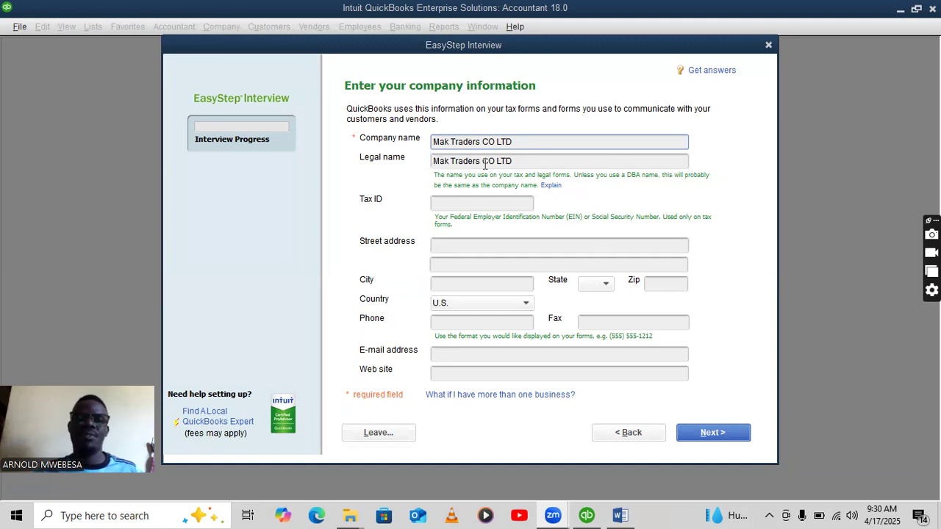
# Enter street address lines 'MARARARA' and 'P.O.Box', and start the city as 'MBAR'.
pyautogui.click(464, 247)
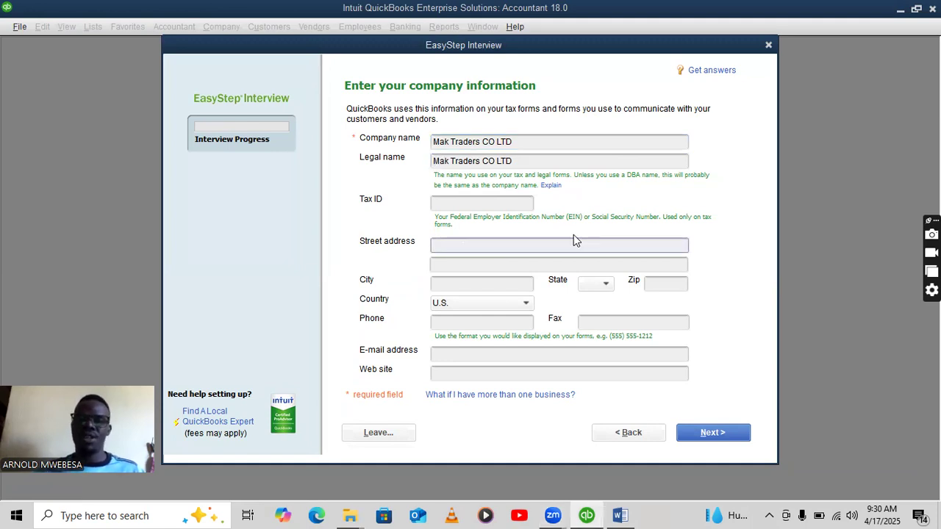
pyautogui.write('MARA')
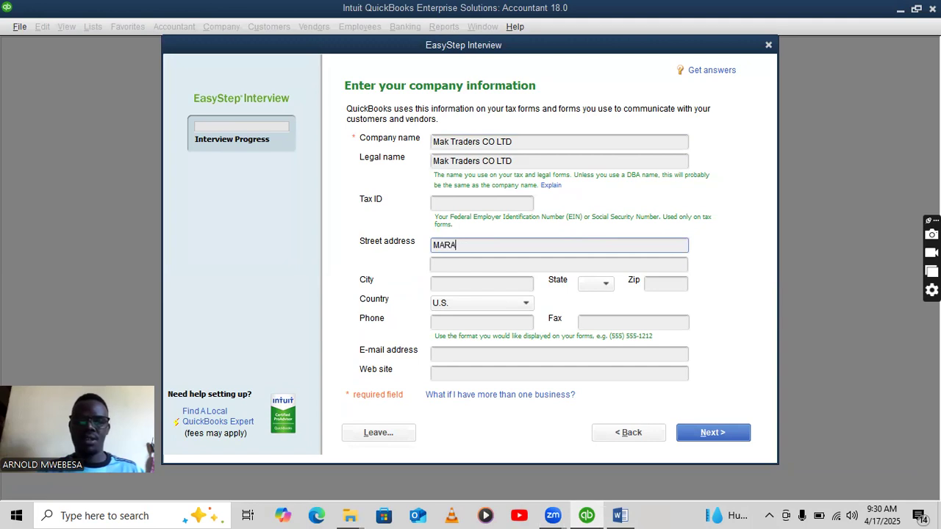
pyautogui.write('RARA')
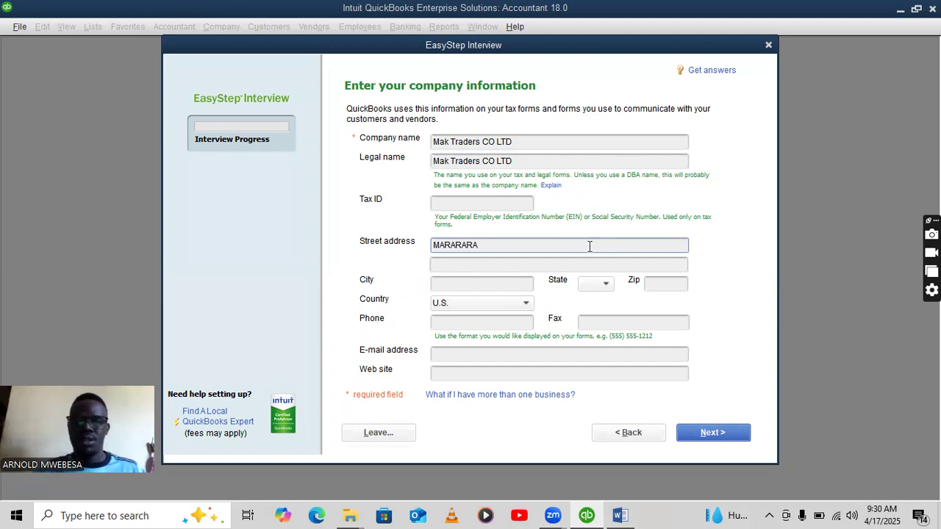
pyautogui.click(570, 265)
pyautogui.write('P')
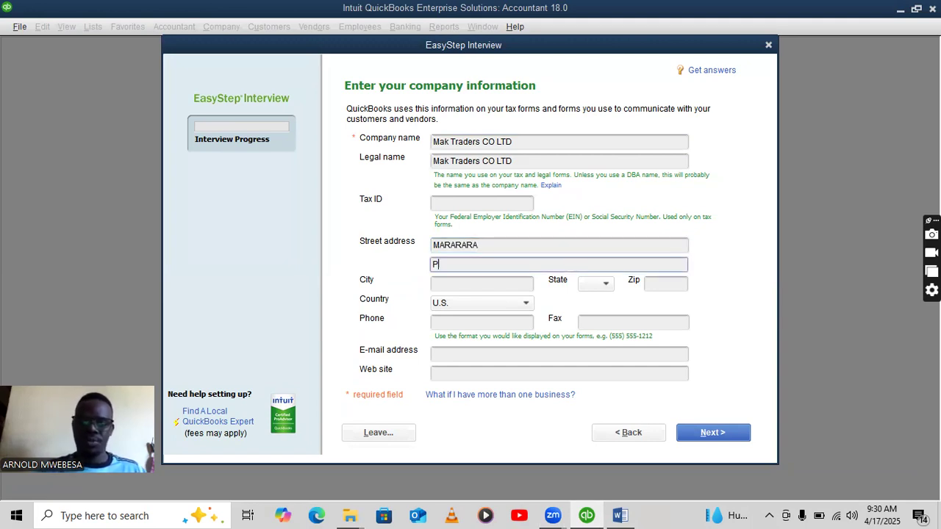
pyautogui.write('.O')
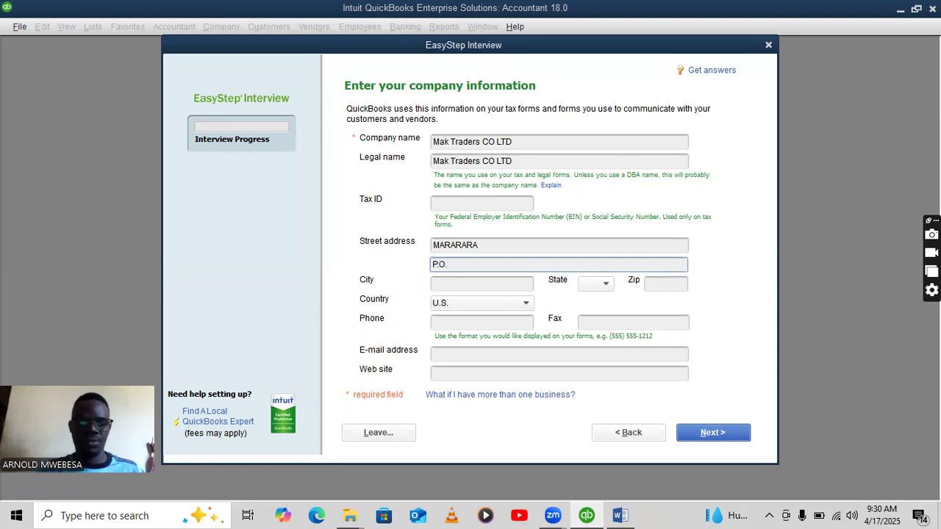
pyautogui.write('.Box')
pyautogui.click(620, 516)
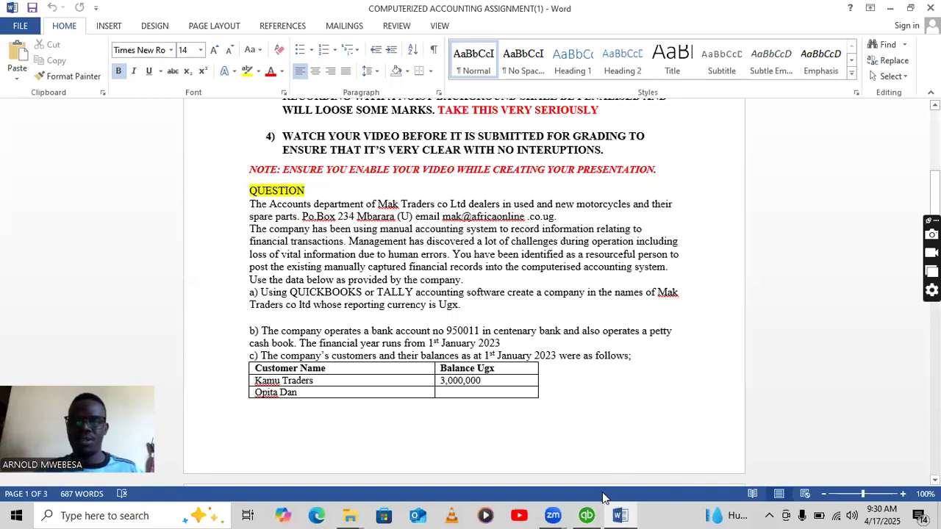
pyautogui.click(586, 515)
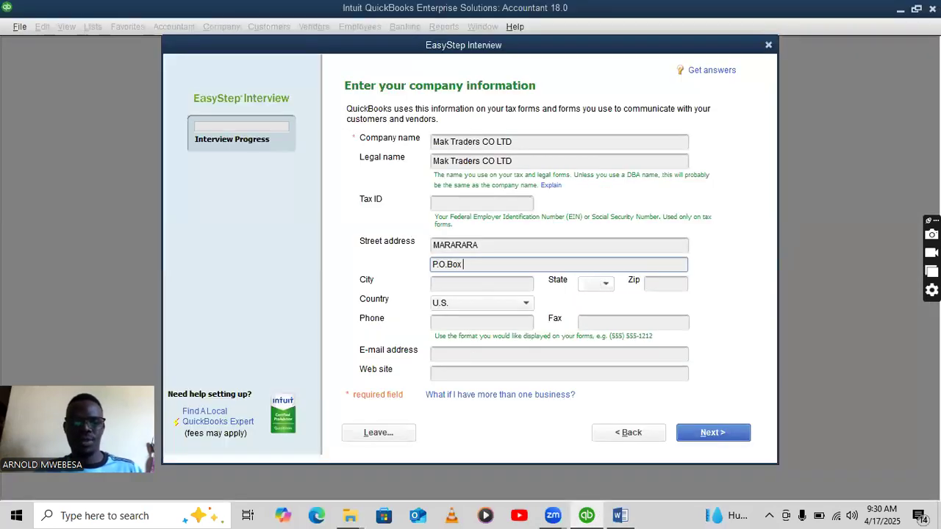
pyautogui.click(456, 284)
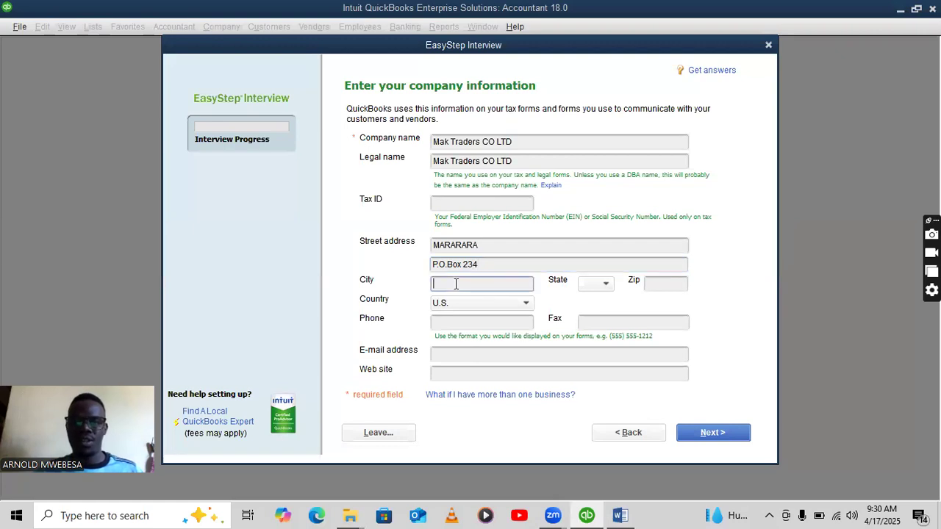
pyautogui.write('MBARARA')
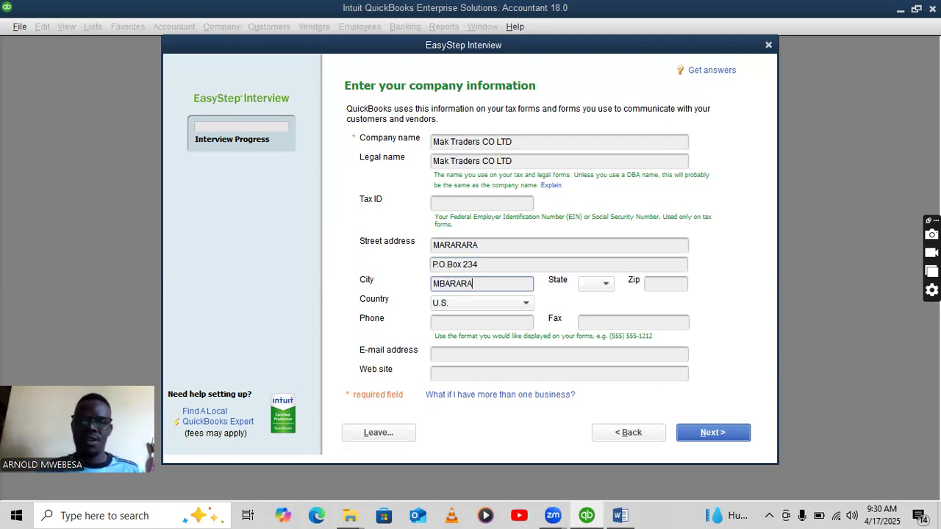
# Set the country to Other, fill in the company e-mail address, and continue.
pyautogui.click(526, 303)
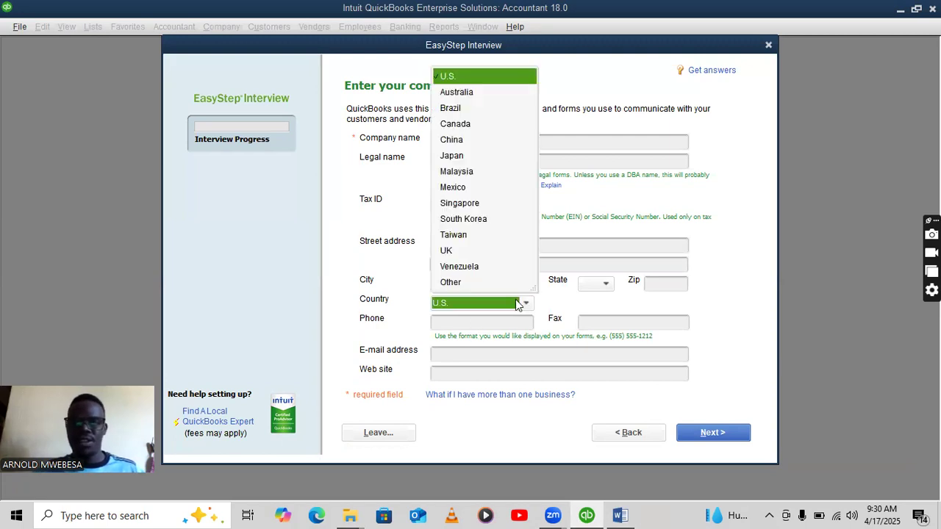
pyautogui.click(482, 283)
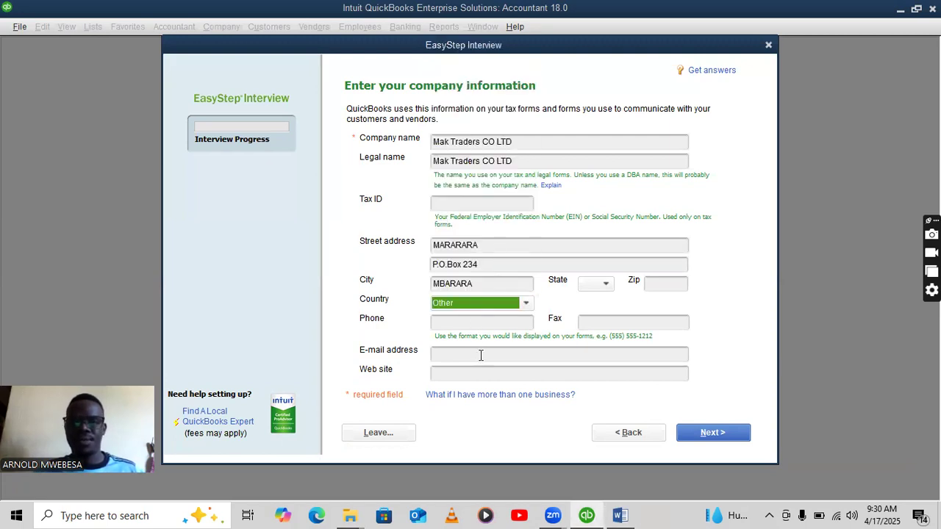
pyautogui.click(481, 355)
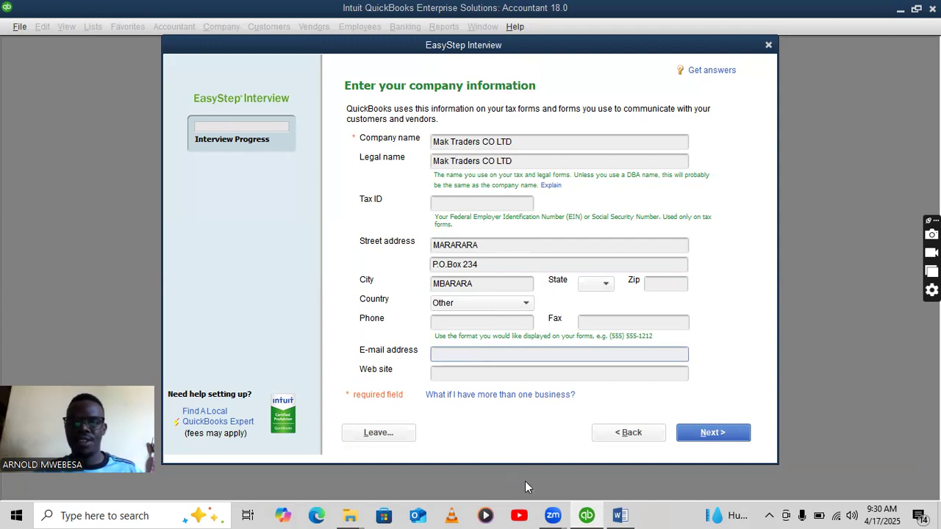
pyautogui.click(620, 515)
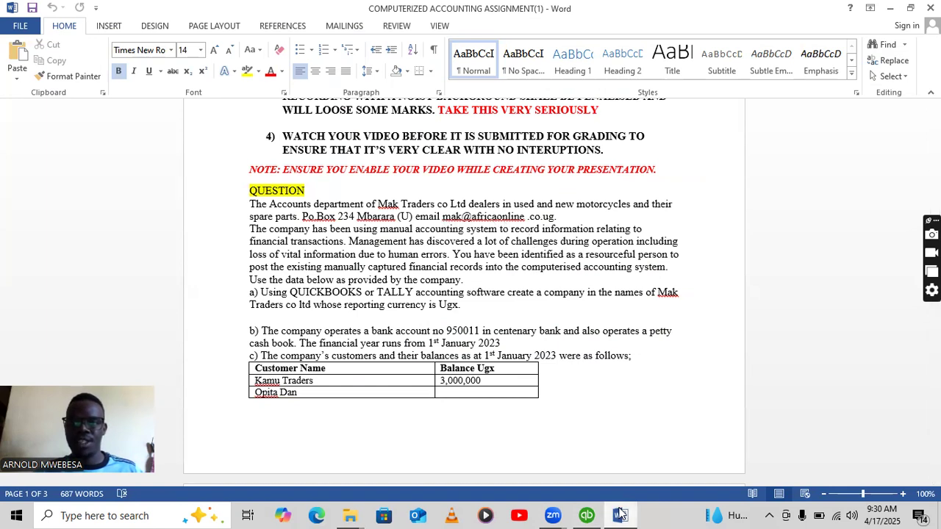
pyautogui.click(587, 516)
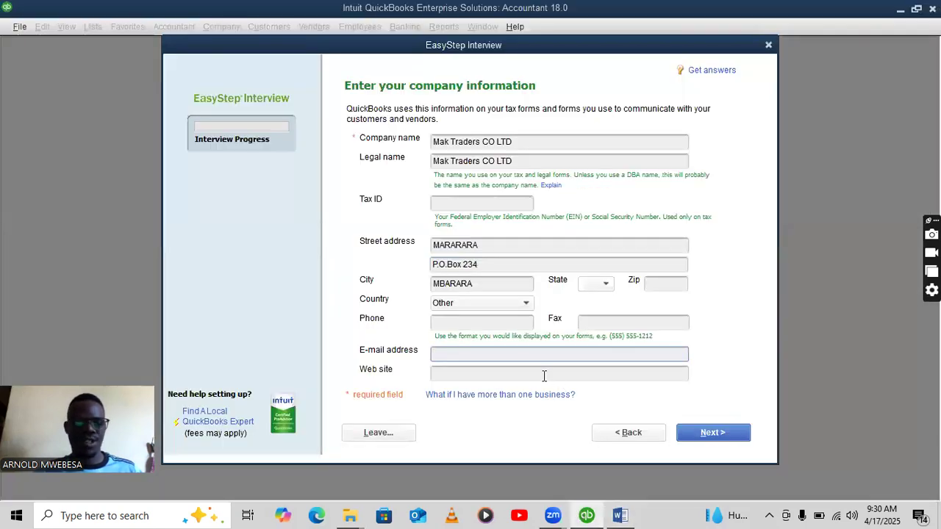
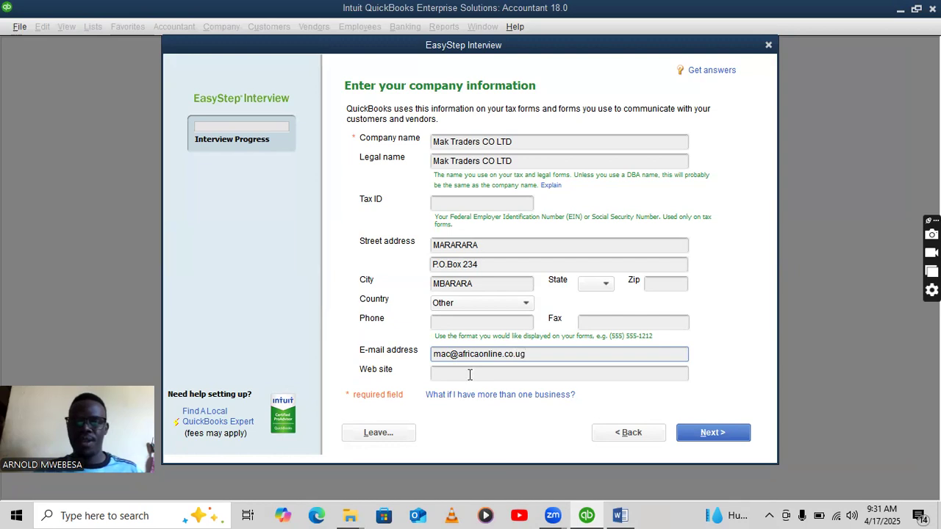
pyautogui.click(715, 433)
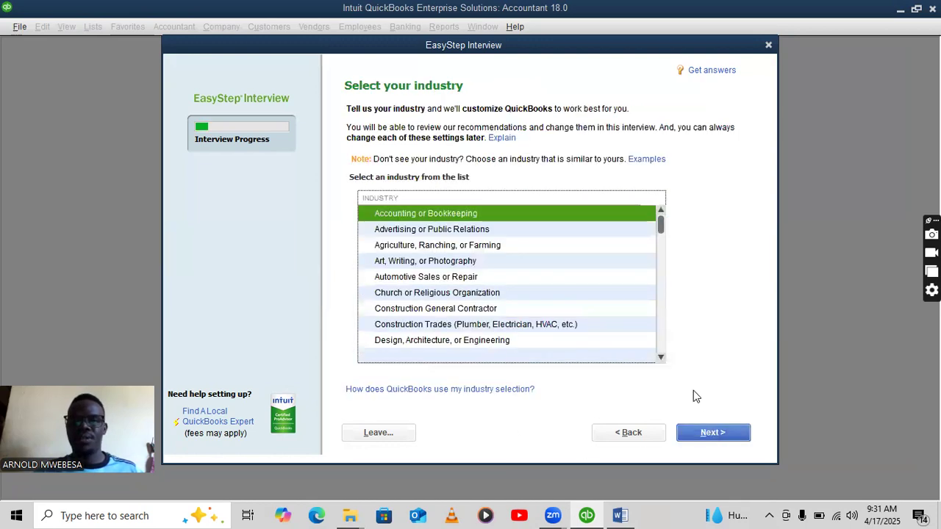
# Choose Automotive Sales or Repair, Sole Proprietorship and January fiscal year, skipping the admin password.
pyautogui.click(400, 283)
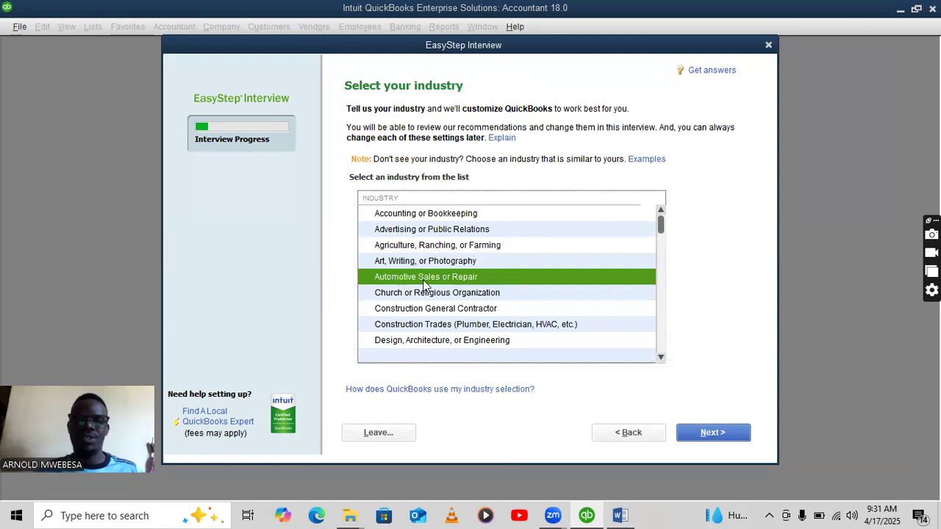
pyautogui.click(736, 434)
pyautogui.click(385, 156)
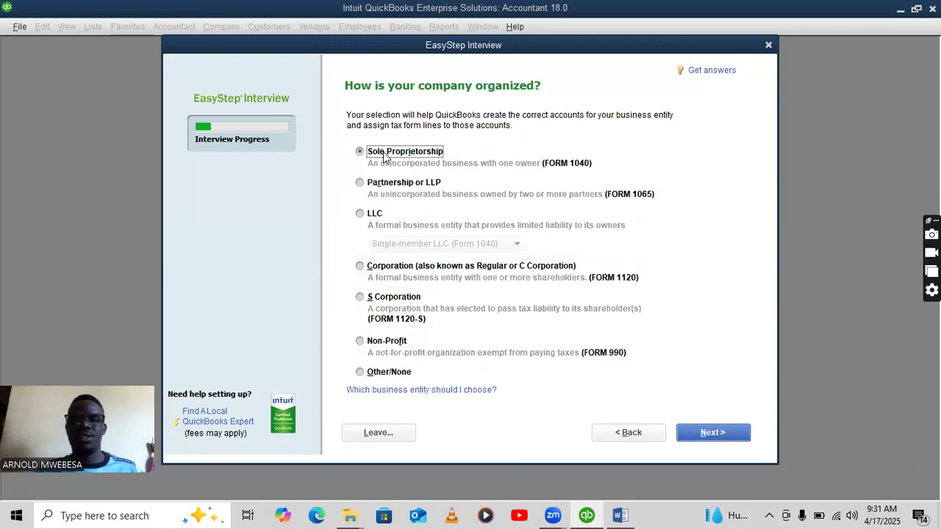
pyautogui.click(711, 433)
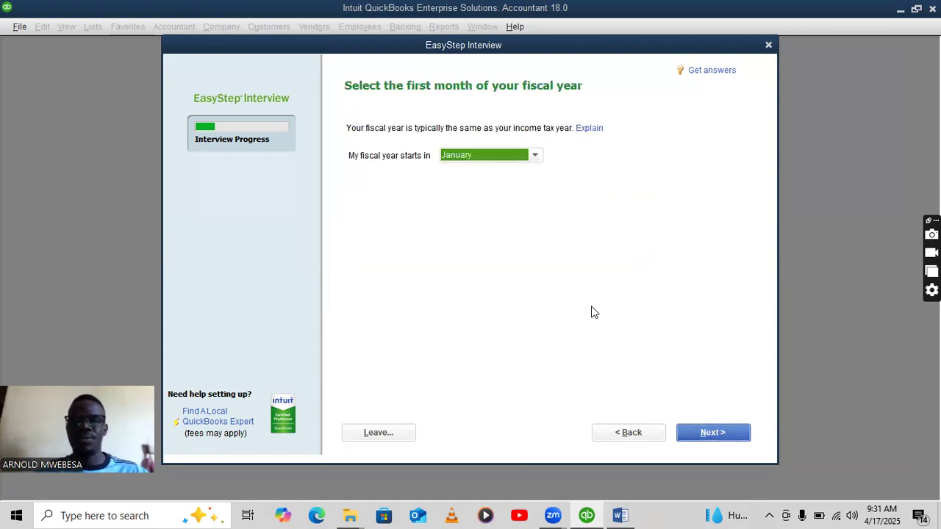
pyautogui.click(738, 435)
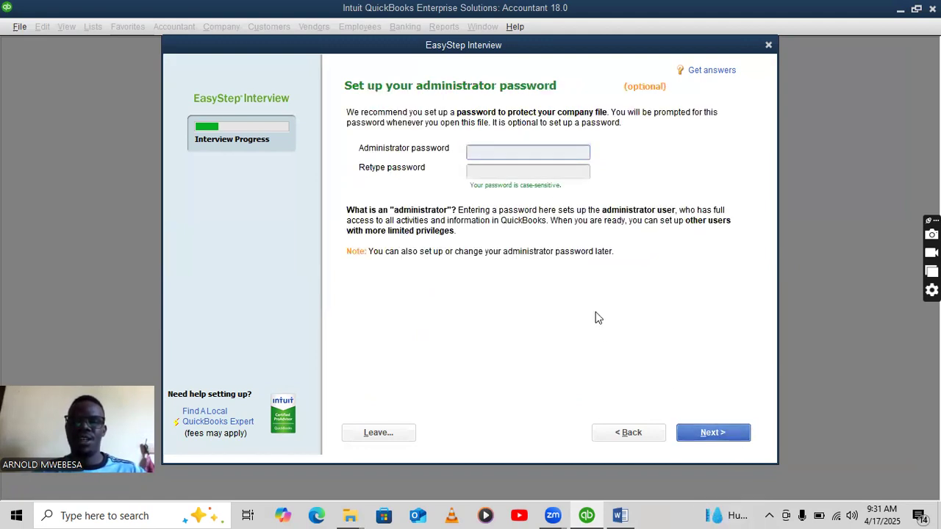
pyautogui.click(722, 433)
pyautogui.click(721, 434)
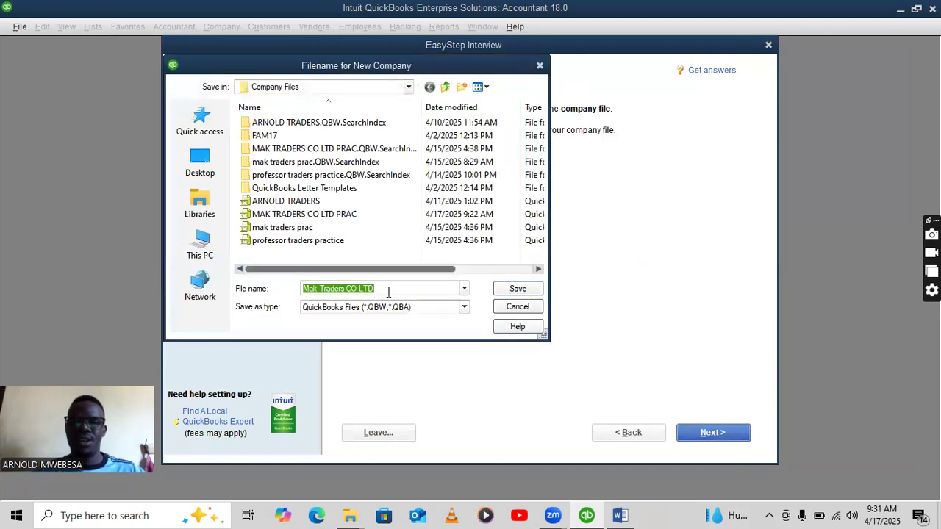
# Save the new company file as 'Mak Traders CO LTD- assignment'.
pyautogui.click(390, 291)
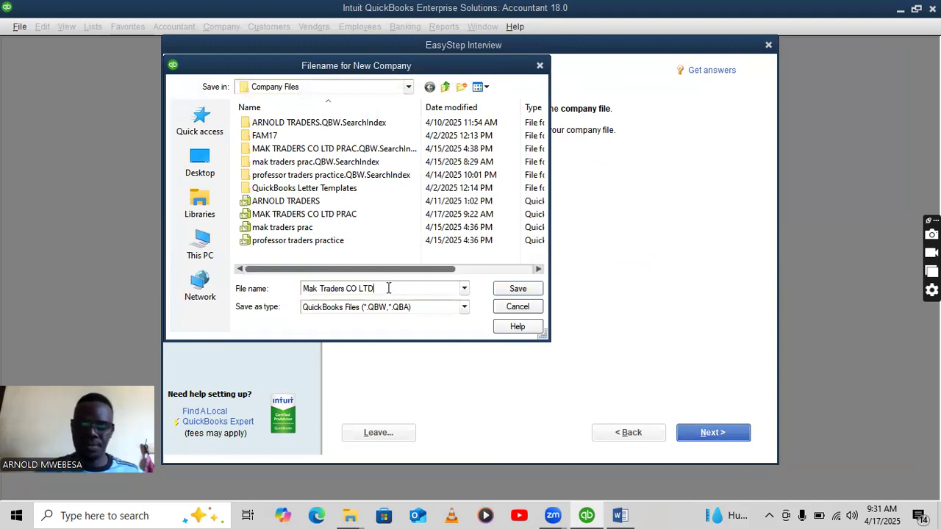
pyautogui.write('- assignment')
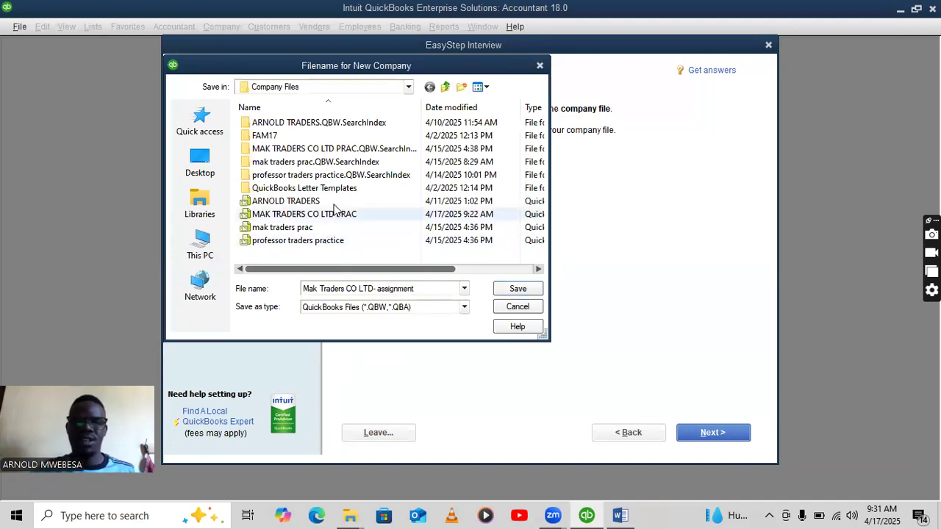
pyautogui.click(507, 290)
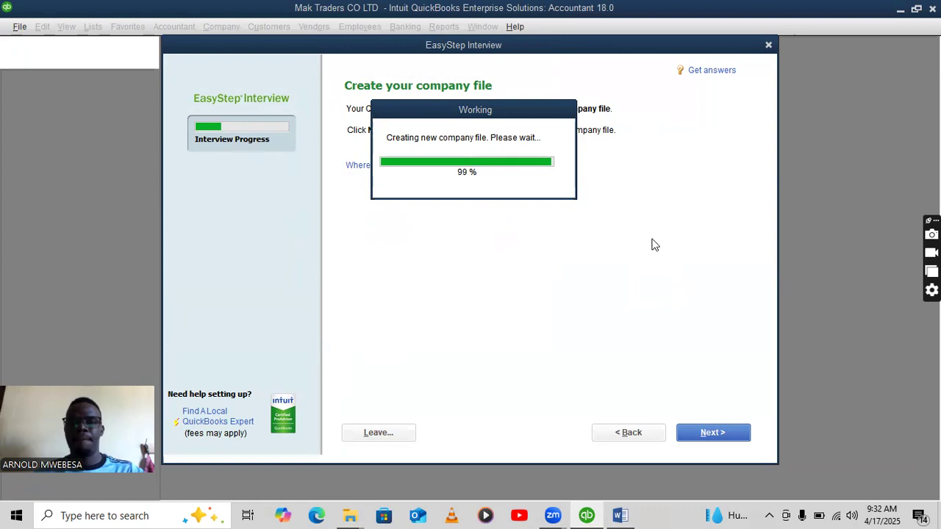
# Answer that the company sells both services and products, keeping defaults for sales tax, estimates and bills.
pyautogui.click(714, 436)
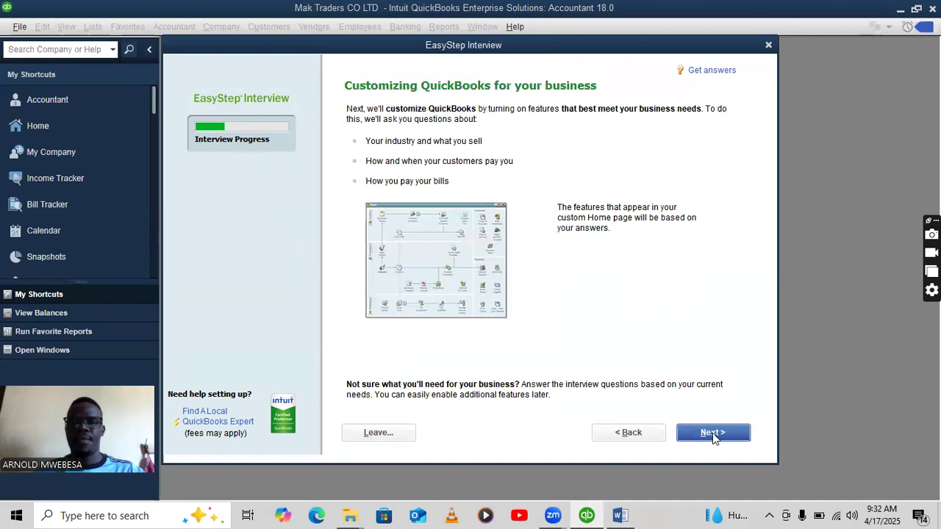
pyautogui.click(712, 432)
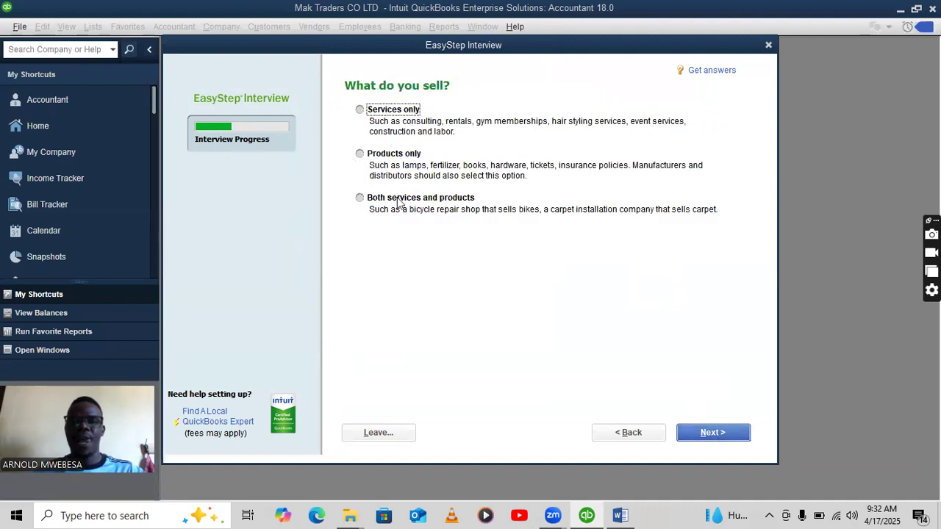
pyautogui.click(359, 198)
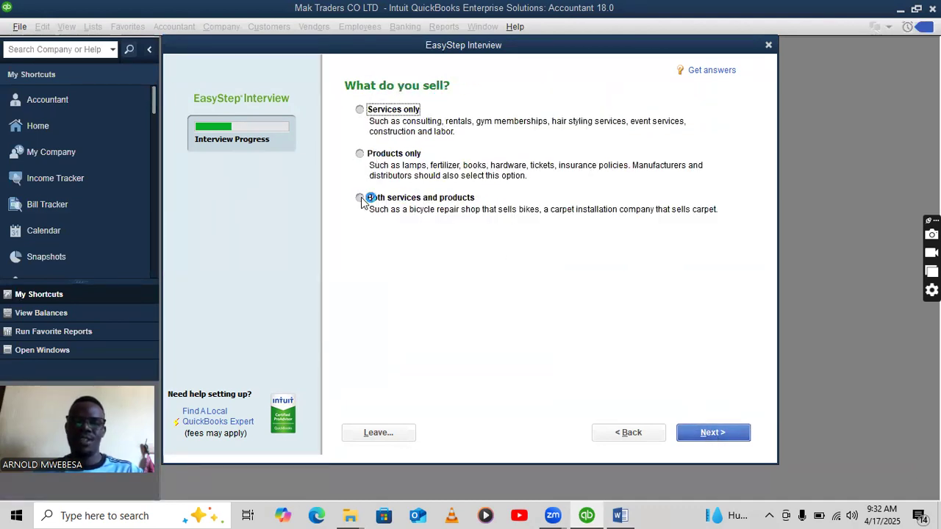
pyautogui.click(399, 199)
pyautogui.click(713, 433)
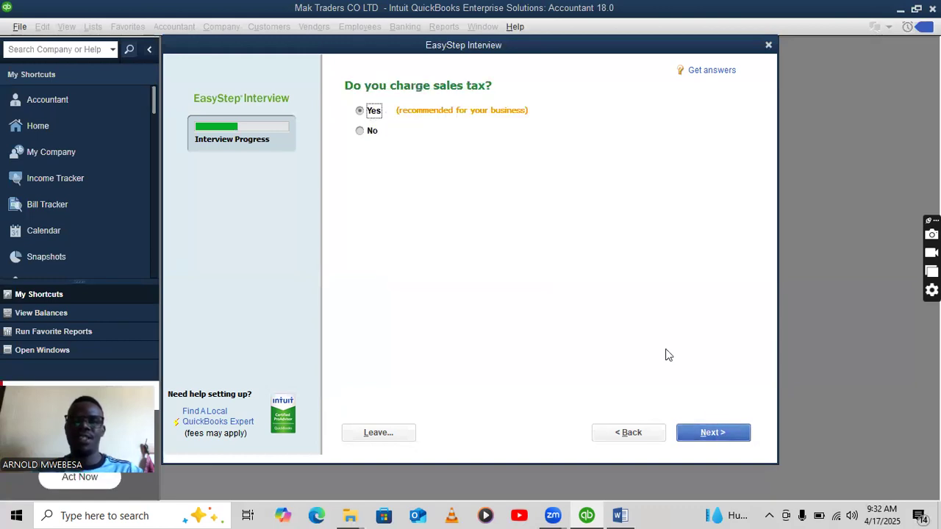
pyautogui.click(722, 434)
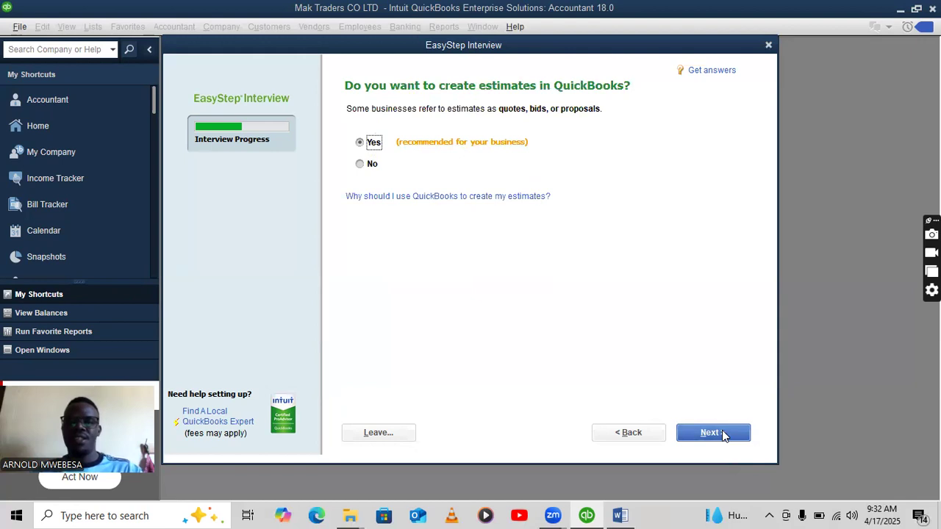
pyautogui.click(721, 432)
pyautogui.click(722, 432)
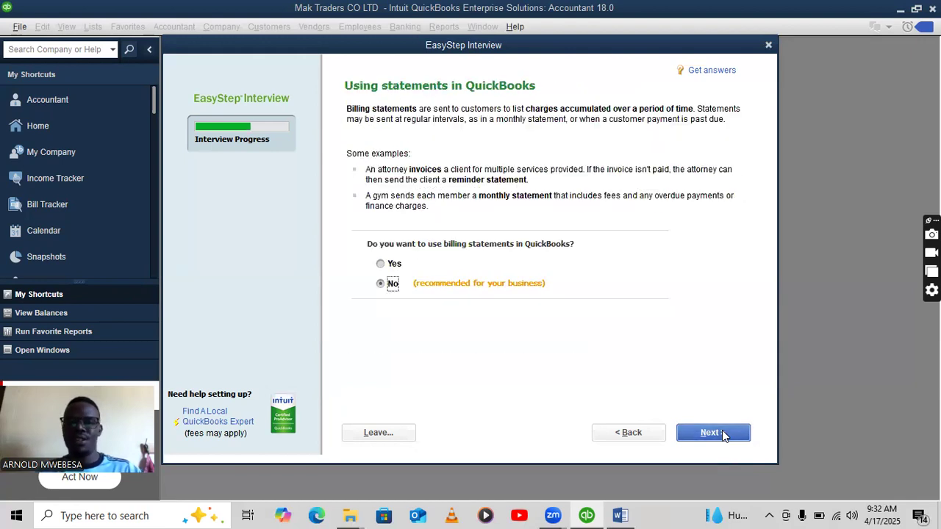
pyautogui.click(722, 432)
pyautogui.click(721, 432)
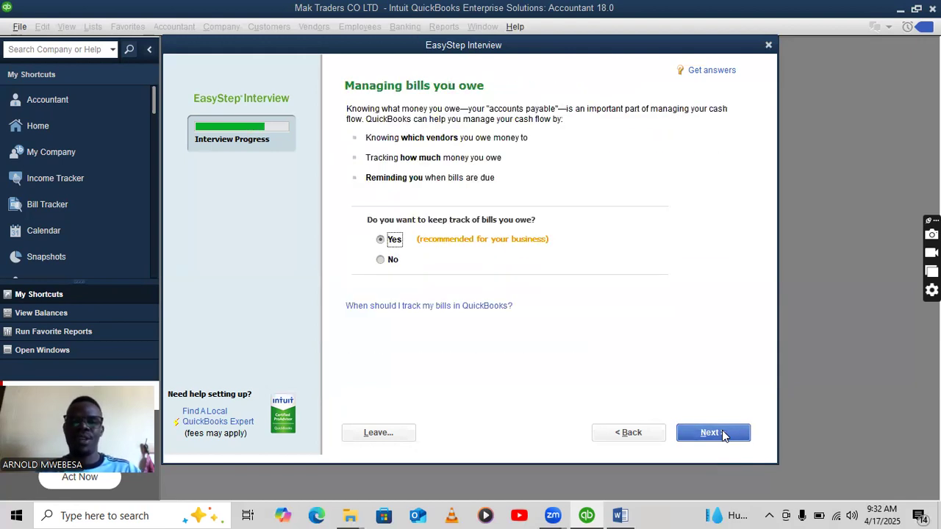
pyautogui.click(722, 432)
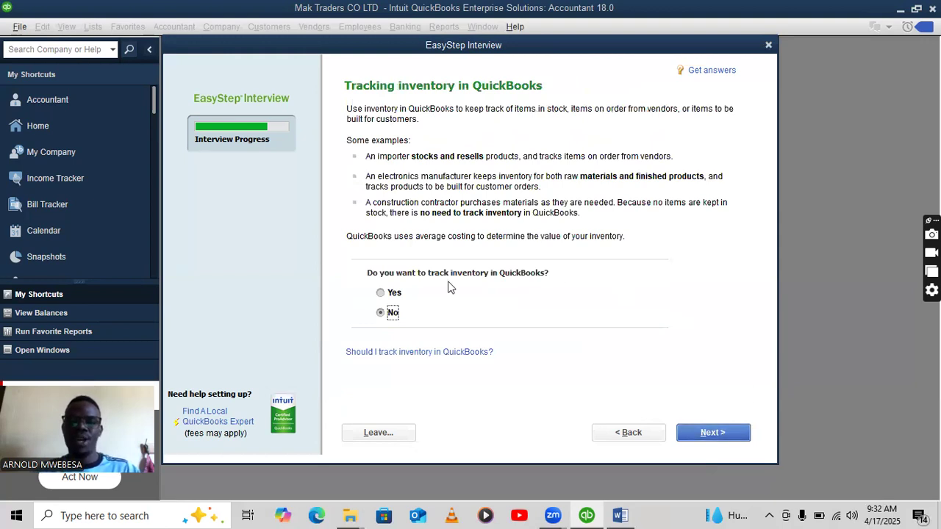
# Choose Yes to track inventory and time, and indicate the company has W-2 employees.
pyautogui.click(383, 293)
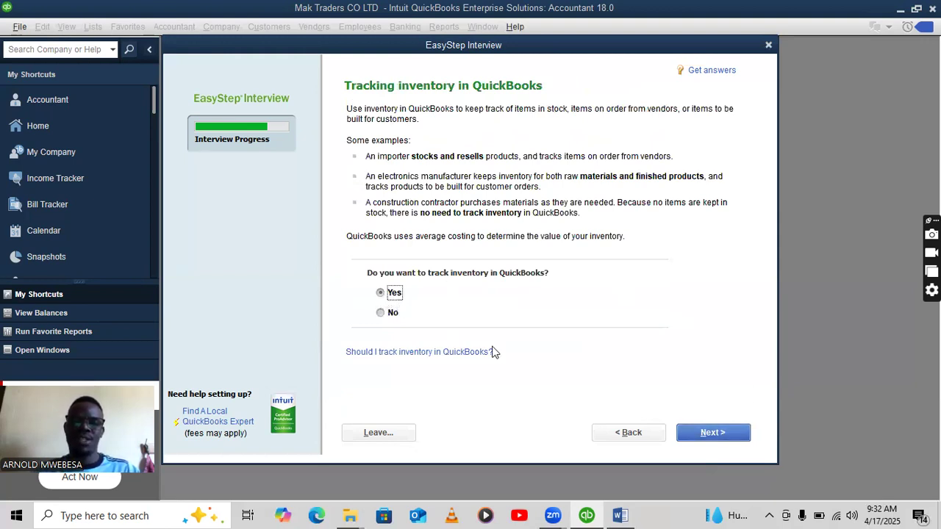
pyautogui.click(724, 437)
pyautogui.click(729, 433)
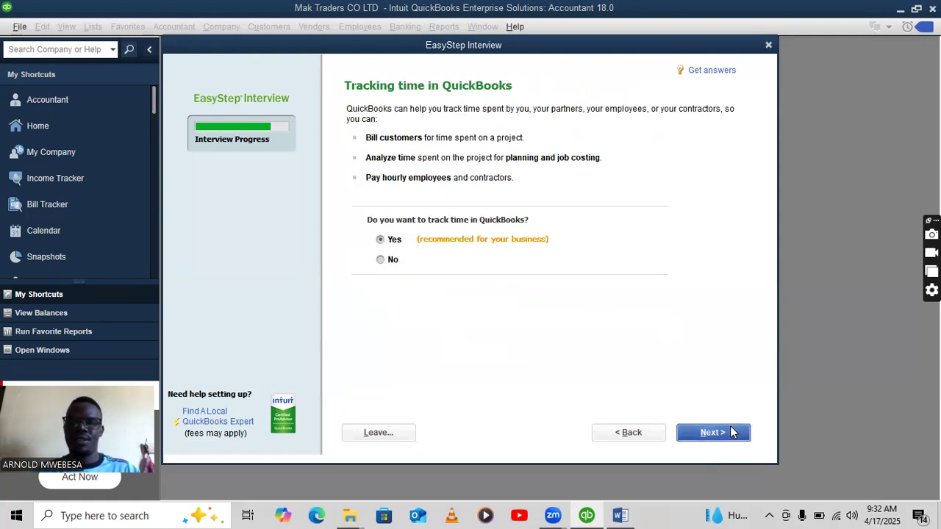
pyautogui.click(393, 136)
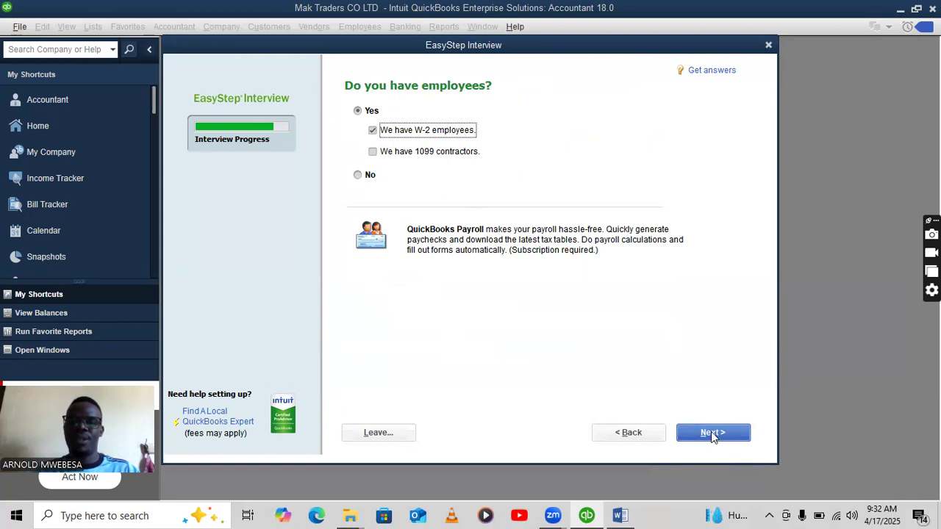
pyautogui.click(712, 434)
pyautogui.click(710, 430)
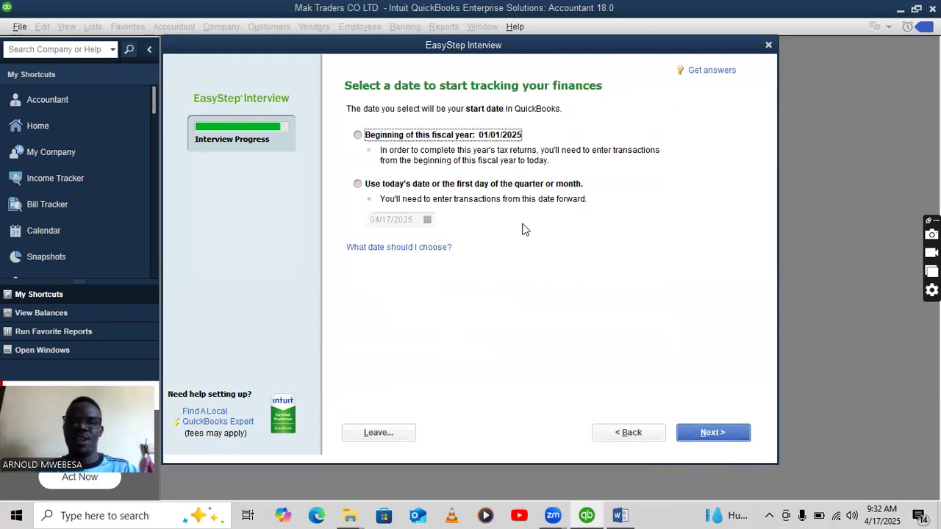
# Set the custom tracking start date to 01/01/2023 and continue.
pyautogui.click(358, 184)
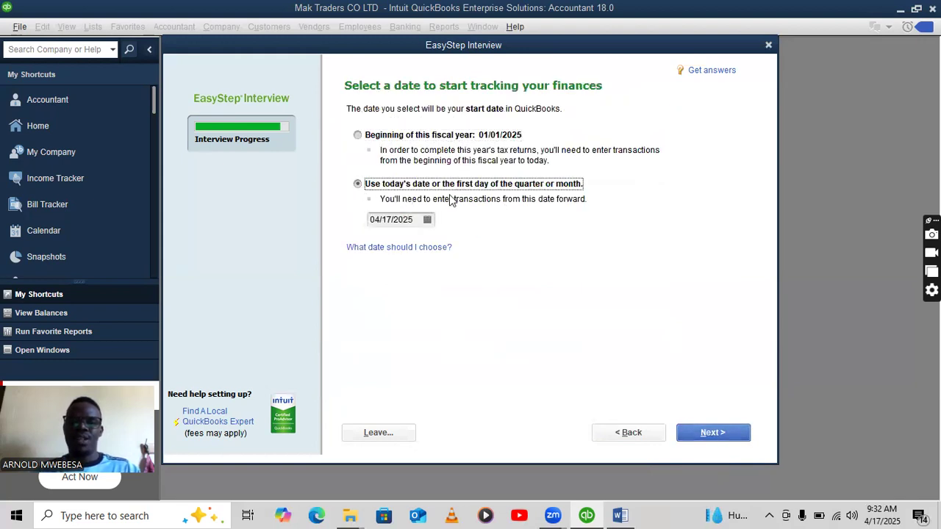
pyautogui.click(416, 219)
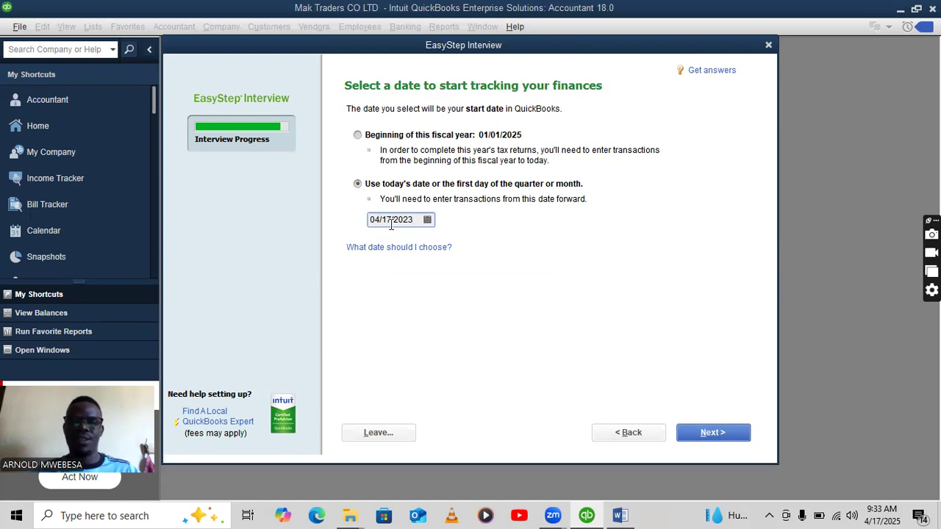
pyautogui.press('BackSpace')
pyautogui.press('BackSpace')
pyautogui.write('01')
pyautogui.moveTo(380, 220)
pyautogui.mouseDown()
pyautogui.moveTo(404, 221)
pyautogui.moveTo(393, 221)
pyautogui.mouseUp()
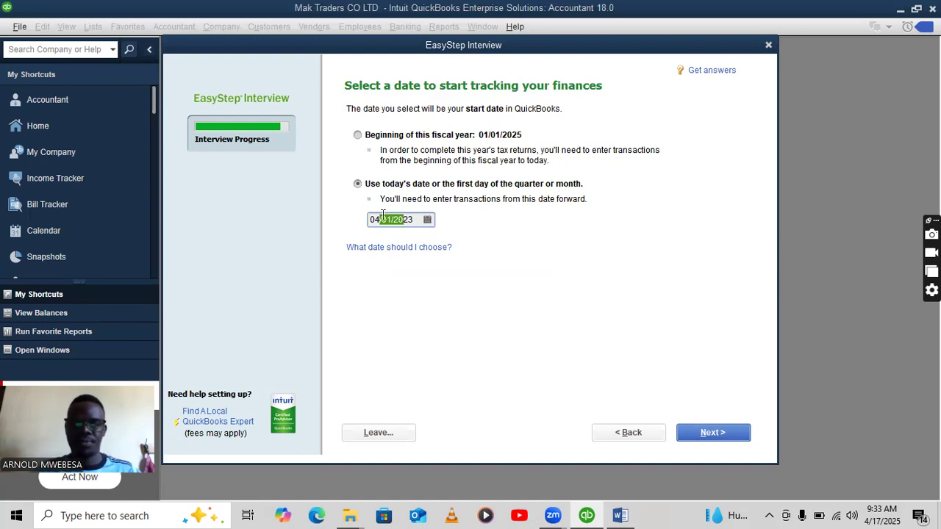
pyautogui.click(379, 219)
pyautogui.press('BackSpace')
pyautogui.write('1')
pyautogui.click(717, 435)
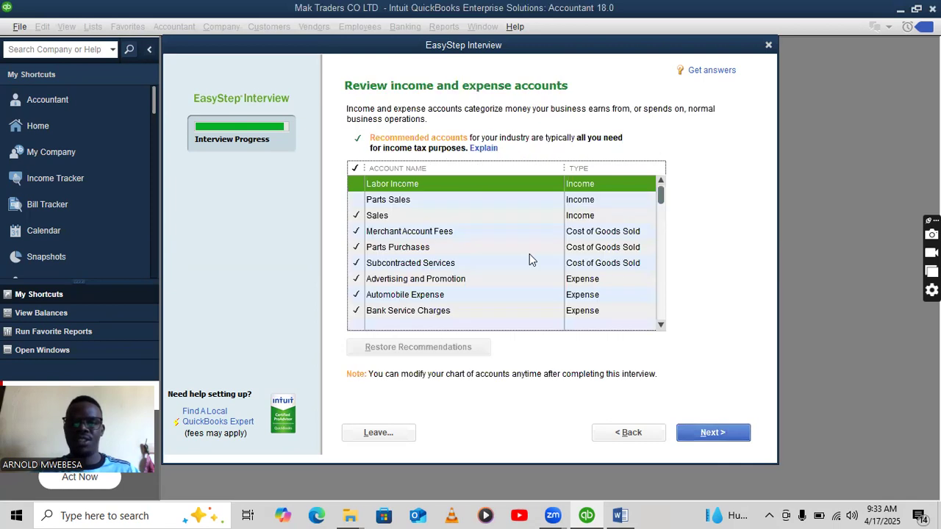
# Accept the recommended accounts, then close the browser page and Desktop Setup window without adding details.
pyautogui.click(702, 436)
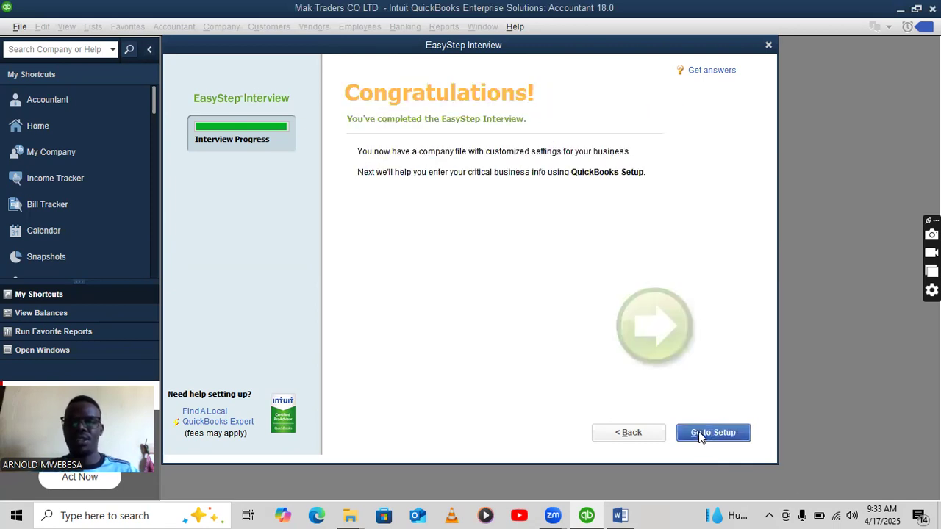
pyautogui.click(711, 434)
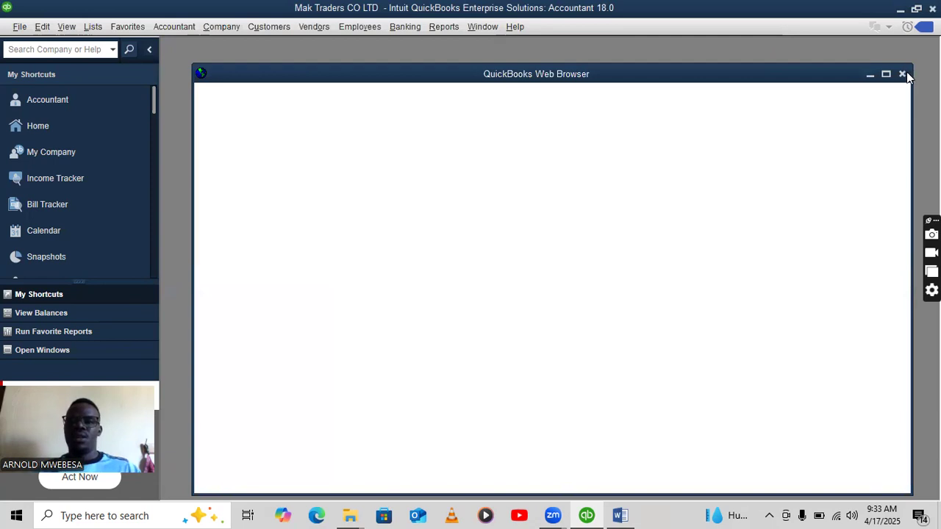
pyautogui.click(902, 74)
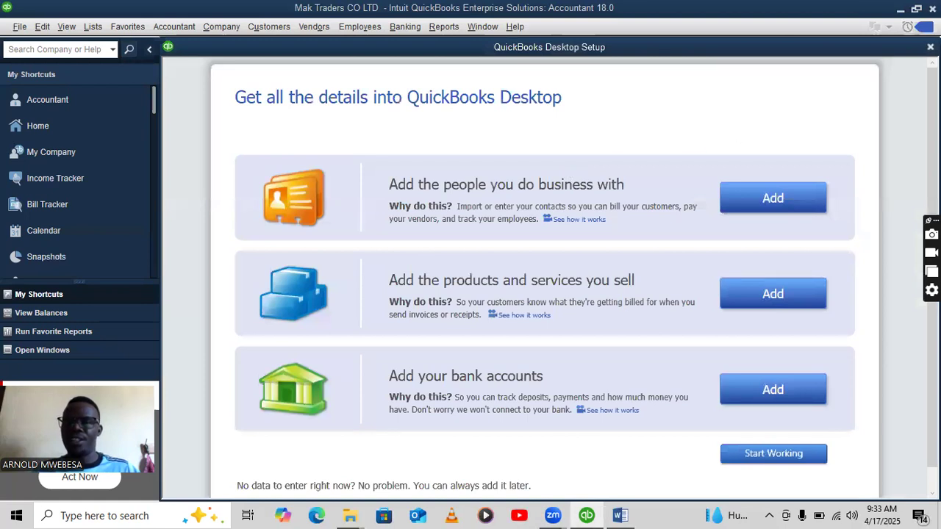
pyautogui.click(930, 48)
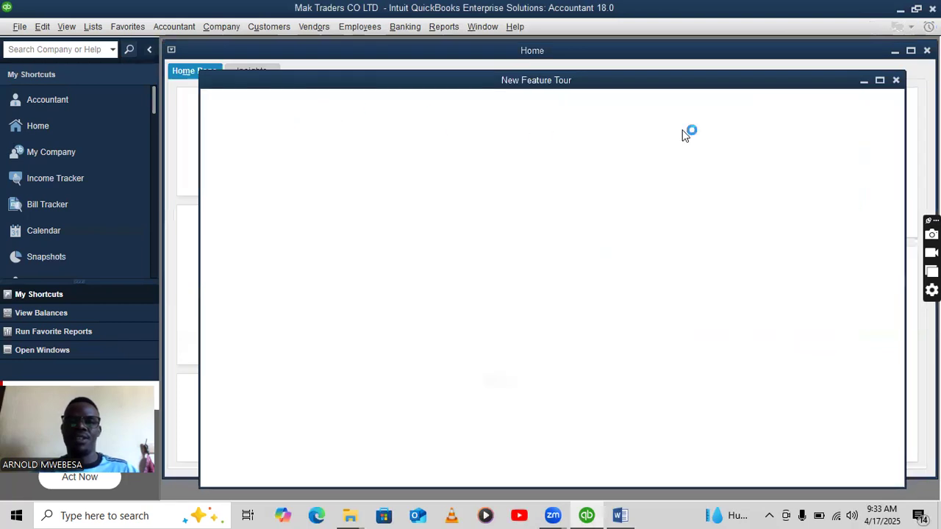
# Close the New Feature Tour and open the Chart of Accounts maximized.
pyautogui.click(896, 81)
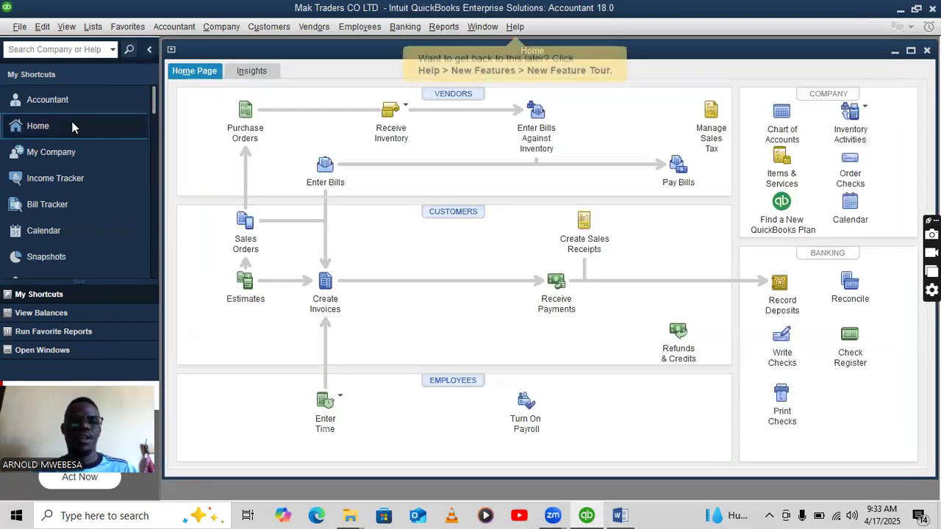
pyautogui.click(781, 130)
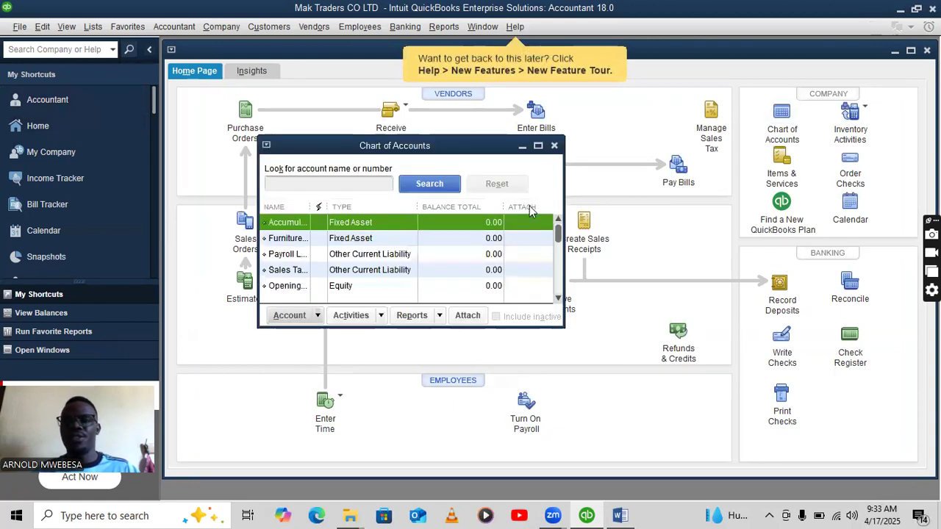
pyautogui.click(538, 145)
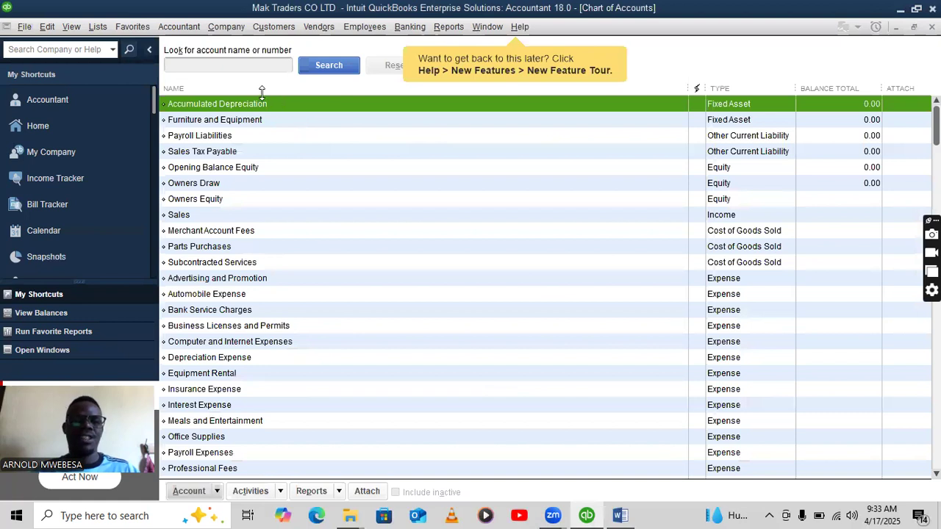
pyautogui.click(50, 29)
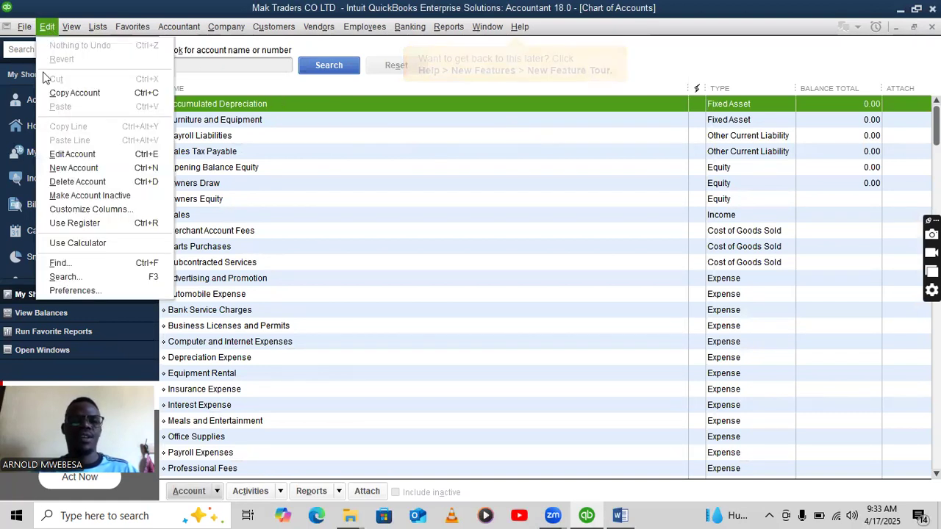
# Enable multiple currencies in Company Preferences with Ugandan Shilling activated as home currency.
pyautogui.click(96, 289)
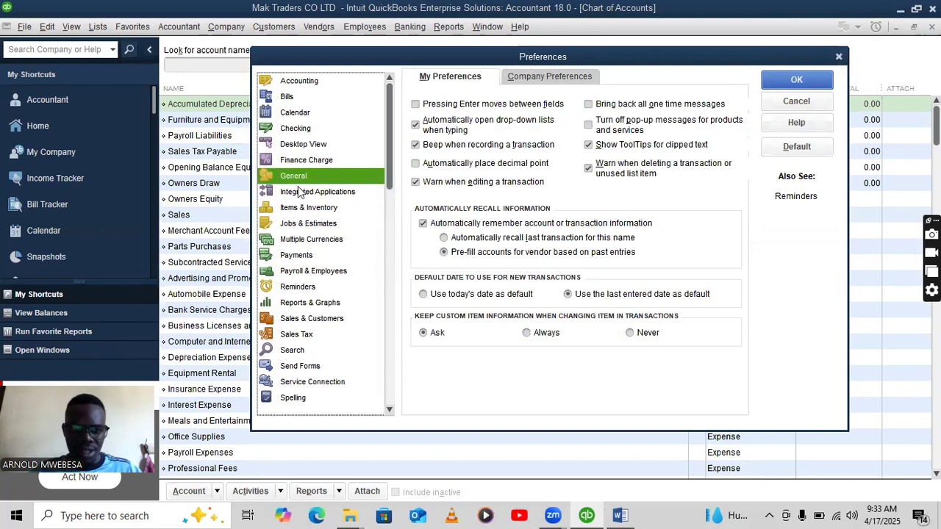
pyautogui.click(316, 241)
pyautogui.click(579, 78)
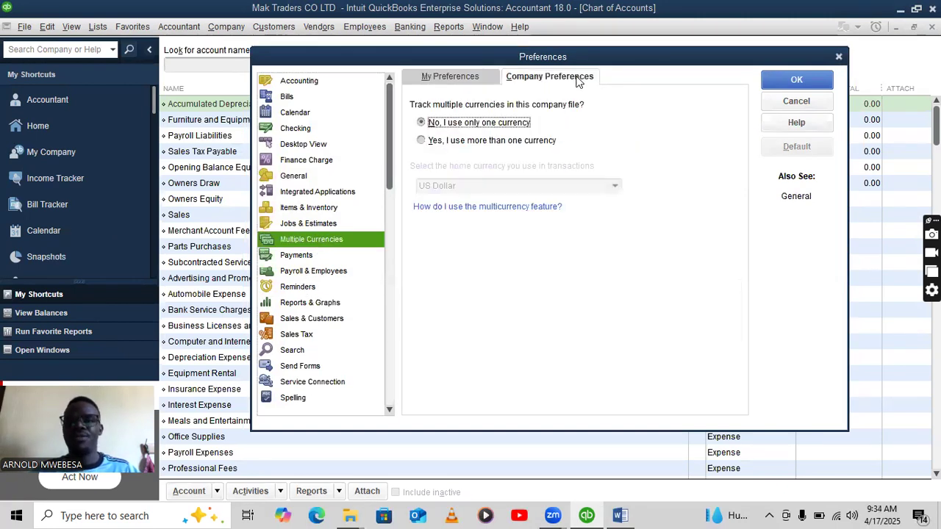
pyautogui.click(430, 141)
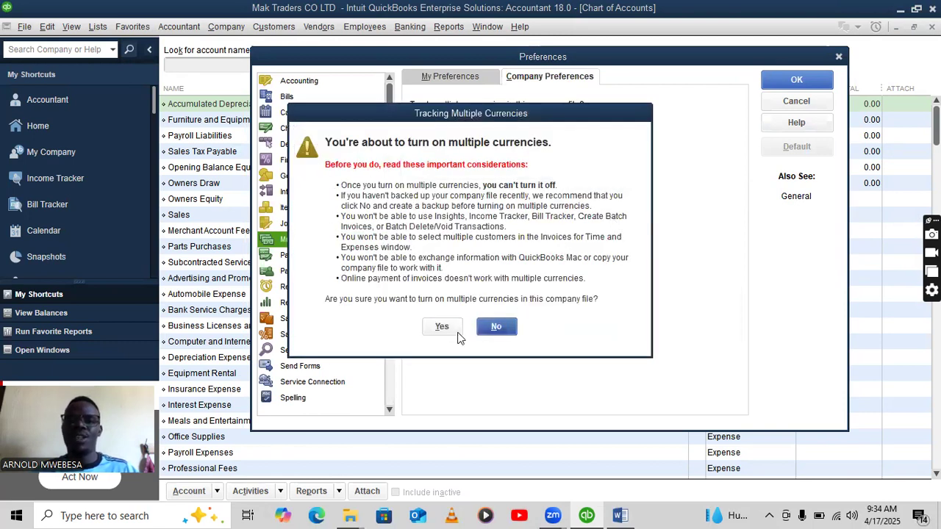
pyautogui.click(439, 326)
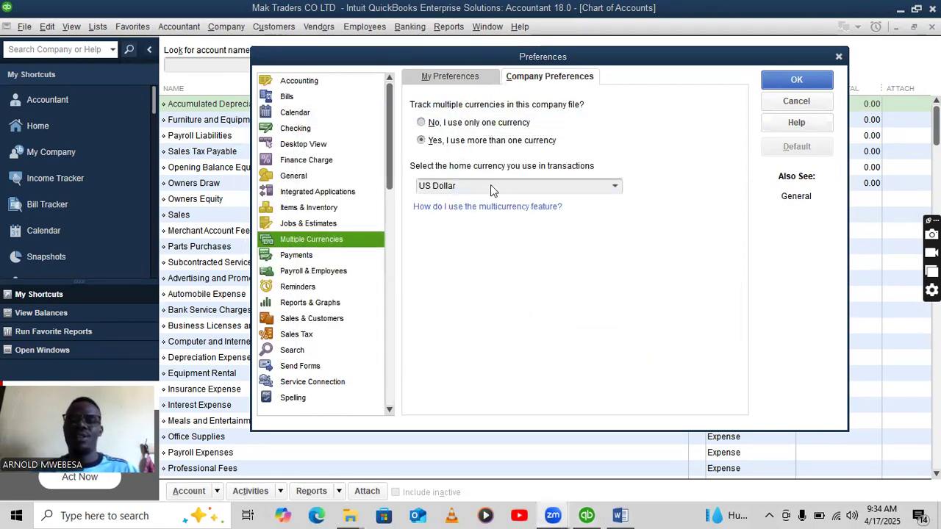
pyautogui.click(615, 186)
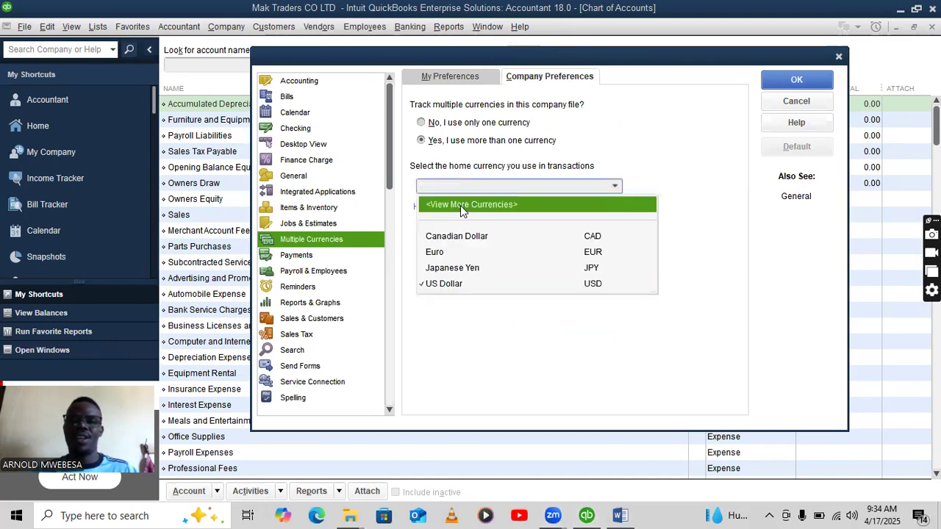
pyautogui.click(461, 206)
pyautogui.click(452, 391)
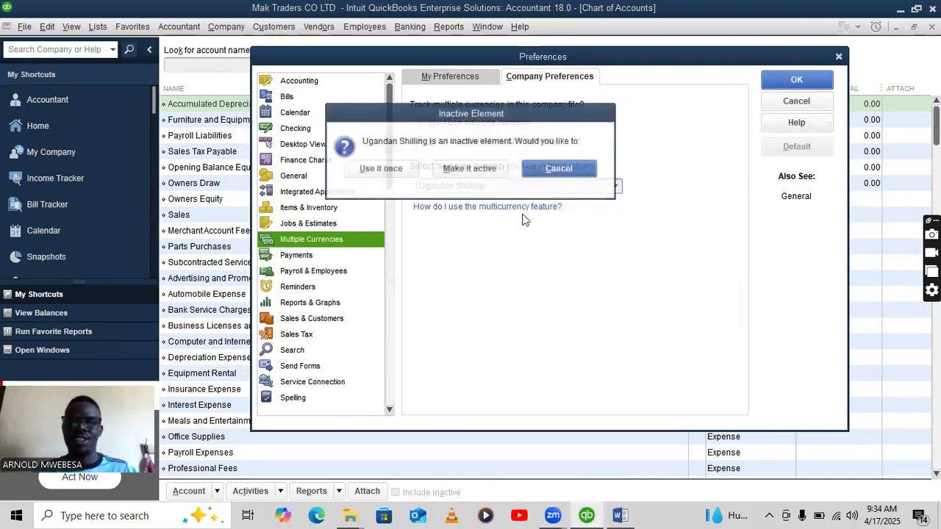
pyautogui.click(469, 169)
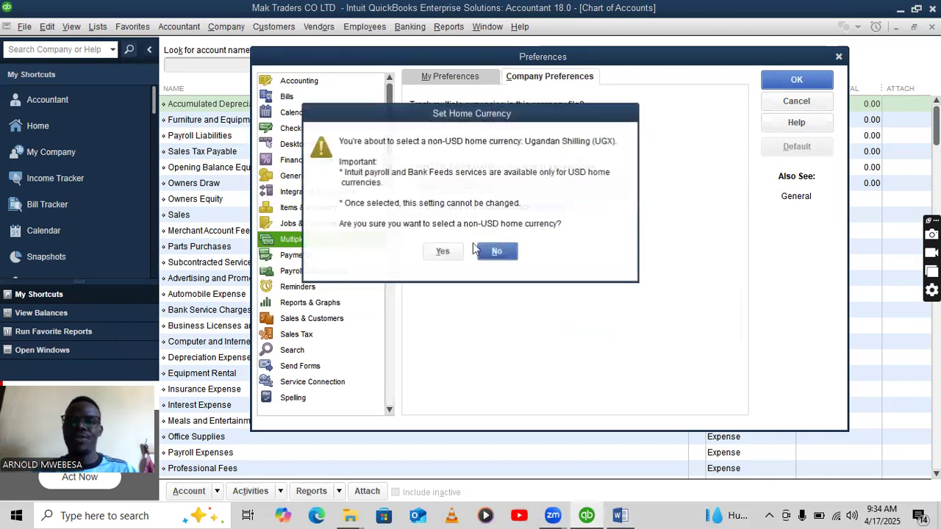
pyautogui.click(444, 252)
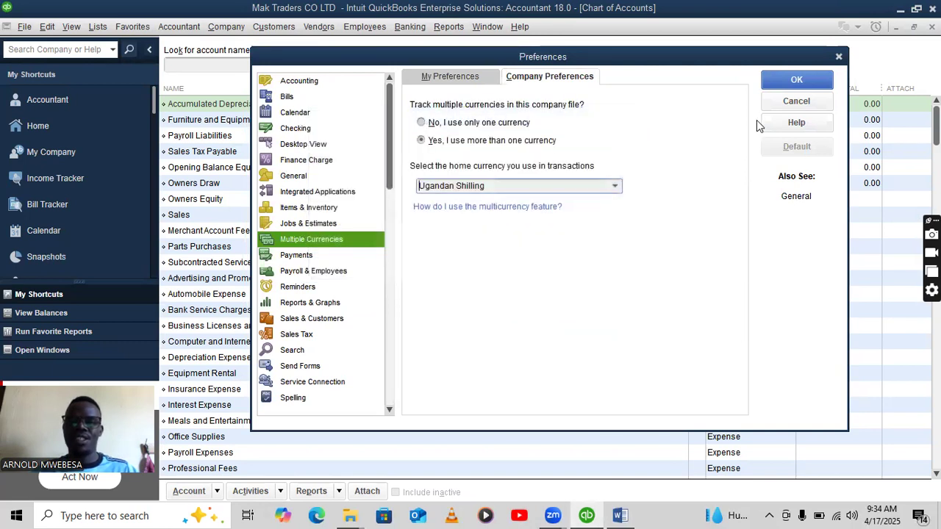
pyautogui.click(783, 87)
pyautogui.click(466, 169)
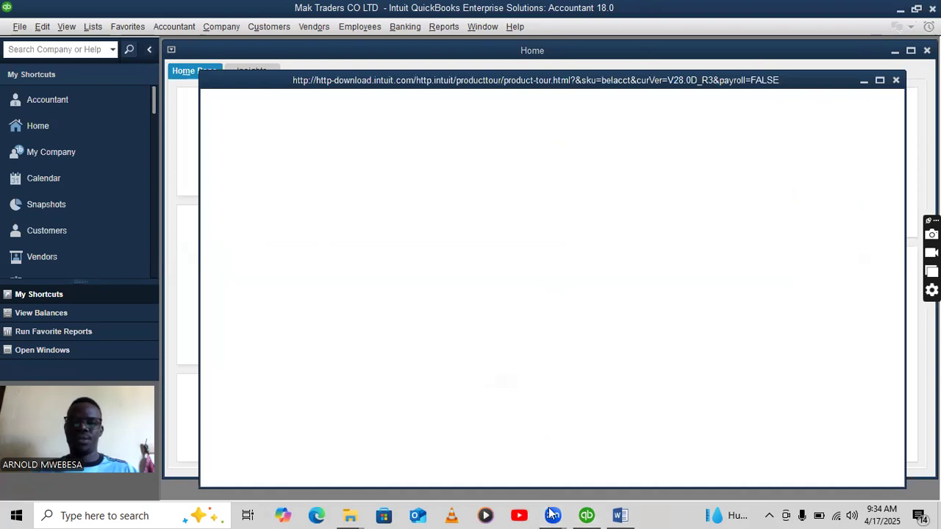
# Read part b) of the Word assignment on the Centenary bank account, then return to QuickBooks.
pyautogui.hotkey('alt', 'Tab')
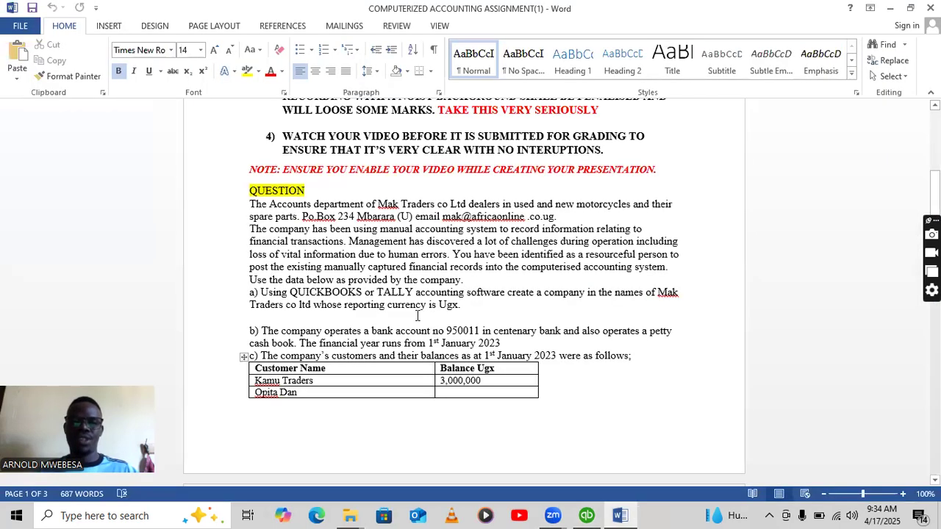
pyautogui.scroll(-1, 419, 315)
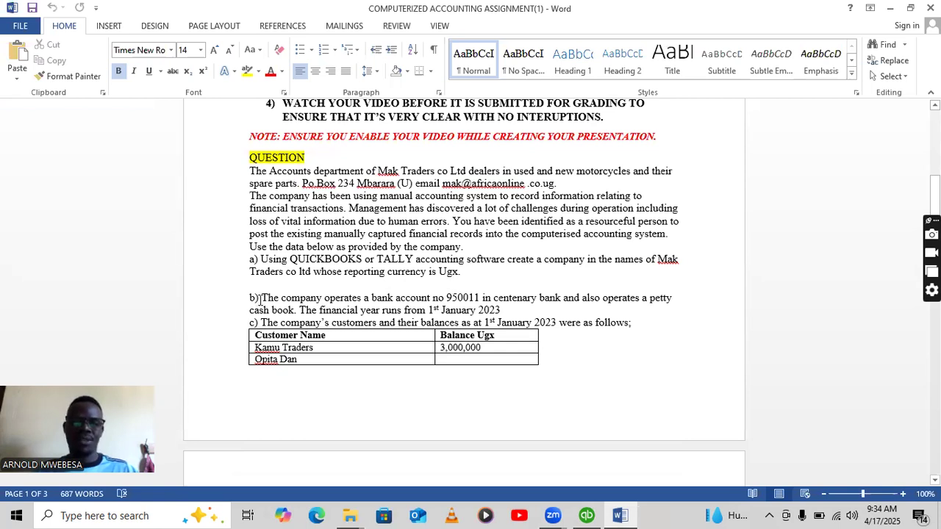
pyautogui.scroll(-2, 260, 298)
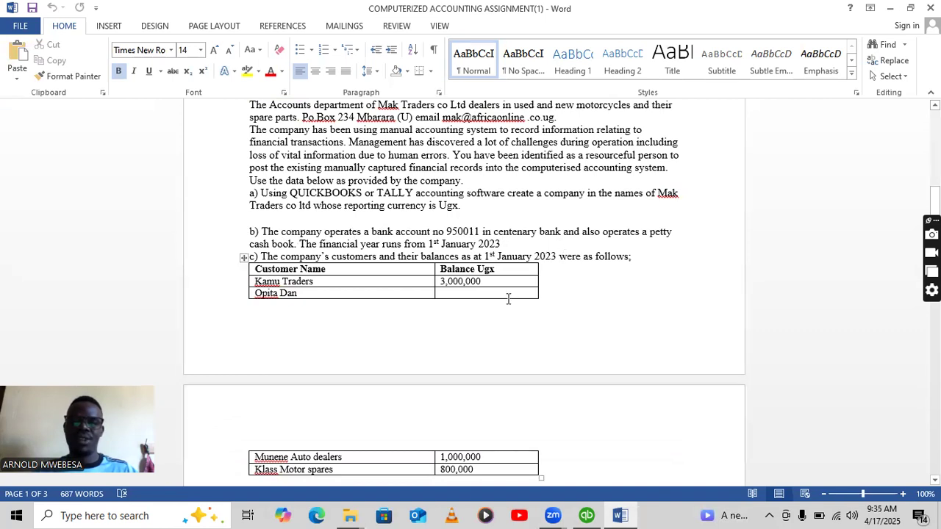
pyautogui.click(587, 515)
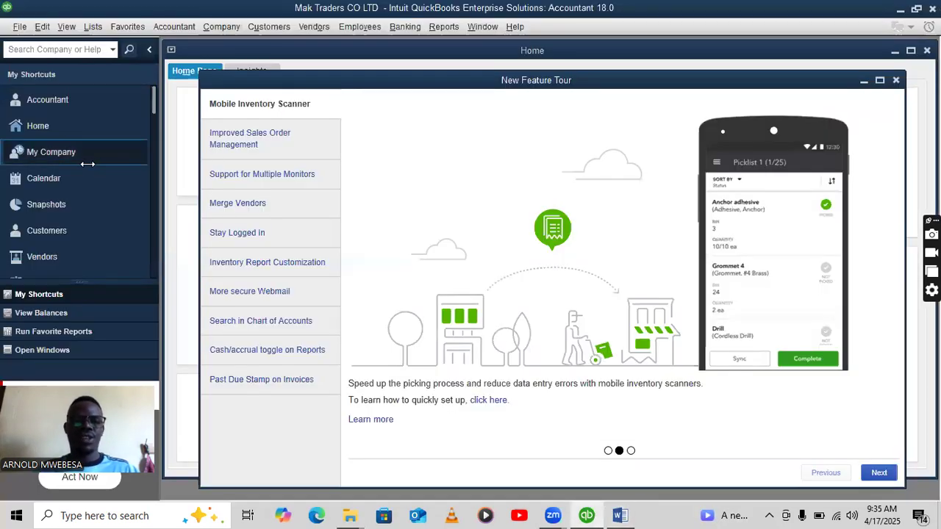
# From the Home page, open the Chart of Accounts and start a new Bank-type account.
pyautogui.click(86, 136)
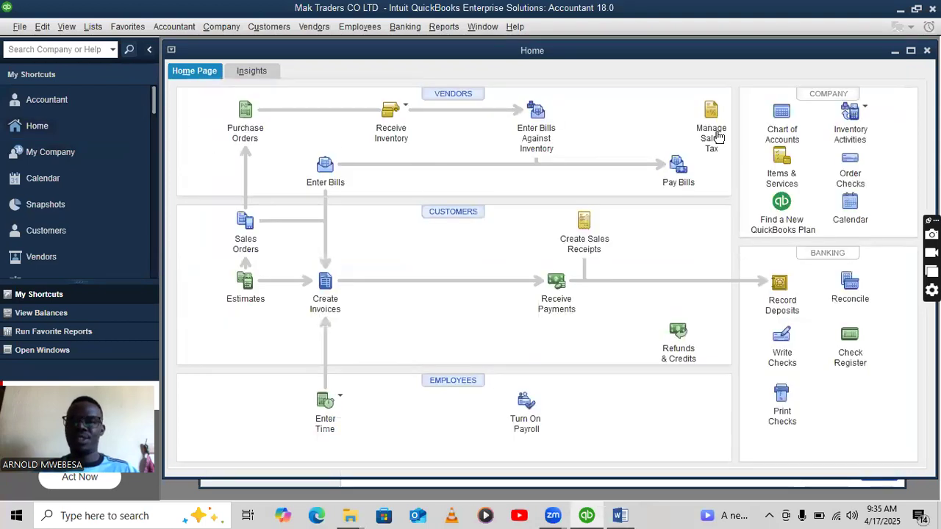
pyautogui.click(781, 116)
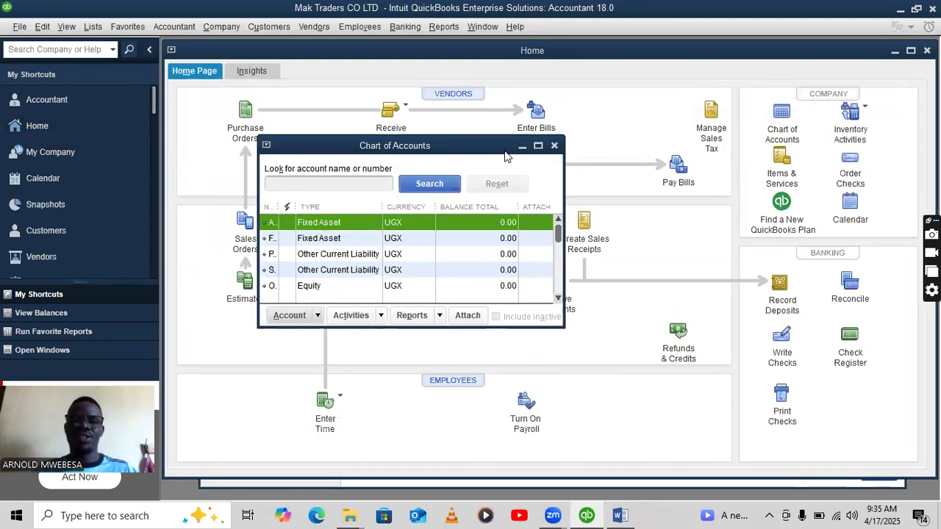
pyautogui.click(541, 146)
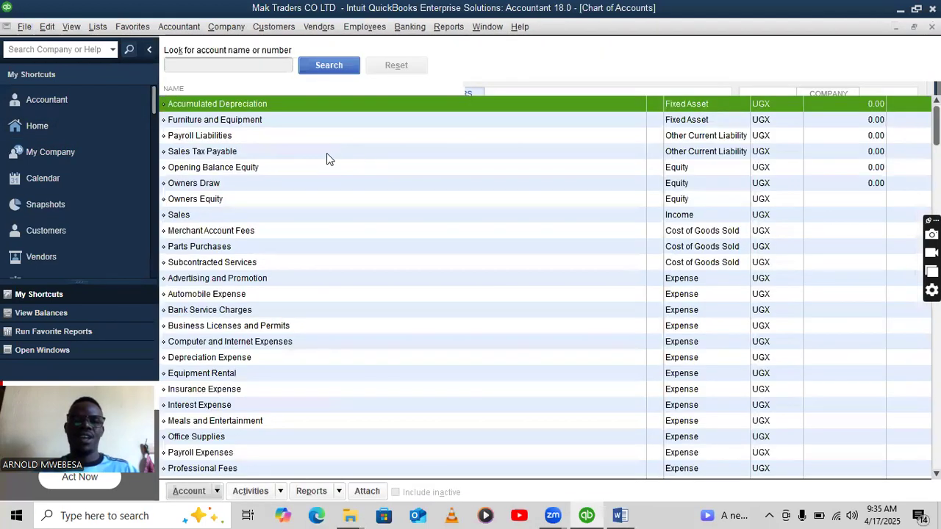
pyautogui.rightClick(291, 105)
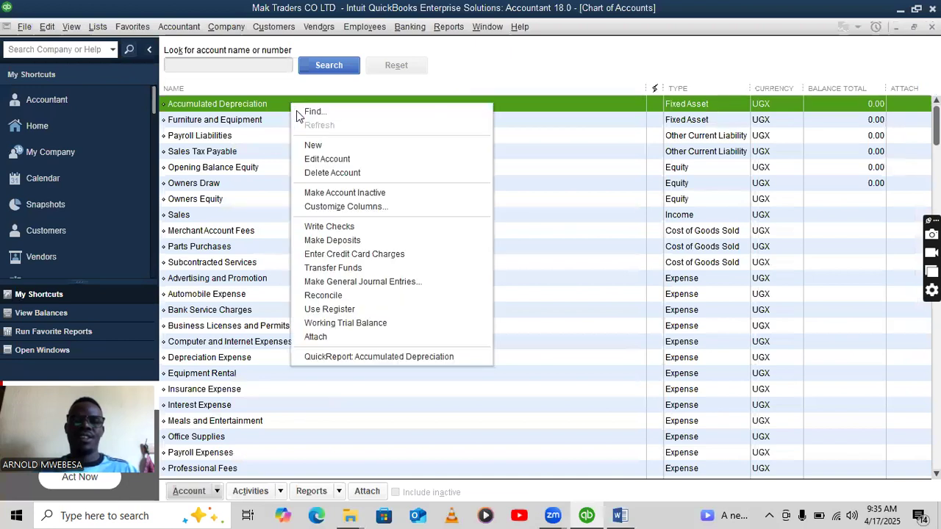
pyautogui.click(330, 150)
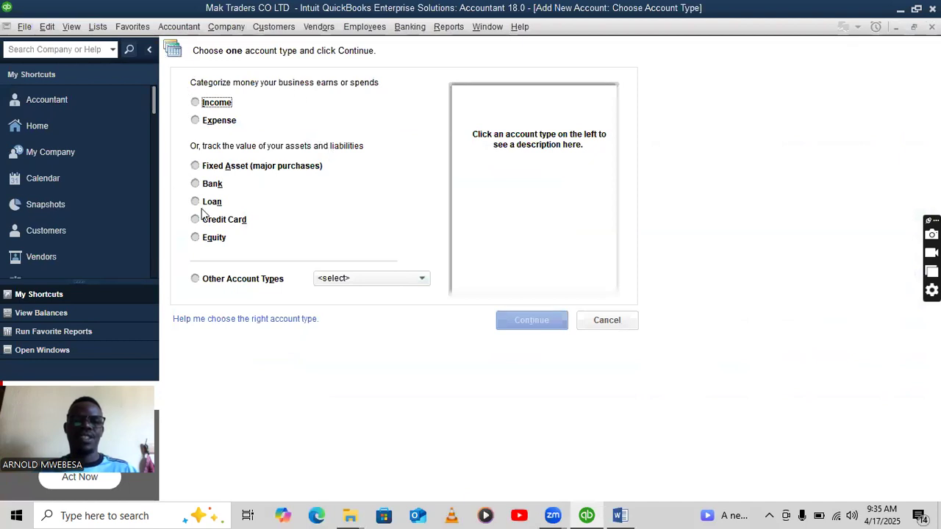
pyautogui.click(196, 183)
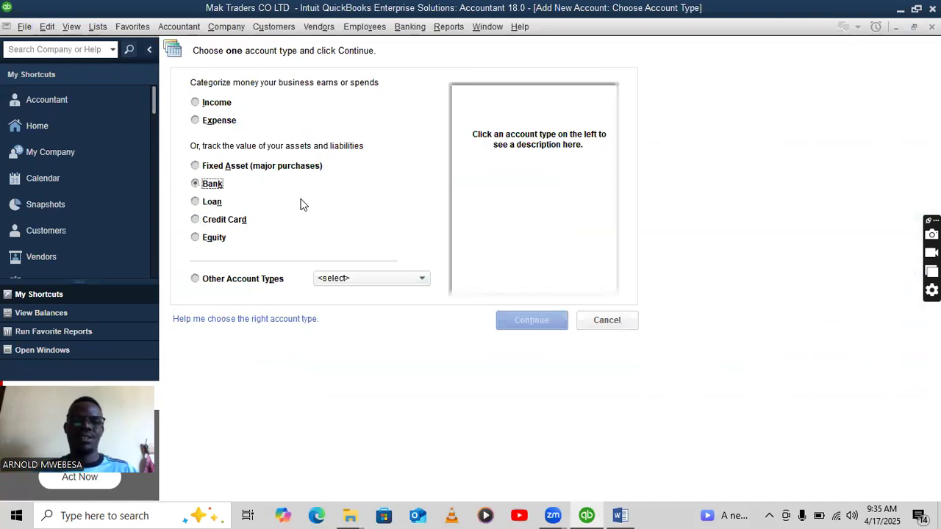
pyautogui.click(536, 320)
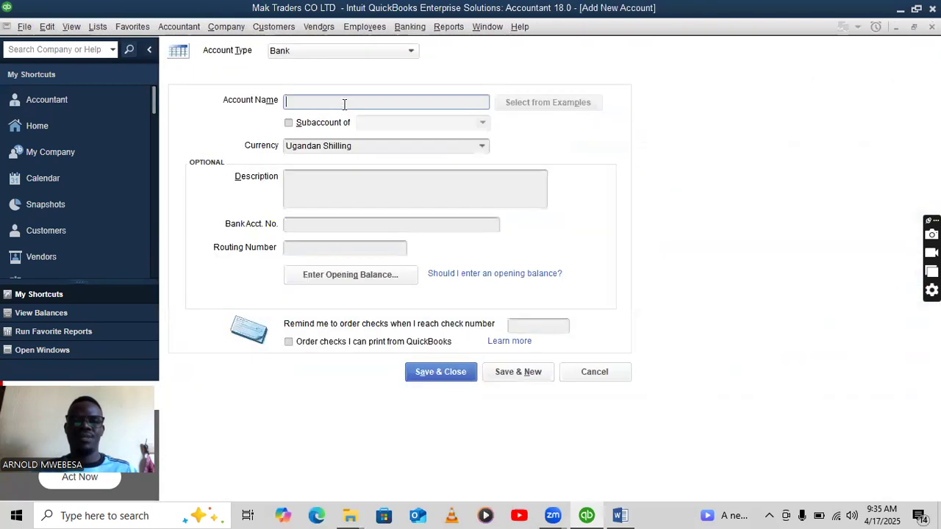
# Save the CENTENARY BANK account with the company's bank account number from the brief.
pyautogui.write('CENTE')
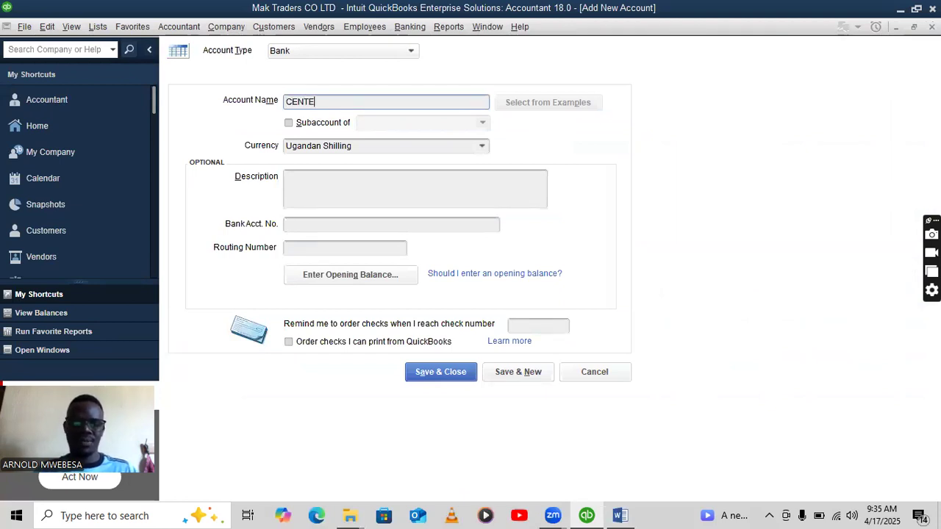
pyautogui.write('NARY BANK')
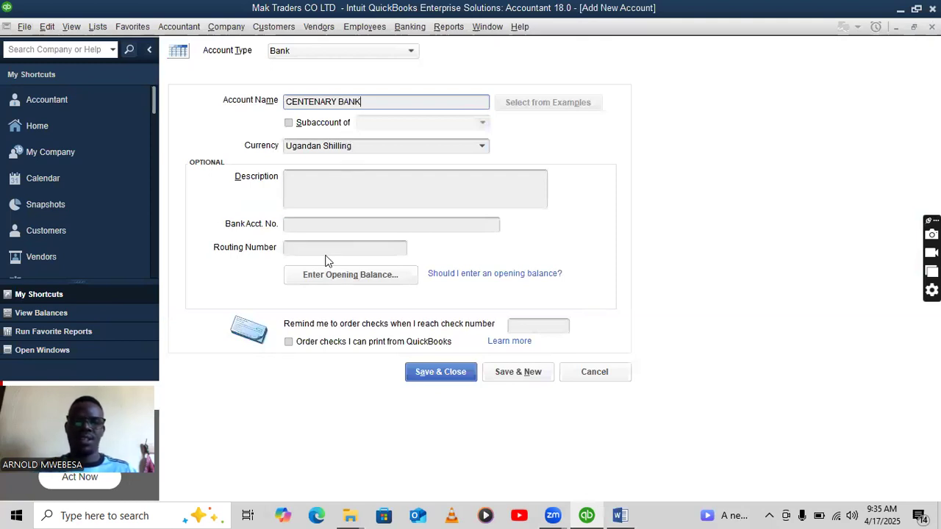
pyautogui.click(330, 222)
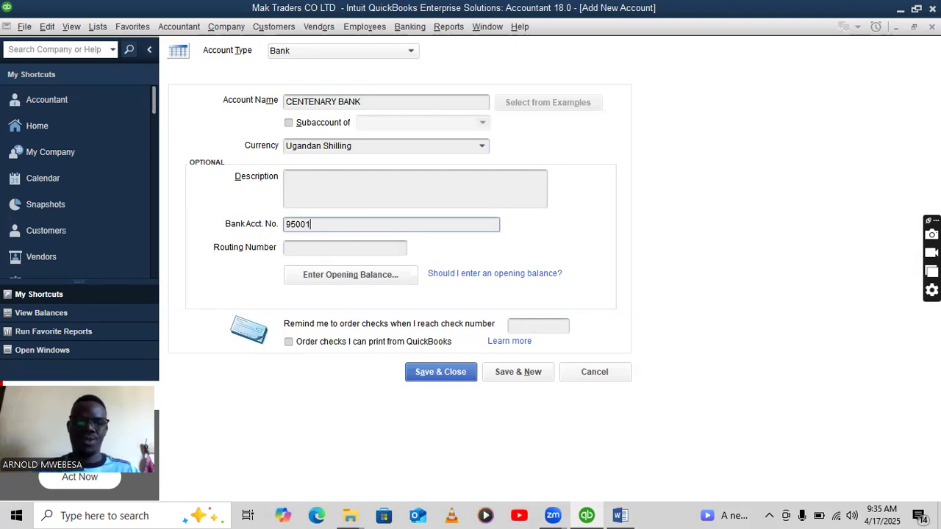
pyautogui.click(620, 515)
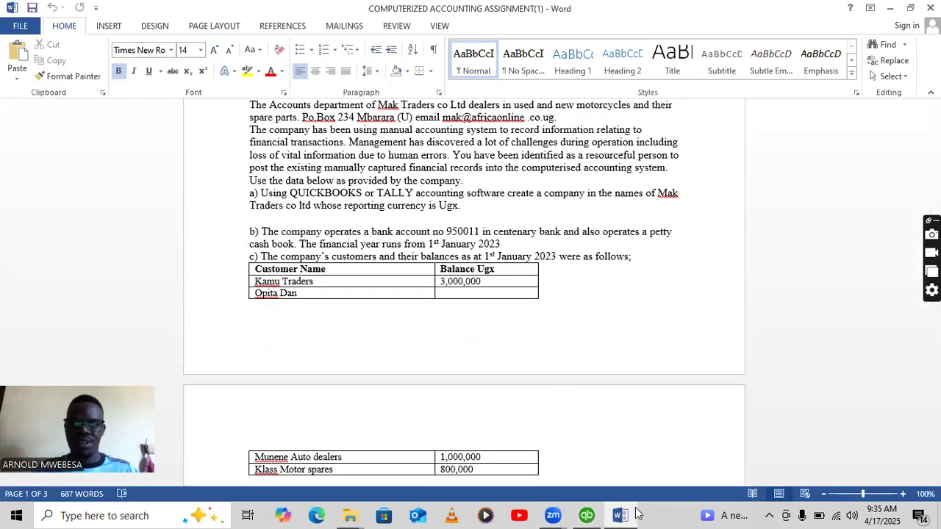
pyautogui.click(586, 515)
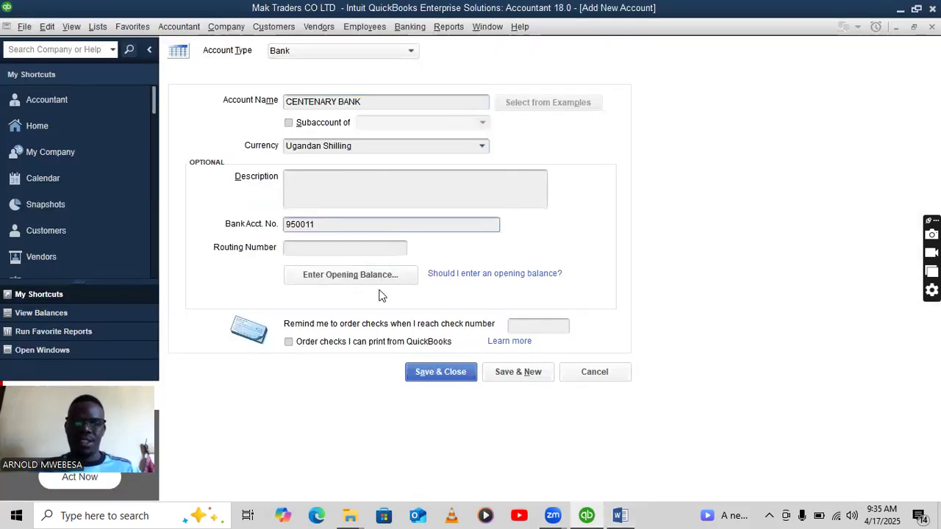
pyautogui.click(444, 377)
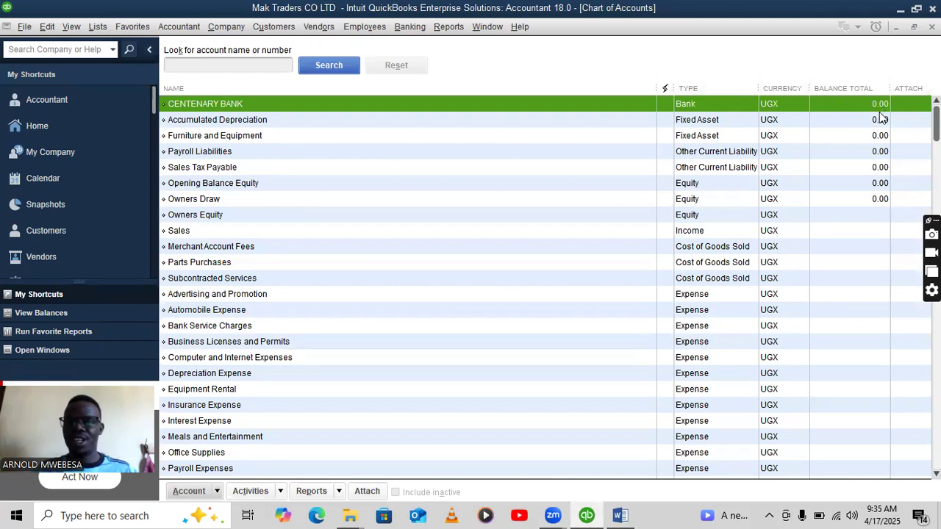
# Scroll the Word assignment to the customer and supplier balance tables, then return to QuickBooks.
pyautogui.click(619, 516)
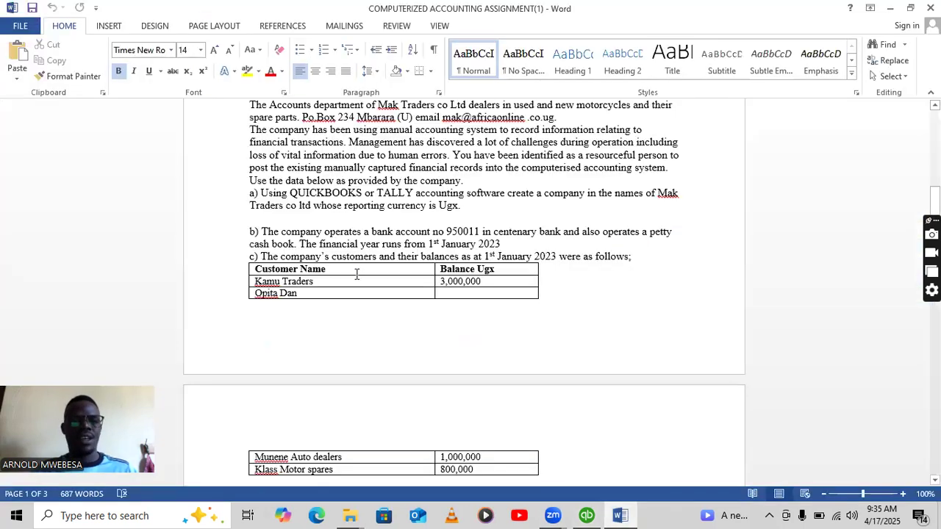
pyautogui.scroll(-2, 323, 244)
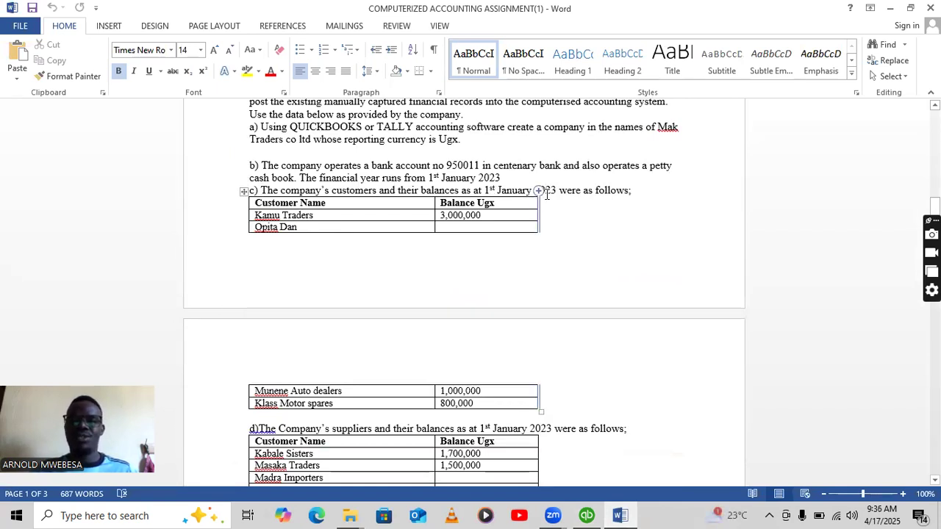
pyautogui.scroll(-1, 305, 224)
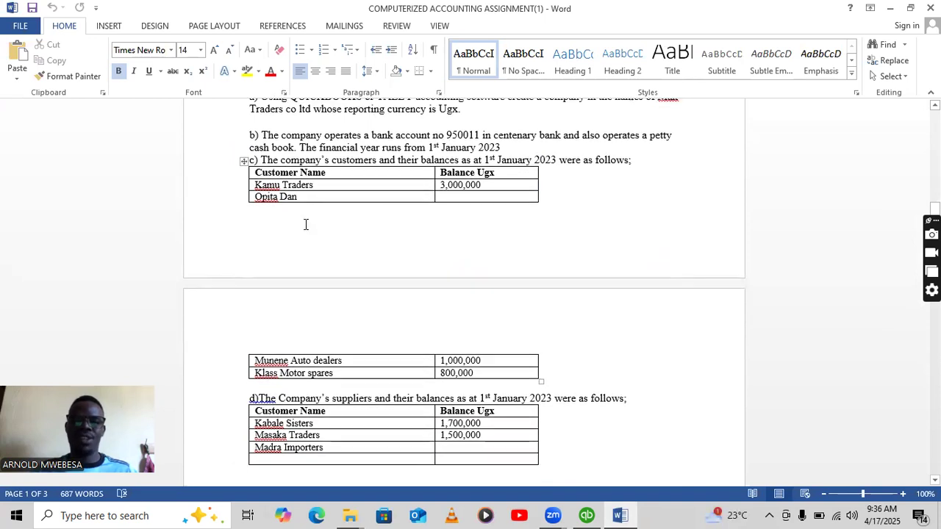
pyautogui.scroll(-1, 305, 225)
pyautogui.click(588, 515)
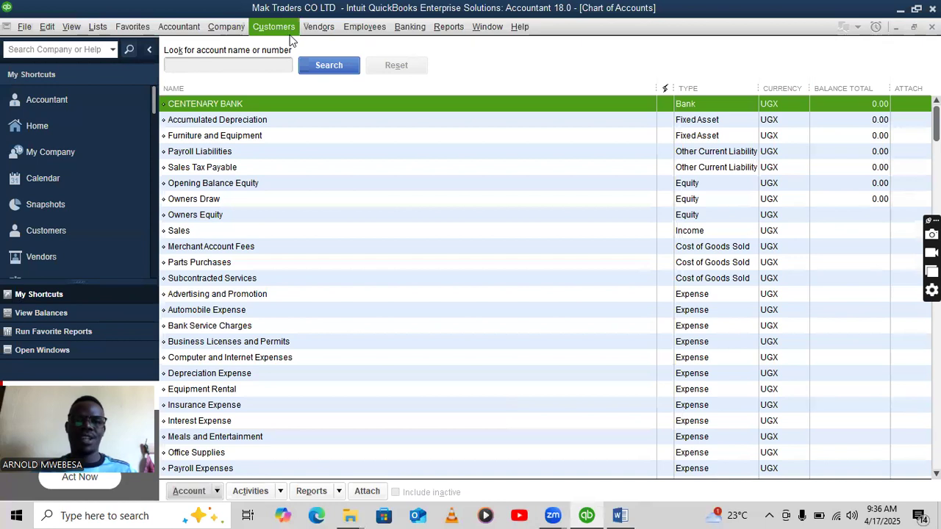
# Open the Customer Center, widen its list, and start a new customer record.
pyautogui.click(283, 30)
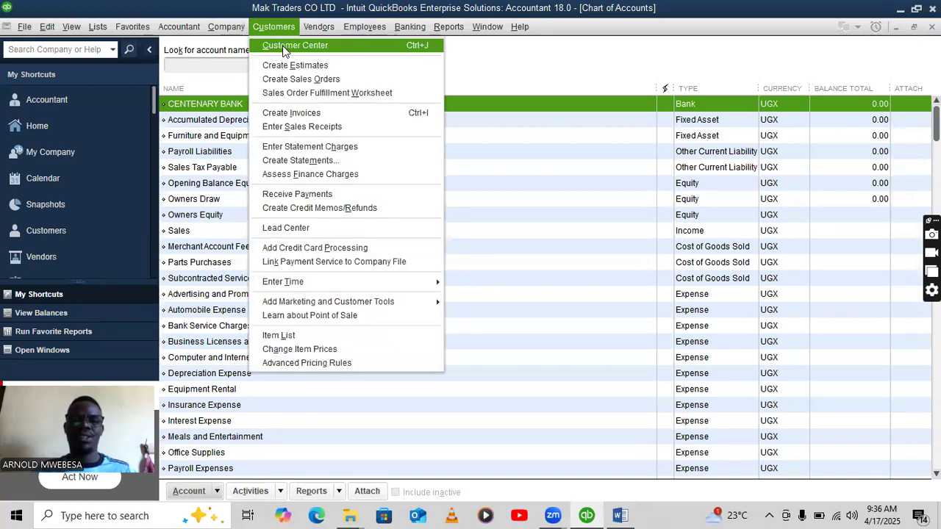
pyautogui.click(285, 47)
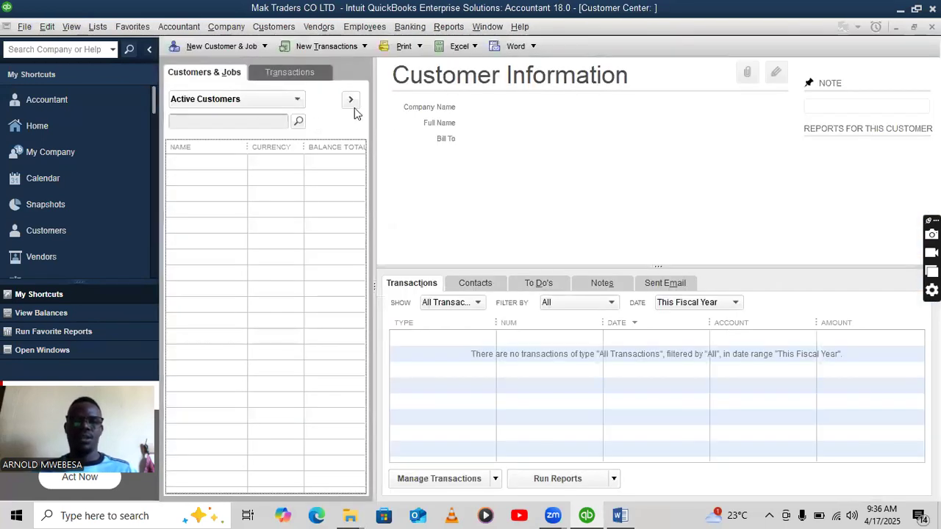
pyautogui.click(351, 100)
pyautogui.click(217, 49)
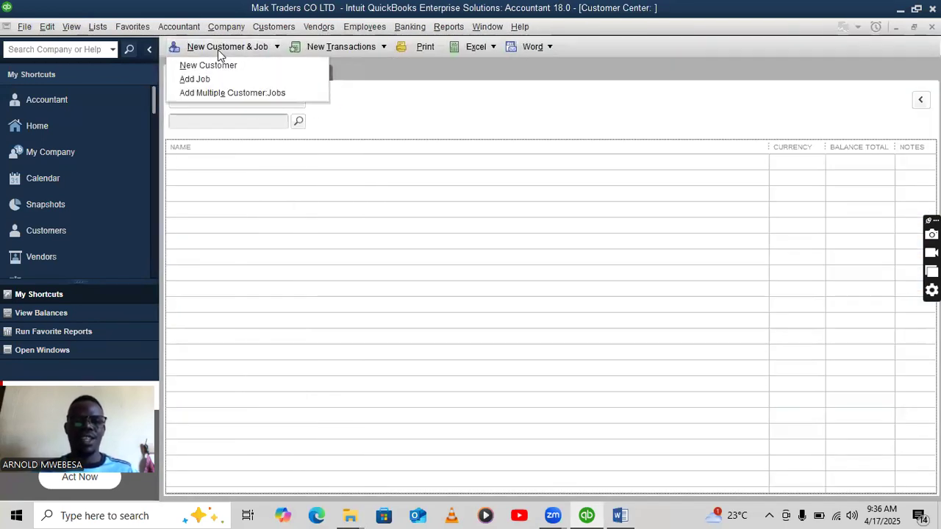
pyautogui.click(213, 69)
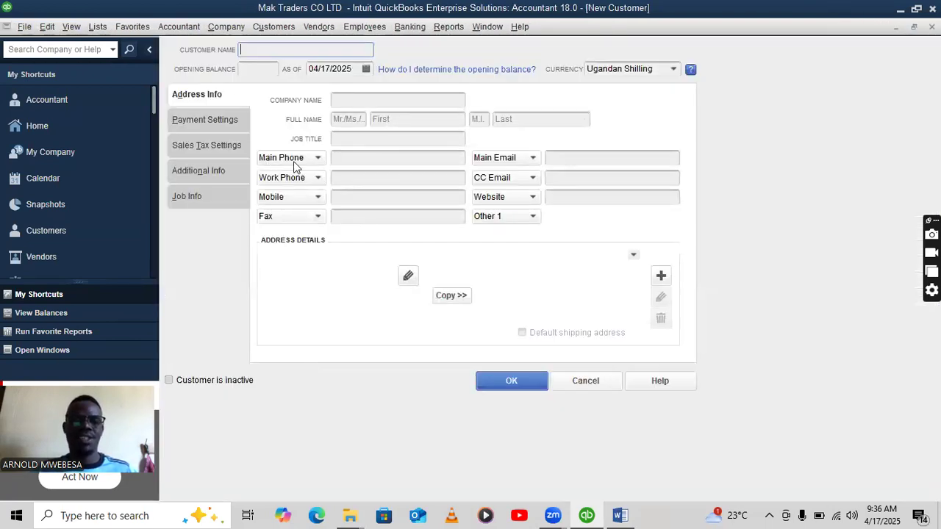
# Enter customer KAMU TRADERS with a 3,000,000 opening balance from the brief.
pyautogui.click(619, 513)
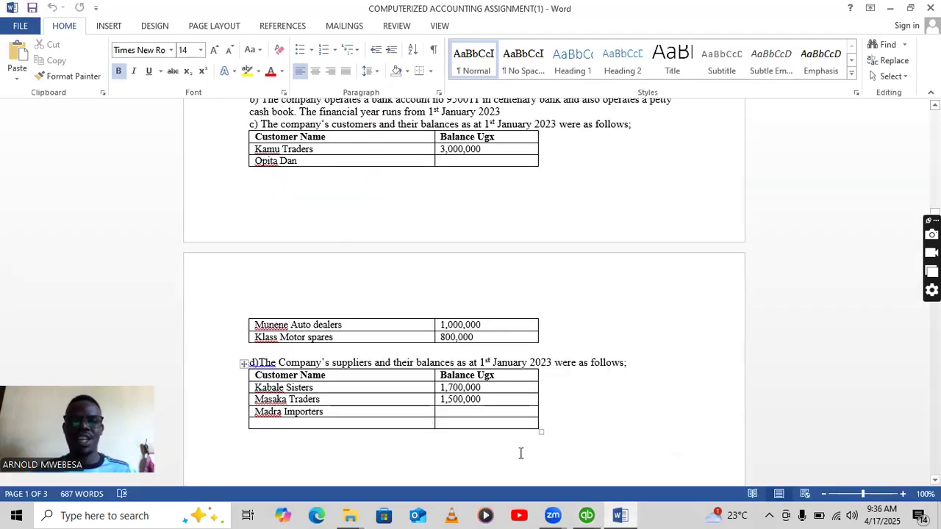
pyautogui.click(587, 516)
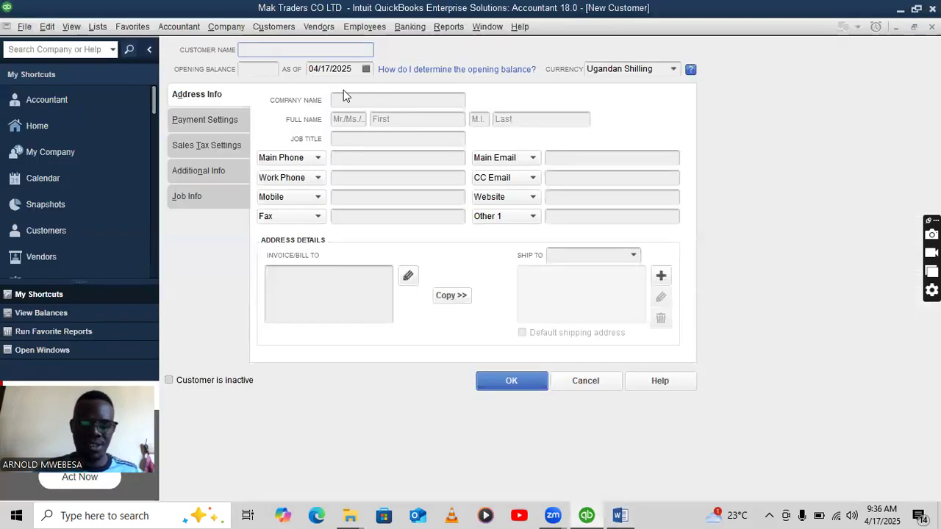
pyautogui.write('KAMU TRADERS')
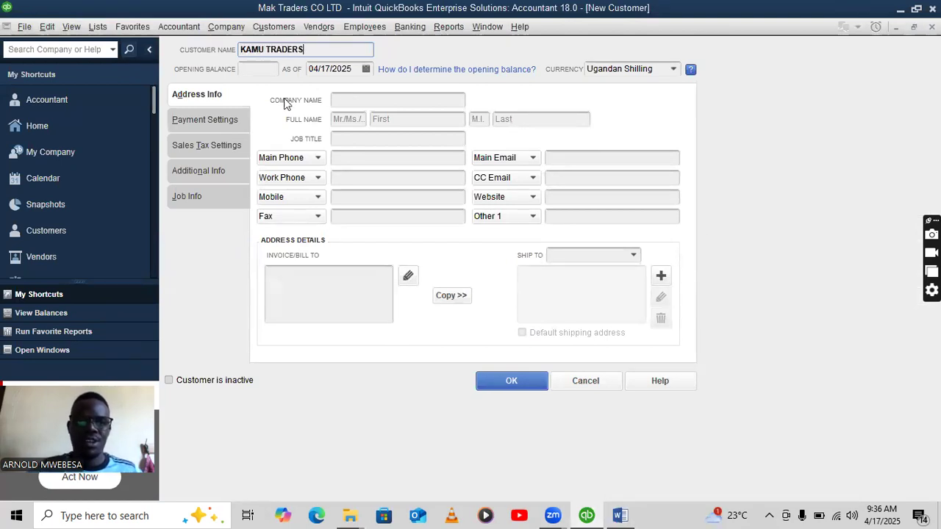
pyautogui.click(259, 67)
pyautogui.write('3')
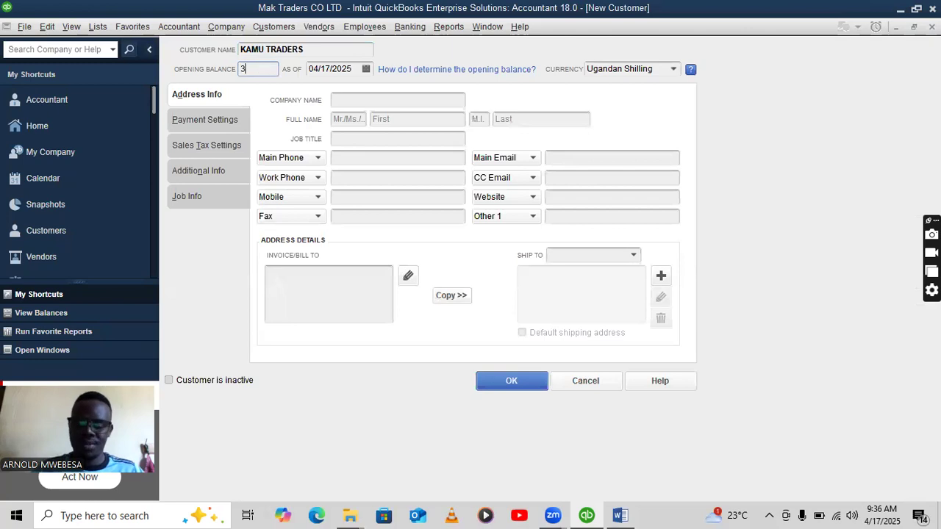
pyautogui.write('.00 -')
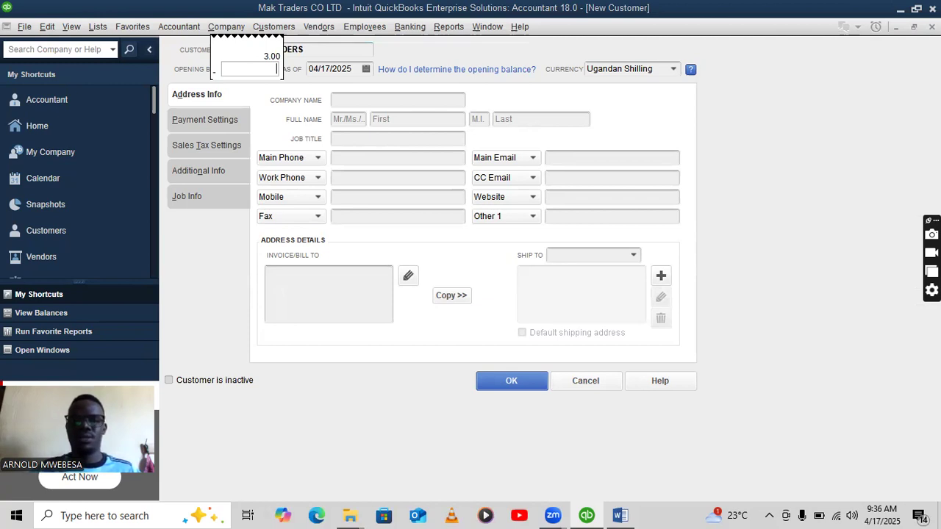
pyautogui.press('Escape')
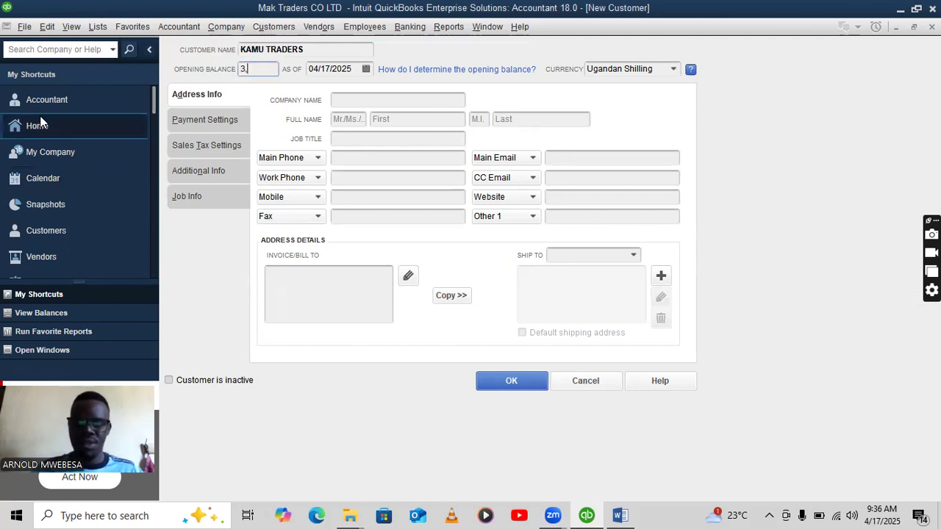
pyautogui.write('000')
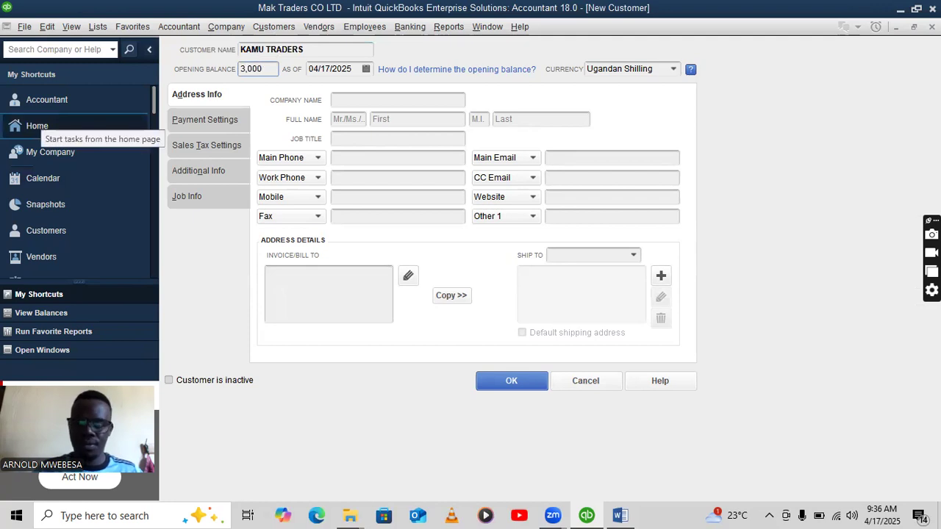
pyautogui.write('00')
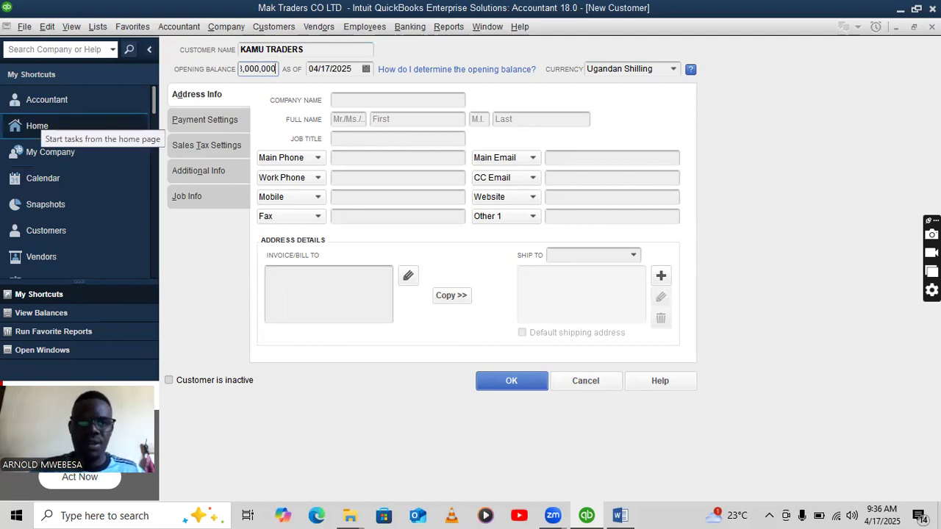
# Set the balance date to 01/01/2023, copy it for reuse, and save the customer.
pyautogui.click(354, 68)
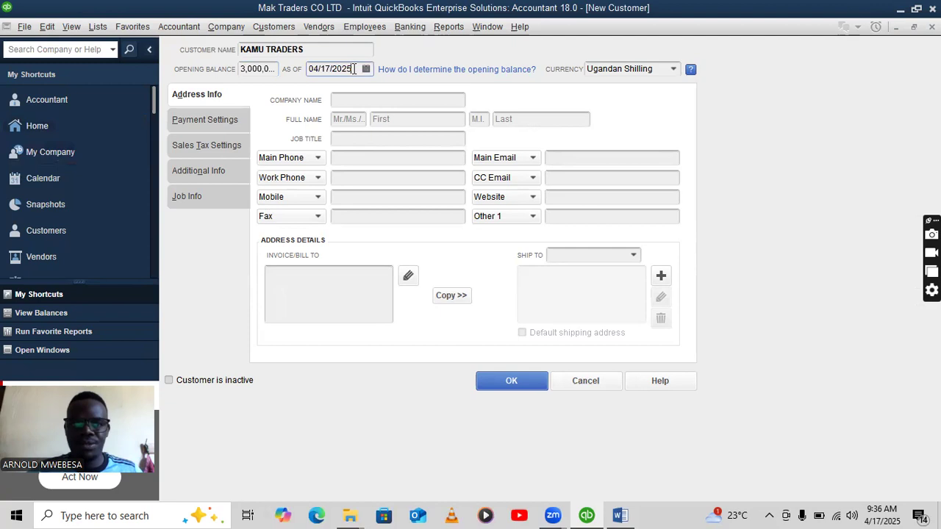
pyautogui.press('BackSpace')
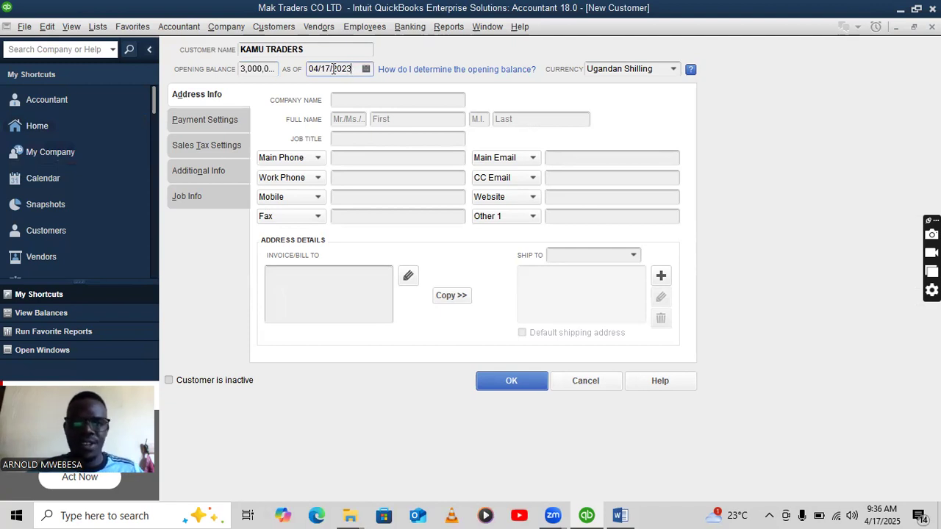
pyautogui.press('BackSpace')
pyautogui.press('BackSpace')
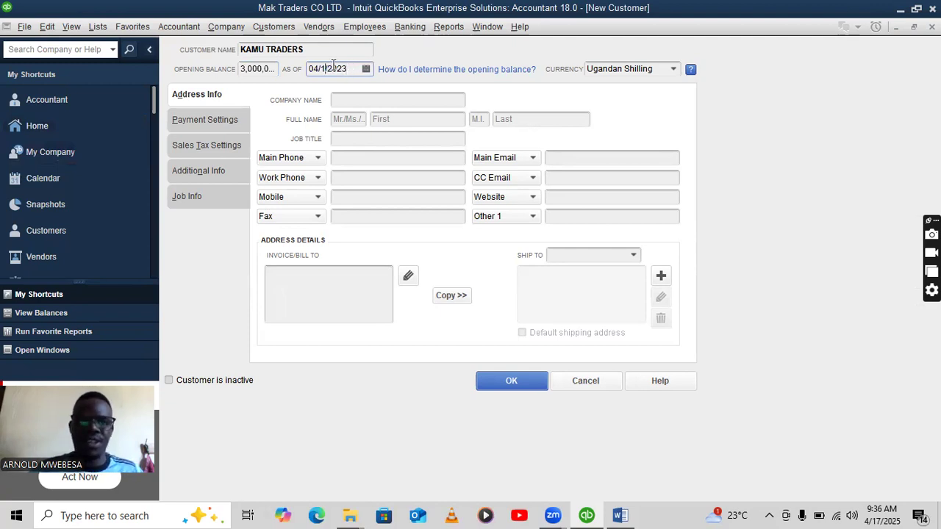
pyautogui.write('01')
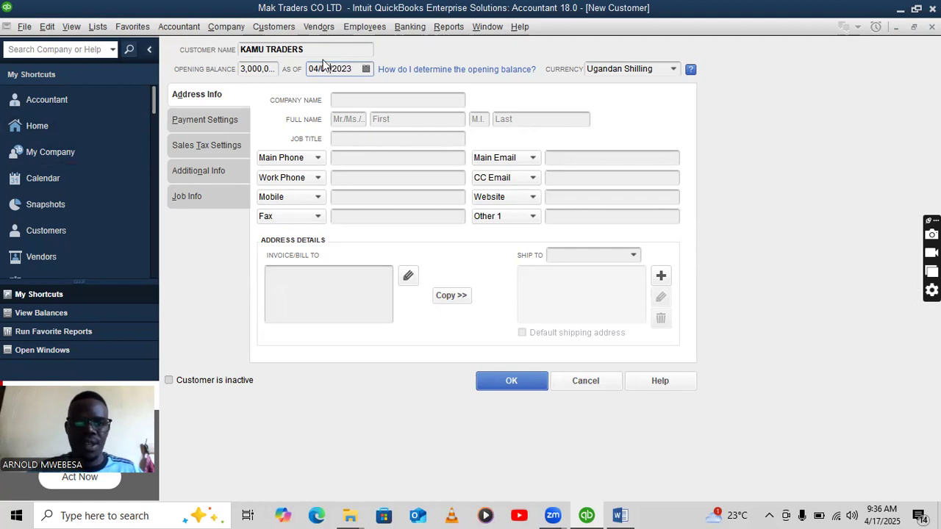
pyautogui.click(319, 68)
pyautogui.press('BackSpace')
pyautogui.write('1')
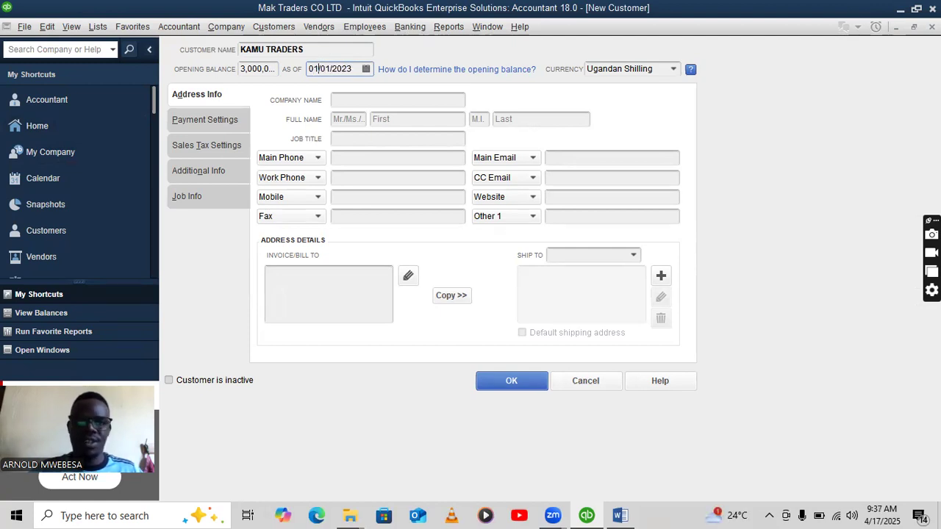
pyautogui.moveTo(355, 68); pyautogui.dragTo(303, 60)
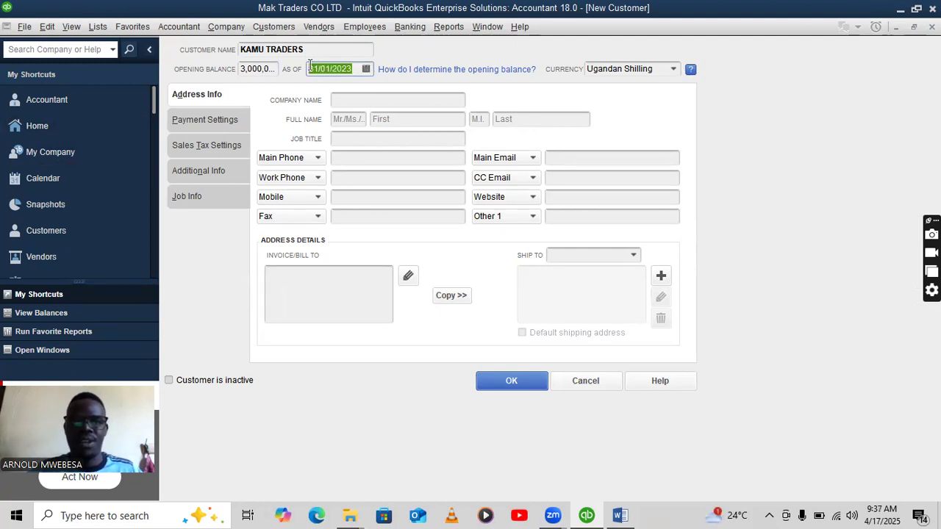
pyautogui.rightClick(313, 67)
pyautogui.click(340, 106)
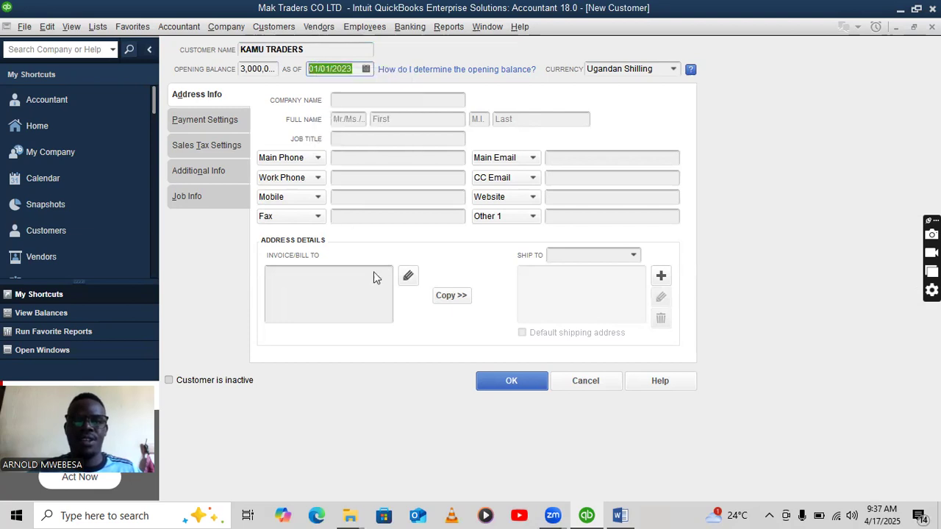
pyautogui.click(491, 380)
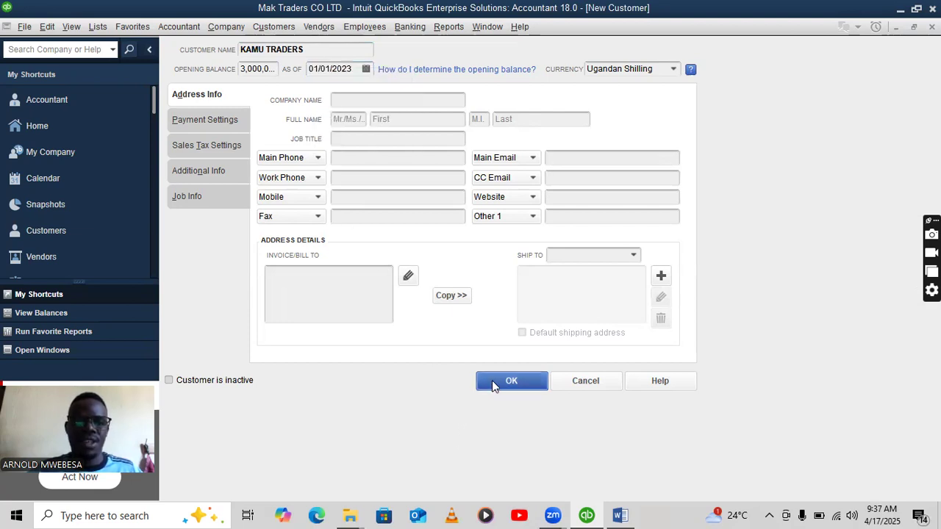
# Accept the past-date warning for Kamu Traders and check the next customer in the brief.
pyautogui.click(442, 253)
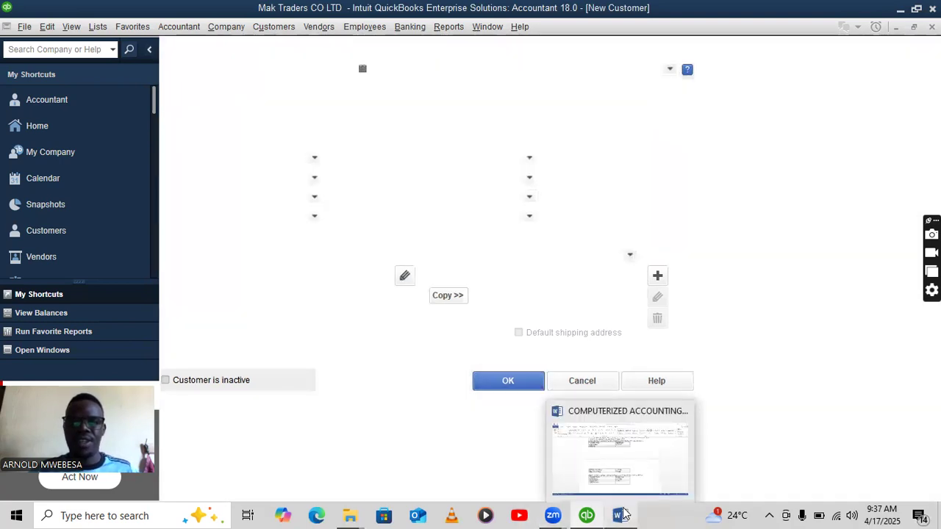
pyautogui.click(620, 515)
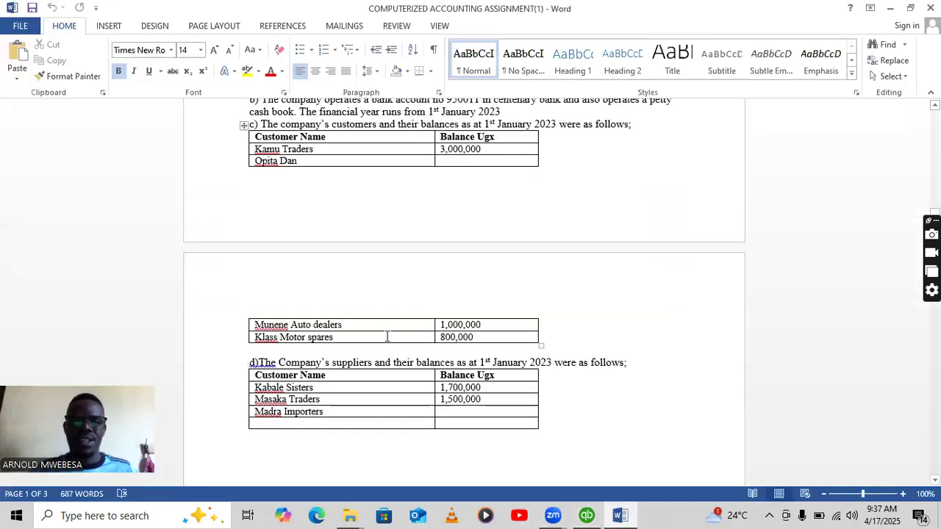
pyautogui.scroll(-1, 294, 187)
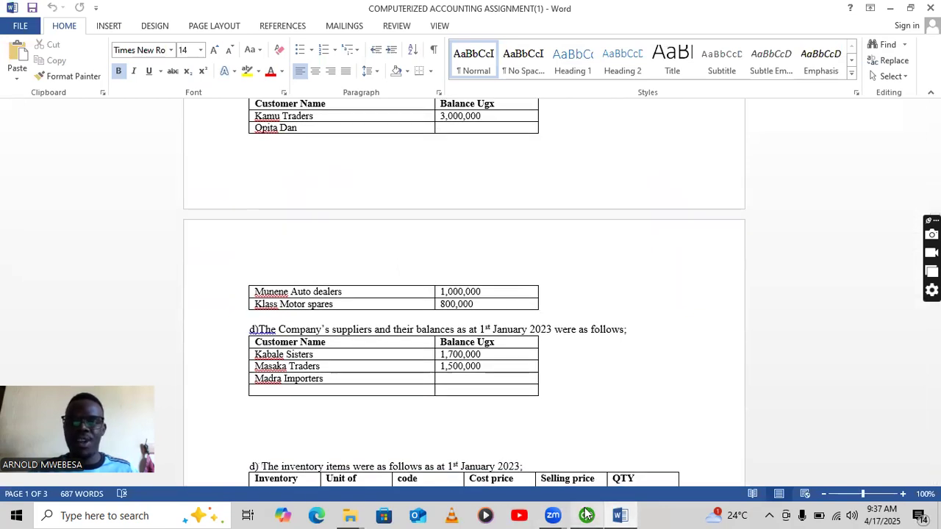
pyautogui.hotkey('alt', 'Tab')
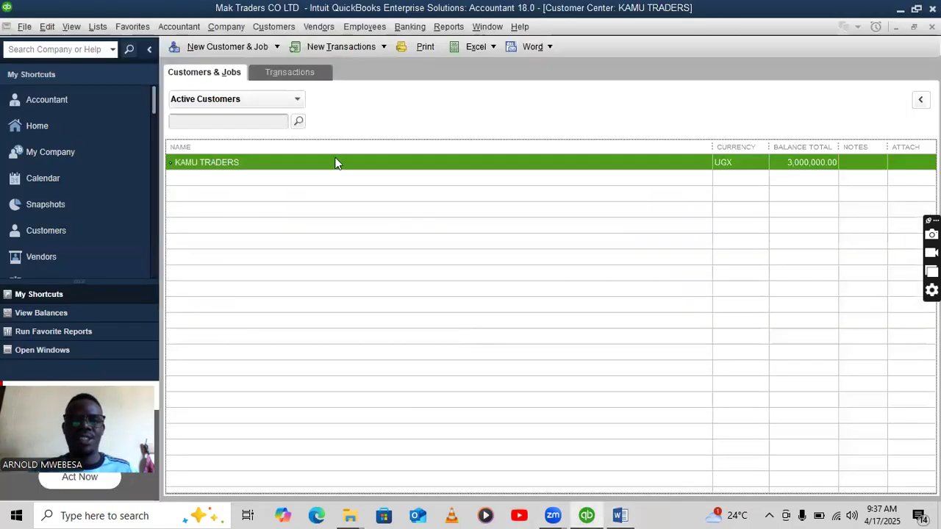
pyautogui.click(225, 47)
pyautogui.click(227, 67)
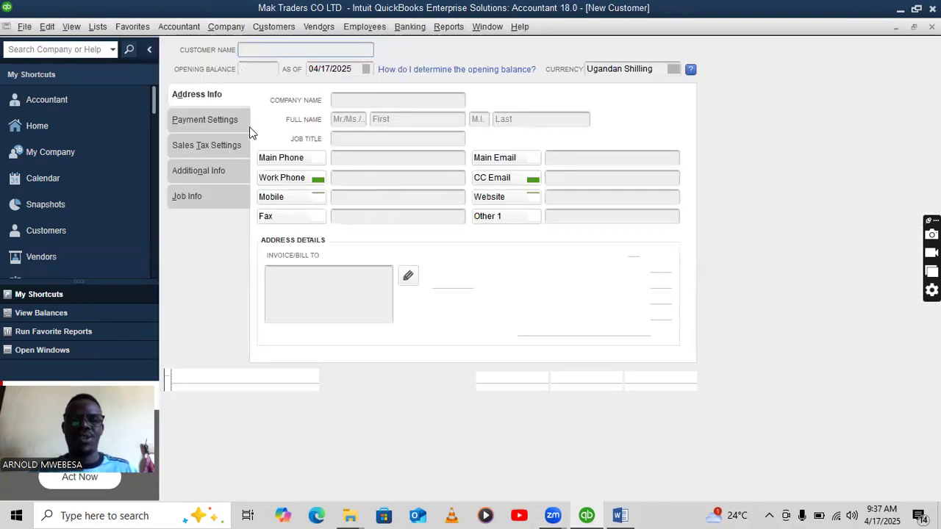
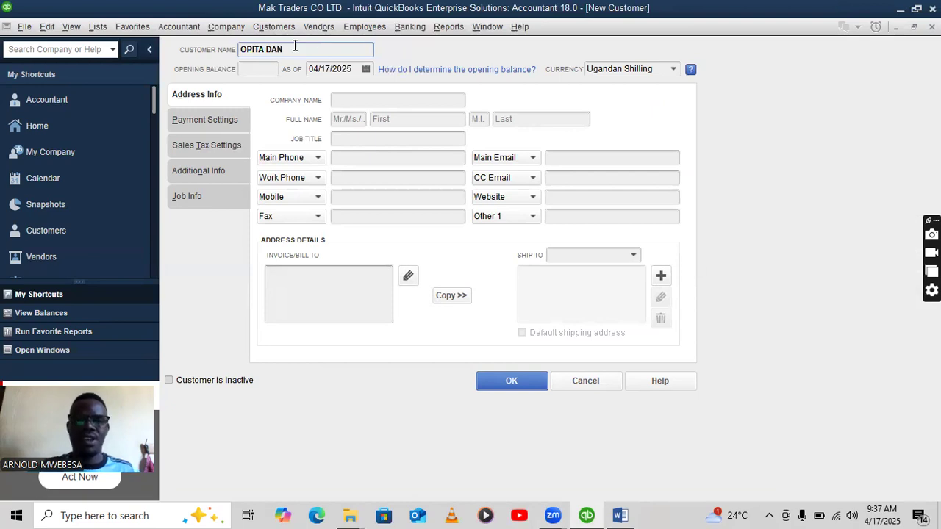
pyautogui.moveTo(354, 68); pyautogui.dragTo(311, 69)
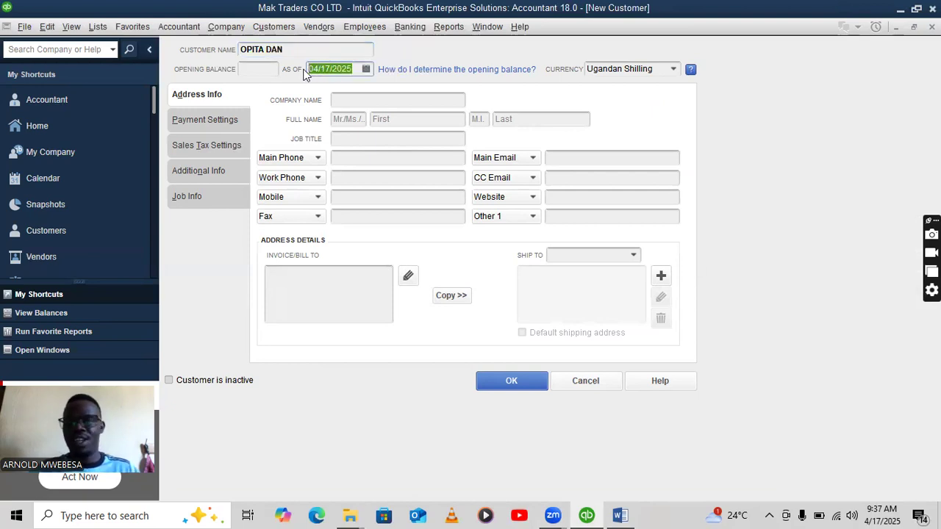
pyautogui.press('BackSpace')
pyautogui.rightClick(329, 68)
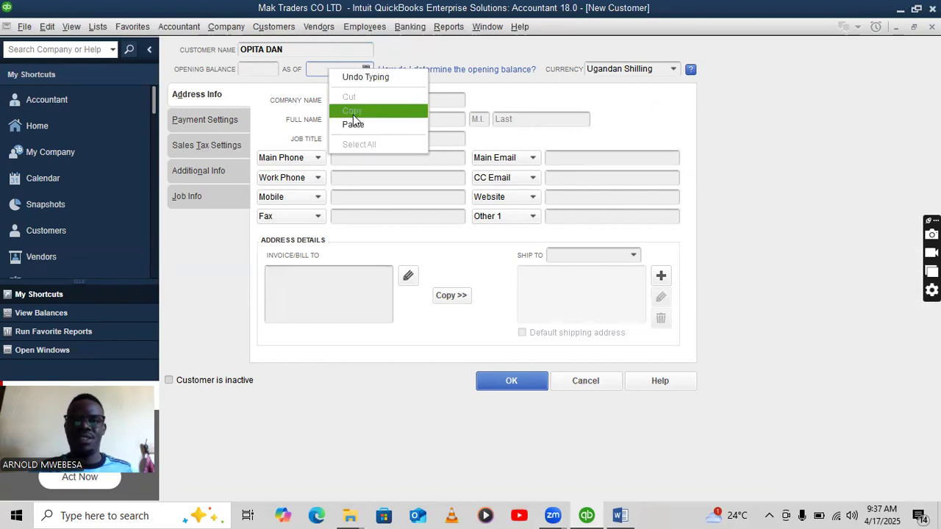
pyautogui.click(353, 125)
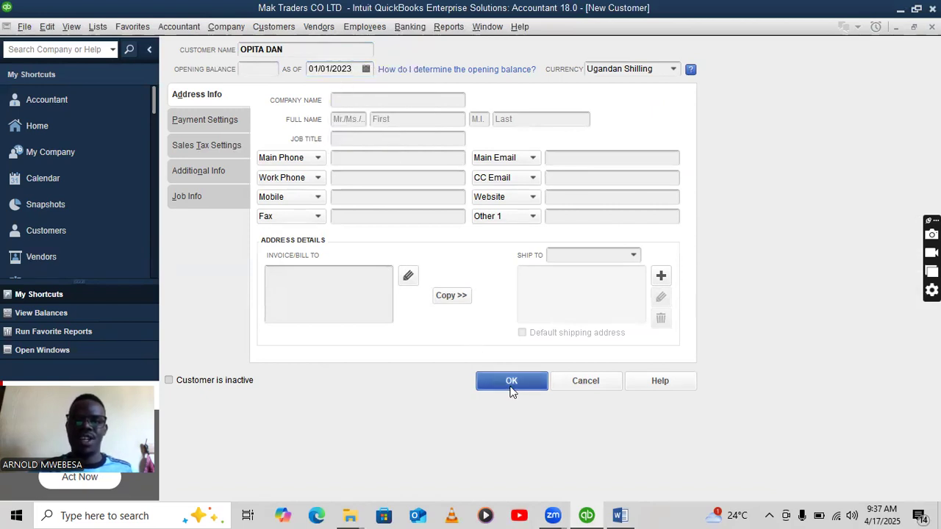
pyautogui.click(510, 382)
# Look up the next customer's balance in the assignment and return to QuickBooks.
pyautogui.click(620, 515)
pyautogui.scroll(-6, 349, 274)
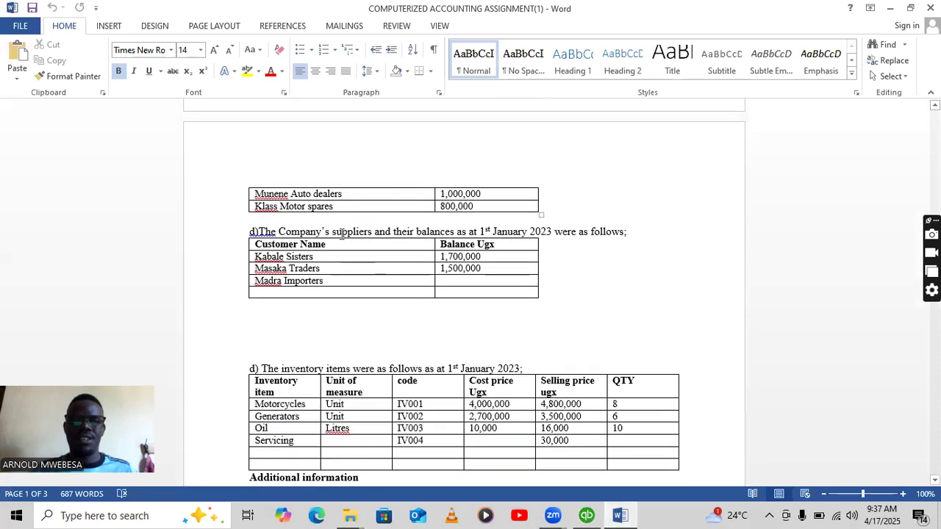
pyautogui.scroll(3, 338, 158)
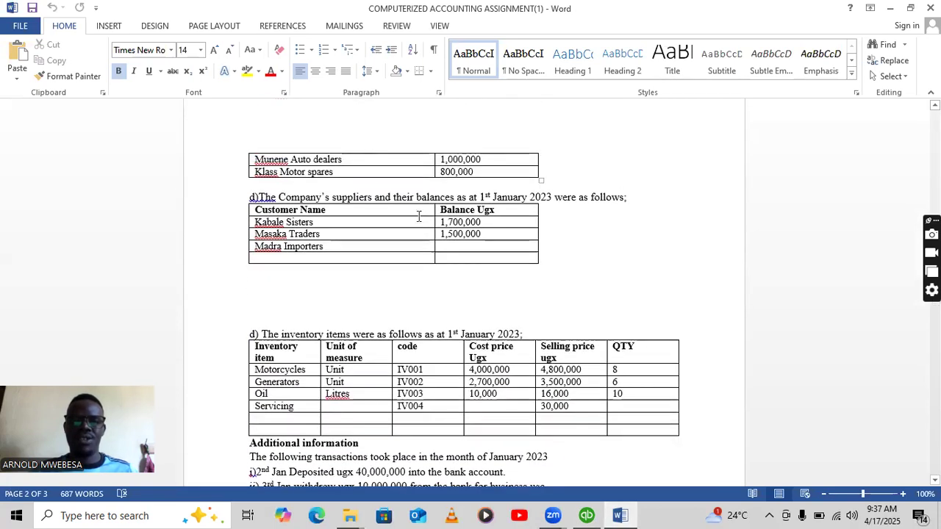
pyautogui.click(586, 514)
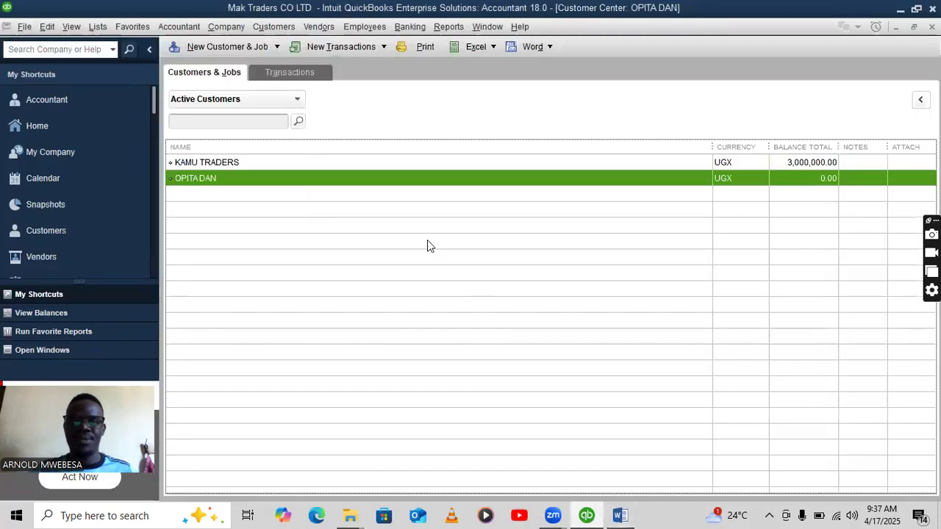
# Add MUNENE AUTO DEALEARS with a 1,000,000 balance dated 01/01/2023, accepting the past-date warning.
pyautogui.click(227, 46)
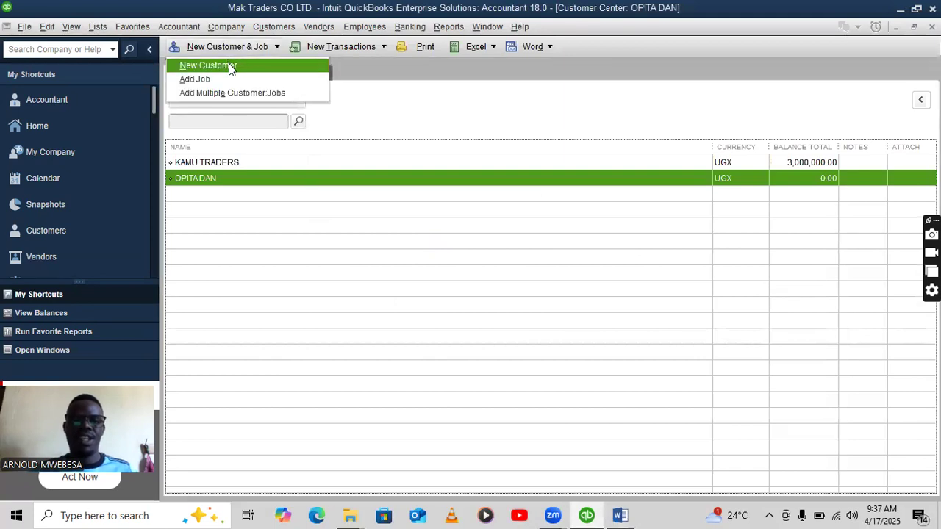
pyautogui.click(229, 65)
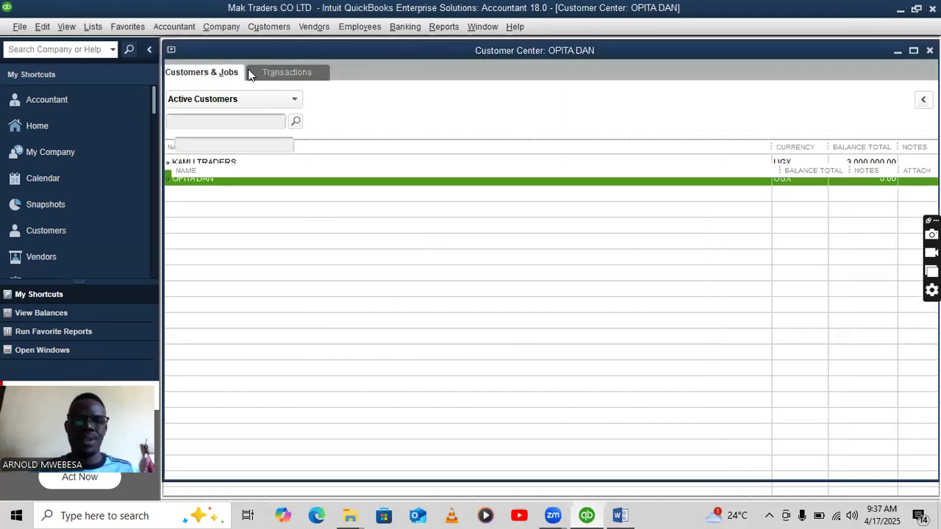
pyautogui.write('MUNENE AUTO DEALEARS')
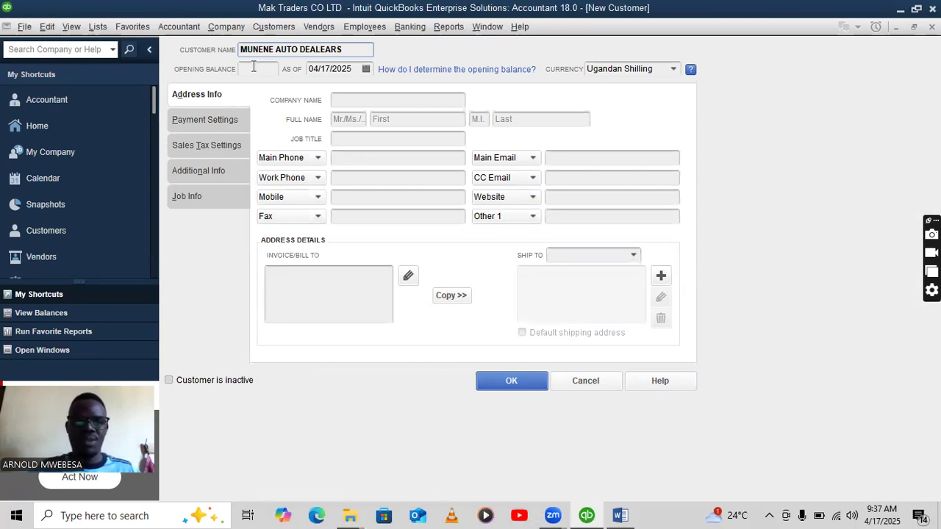
pyautogui.click(253, 69)
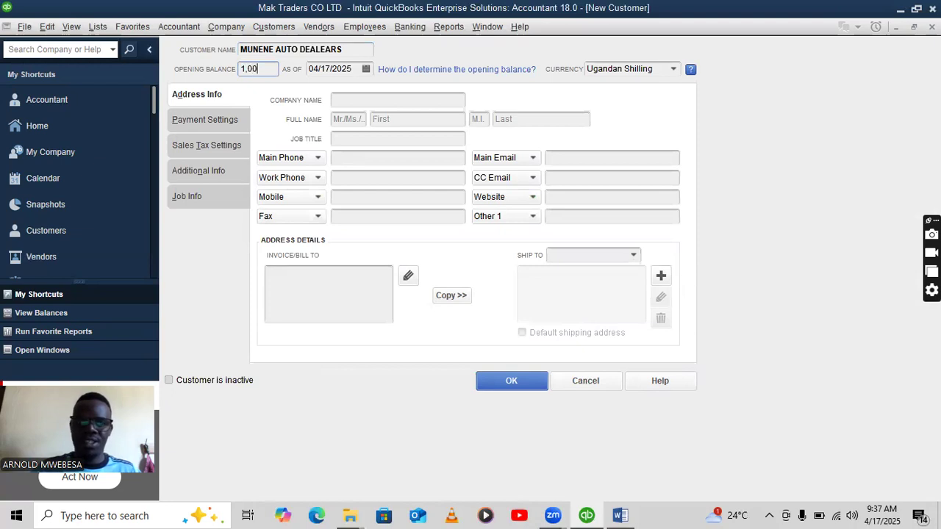
pyautogui.write('1,000,000')
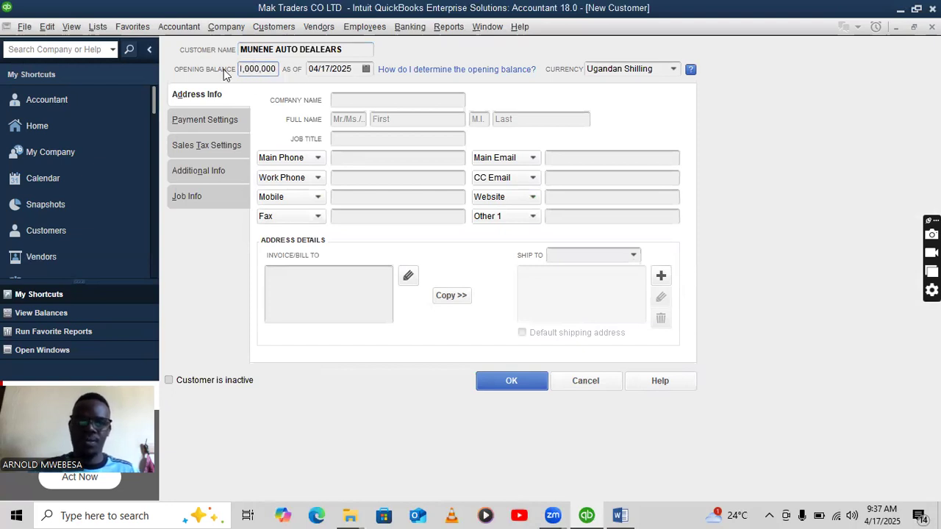
pyautogui.click(359, 68)
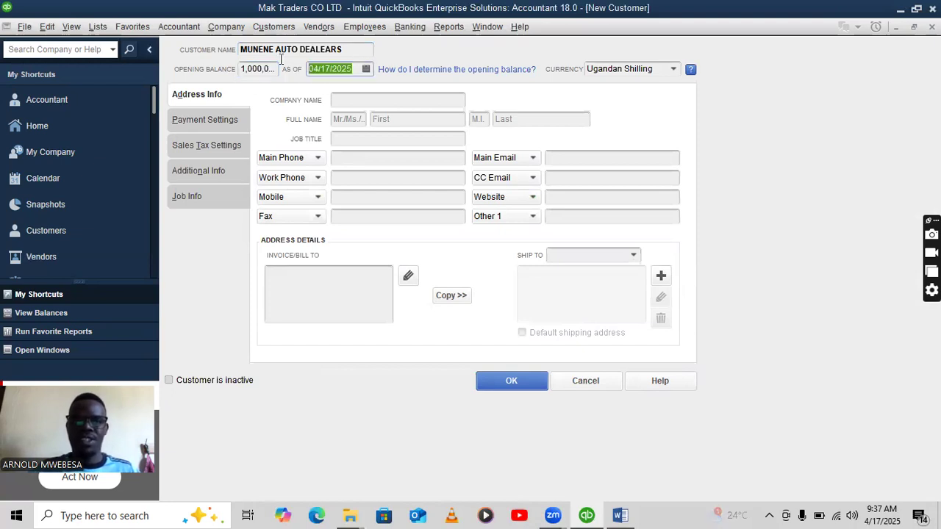
pyautogui.press('BackSpace')
pyautogui.rightClick(345, 68)
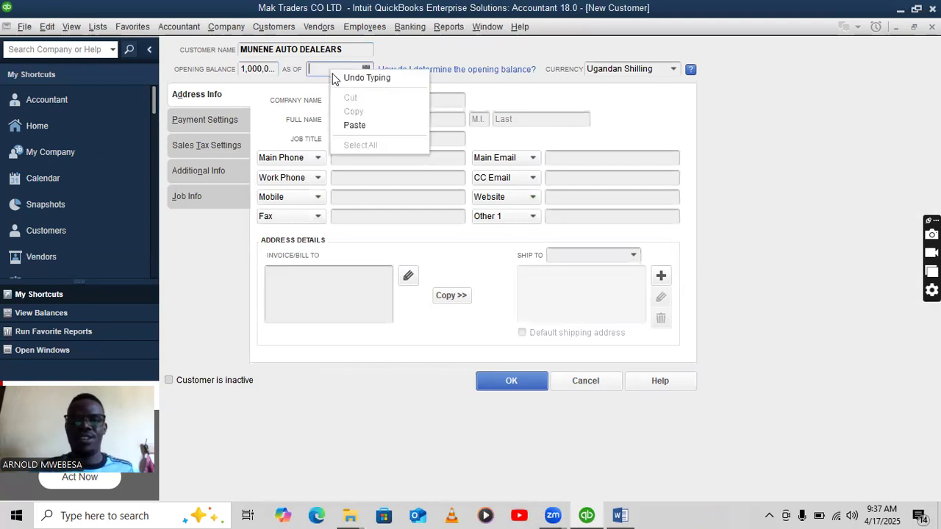
pyautogui.click(352, 124)
pyautogui.click(502, 384)
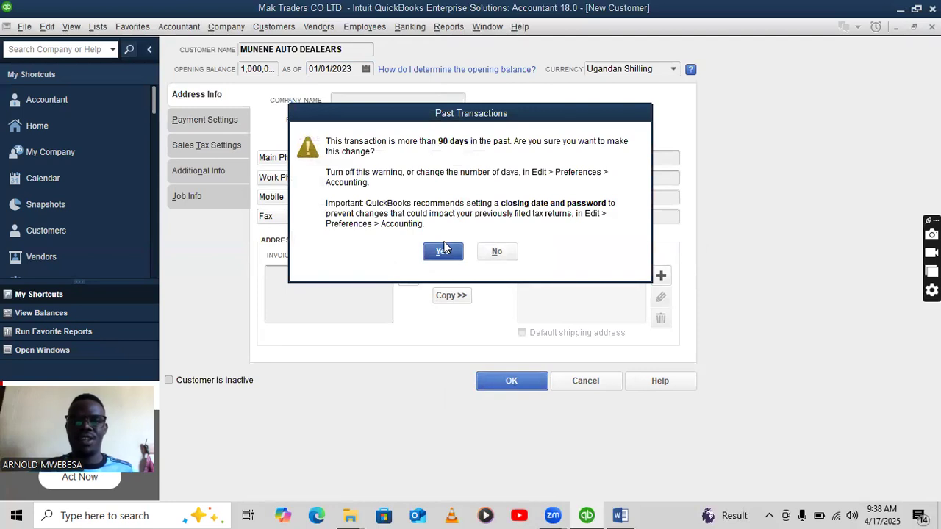
pyautogui.click(450, 259)
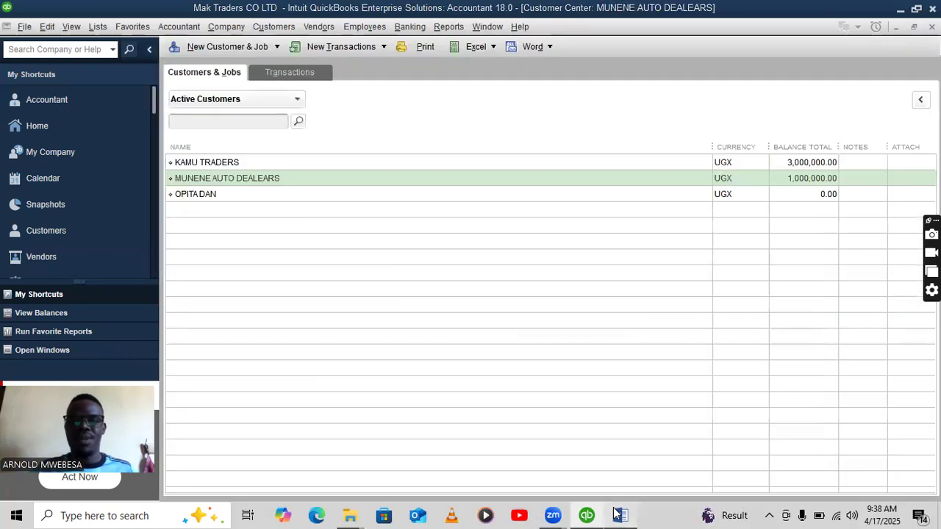
pyautogui.click(614, 514)
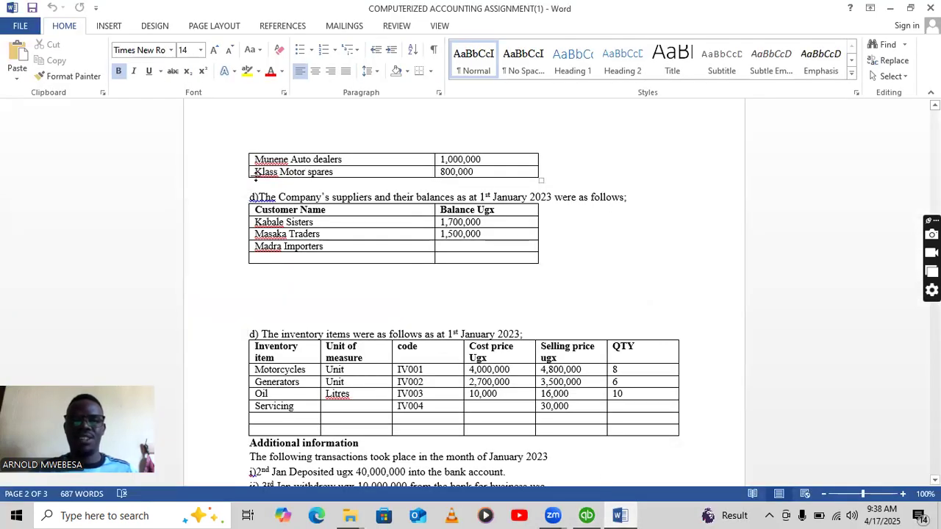
# Scroll the assignment to the Klass Motor spares row and return to the QuickBooks customer list.
pyautogui.scroll(-1, 257, 177)
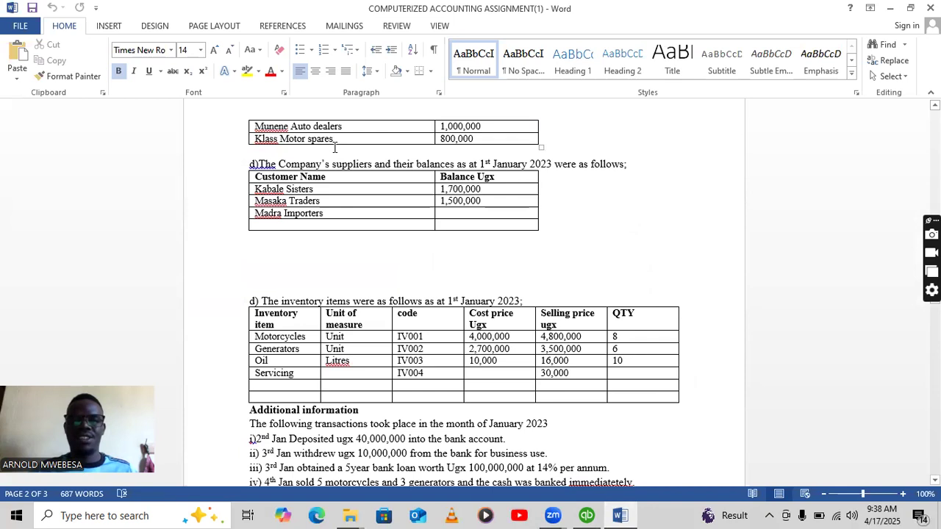
pyautogui.scroll(7, 334, 147)
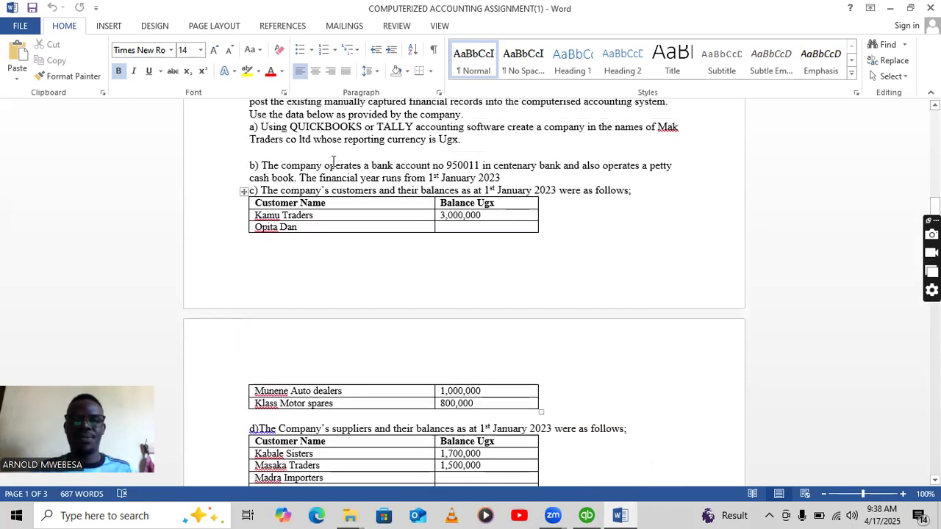
pyautogui.scroll(-6, 333, 161)
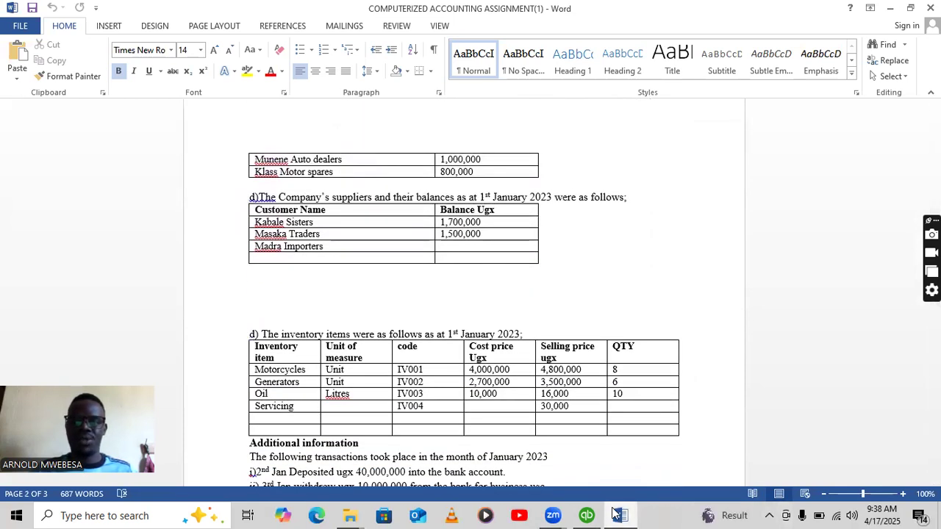
pyautogui.click(587, 515)
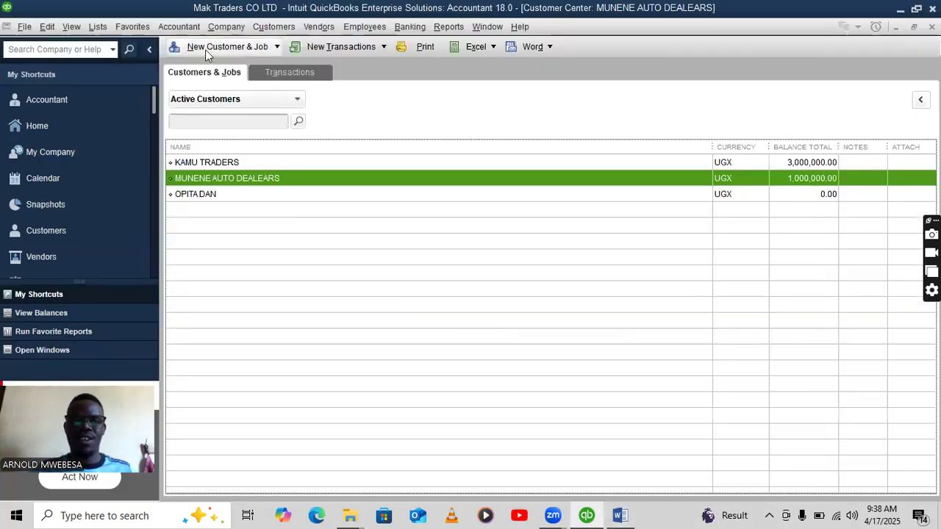
# Add KLASS MOTOR SPARES with an 800,000 balance dated 01/01/2023 and confirm the past-date warning.
pyautogui.click(206, 49)
pyautogui.click(237, 66)
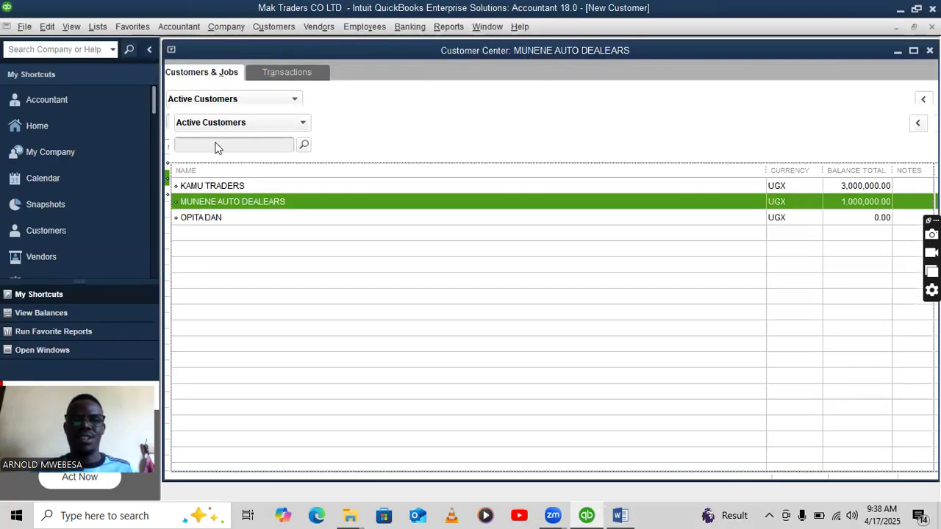
pyautogui.write('KL')
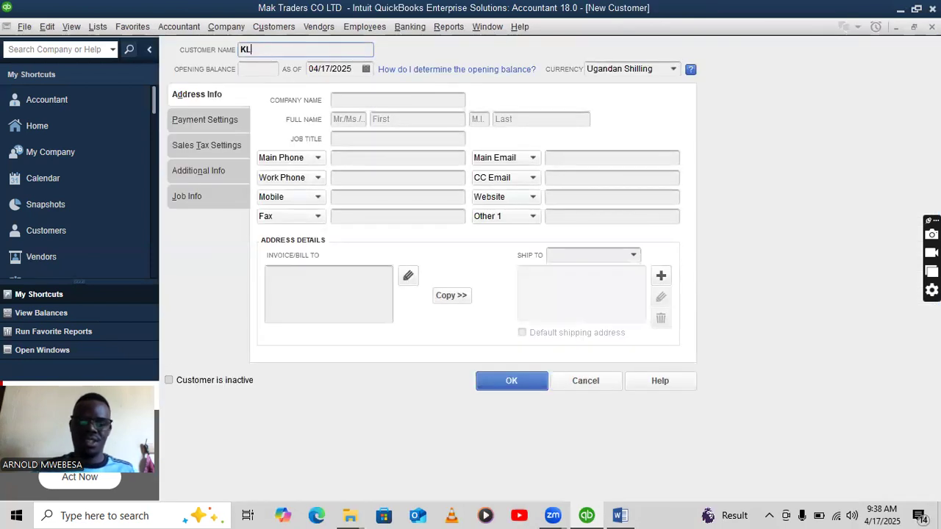
pyautogui.write('ASS MOTOR SPARES')
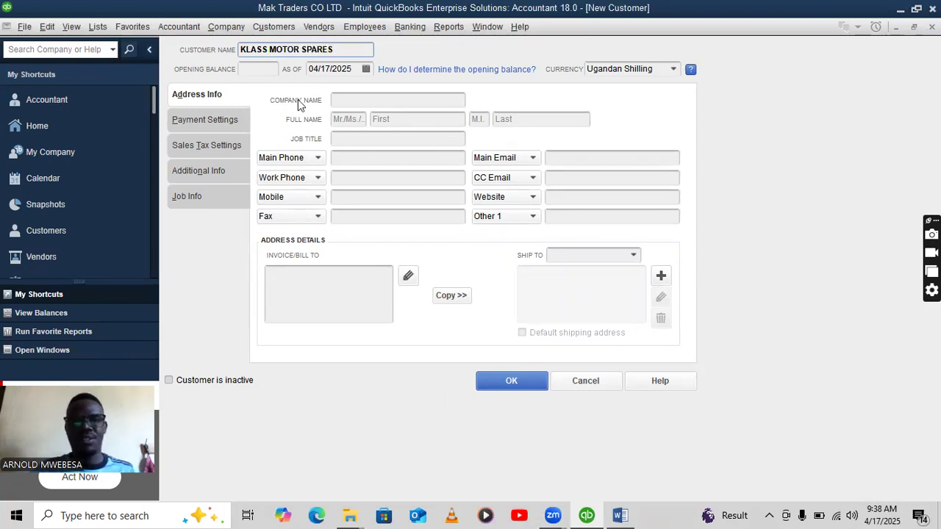
pyautogui.click(267, 68)
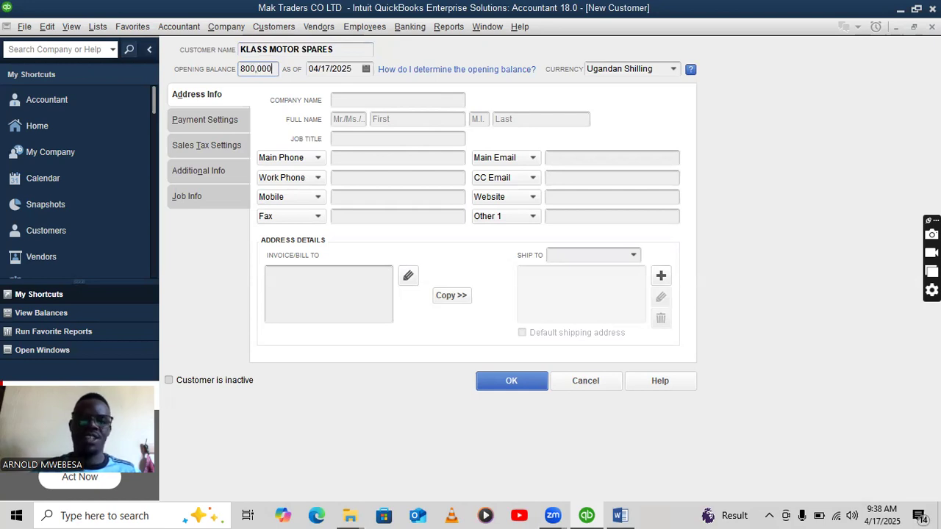
pyautogui.moveTo(351, 67); pyautogui.dragTo(313, 68)
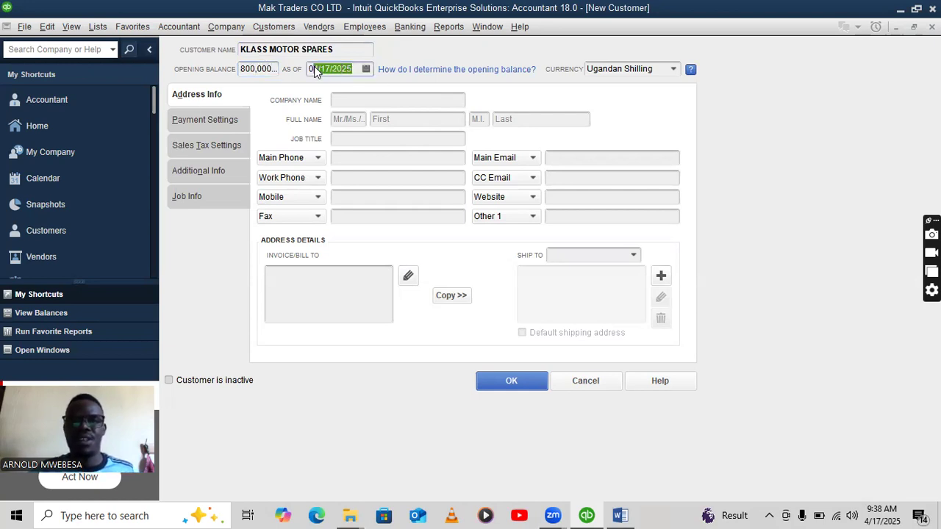
pyautogui.press('BackSpace')
pyautogui.rightClick(325, 68)
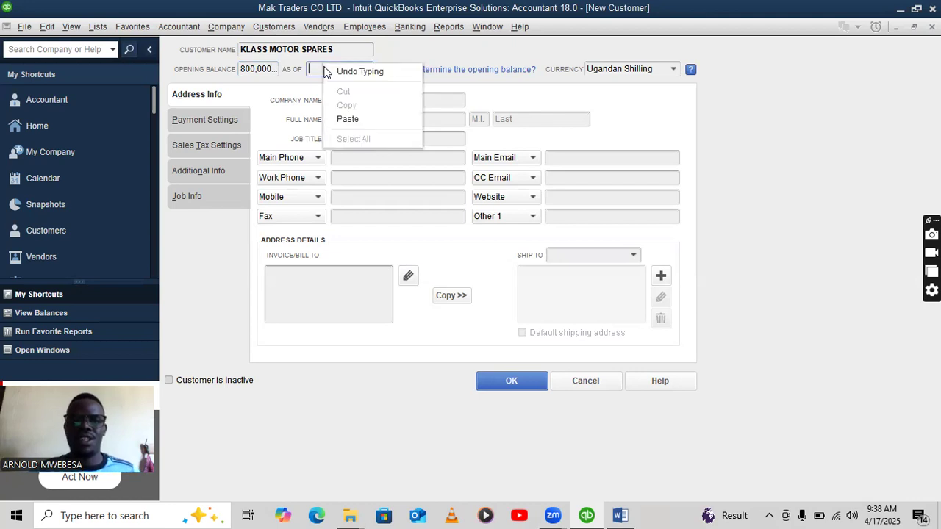
pyautogui.click(343, 116)
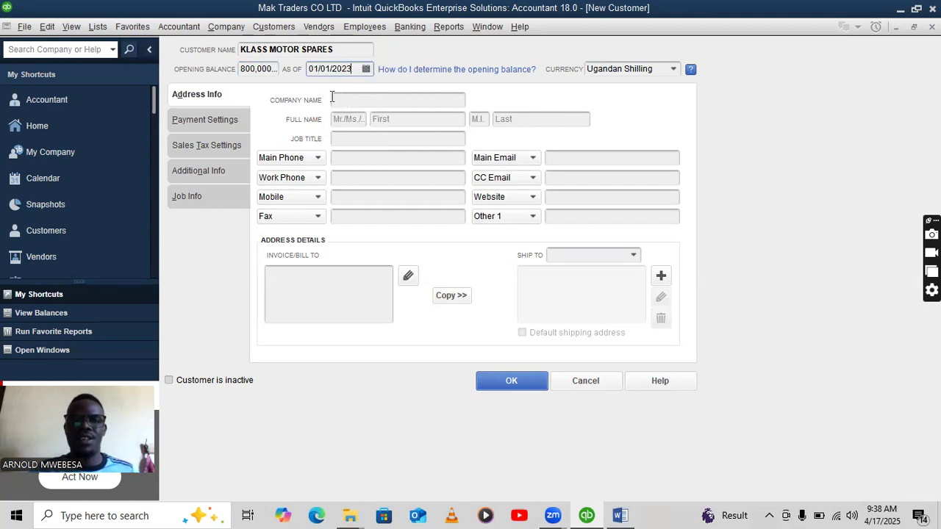
pyautogui.click(496, 378)
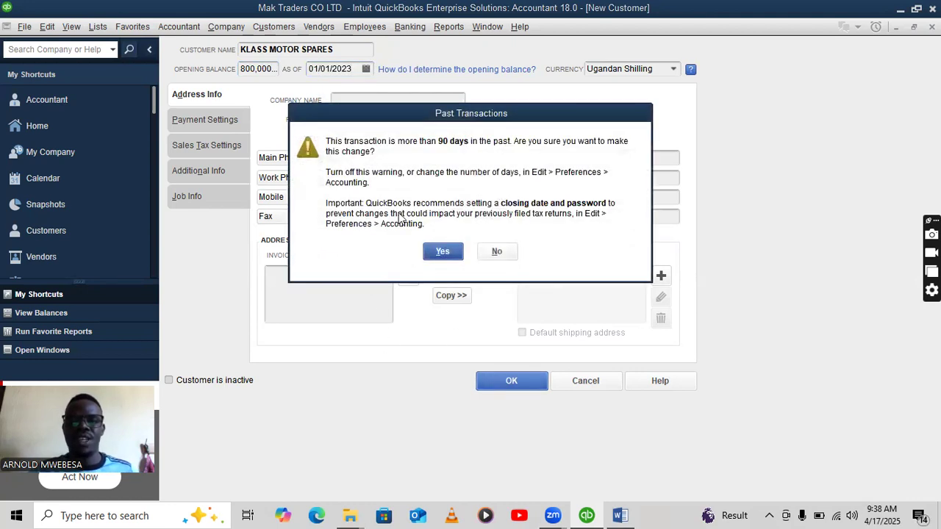
pyautogui.click(442, 252)
pyautogui.click(619, 515)
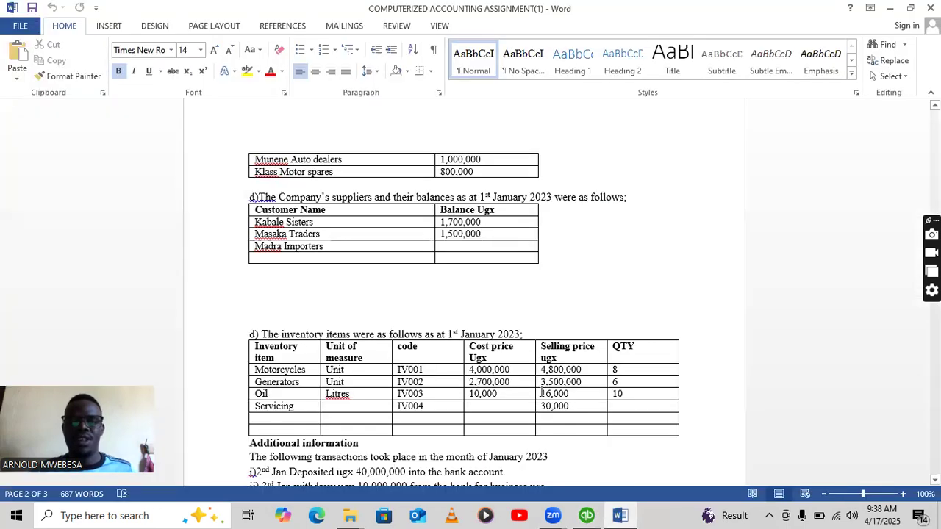
pyautogui.scroll(6, 431, 227)
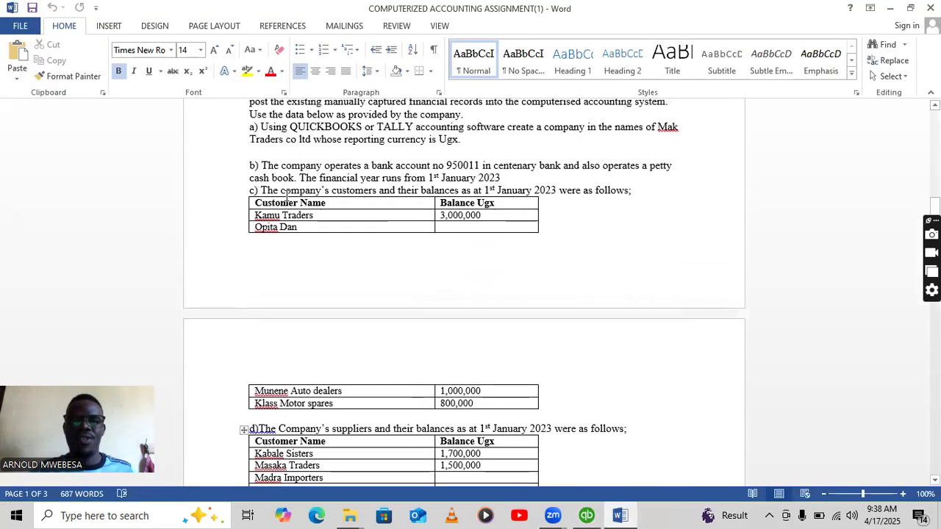
pyautogui.scroll(-9, 380, 193)
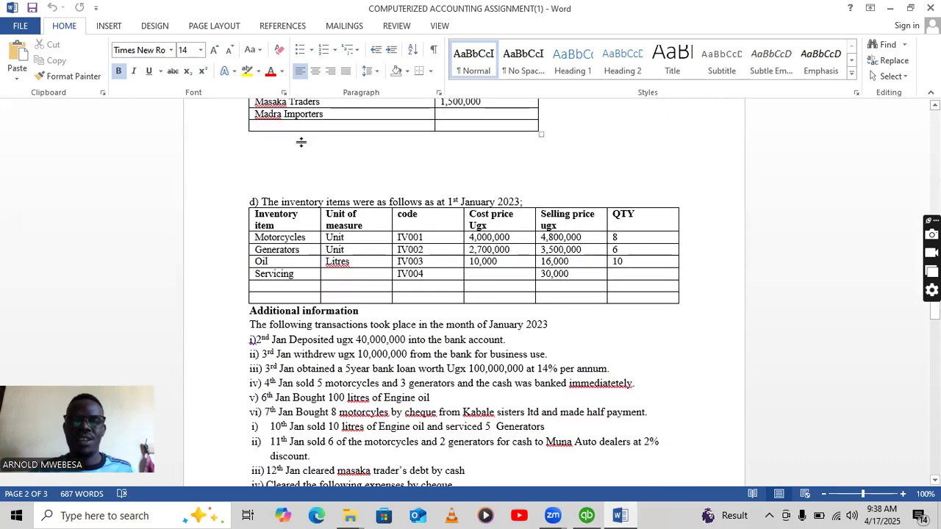
pyautogui.scroll(3, 300, 142)
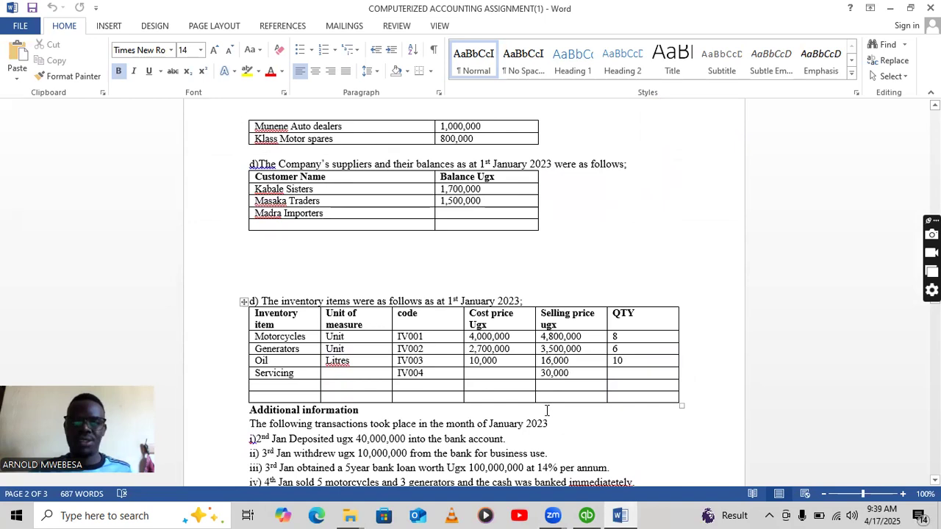
# Open the empty Vendor Center, check the suppliers in the brief, and widen the vendor list.
pyautogui.click(586, 516)
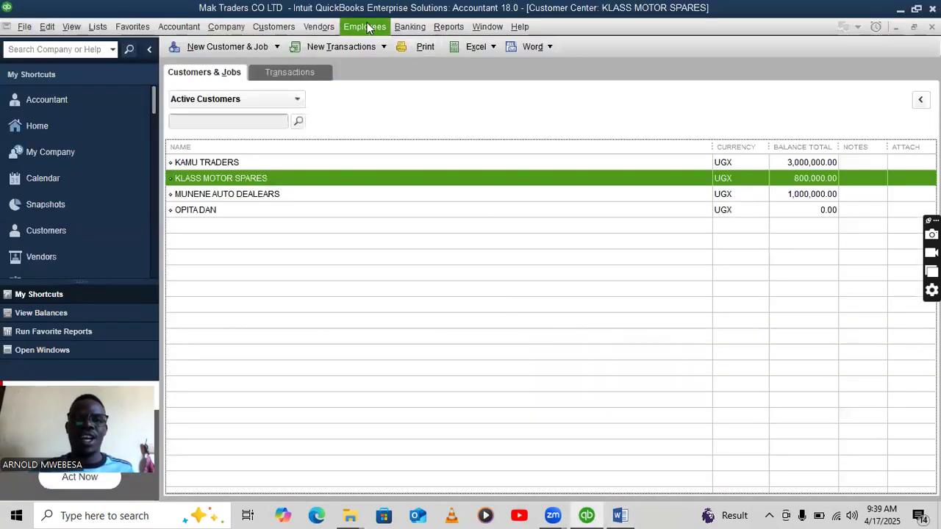
pyautogui.click(309, 26)
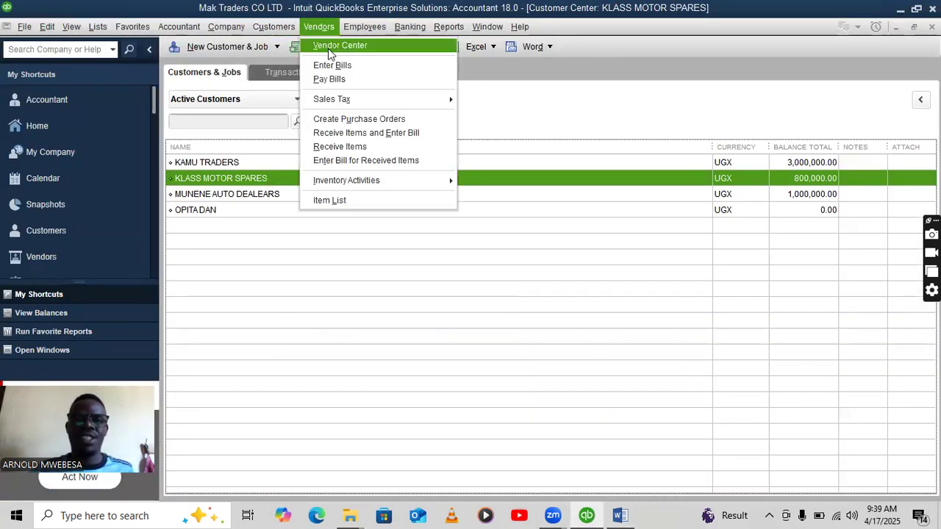
pyautogui.click(328, 49)
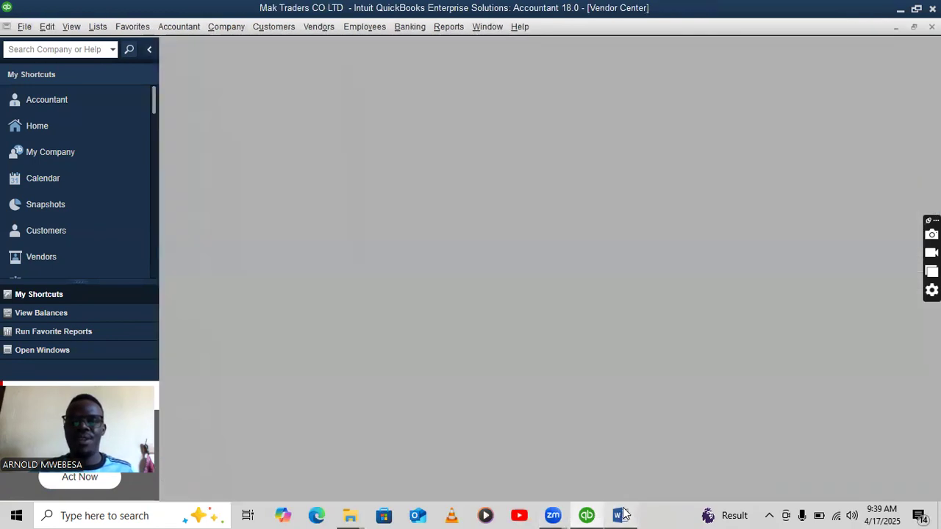
pyautogui.click(621, 515)
pyautogui.scroll(-1, 326, 231)
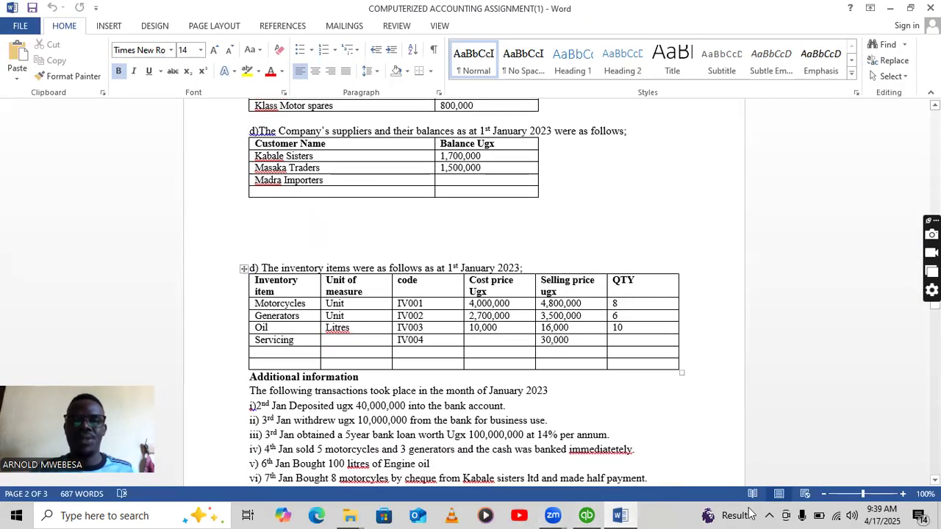
pyautogui.click(592, 515)
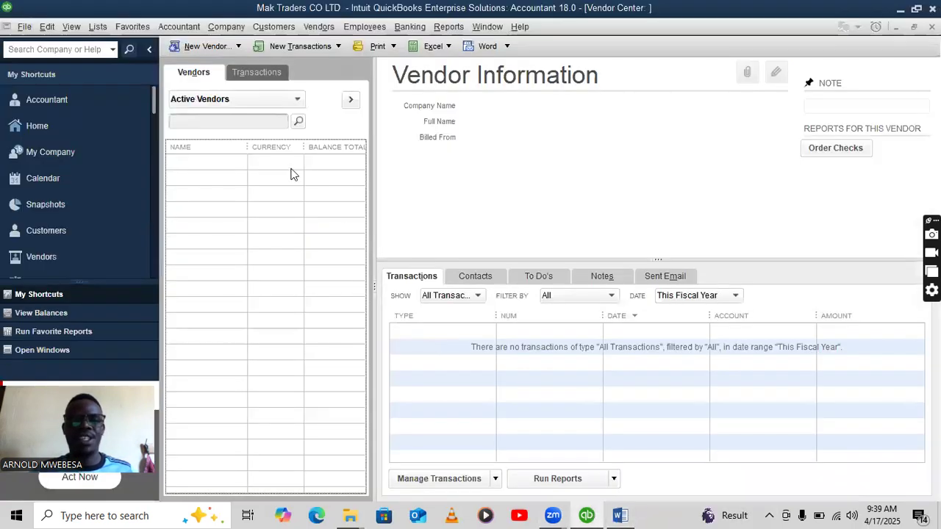
pyautogui.click(350, 103)
# Start a new vendor named KABALE SISTERS with an opening balance of 1,700,000.
pyautogui.click(206, 49)
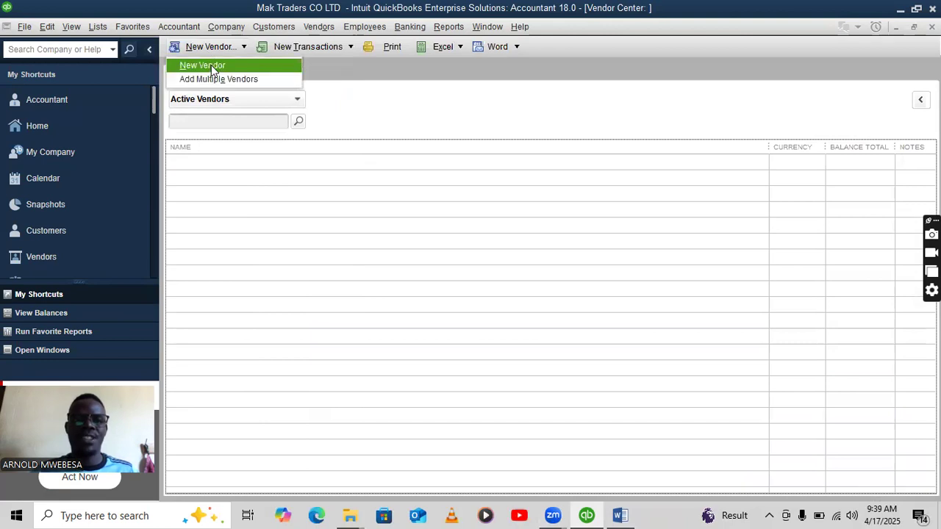
pyautogui.click(210, 67)
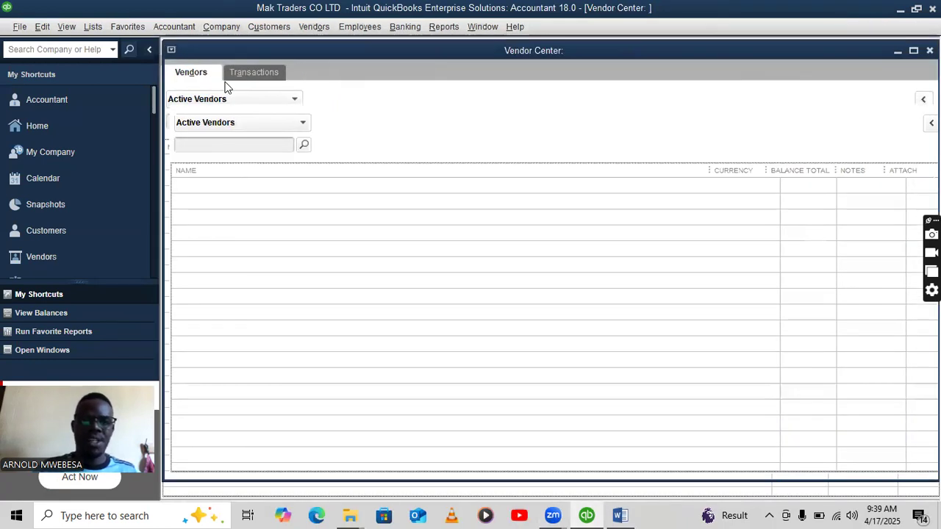
pyautogui.write('KA')
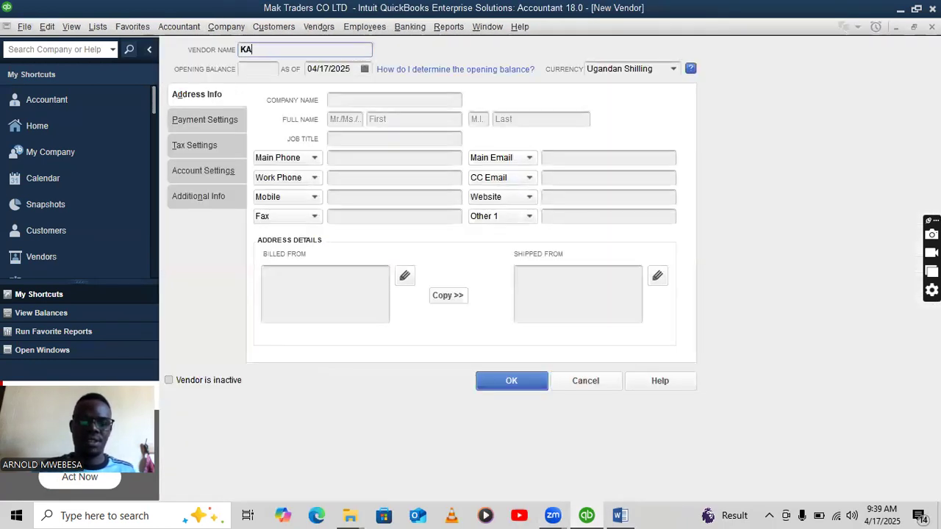
pyautogui.write('BALE SISTERS')
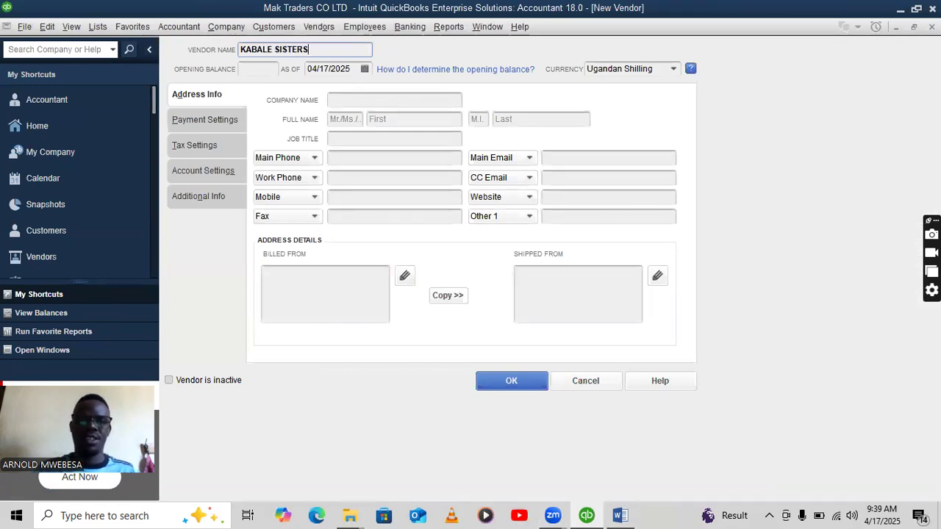
pyautogui.click(257, 70)
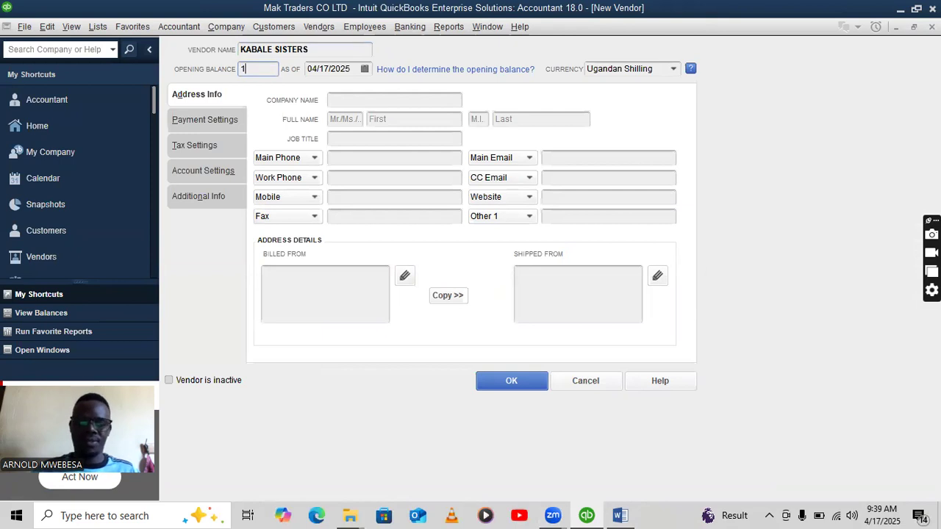
pyautogui.write('1,700,000')
# Date the balance 01/01/2023, save the vendor, and start another blank vendor record.
pyautogui.moveTo(348, 69); pyautogui.dragTo(301, 68)
pyautogui.press('BackSpace')
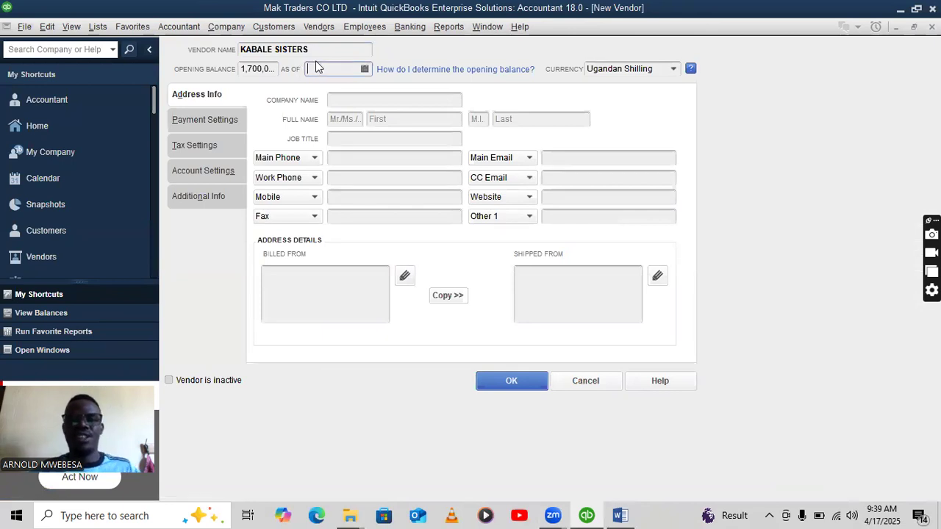
pyautogui.rightClick(316, 67)
pyautogui.click(339, 122)
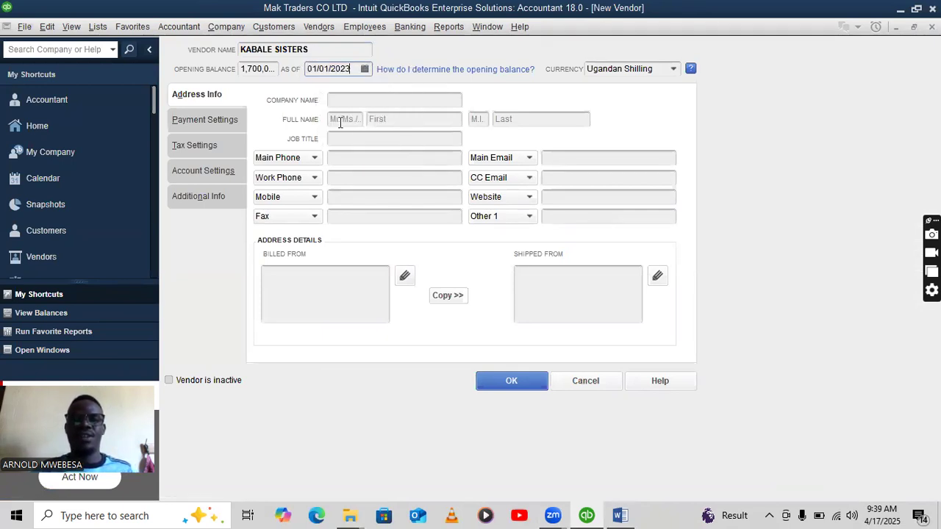
pyautogui.click(525, 386)
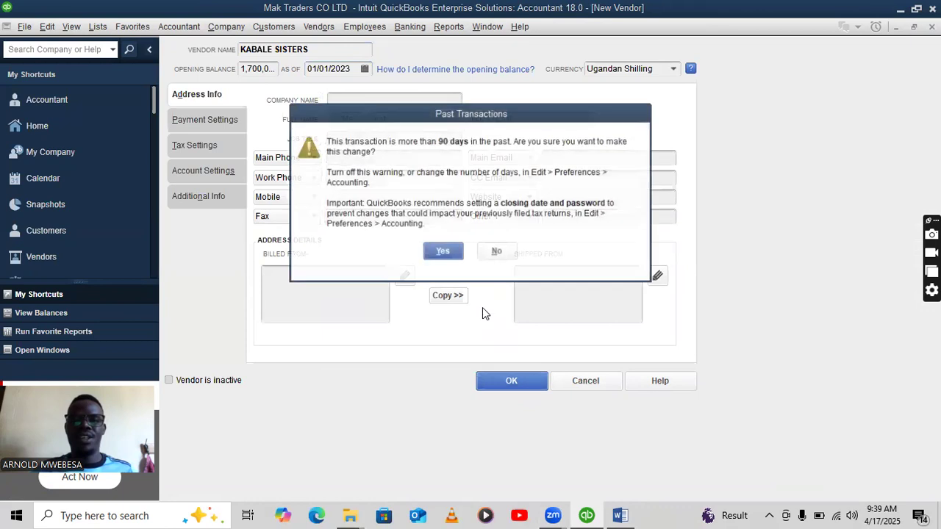
pyautogui.click(455, 255)
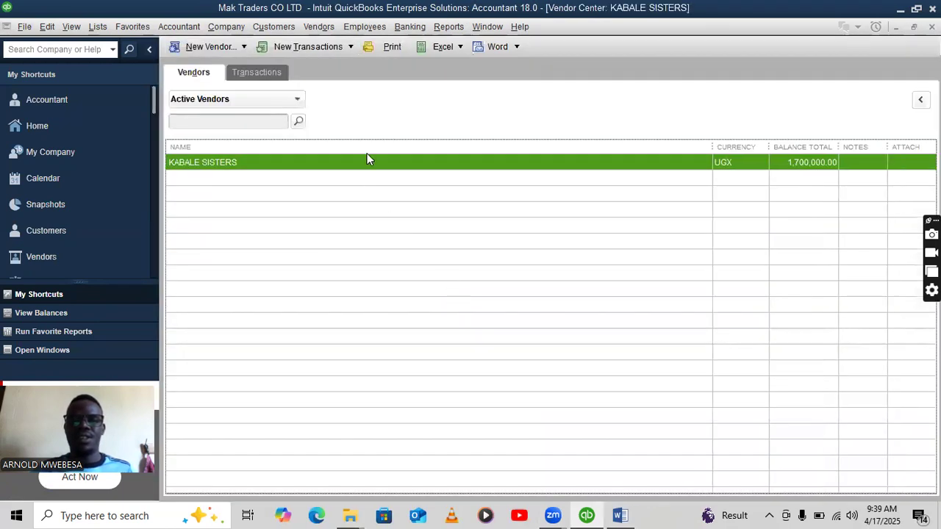
pyautogui.click(194, 46)
pyautogui.click(204, 72)
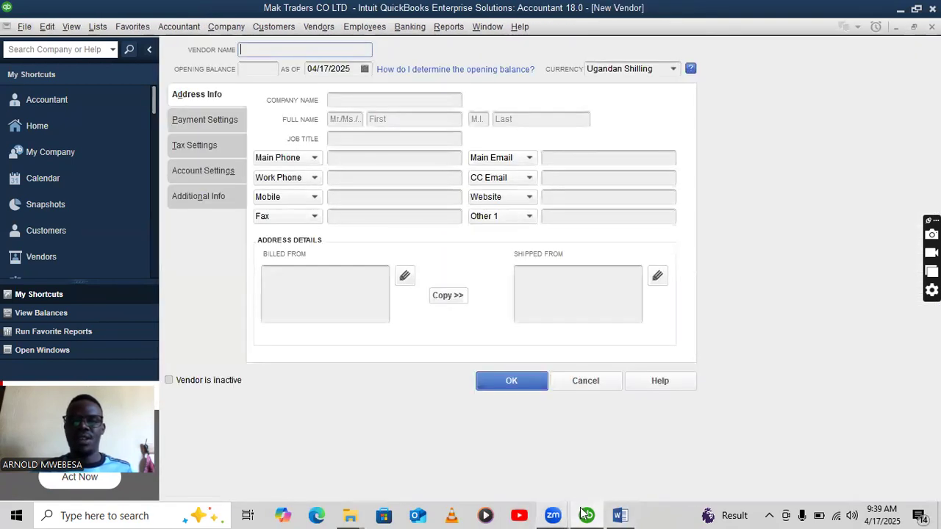
# Name the new vendor MASAKA TRADERS with an opening balance of 1,500,000.
pyautogui.click(619, 514)
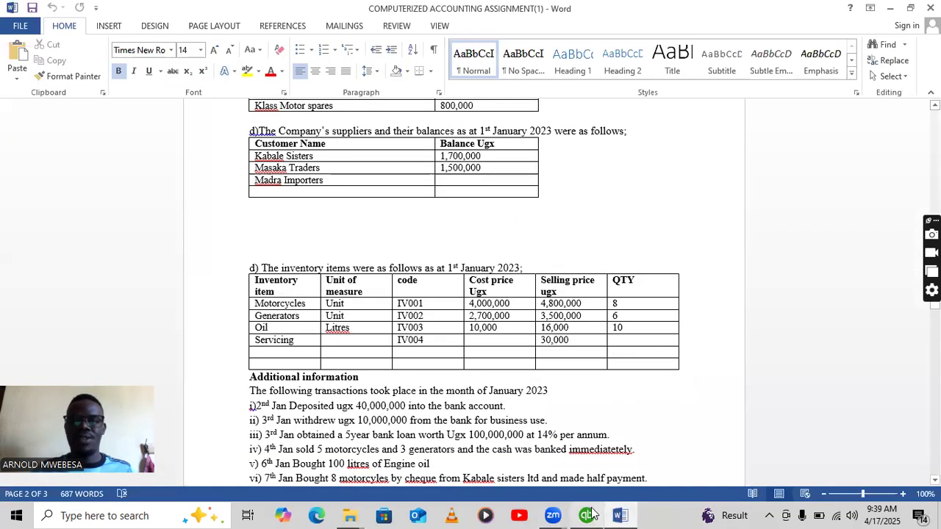
pyautogui.click(588, 515)
pyautogui.write('MASAKA TRADERS')
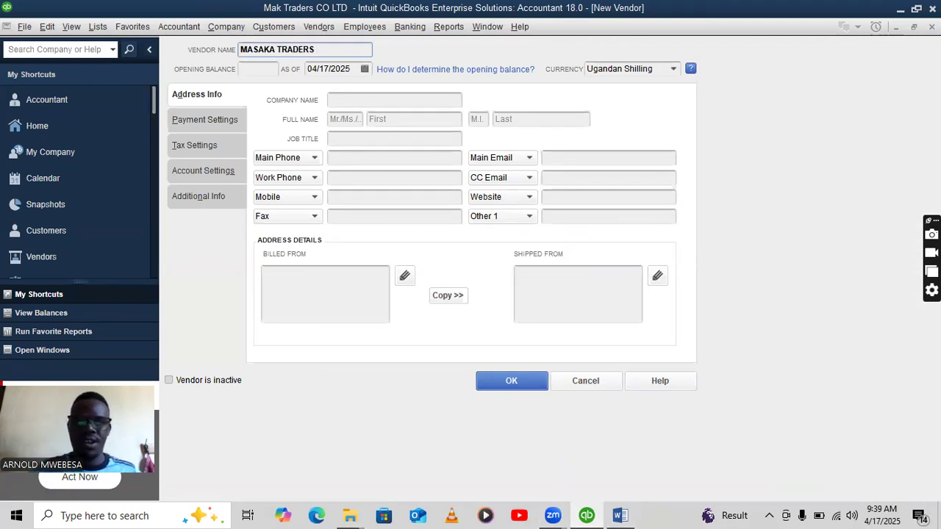
pyautogui.click(265, 64)
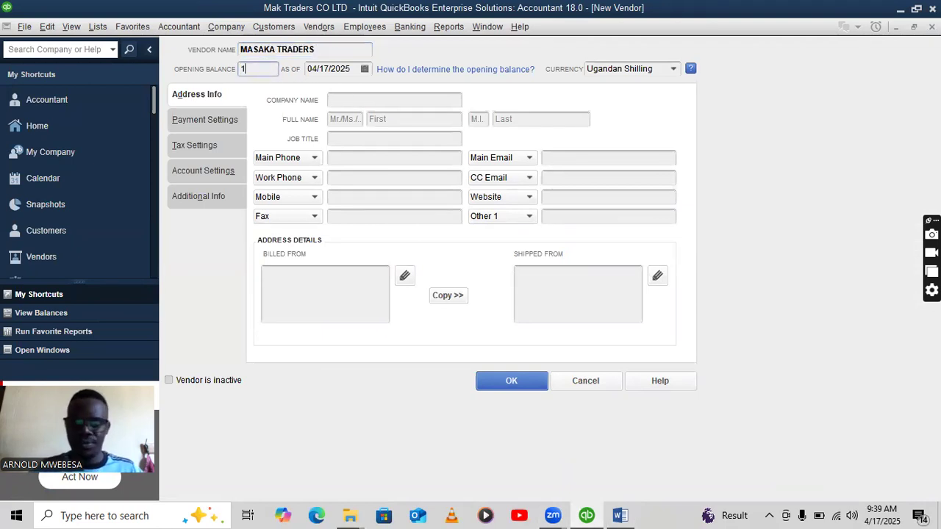
pyautogui.write('1,500,0')
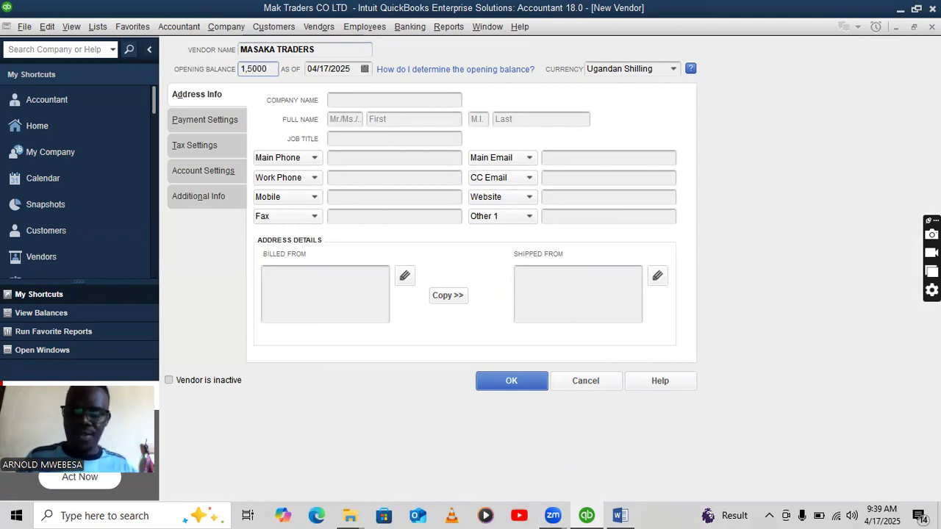
pyautogui.write('00')
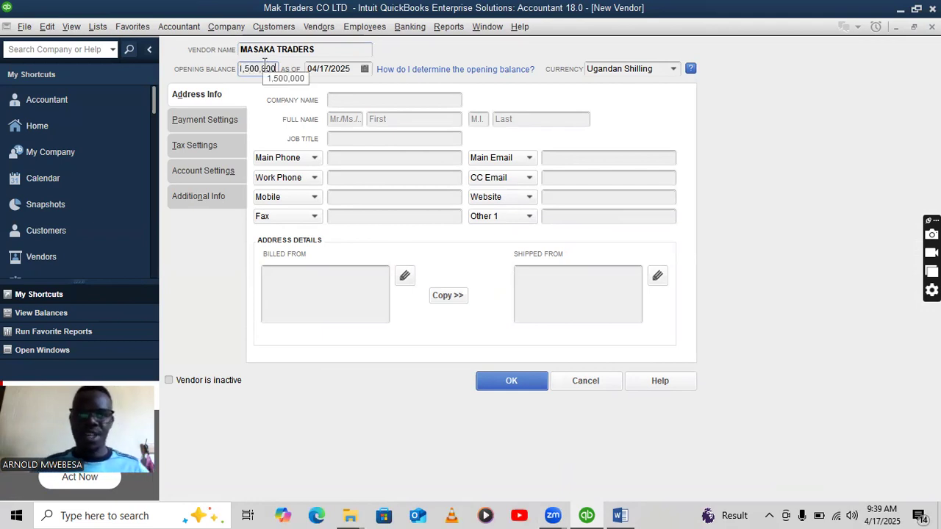
# Date the balance 01/01/2023, save the vendor, and return to the Word assignment.
pyautogui.moveTo(352, 69); pyautogui.dragTo(305, 72)
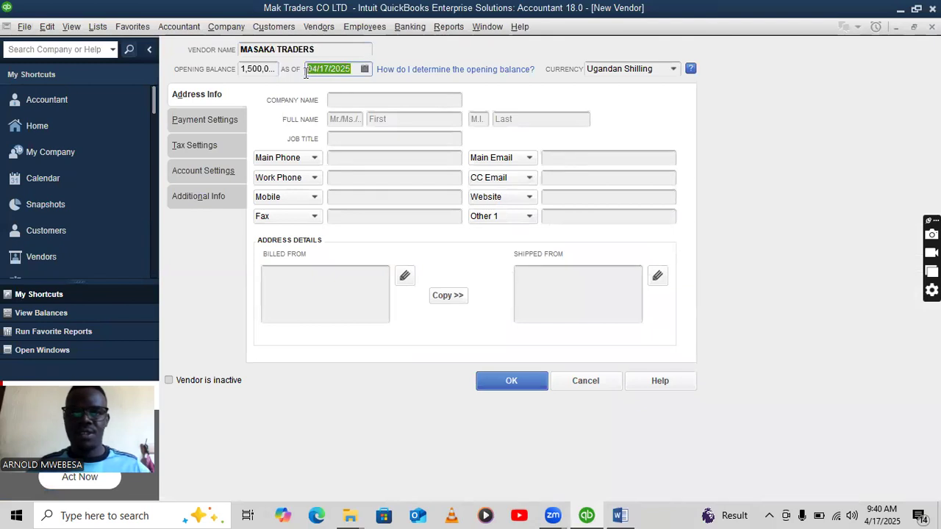
pyautogui.rightClick(315, 70)
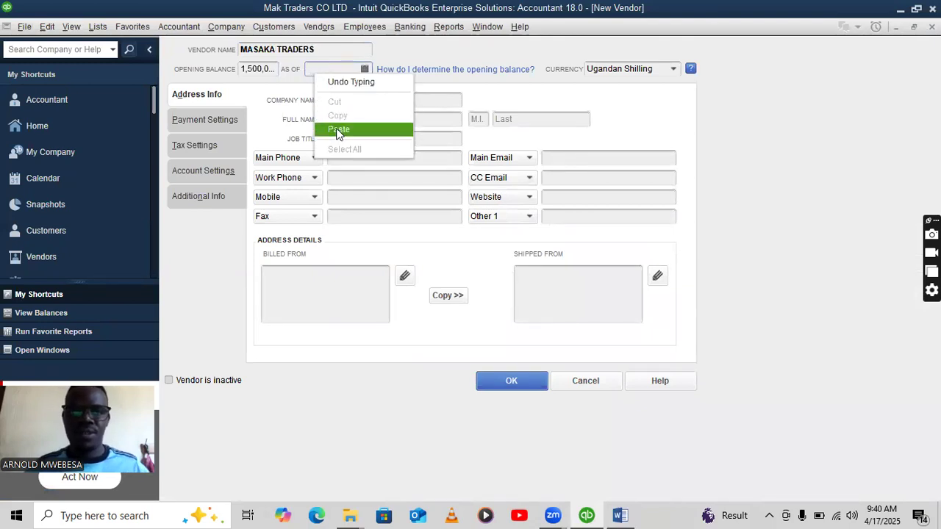
pyautogui.click(341, 128)
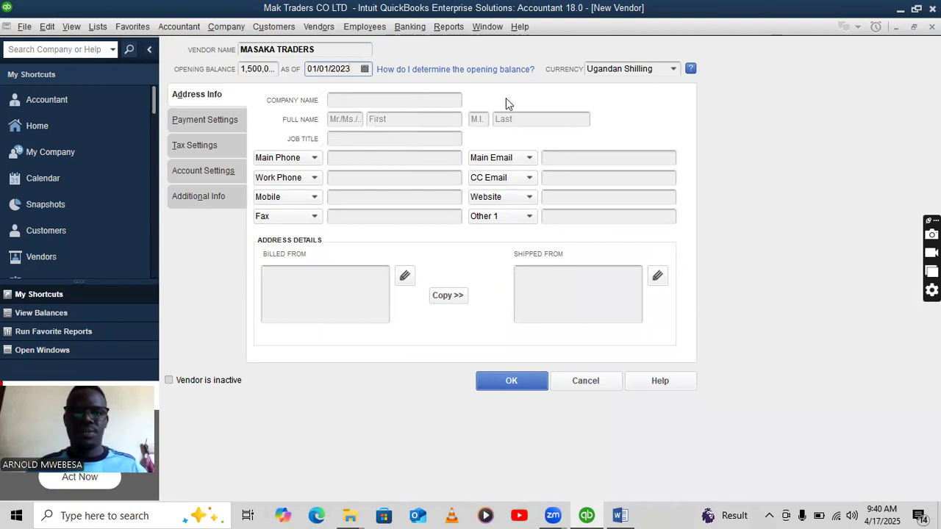
pyautogui.click(494, 378)
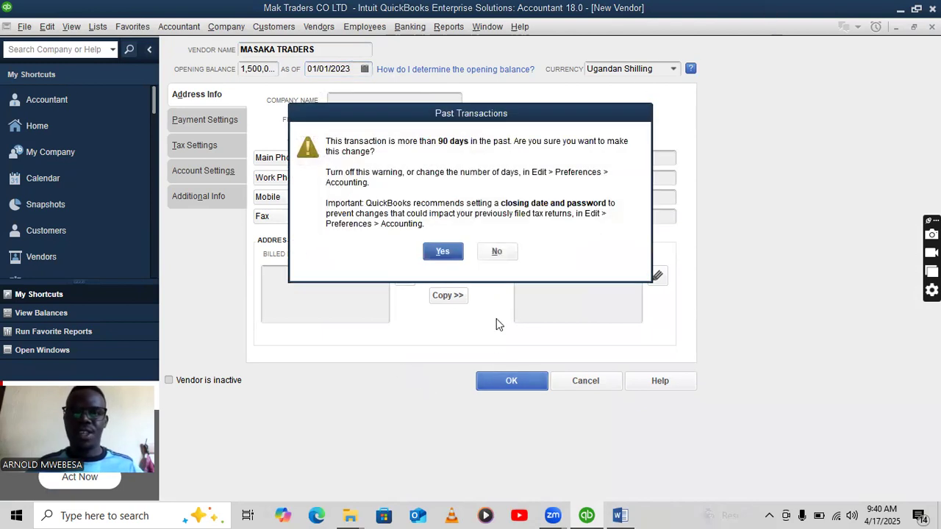
pyautogui.click(448, 250)
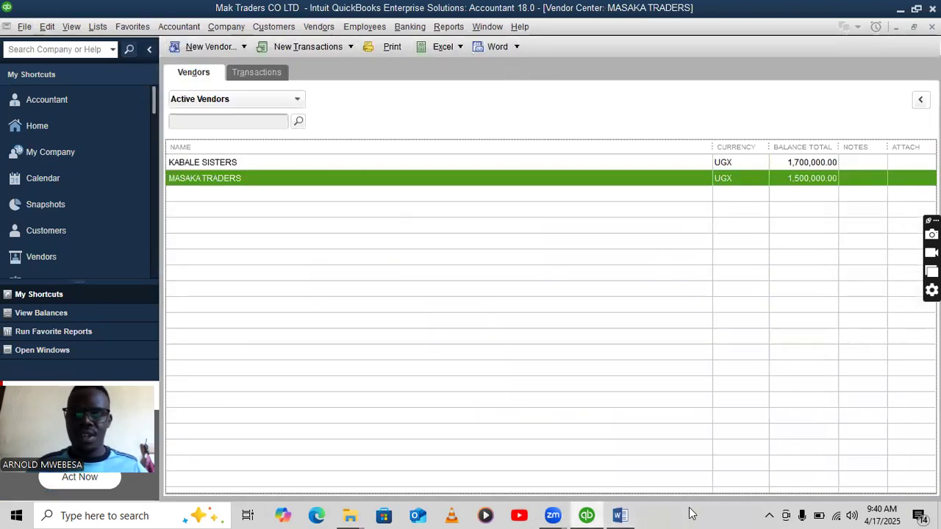
pyautogui.click(635, 514)
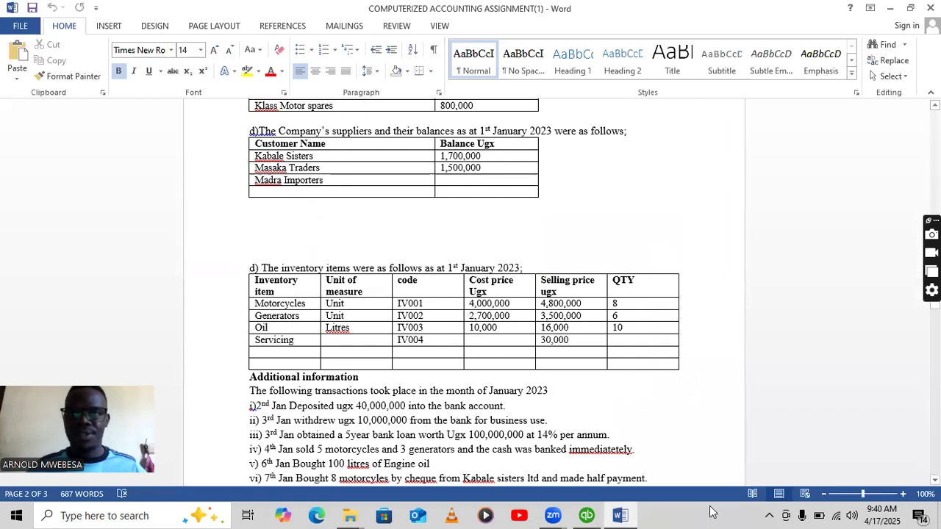
# Create a new vendor MADRA IMPORTERS with a 0 opening balance.
pyautogui.click(586, 515)
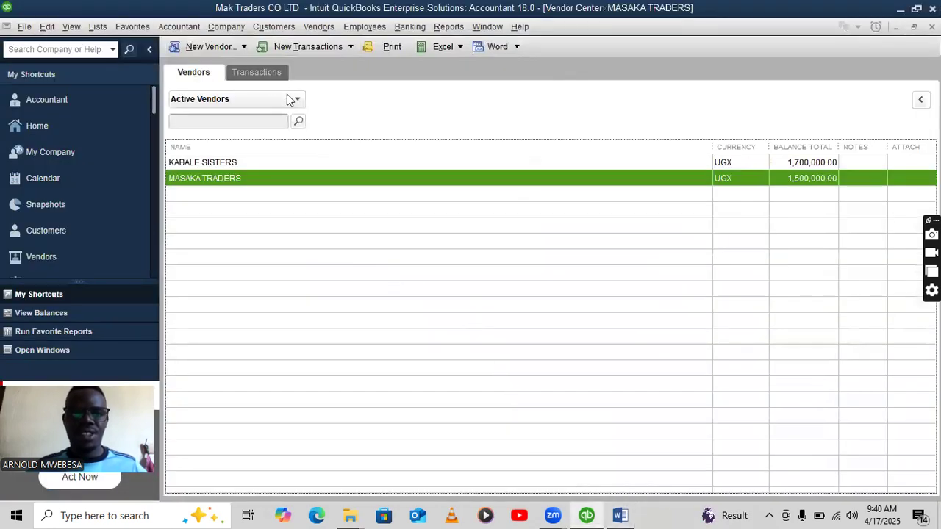
pyautogui.click(243, 46)
pyautogui.click(227, 65)
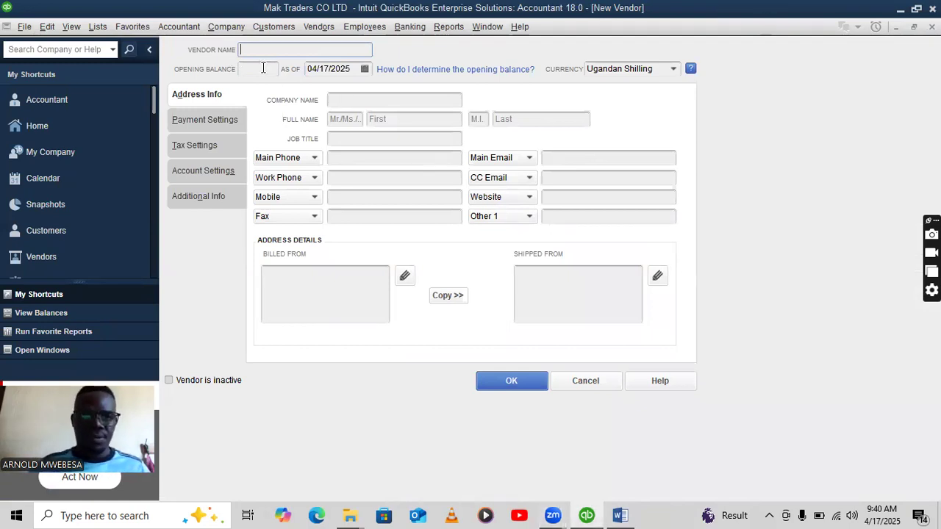
pyautogui.write('MADRA IMPORTER')
pyautogui.click(258, 69)
pyautogui.write('0')
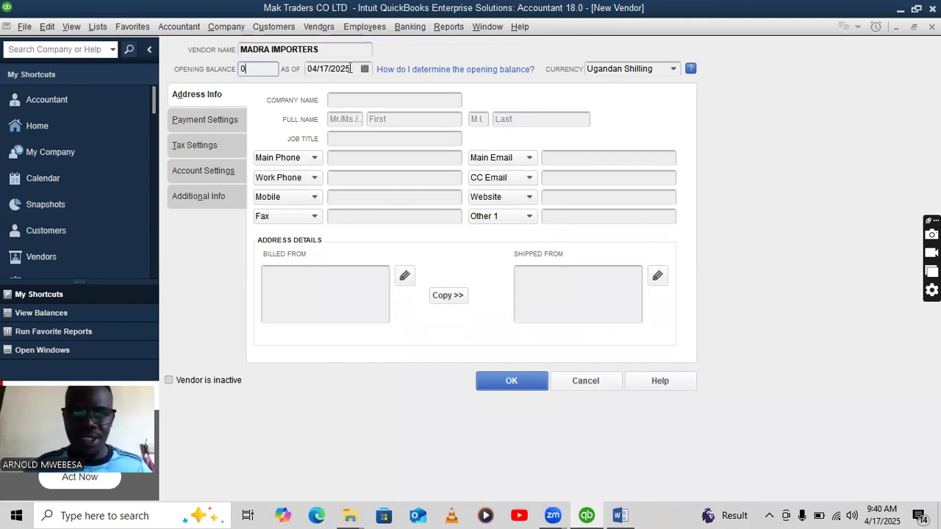
# Date the balance 01/01/2023, save the vendor, and scroll the Word brief to the inventory table.
pyautogui.moveTo(350, 69); pyautogui.dragTo(305, 71)
pyautogui.press('BackSpace')
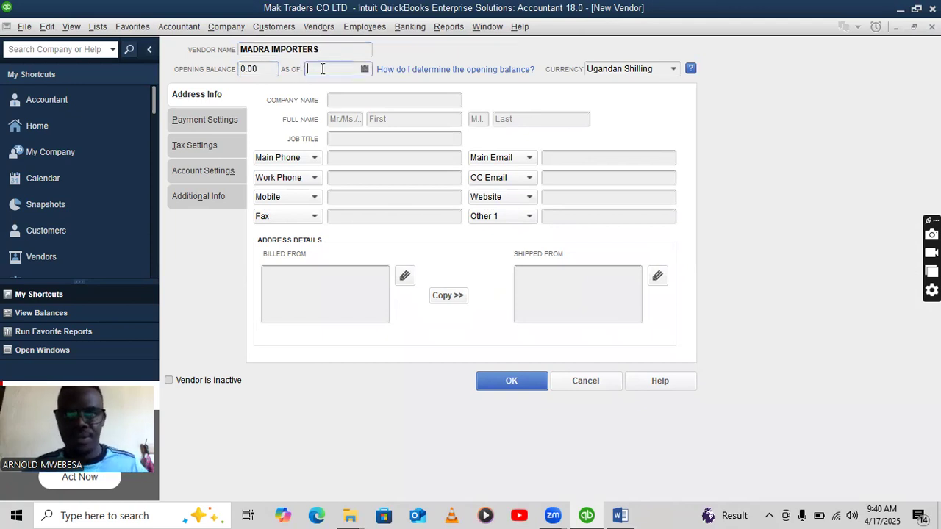
pyautogui.rightClick(320, 68)
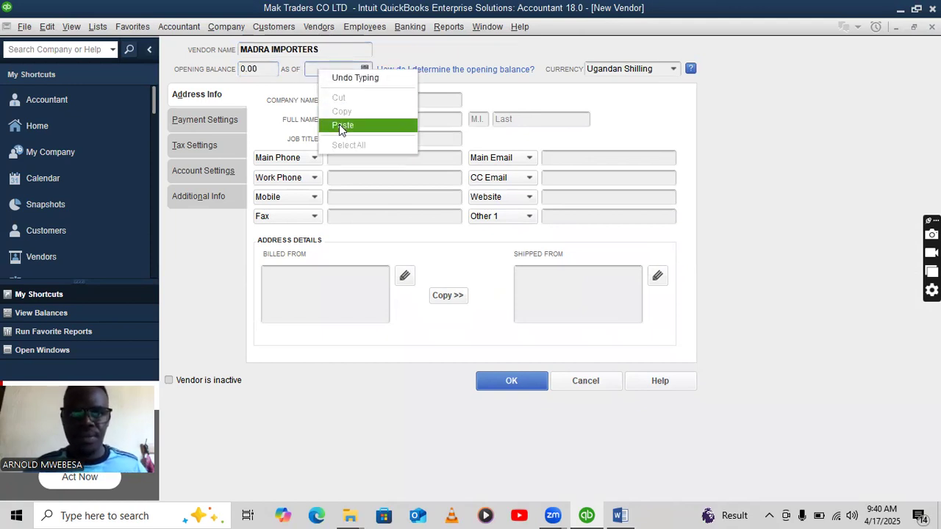
pyautogui.click(339, 112)
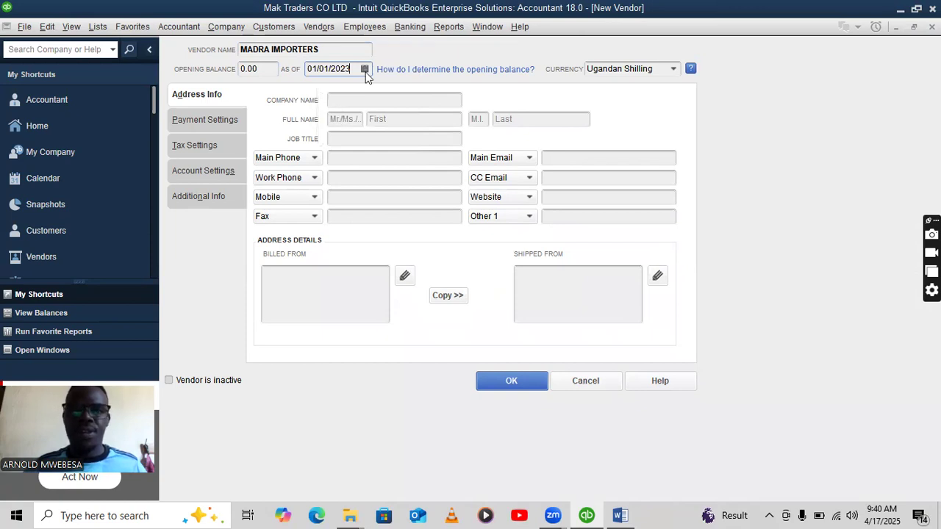
pyautogui.click(511, 382)
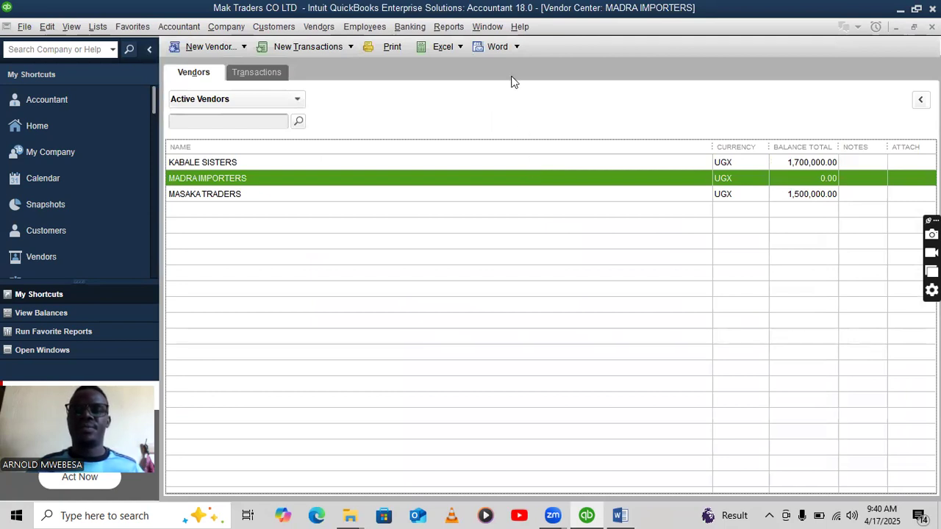
pyautogui.click(620, 516)
pyautogui.scroll(-2, 313, 270)
pyautogui.scroll(-2, 312, 270)
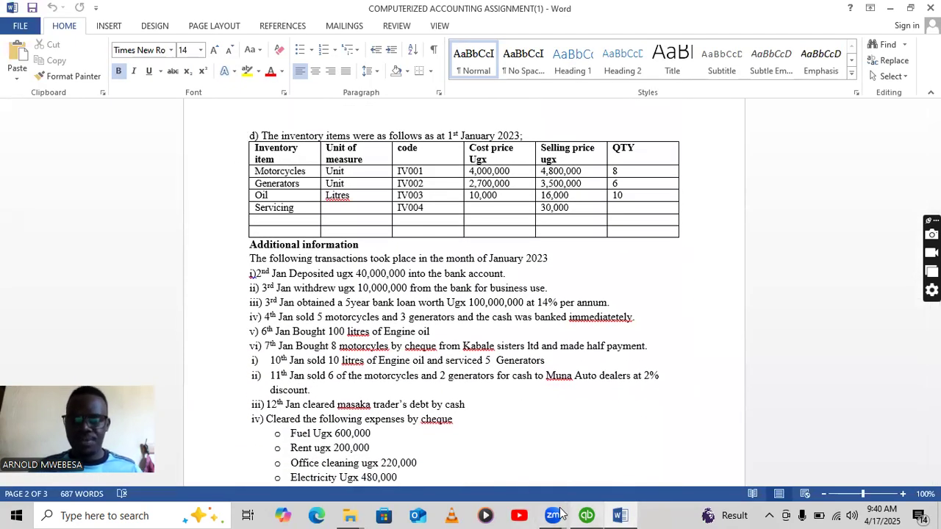
# Open the Inventory Center, widen its empty item list, and start a New Inventory Item.
pyautogui.click(587, 516)
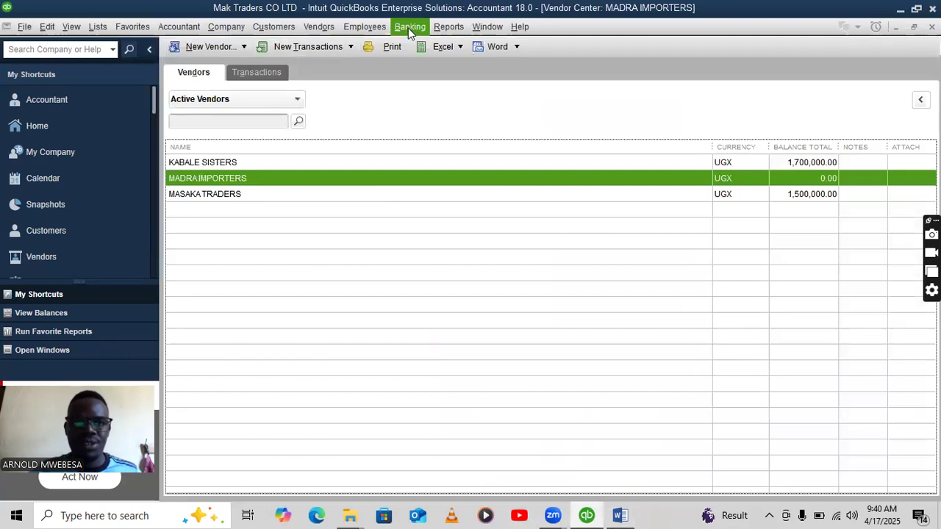
pyautogui.click(53, 132)
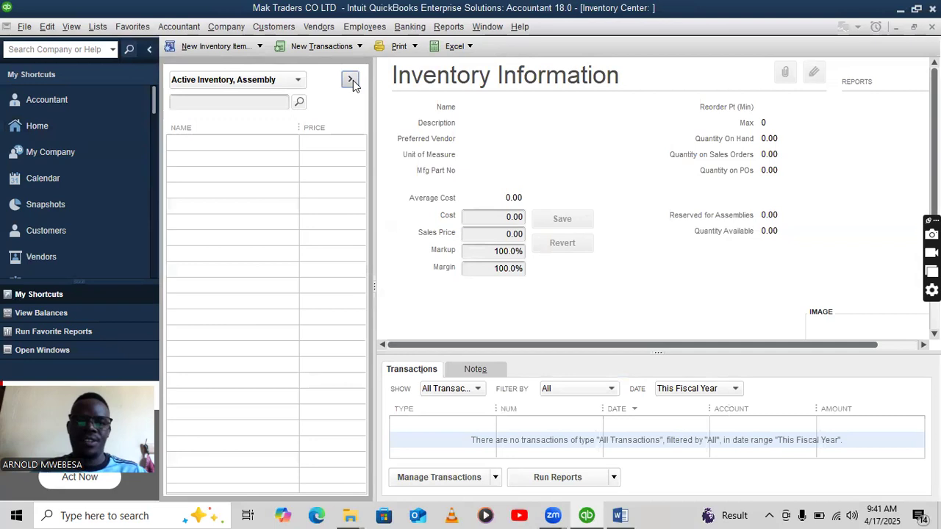
pyautogui.click(351, 79)
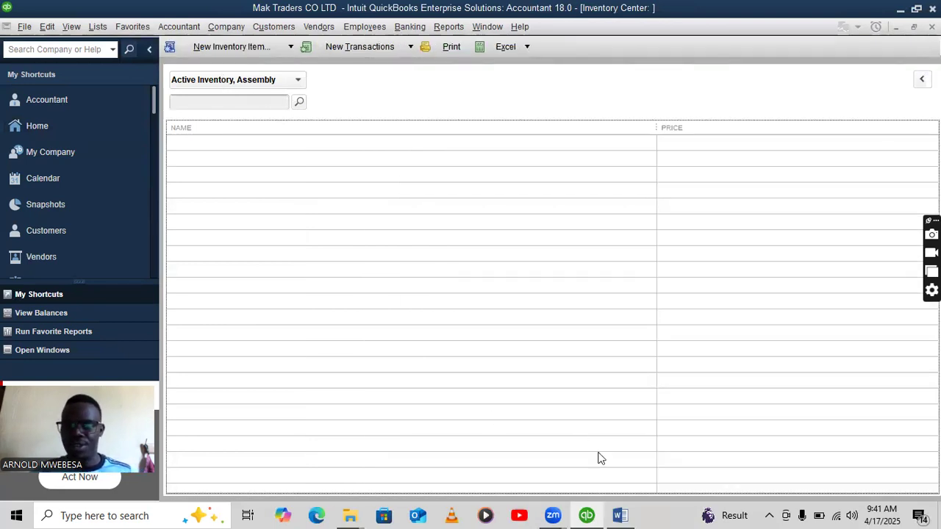
pyautogui.click(620, 515)
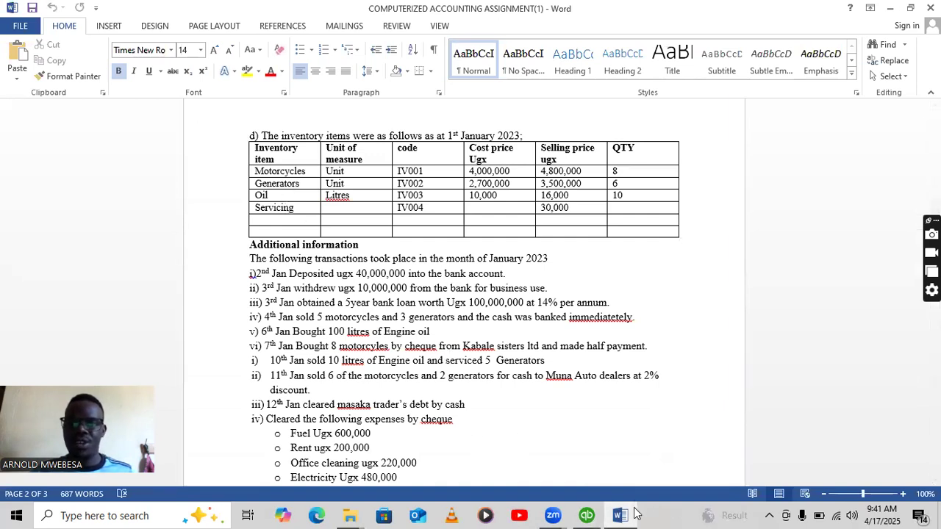
pyautogui.click(586, 515)
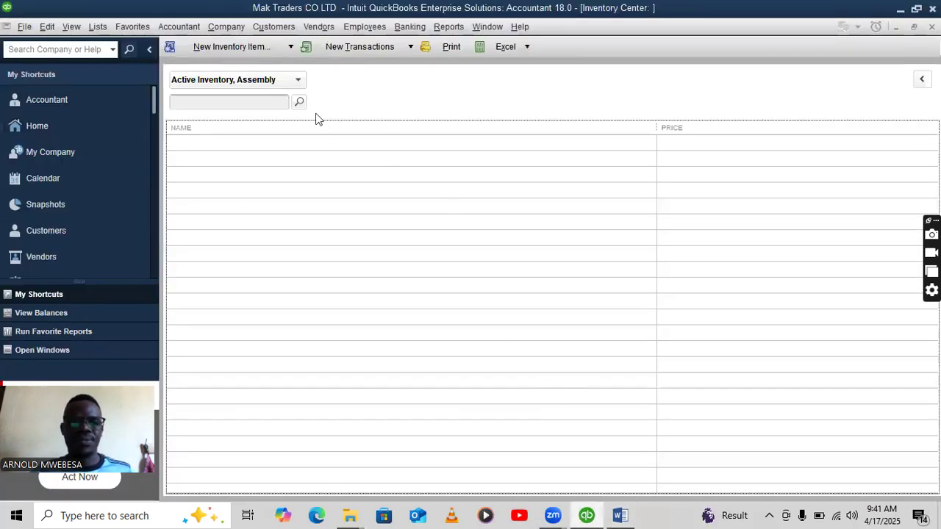
pyautogui.click(259, 48)
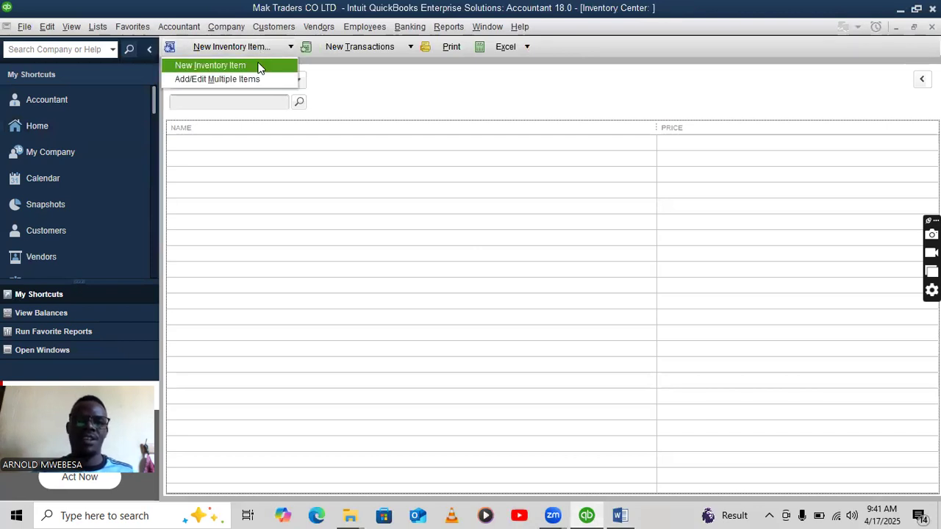
pyautogui.click(260, 65)
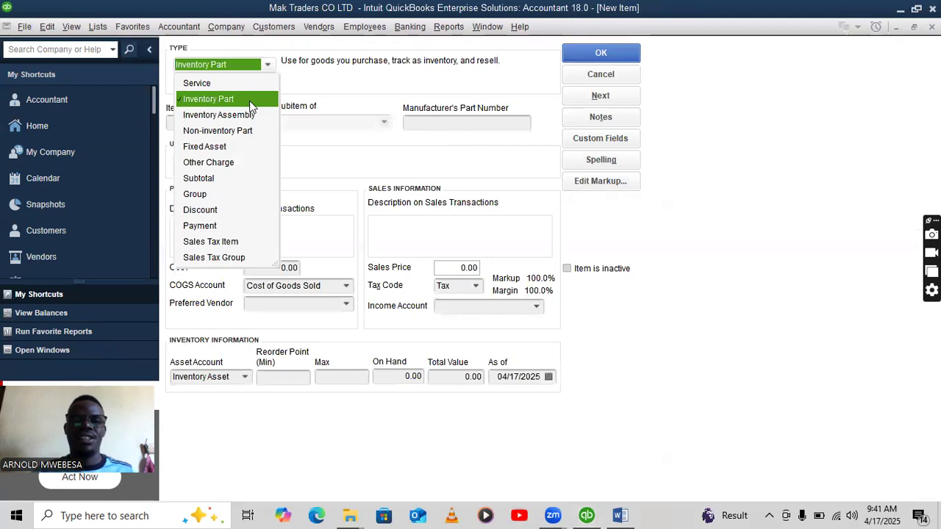
# Start an Inventory Part named MOTORCYCLES using a single unit of measure.
pyautogui.click(256, 101)
pyautogui.click(229, 119)
pyautogui.write('MOTORCYCLES')
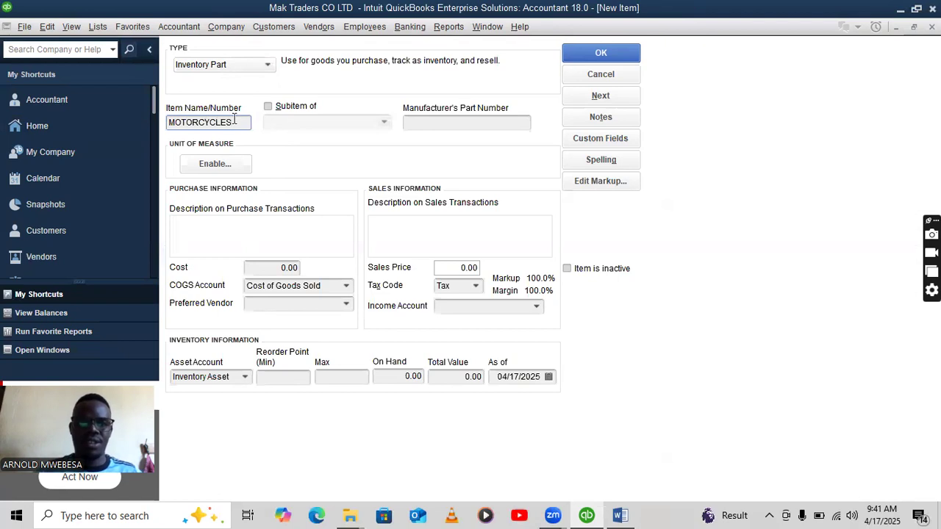
pyautogui.click(240, 164)
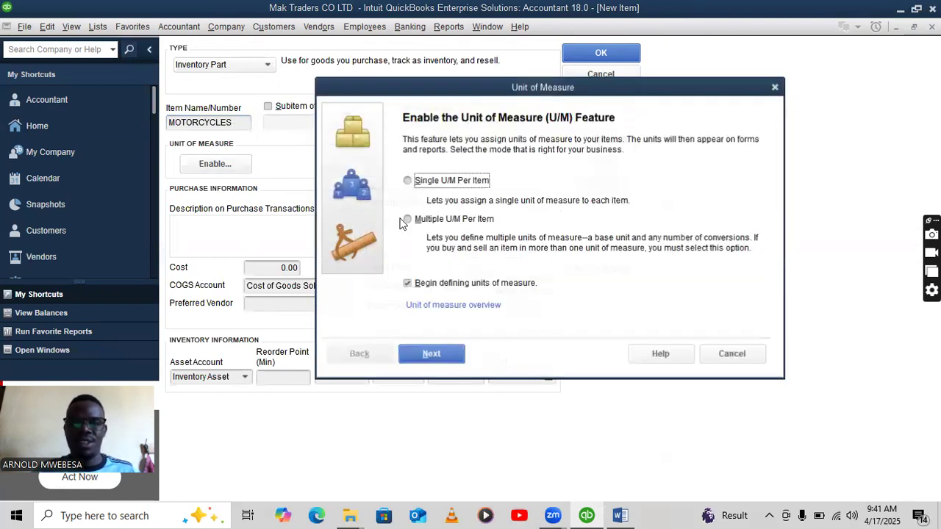
pyautogui.click(408, 181)
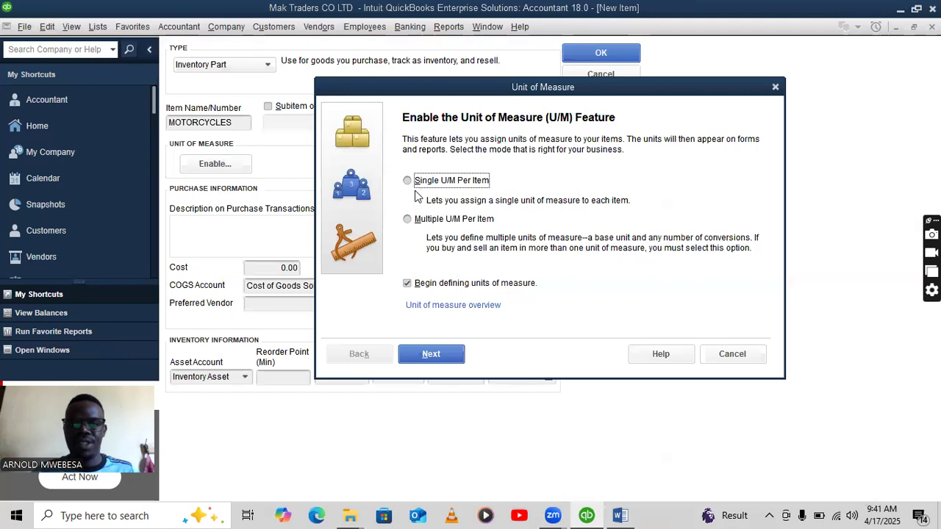
# Define a custom unit of measure UNITS, abbreviated uts.
pyautogui.click(431, 351)
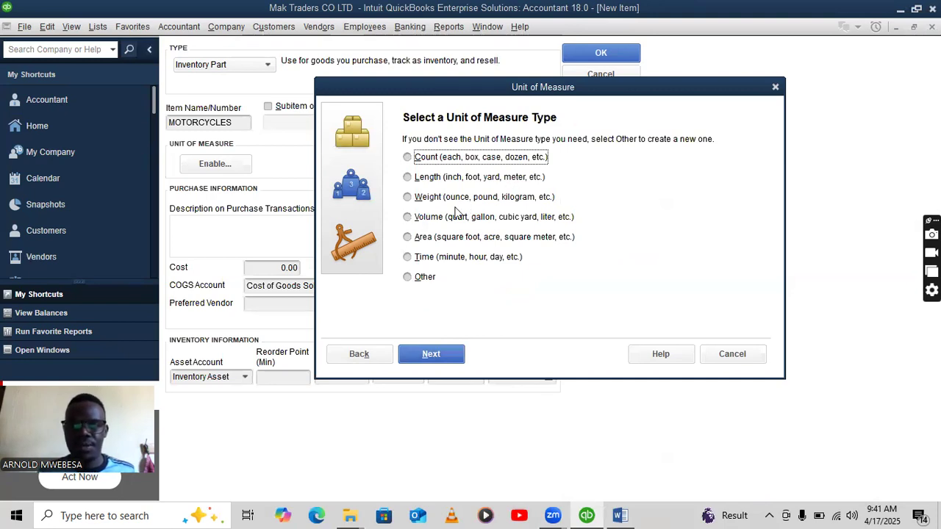
pyautogui.click(413, 278)
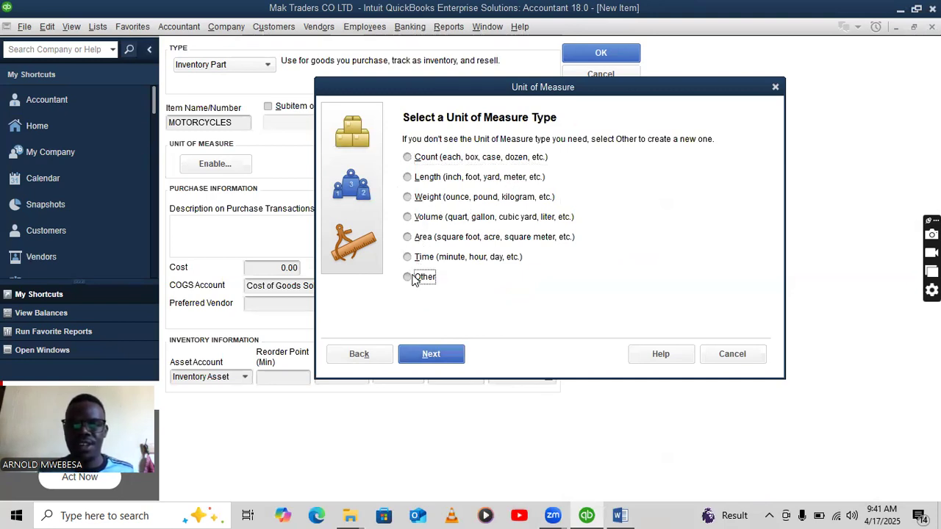
pyautogui.click(435, 344)
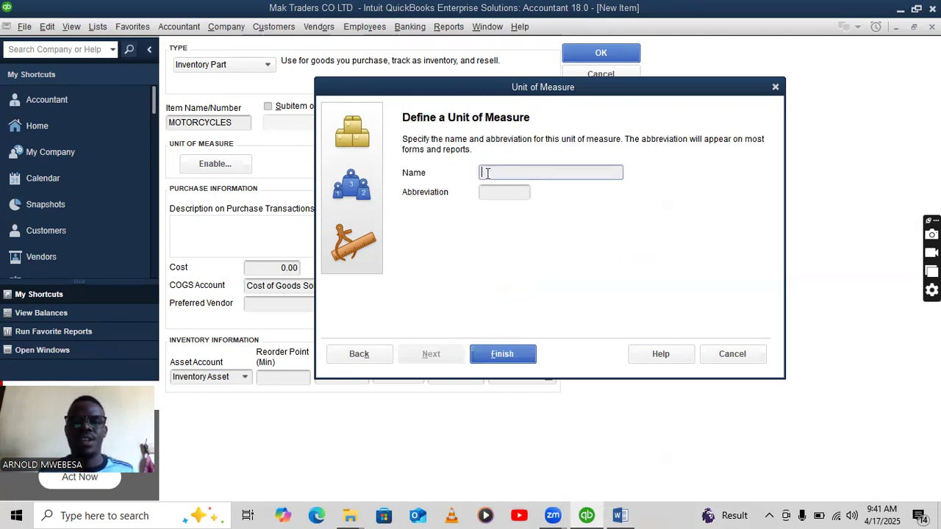
pyautogui.write('UNITS')
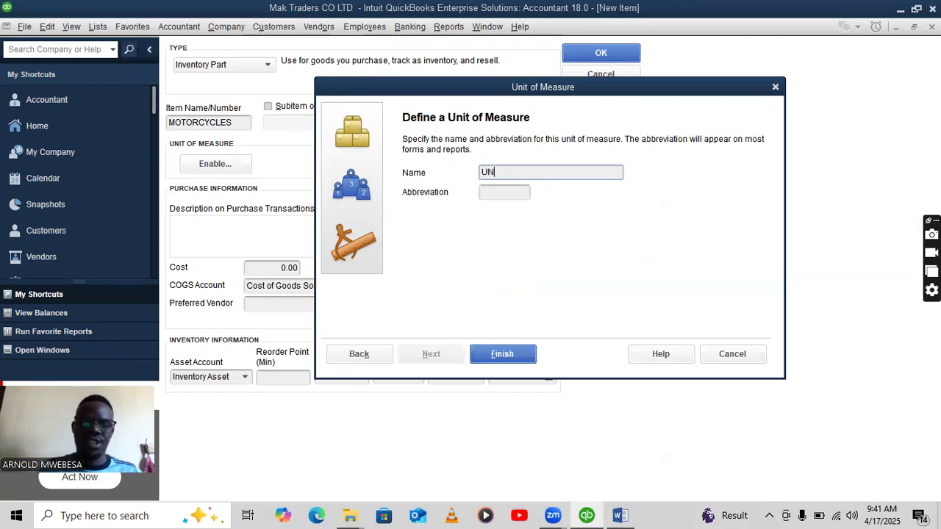
pyautogui.click(514, 194)
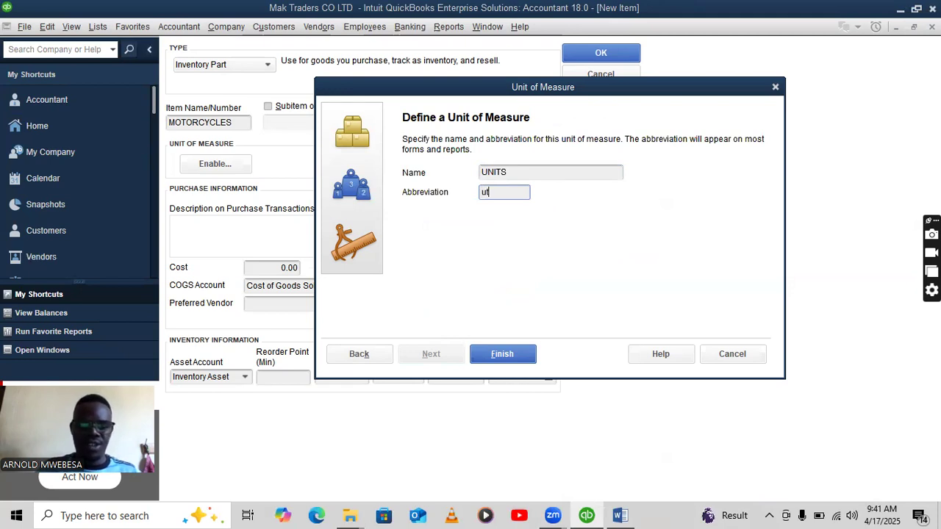
pyautogui.click(485, 360)
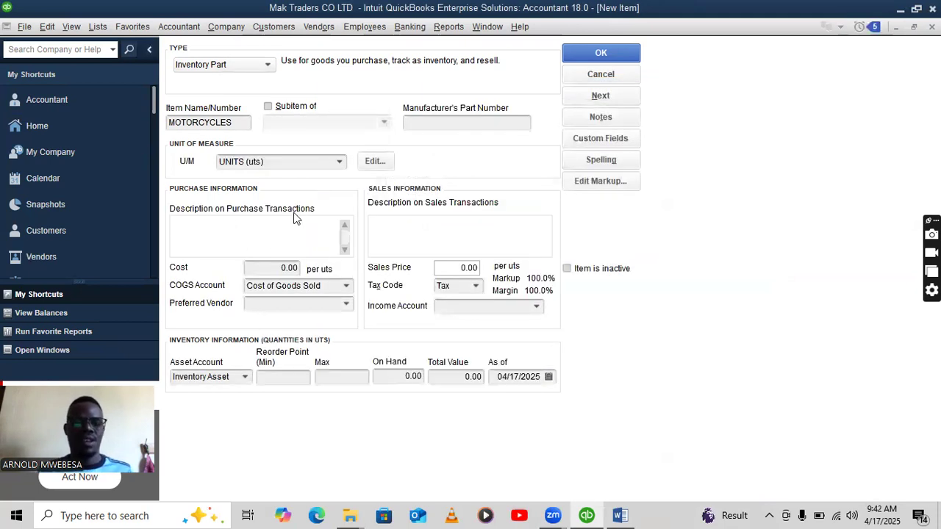
# Set the motorcycle cost to 4,000,000 and sales price to 4,800,000.
pyautogui.click(276, 268)
pyautogui.click(622, 515)
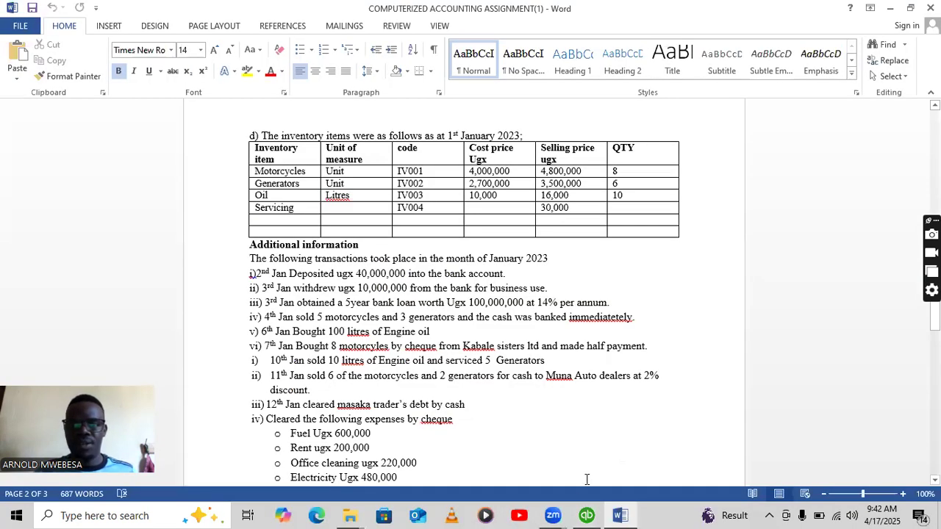
pyautogui.click(586, 514)
pyautogui.write('4,000,00')
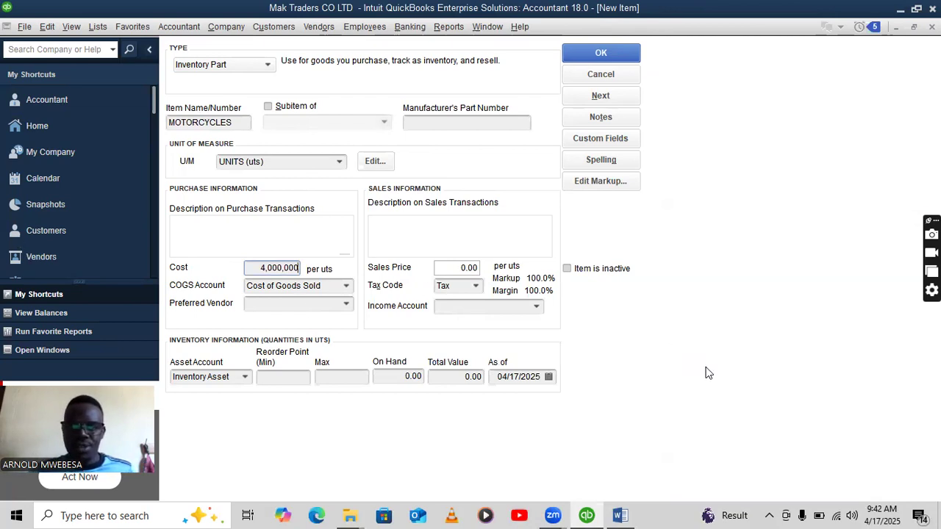
pyautogui.moveTo(462, 269); pyautogui.dragTo(487, 269)
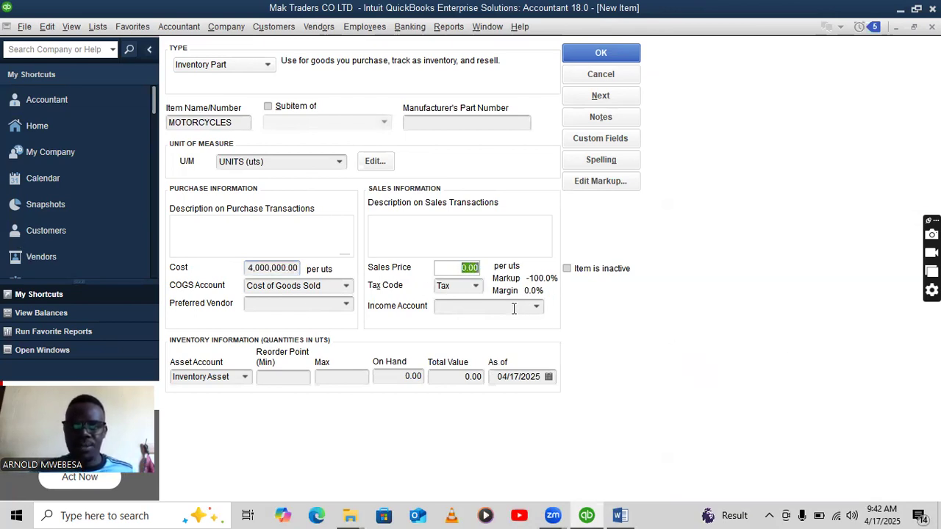
pyautogui.press('BackSpace')
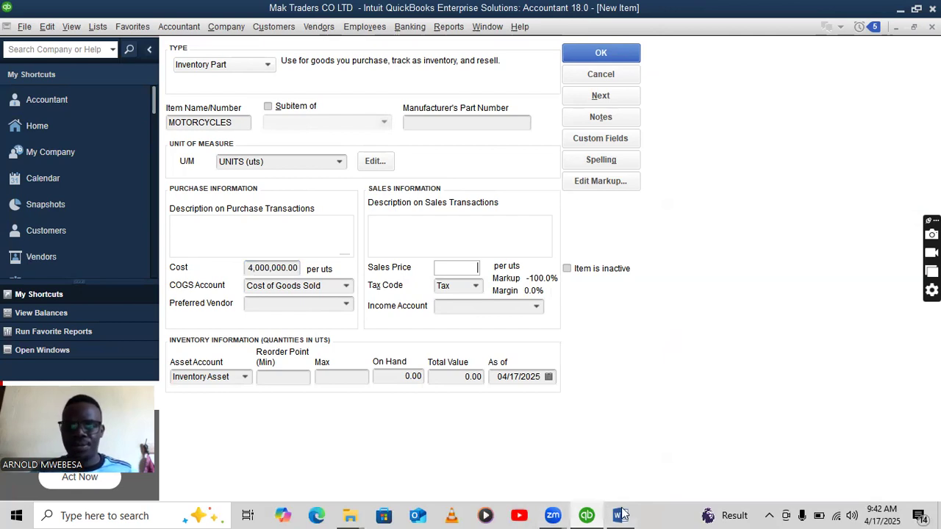
pyautogui.click(622, 514)
pyautogui.click(587, 516)
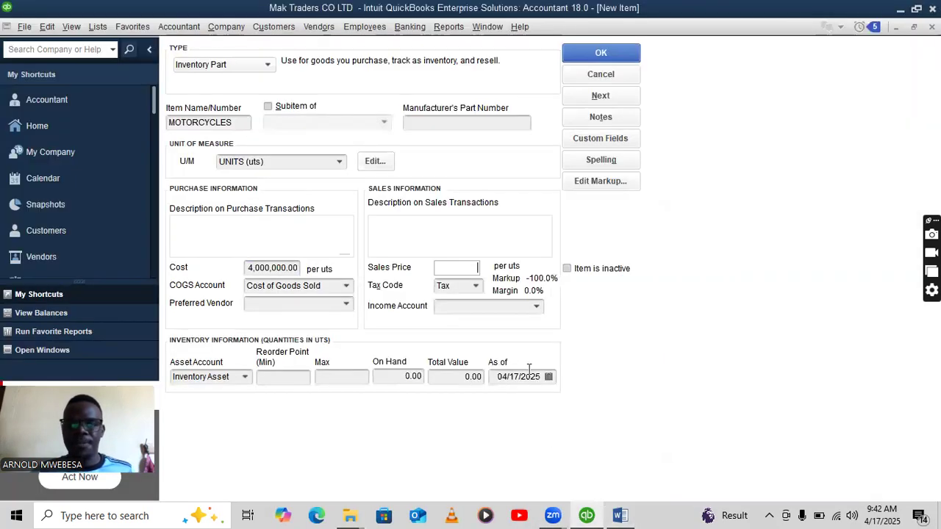
pyautogui.write('4,')
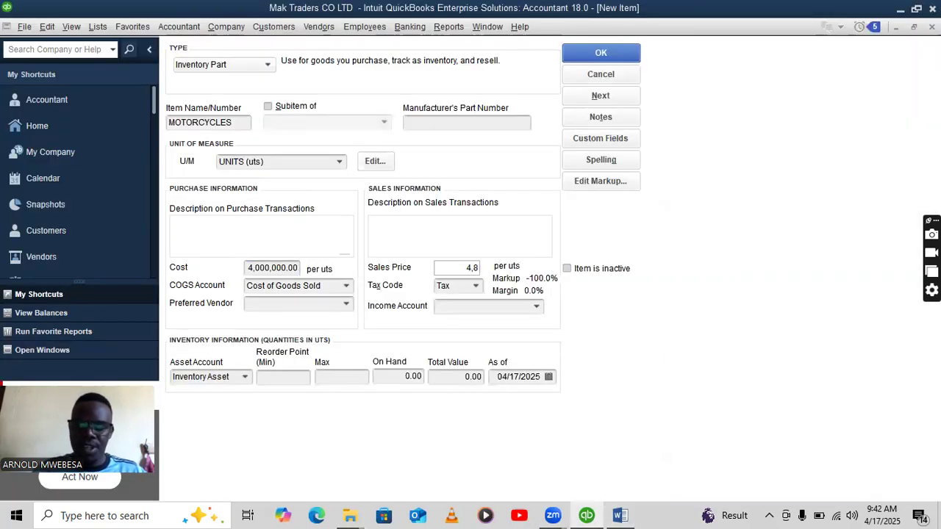
pyautogui.write('800,000')
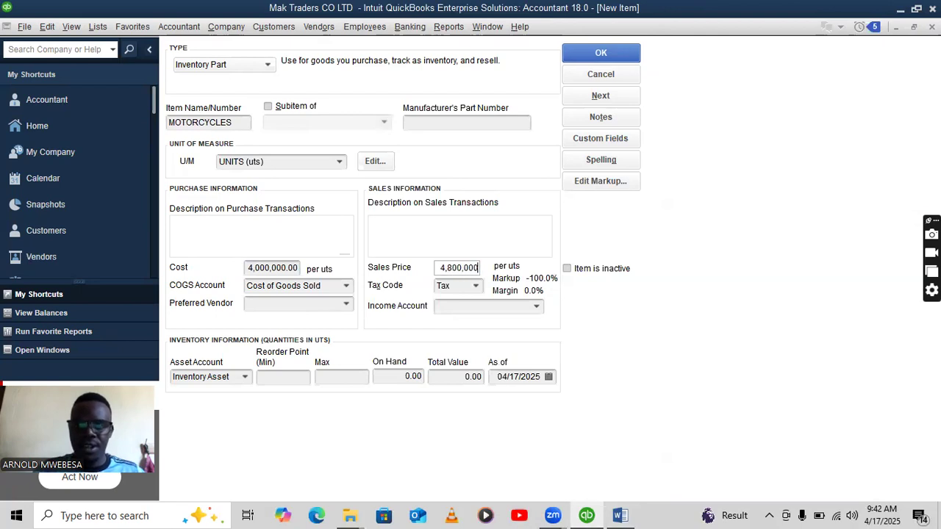
# Assign the Sales income account and purchase description IV001.
pyautogui.click(536, 306)
pyautogui.click(486, 324)
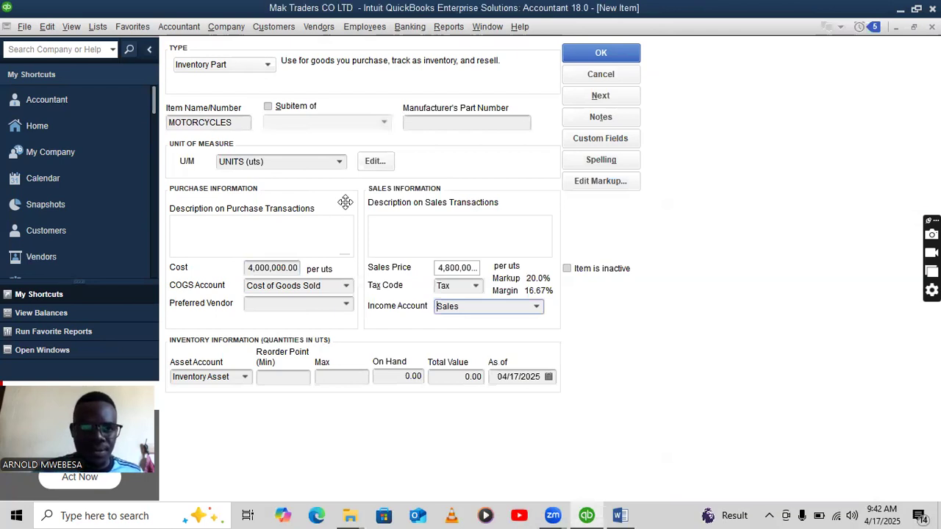
pyautogui.click(196, 237)
pyautogui.write('MO')
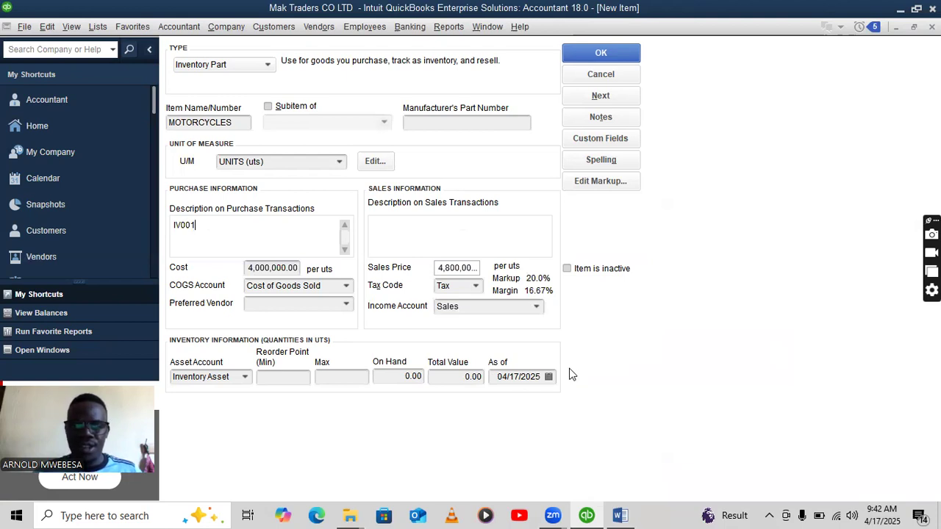
# Enter 8 units on hand as of 01/01/2023 and save MOTORCYCLES, accepting the past-date warning.
pyautogui.click(425, 377)
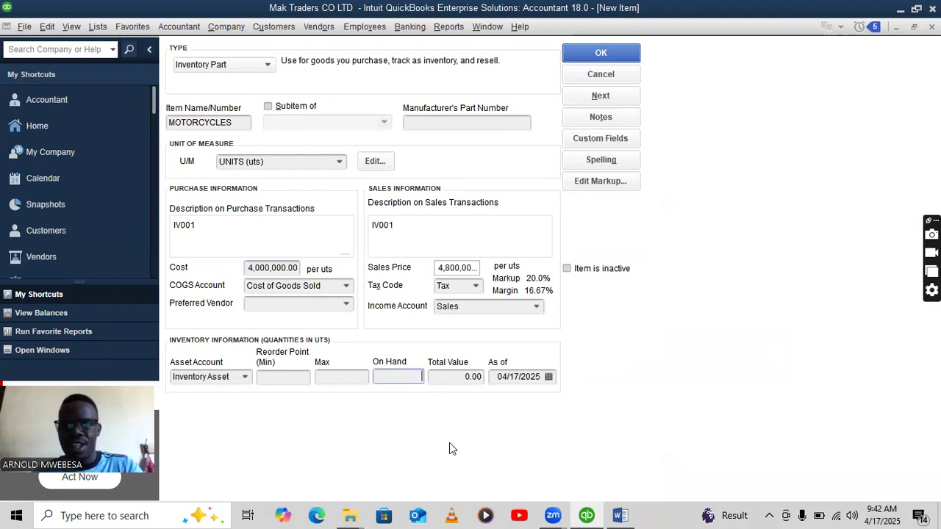
pyautogui.click(622, 514)
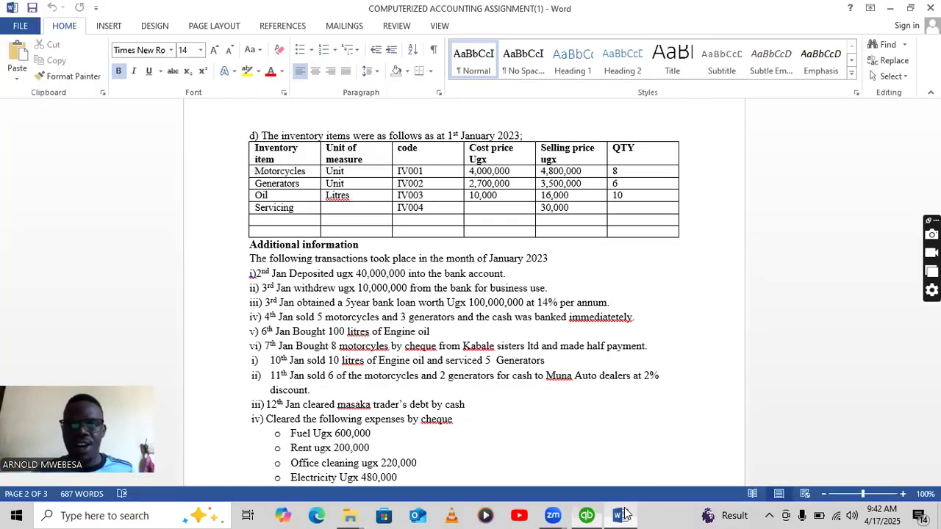
pyautogui.click(586, 515)
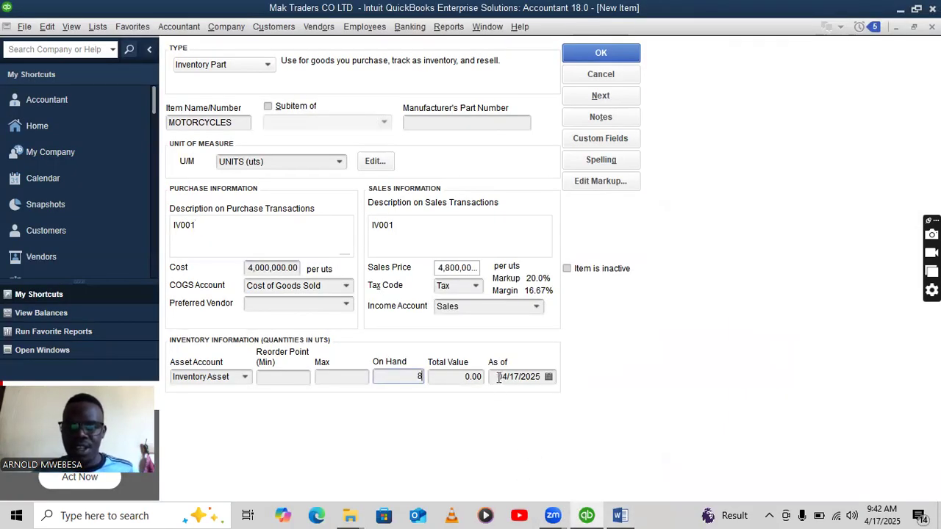
pyautogui.moveTo(499, 377); pyautogui.dragTo(545, 385)
pyautogui.press('BackSpace')
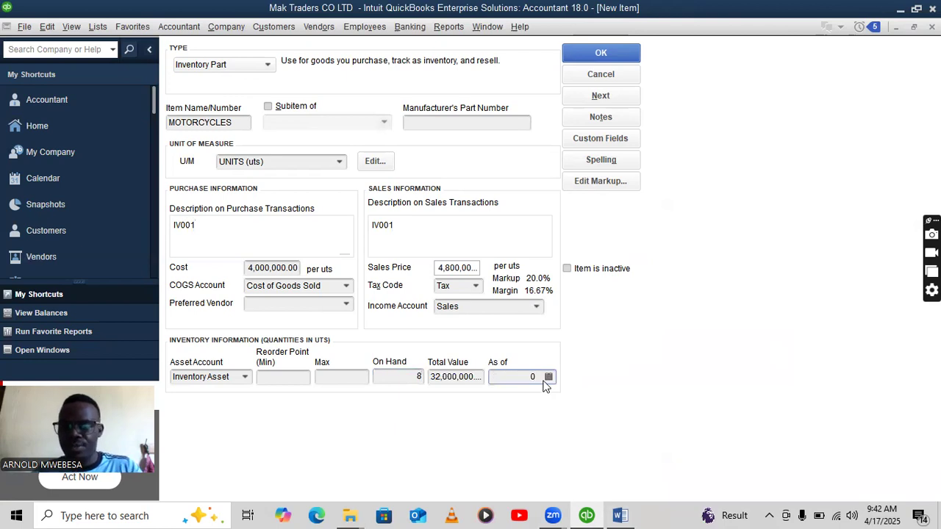
pyautogui.click(620, 515)
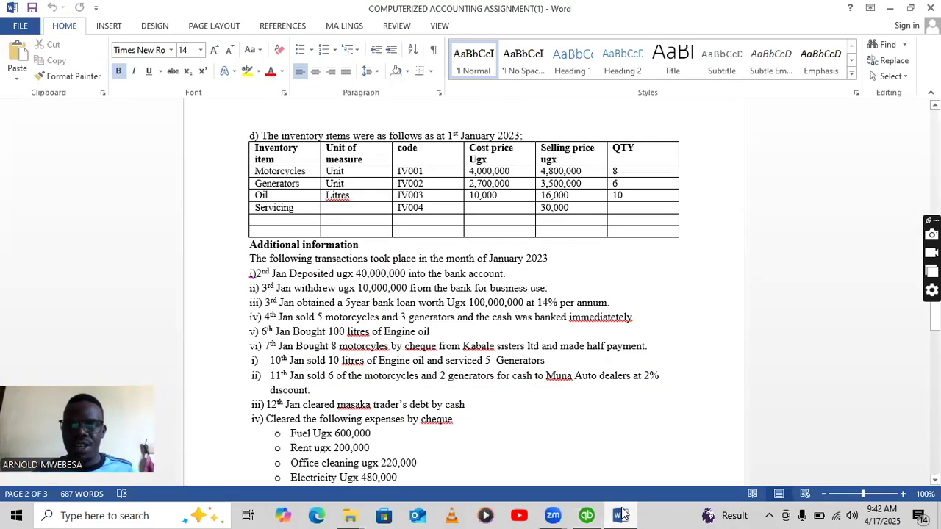
pyautogui.click(587, 516)
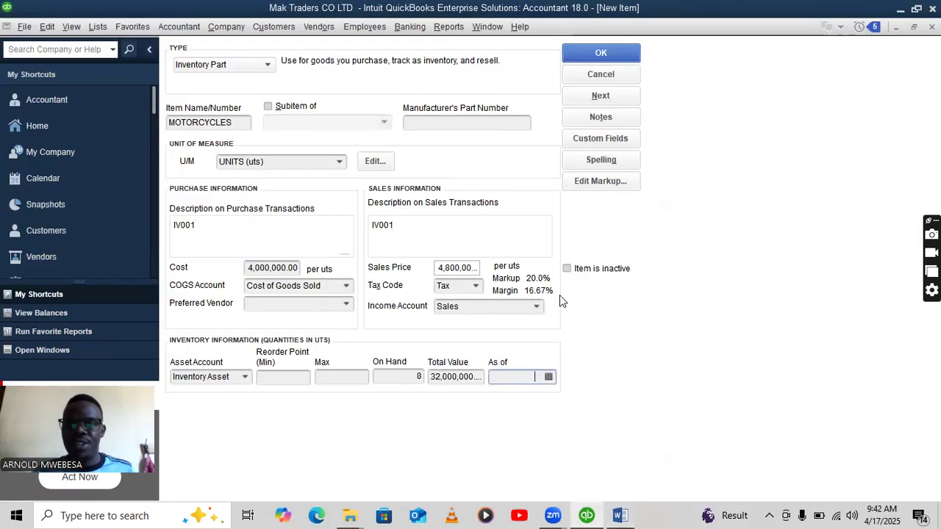
pyautogui.rightClick(527, 377)
pyautogui.click(546, 435)
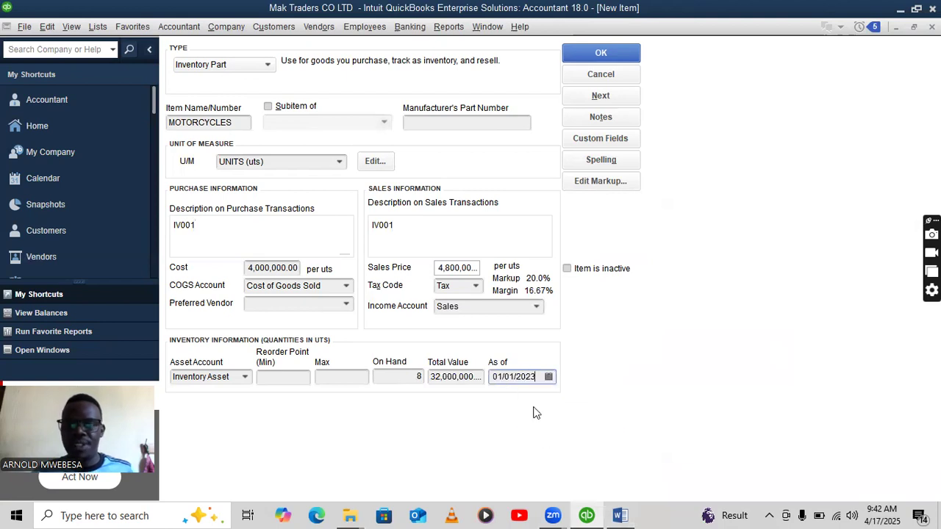
pyautogui.click(601, 56)
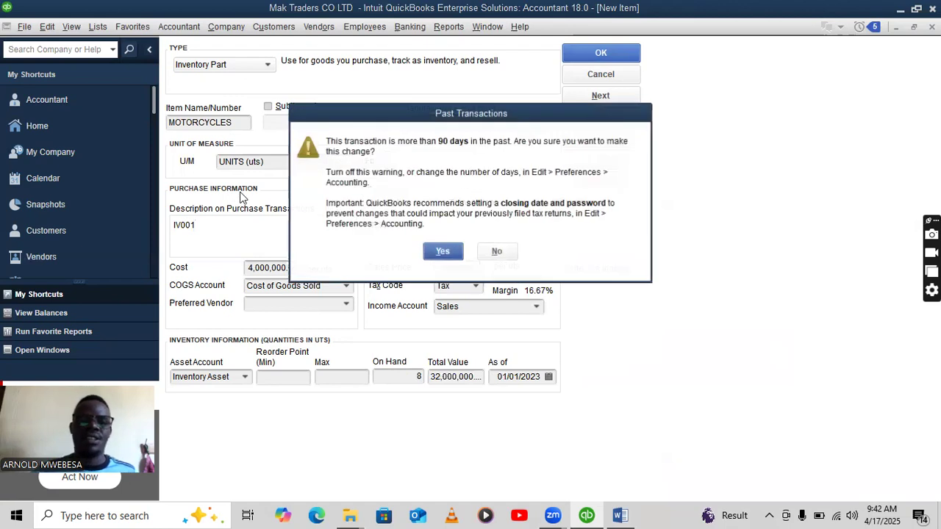
pyautogui.press('Return')
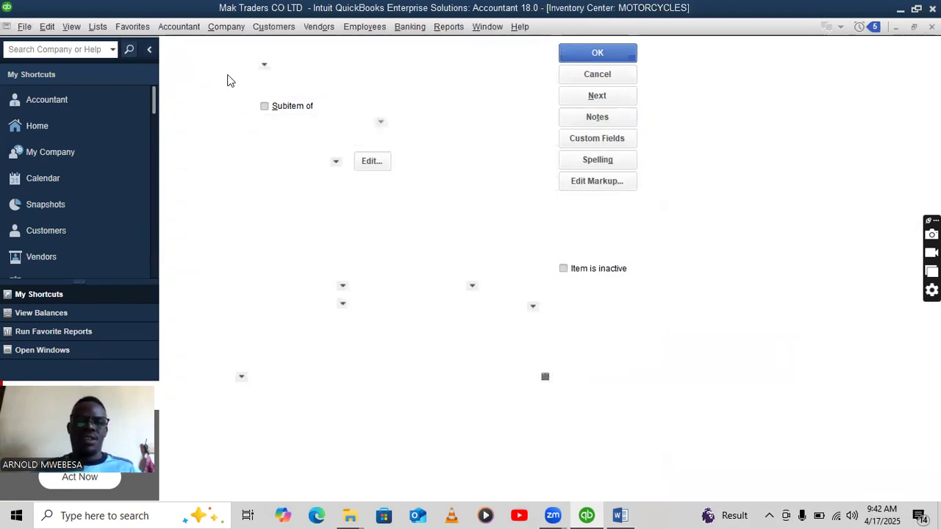
# Start a new Inventory Part for GENERATORS measured in UNITS.
pyautogui.click(227, 50)
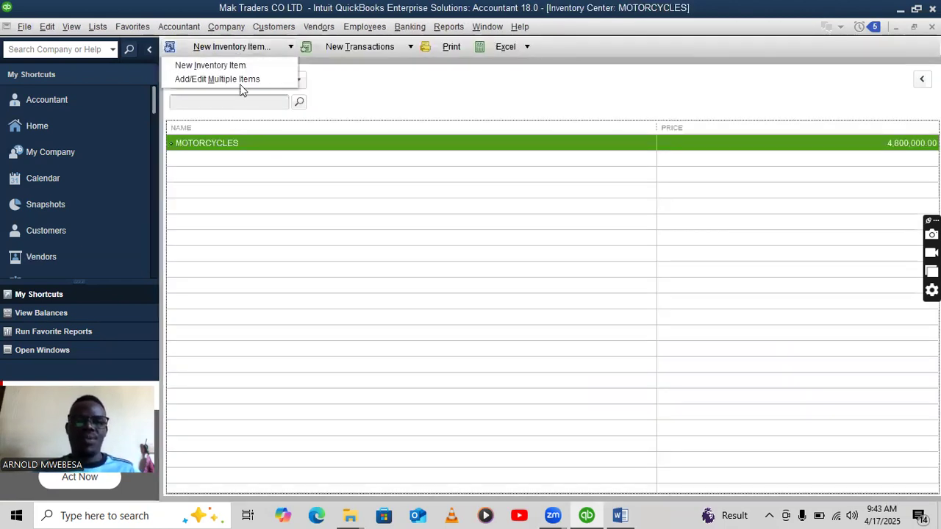
pyautogui.click(240, 68)
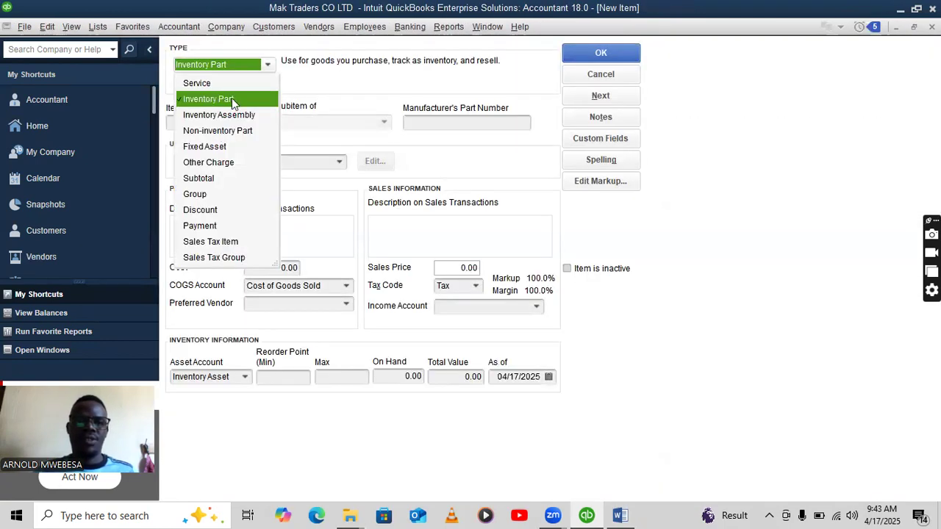
pyautogui.click(231, 98)
pyautogui.click(218, 121)
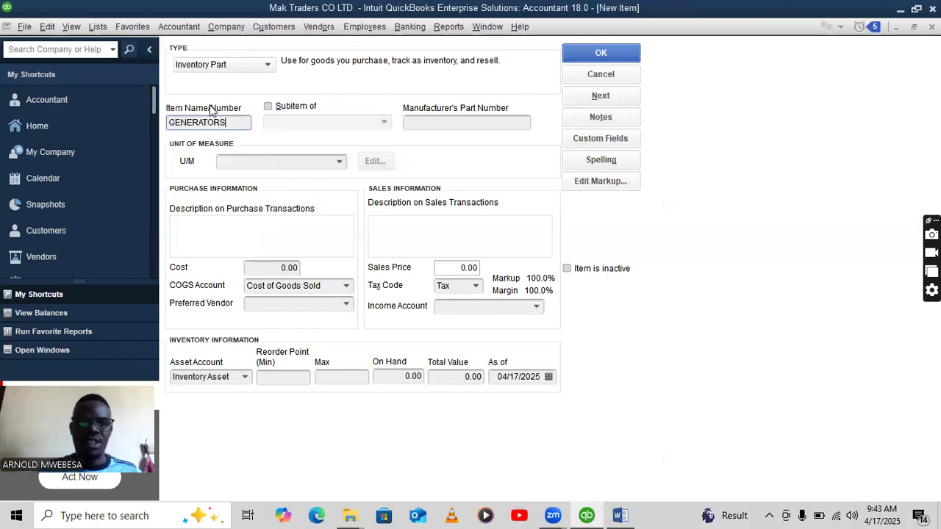
pyautogui.click(255, 162)
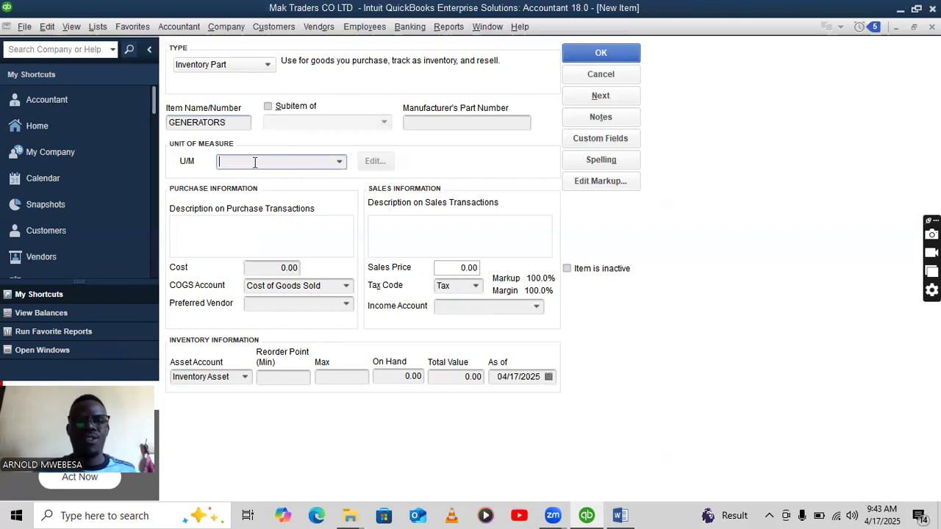
pyautogui.click(339, 161)
pyautogui.click(324, 211)
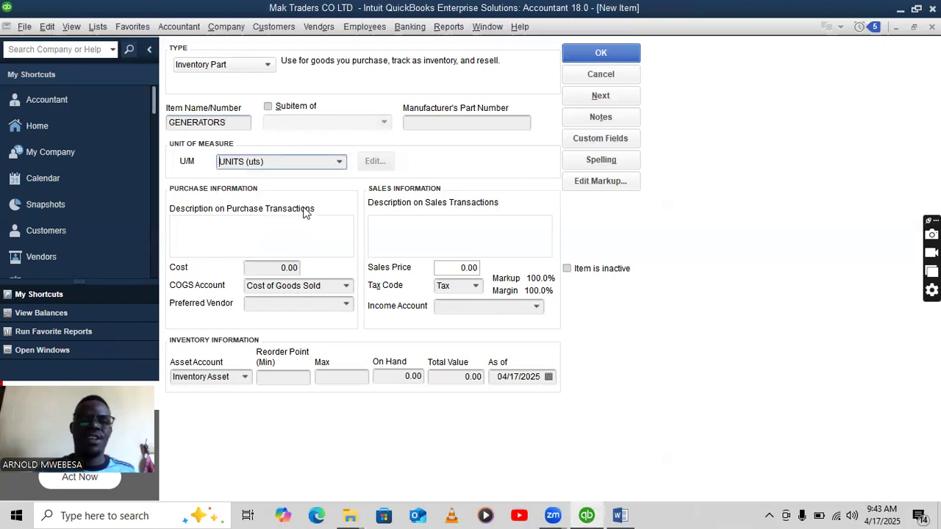
# Enter description IV002, cost 2,700,000 and sales price 3,500,000.
pyautogui.click(247, 227)
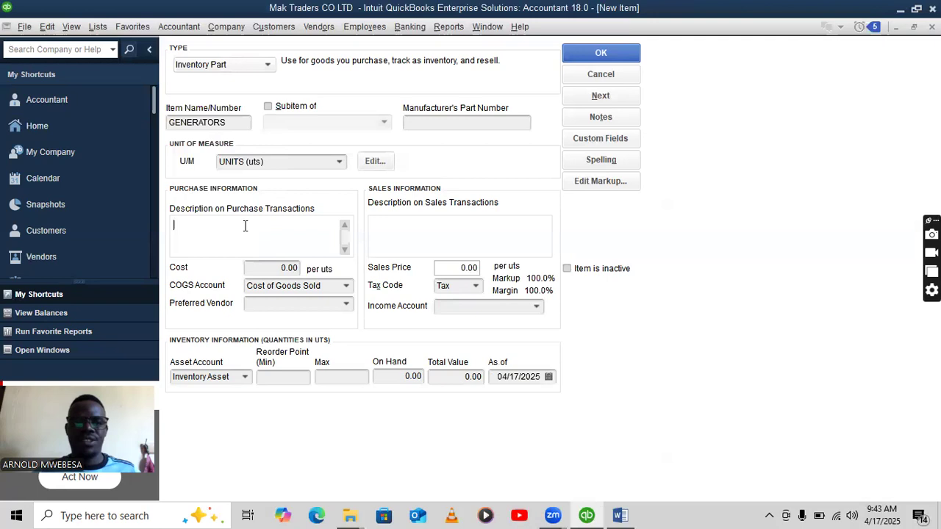
pyautogui.write('IV00')
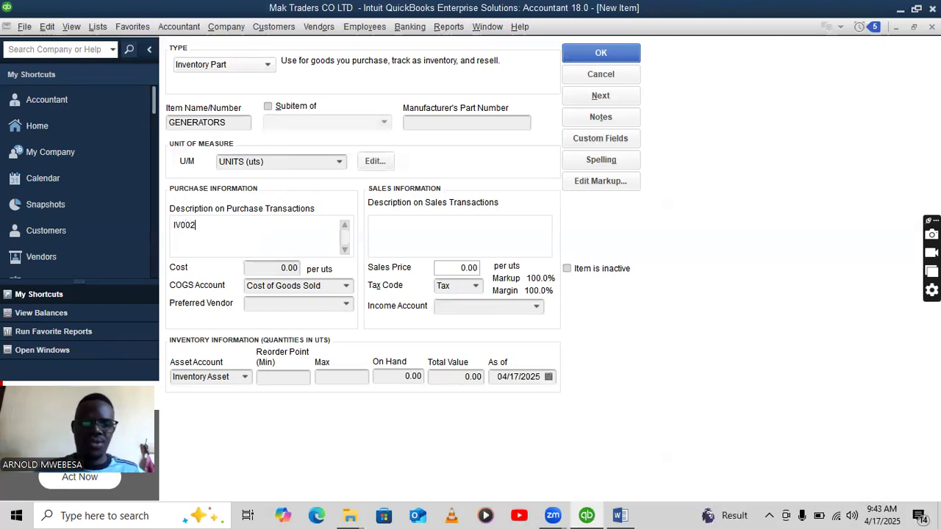
pyautogui.write('2')
pyautogui.click(276, 268)
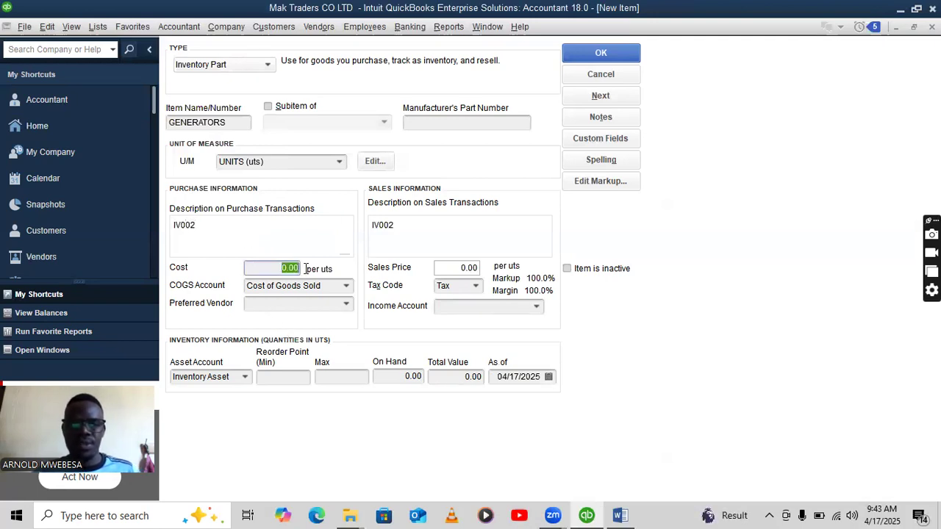
pyautogui.press('BackSpace')
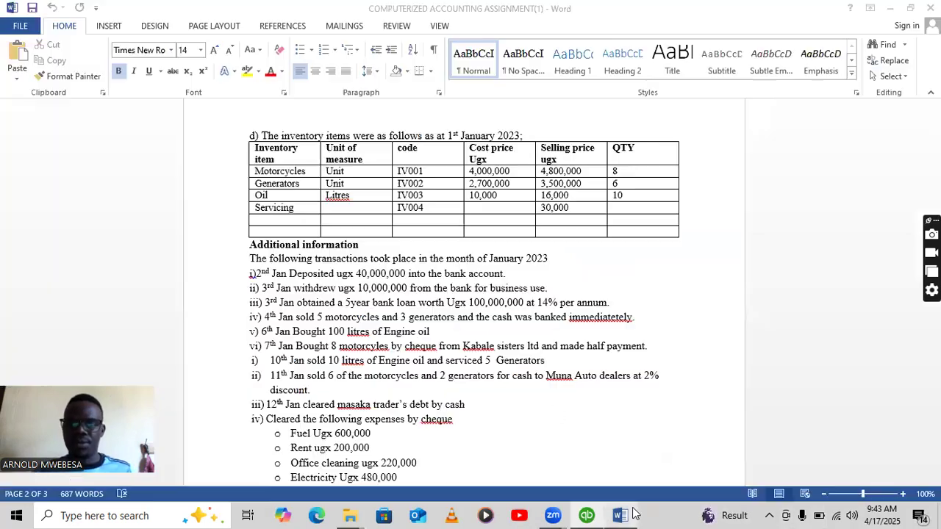
pyautogui.click(620, 516)
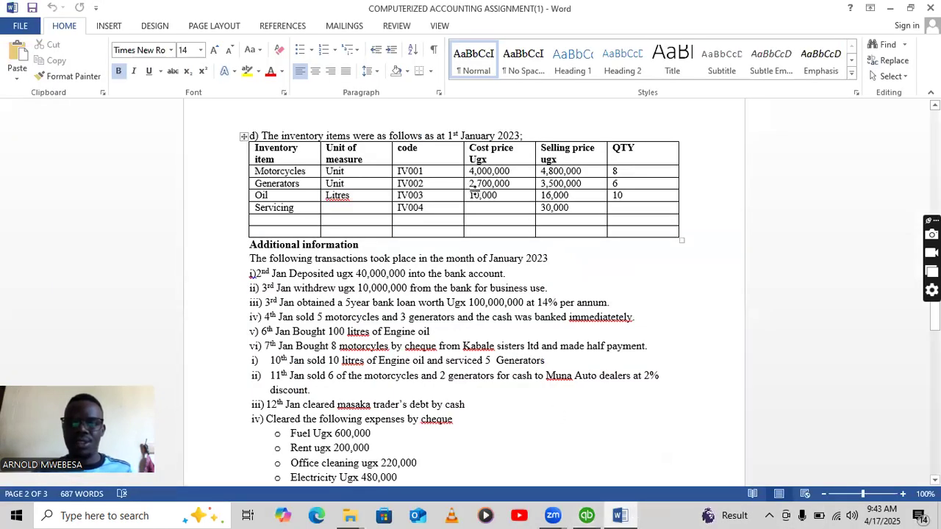
pyautogui.click(587, 516)
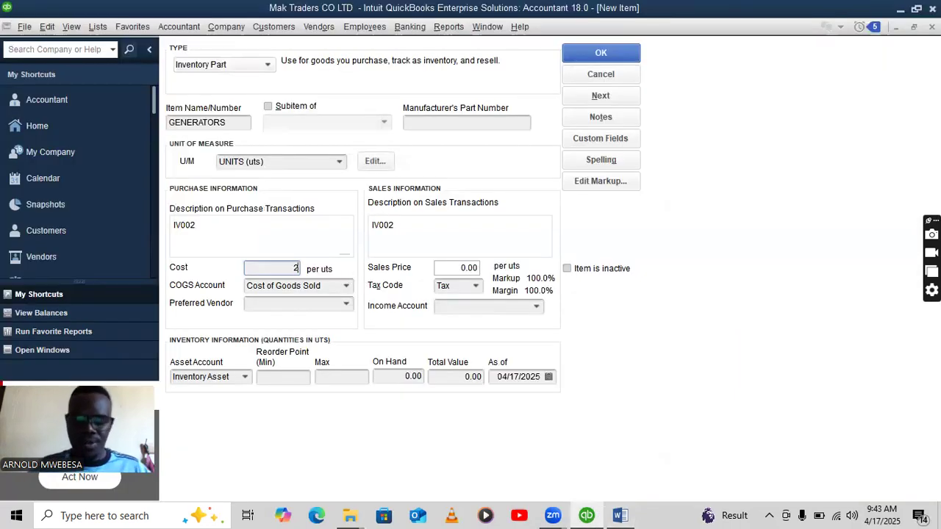
pyautogui.write('000')
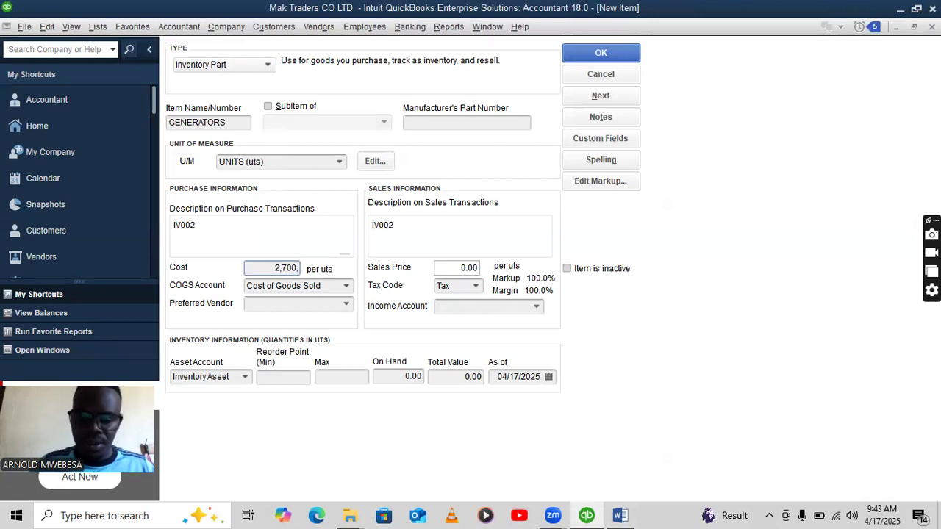
pyautogui.click(450, 268)
pyautogui.press('BackSpace')
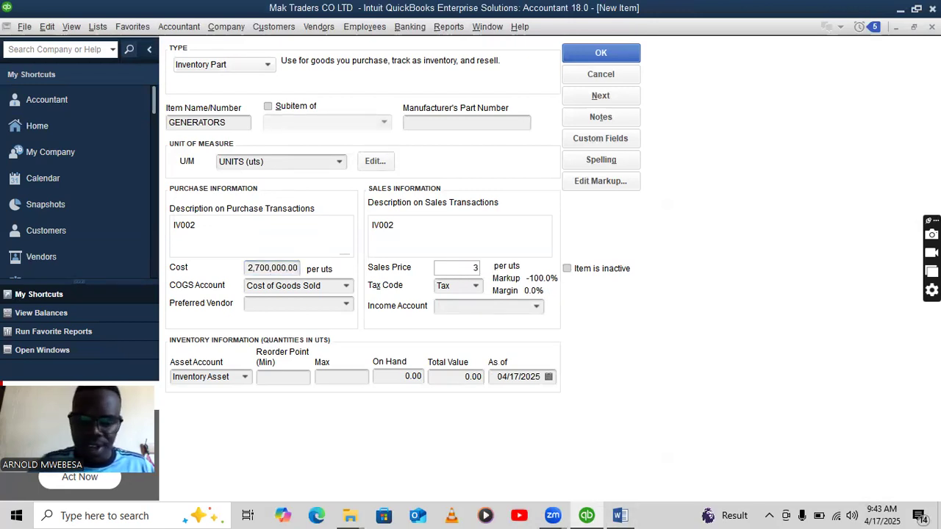
pyautogui.write('3,500,00')
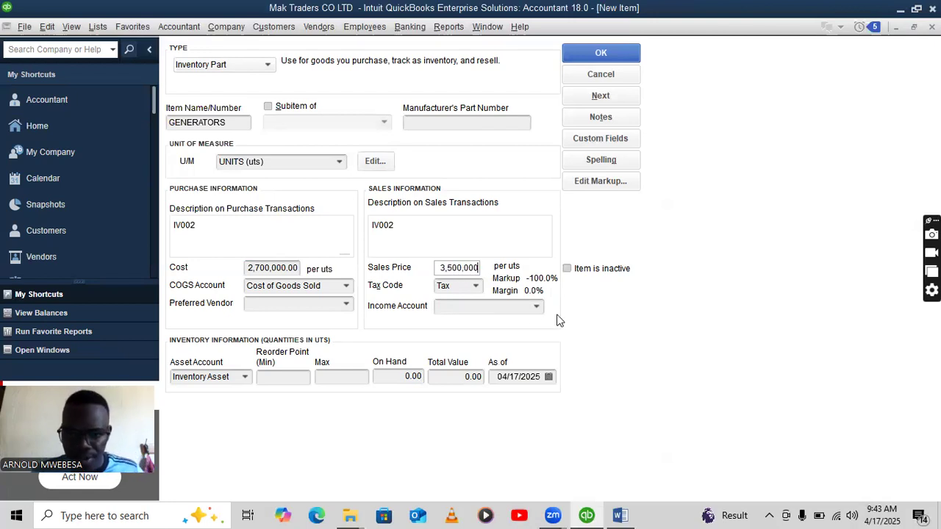
# Assign the Sales income account and 6 units on hand.
pyautogui.click(538, 308)
pyautogui.click(493, 323)
pyautogui.click(409, 376)
pyautogui.press('BackSpace')
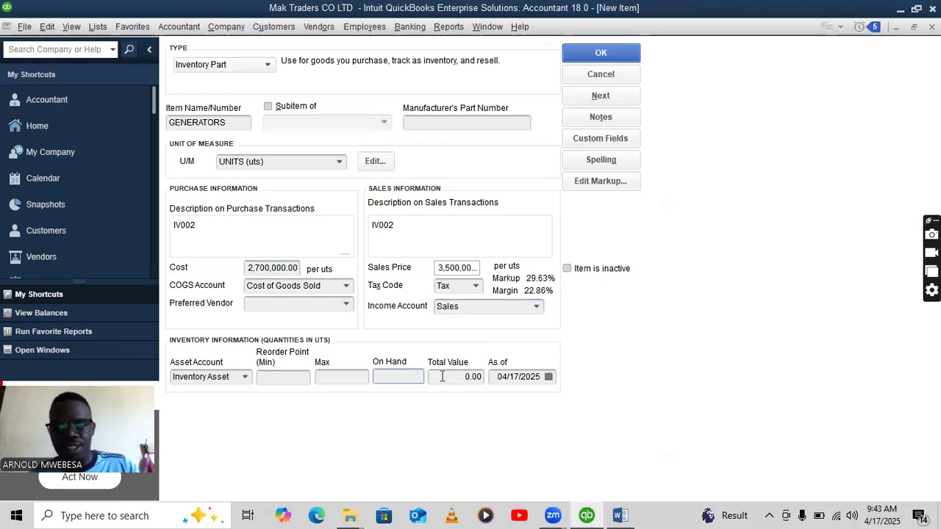
pyautogui.write('6')
# Date the quantity 01/01/2023 and save GENERATORS, confirming the past-date warnings.
pyautogui.moveTo(503, 379); pyautogui.dragTo(460, 376)
pyautogui.rightClick(518, 377)
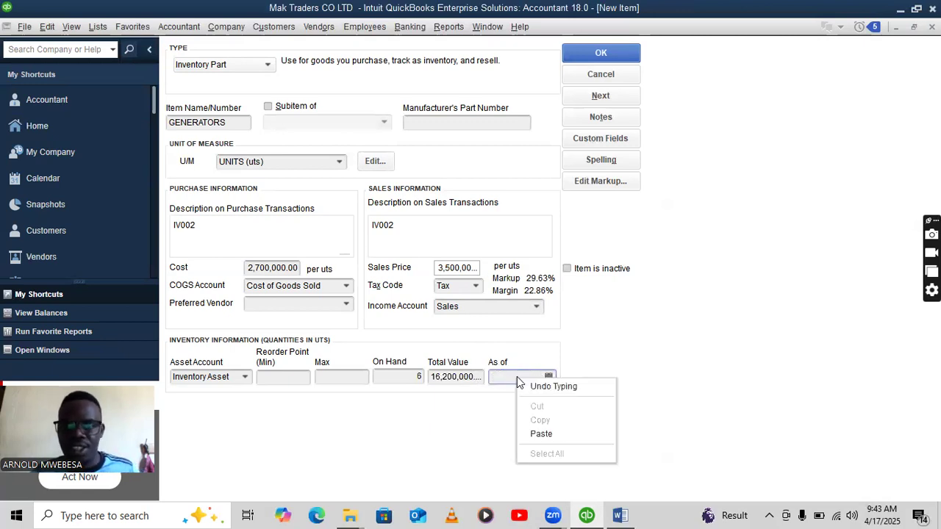
pyautogui.click(539, 433)
pyautogui.click(619, 514)
pyautogui.click(587, 515)
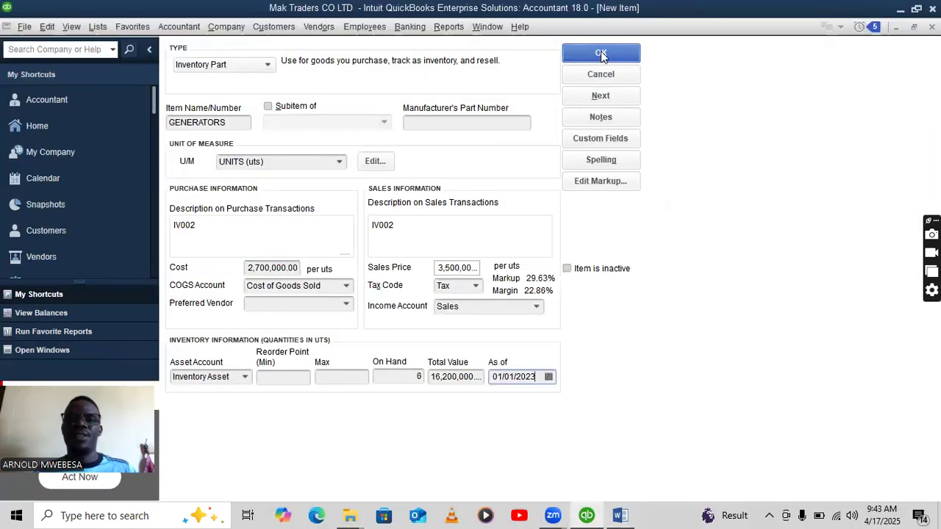
pyautogui.click(600, 53)
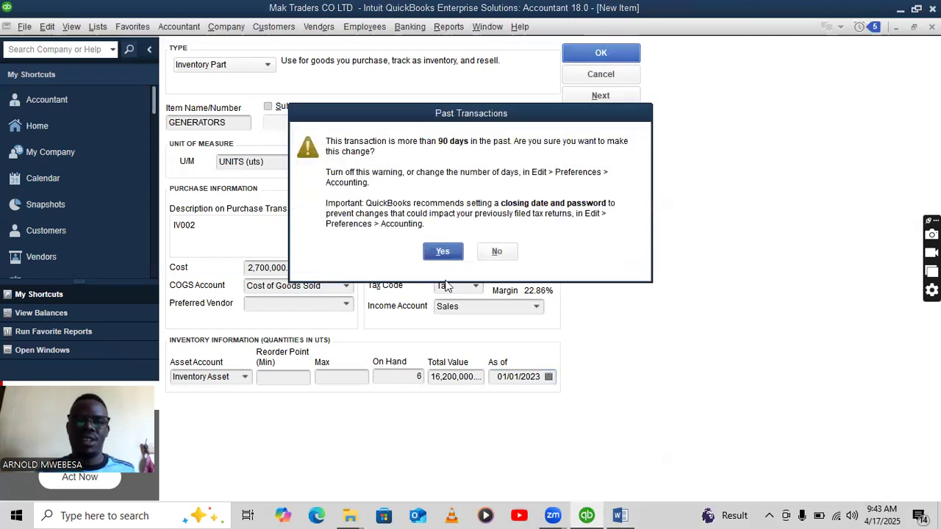
pyautogui.click(446, 254)
pyautogui.click(444, 254)
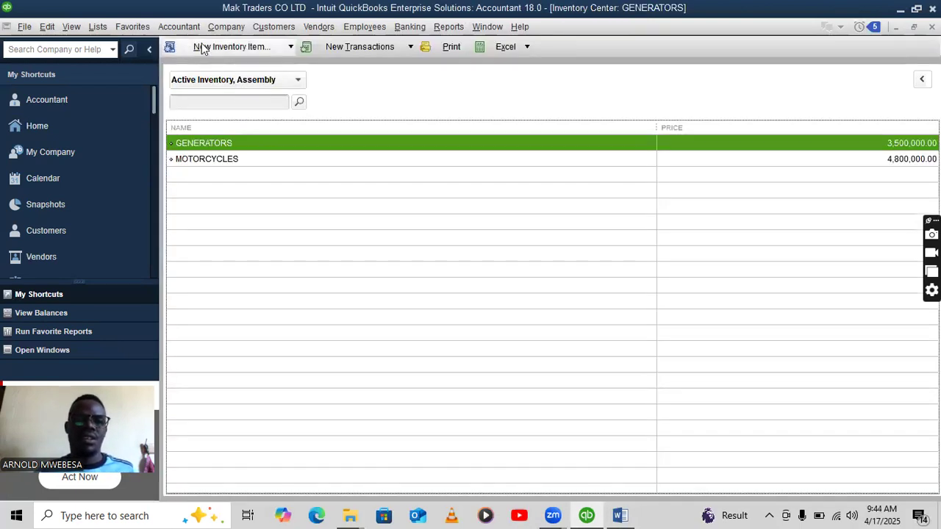
# Start a new Inventory Part named OIL.
pyautogui.click(210, 46)
pyautogui.click(228, 65)
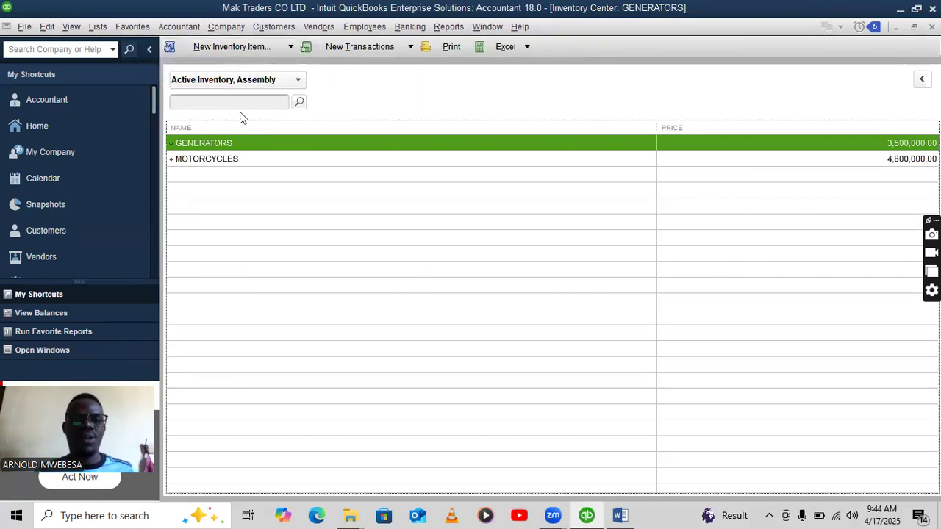
pyautogui.click(236, 65)
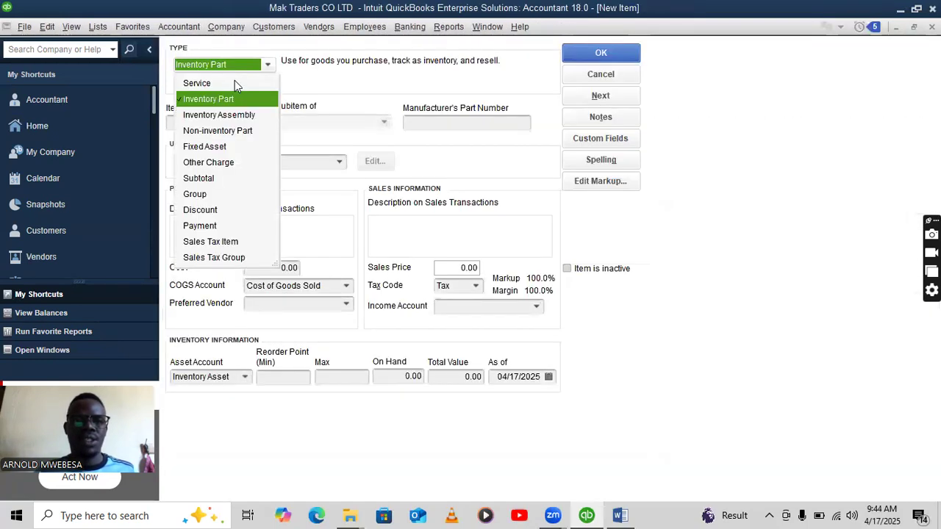
pyautogui.click(230, 99)
pyautogui.click(243, 123)
pyautogui.write('OlL')
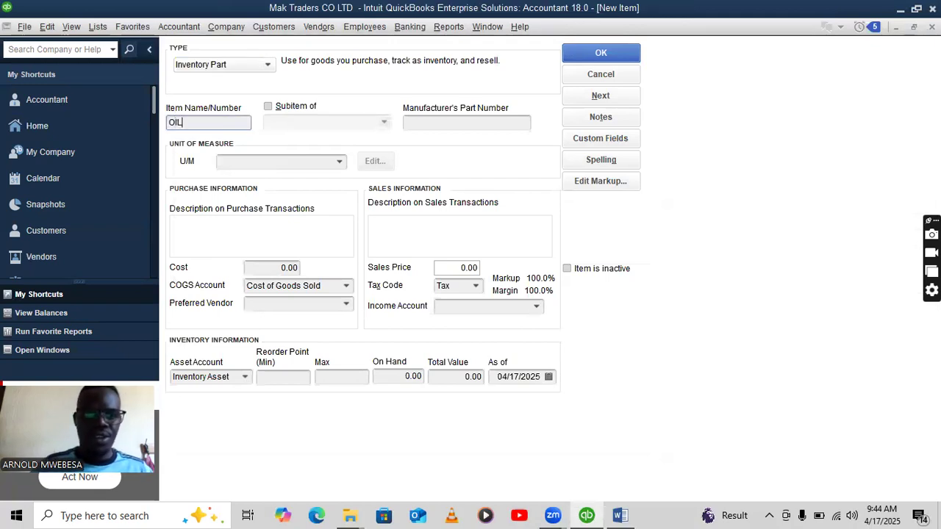
# Add a unit of measure, first settling on the Count unit each.
pyautogui.click(340, 163)
pyautogui.click(283, 183)
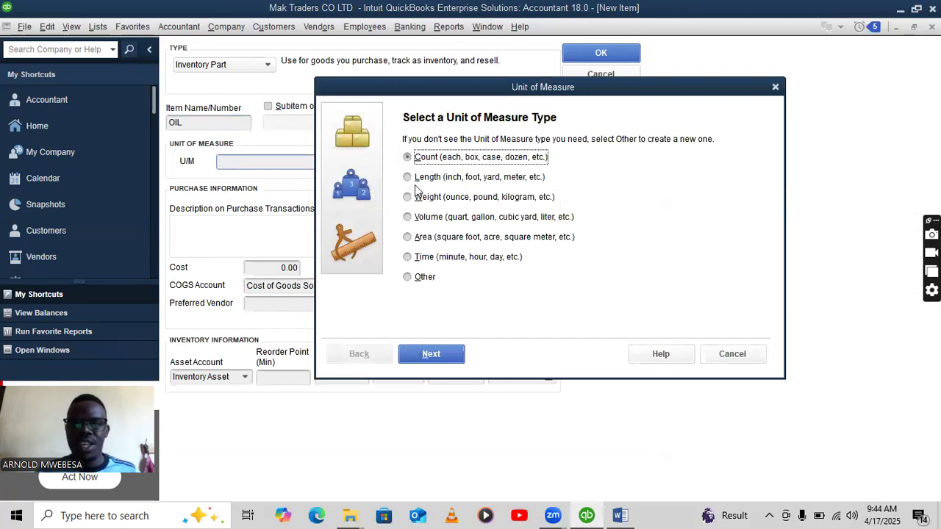
pyautogui.click(428, 349)
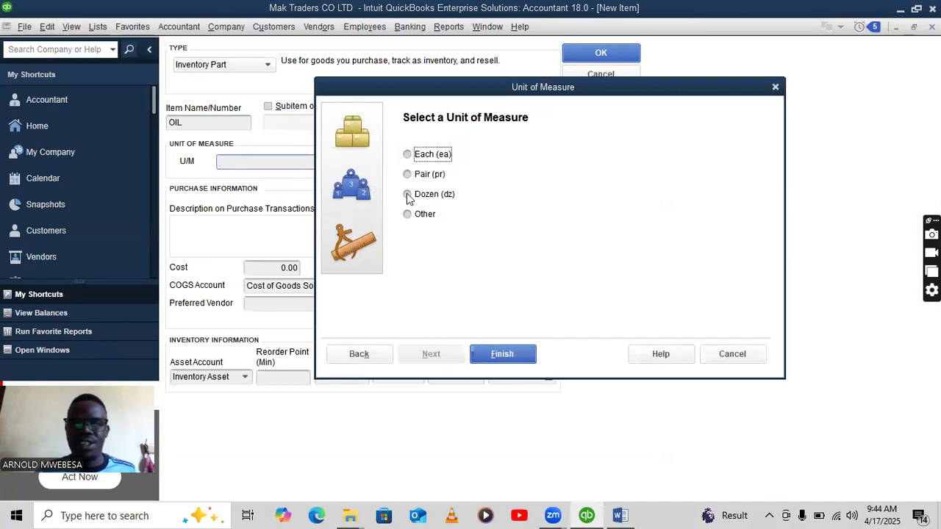
pyautogui.click(407, 215)
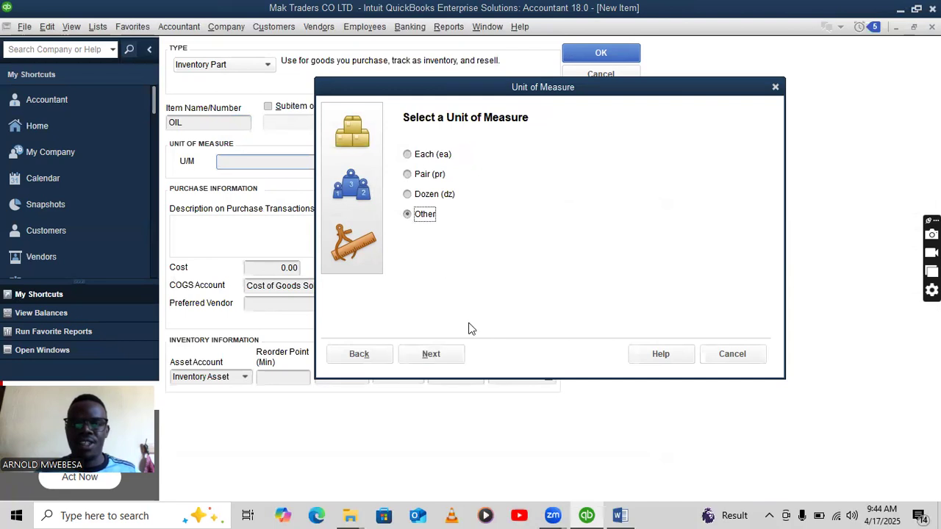
pyautogui.click(440, 352)
pyautogui.click(369, 352)
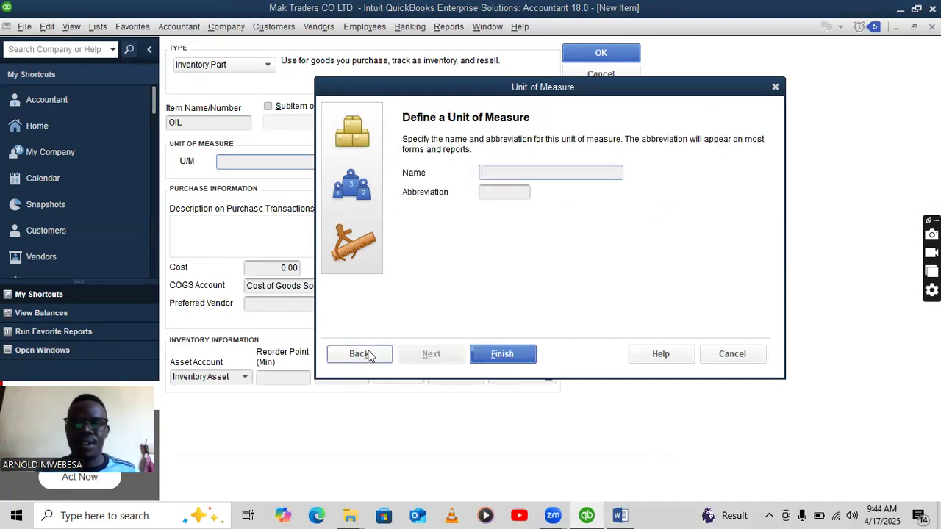
pyautogui.click(407, 155)
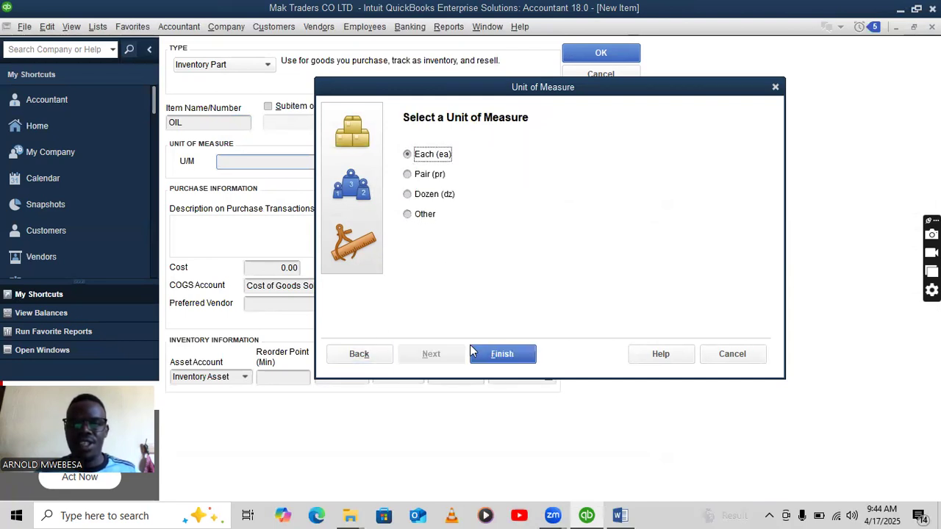
pyautogui.click(496, 354)
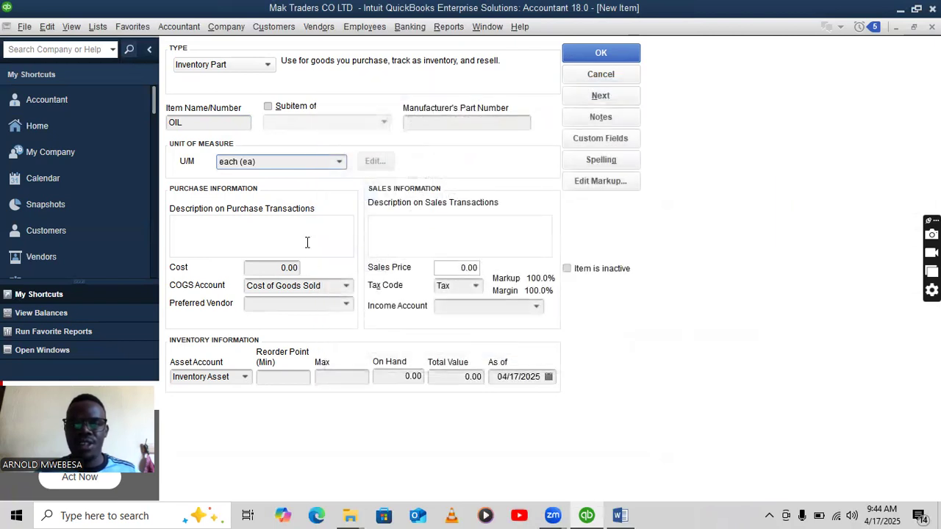
# Change OIL's unit of measure to Volume, liter (l).
pyautogui.click(340, 163)
pyautogui.click(304, 185)
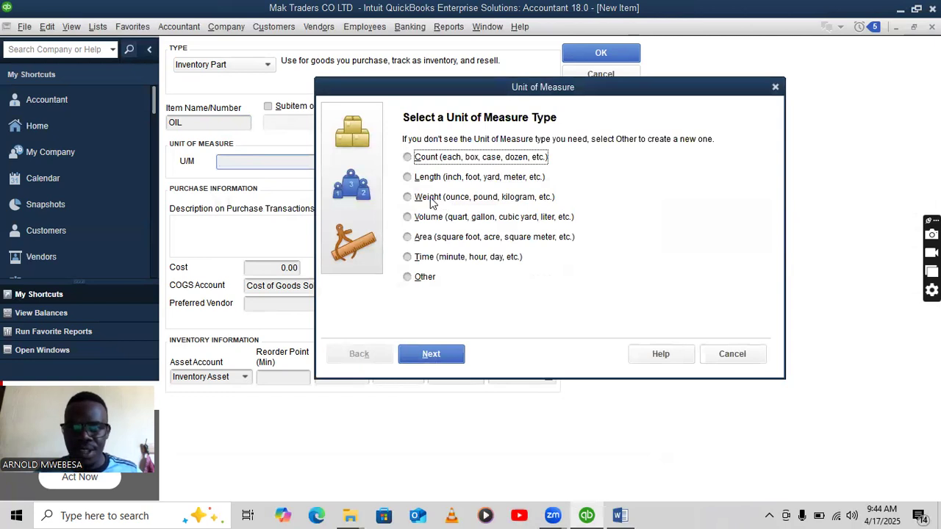
pyautogui.click(407, 217)
pyautogui.click(432, 354)
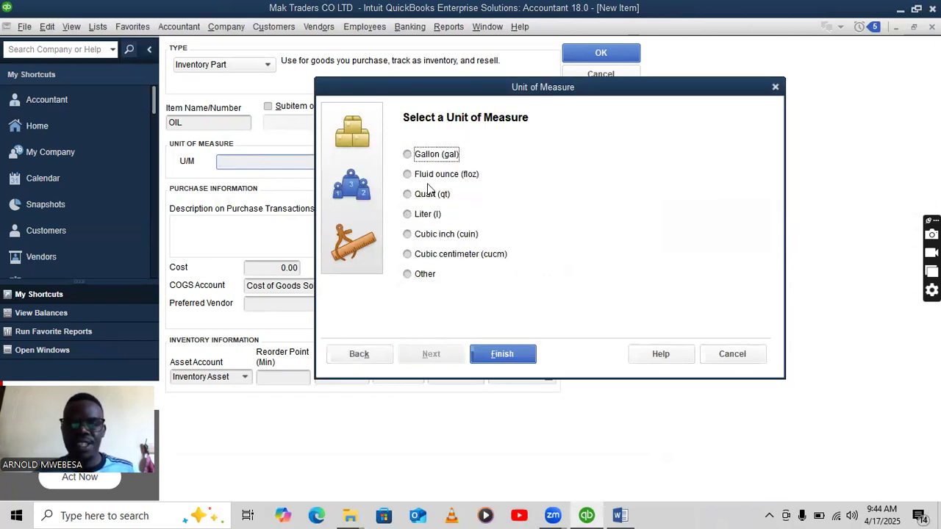
pyautogui.click(425, 214)
pyautogui.click(502, 353)
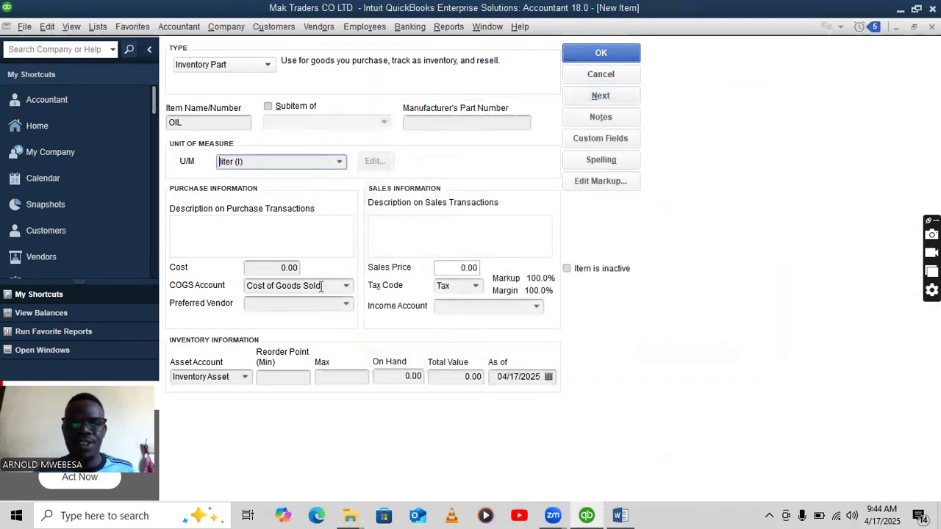
# Enter a cost of 10,000 and purchase description IV003 for the OIL item.
pyautogui.click(287, 303)
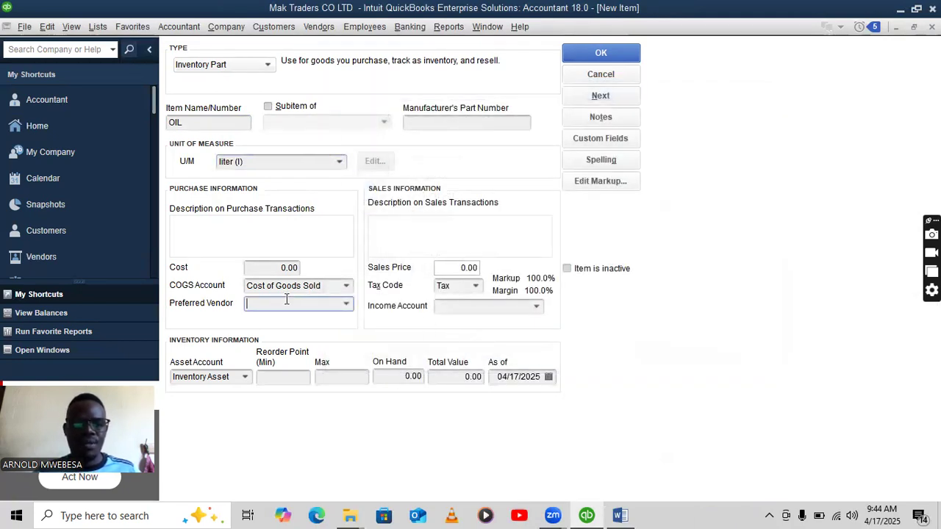
pyautogui.click(279, 268)
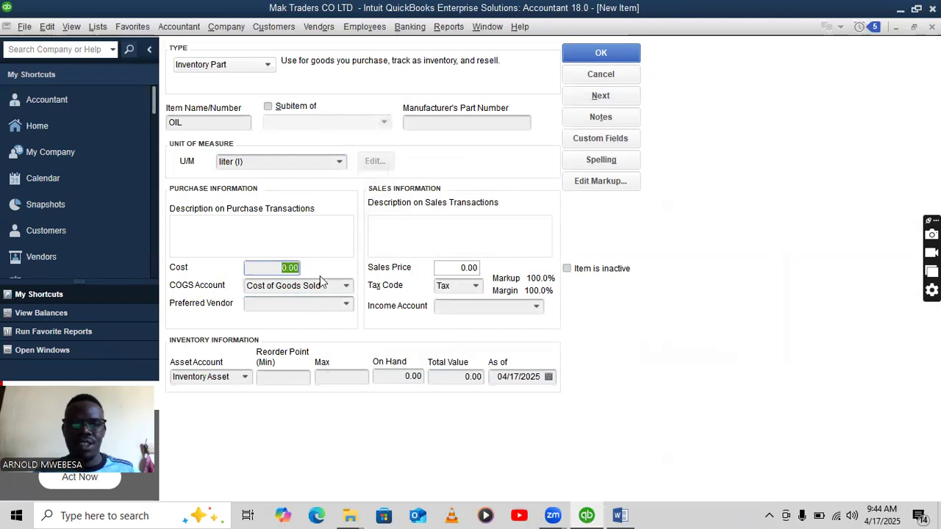
pyautogui.write('1')
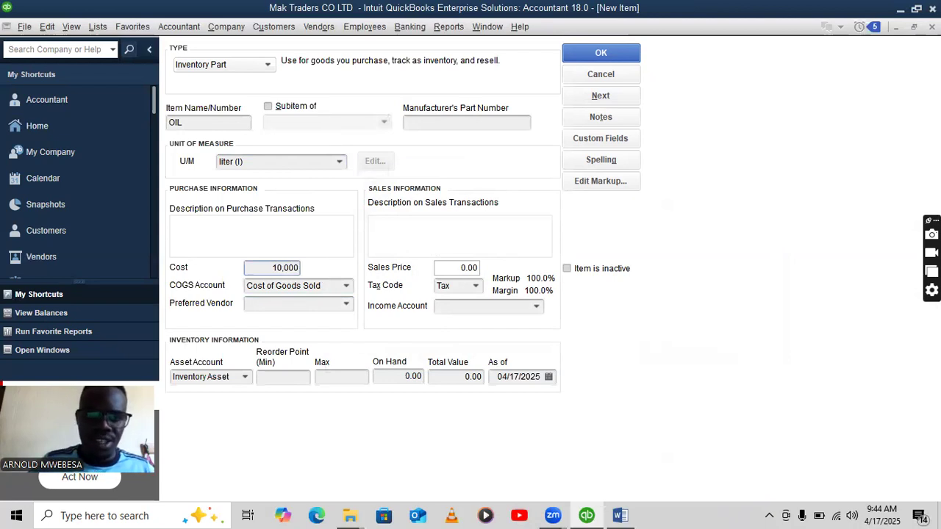
pyautogui.write('0,000')
pyautogui.click(248, 235)
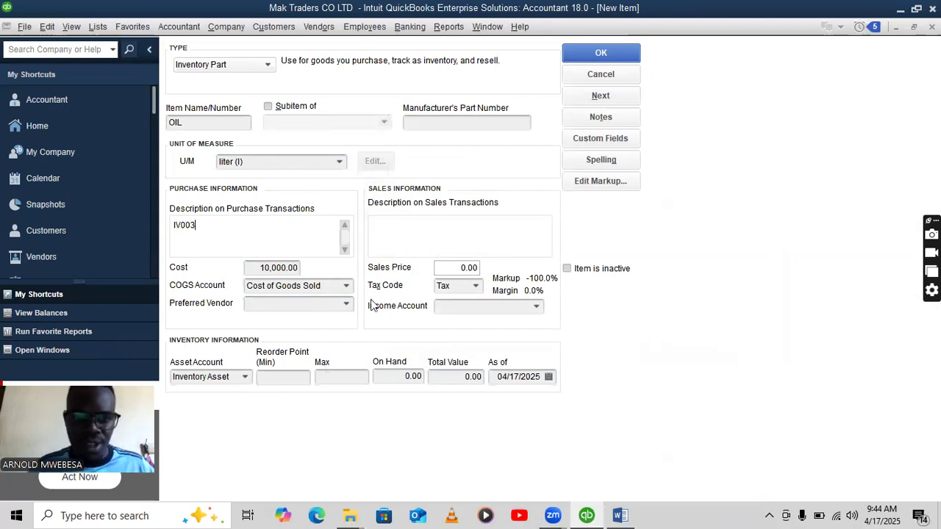
# Set OIL's sales price to 16,000 and, after checking the Word table, enter 10 on hand.
pyautogui.click(459, 269)
pyautogui.press('BackSpace')
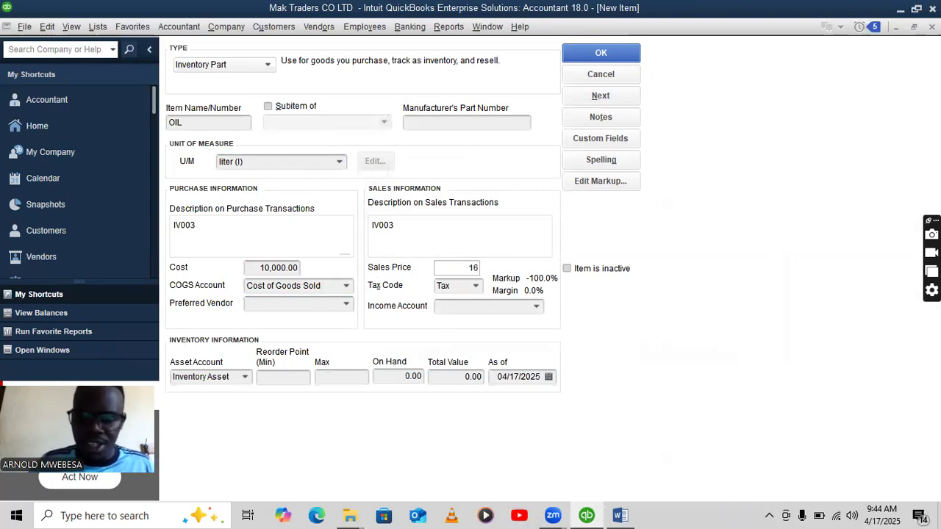
pyautogui.write('16000')
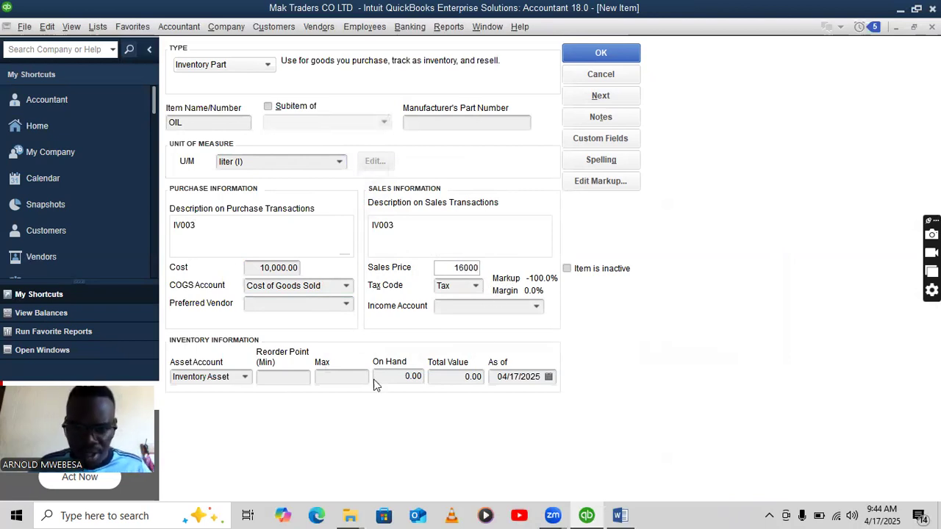
pyautogui.click(400, 377)
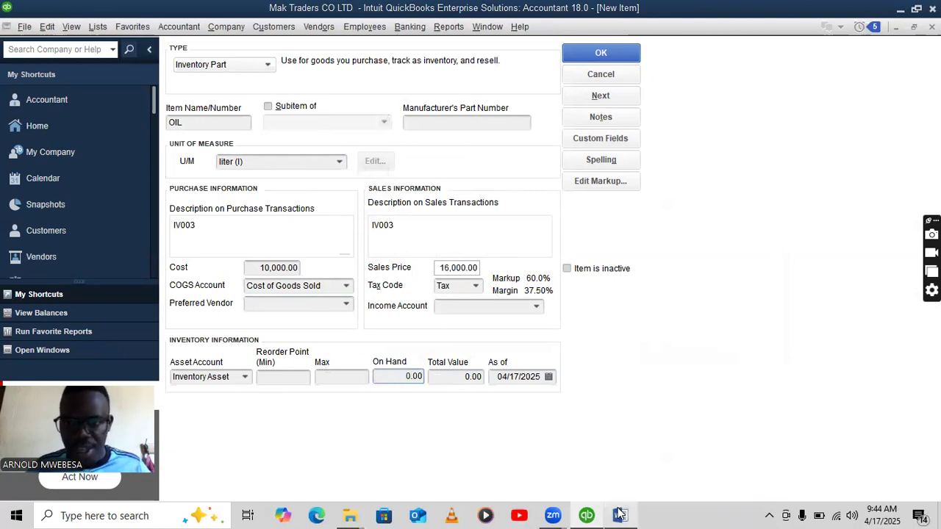
pyautogui.click(621, 515)
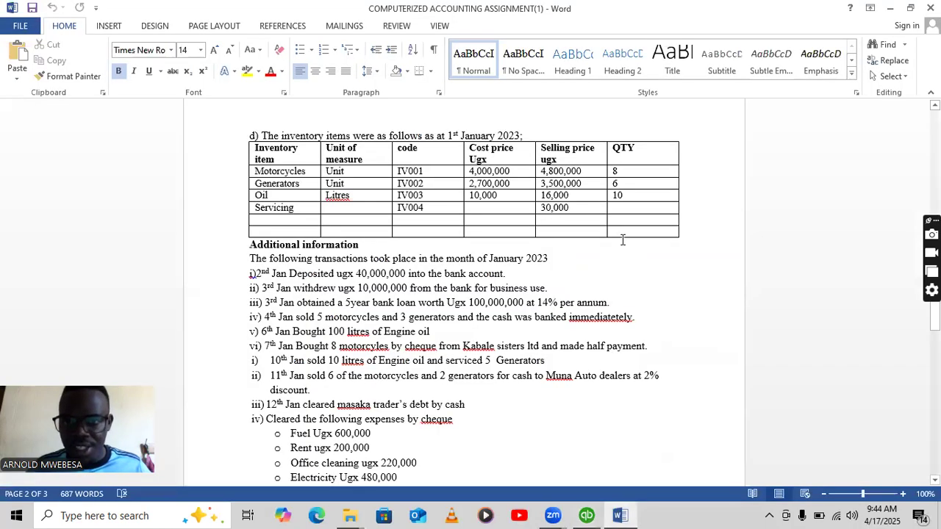
pyautogui.click(587, 515)
pyautogui.write('10')
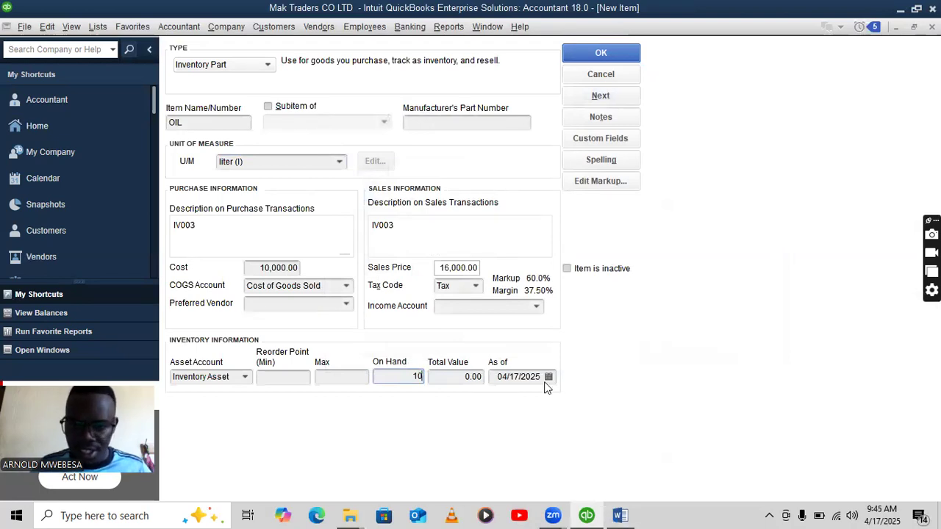
# Paste 01/01/2023 as OIL's As of date and accept the past-transaction warnings.
pyautogui.moveTo(540, 378); pyautogui.dragTo(489, 380)
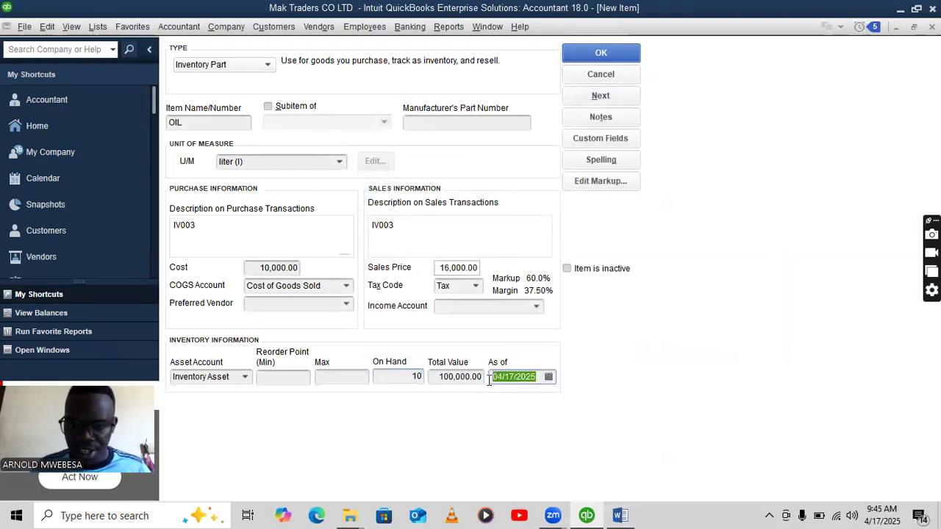
pyautogui.press('BackSpace')
pyautogui.rightClick(510, 378)
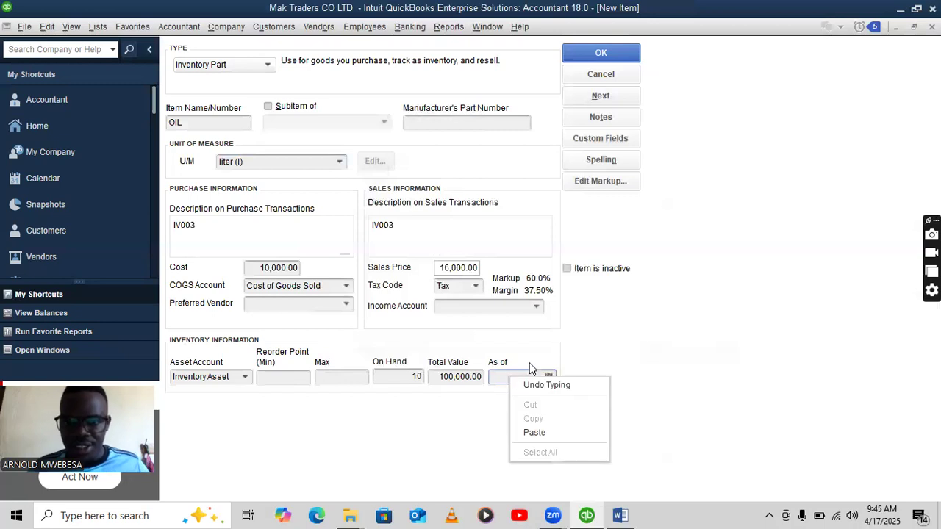
pyautogui.click(539, 432)
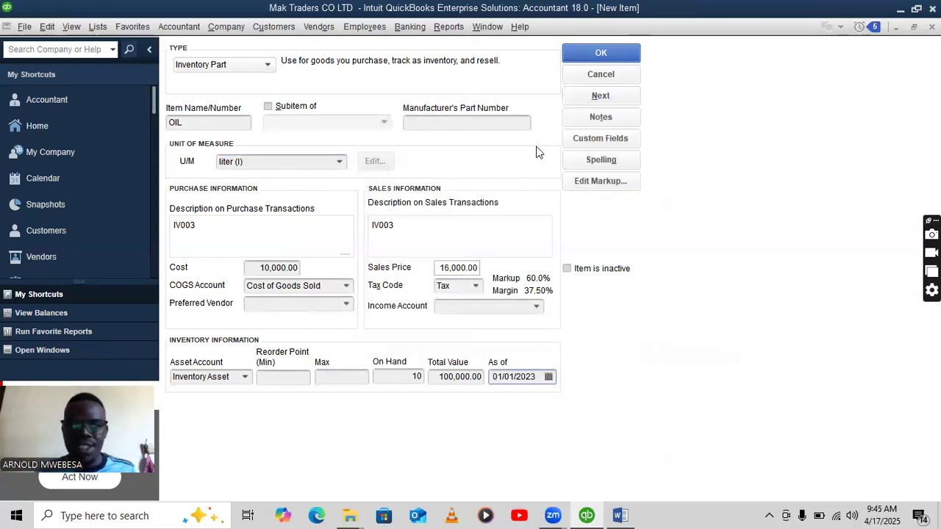
pyautogui.click(572, 56)
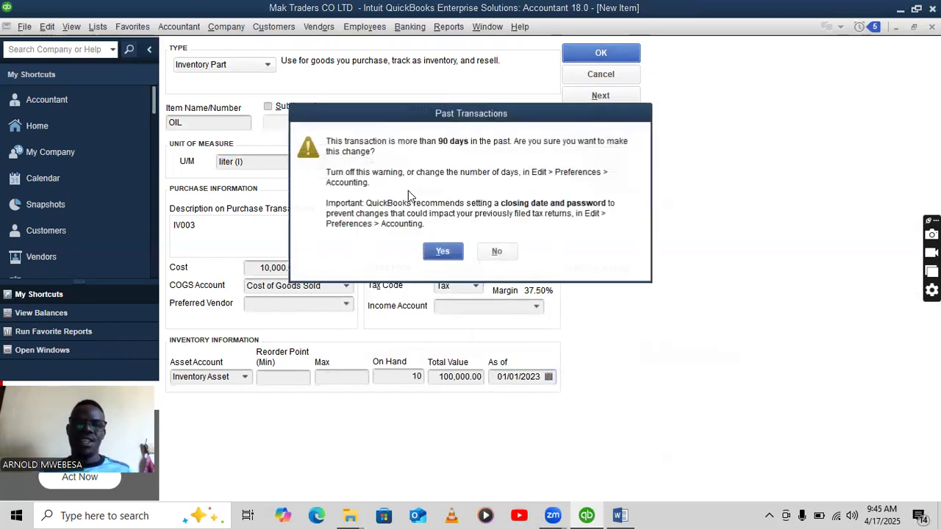
pyautogui.click(443, 252)
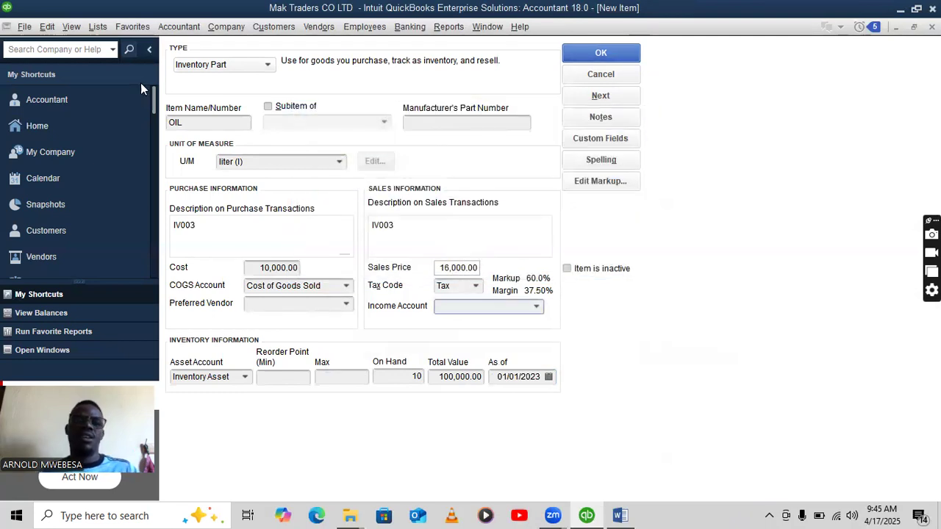
pyautogui.click(577, 59)
pyautogui.click(442, 252)
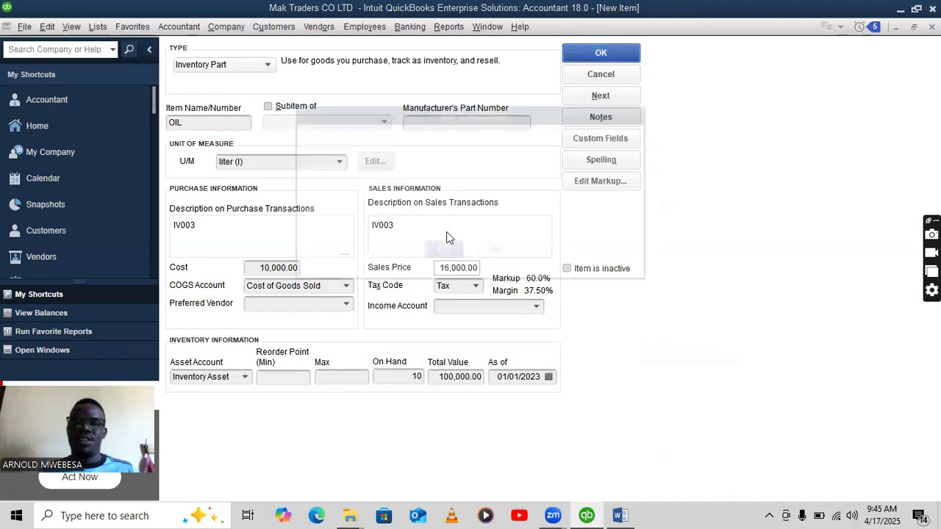
# Choose Sales as OIL's income account and save the item, accepting the past-date warnings.
pyautogui.click(465, 171)
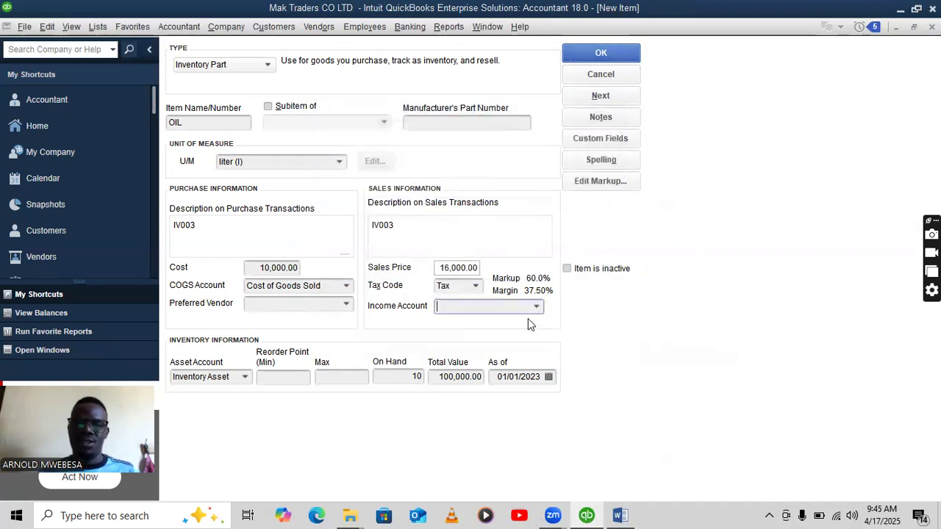
pyautogui.click(538, 308)
pyautogui.click(494, 324)
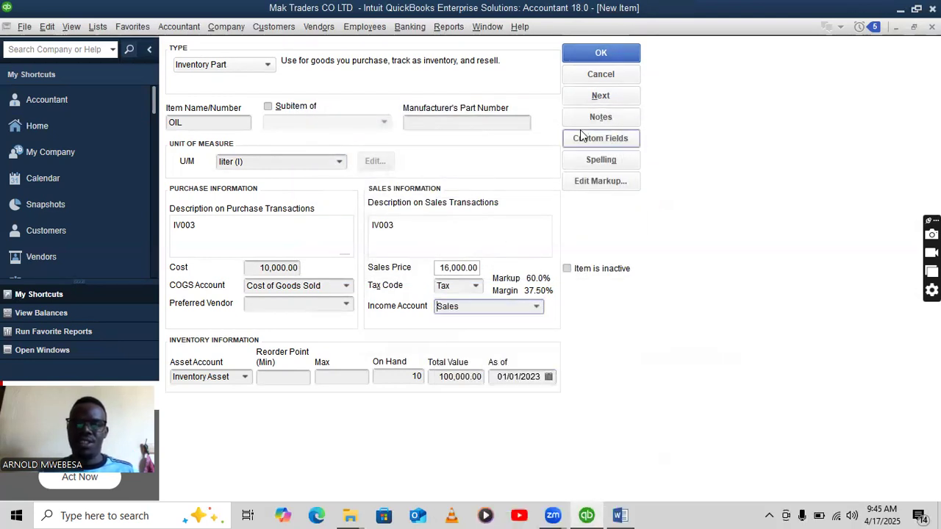
pyautogui.click(599, 53)
pyautogui.click(443, 251)
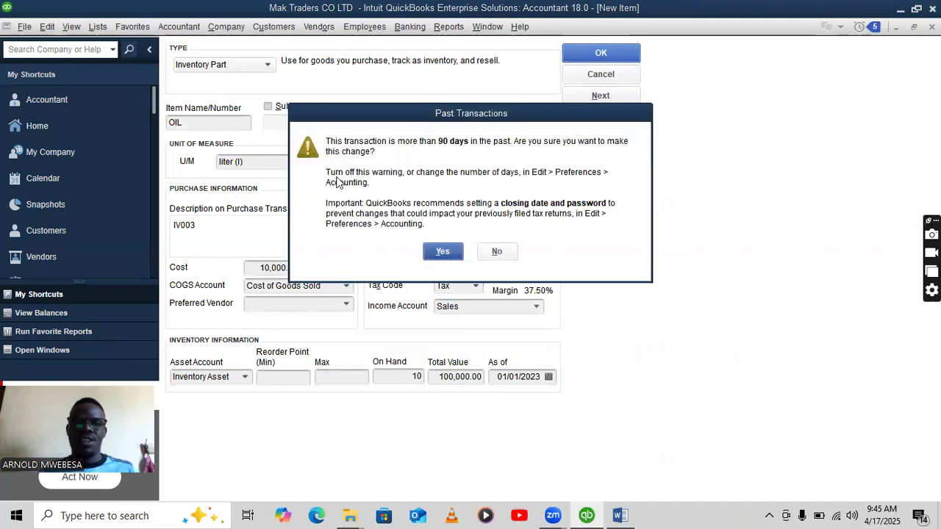
pyautogui.click(442, 251)
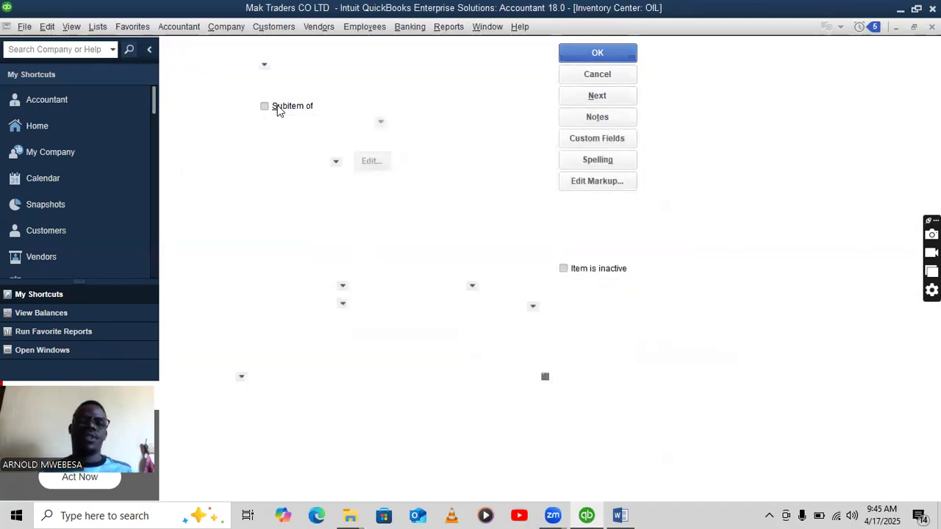
pyautogui.click(240, 53)
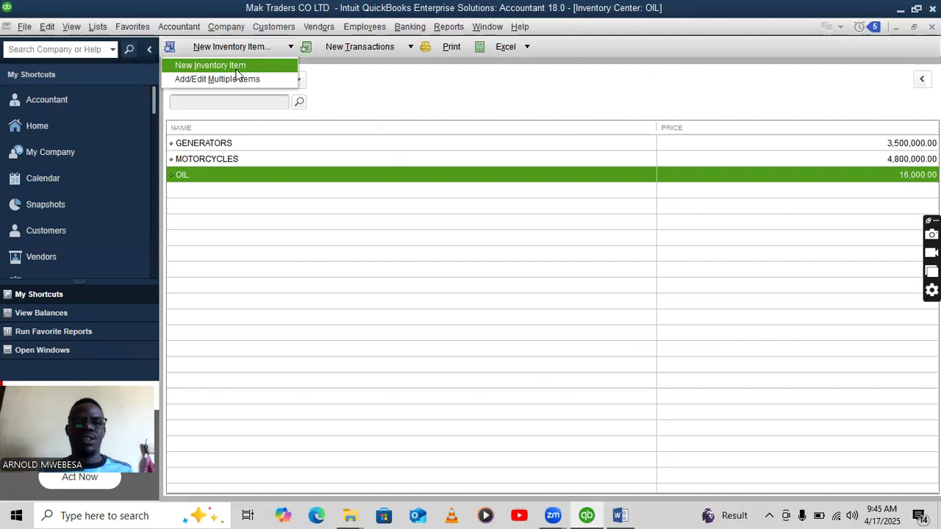
# Create a Service item named SERVICE with a new custom SERVICE (Svc) unit of measure.
pyautogui.click(214, 65)
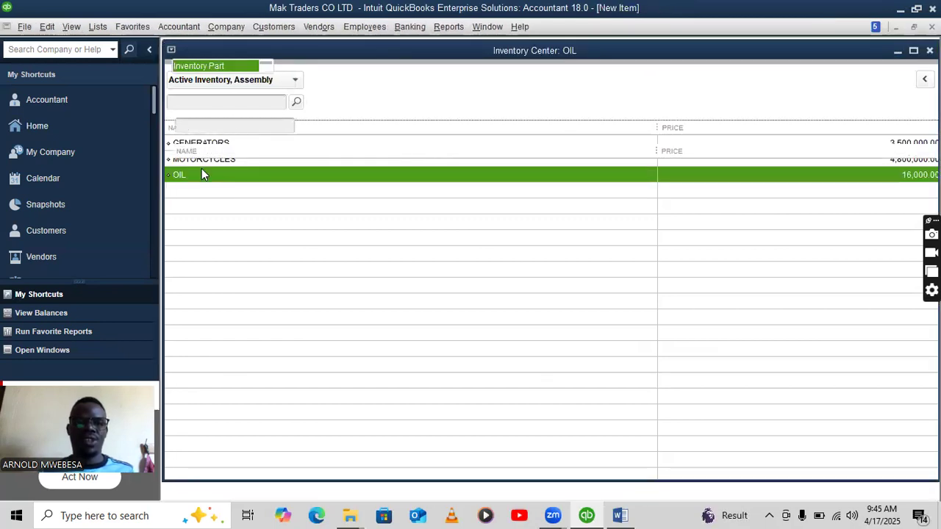
pyautogui.click(212, 83)
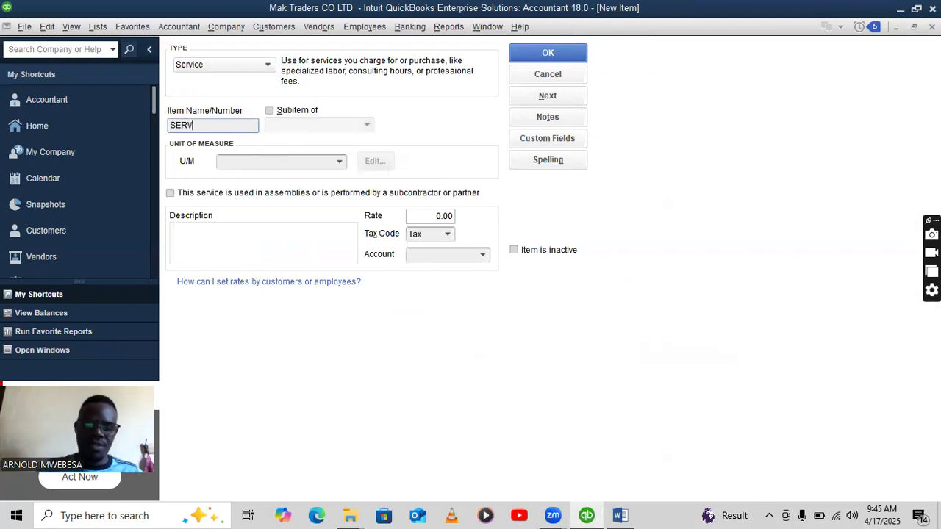
pyautogui.write('SERVICE')
pyautogui.click(339, 165)
pyautogui.click(271, 183)
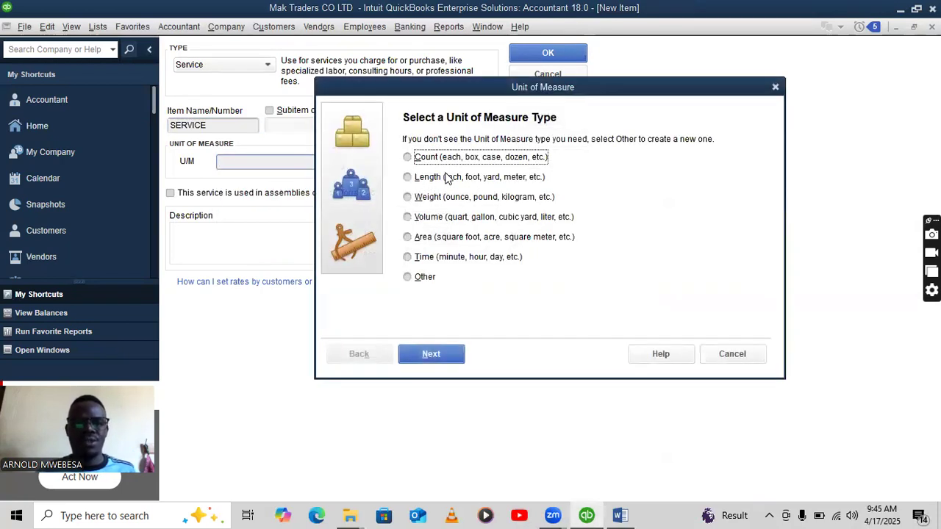
pyautogui.click(436, 278)
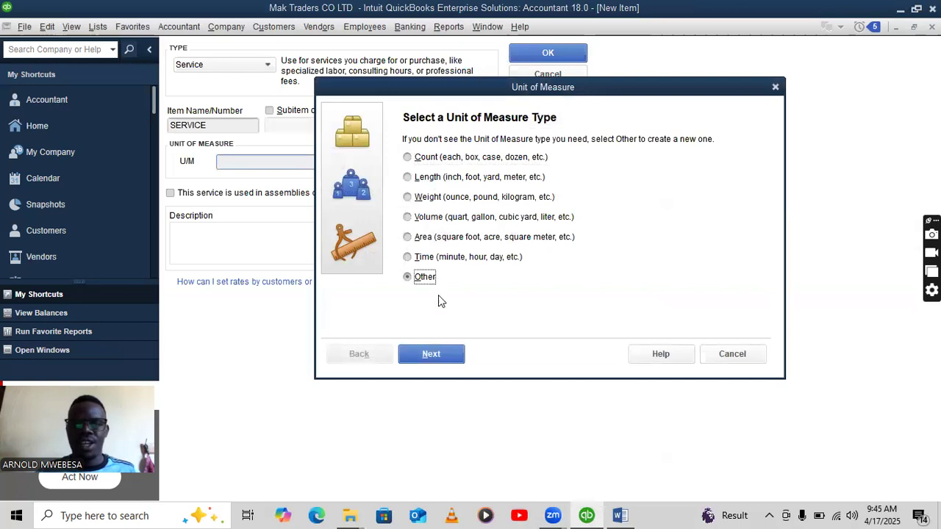
pyautogui.click(431, 356)
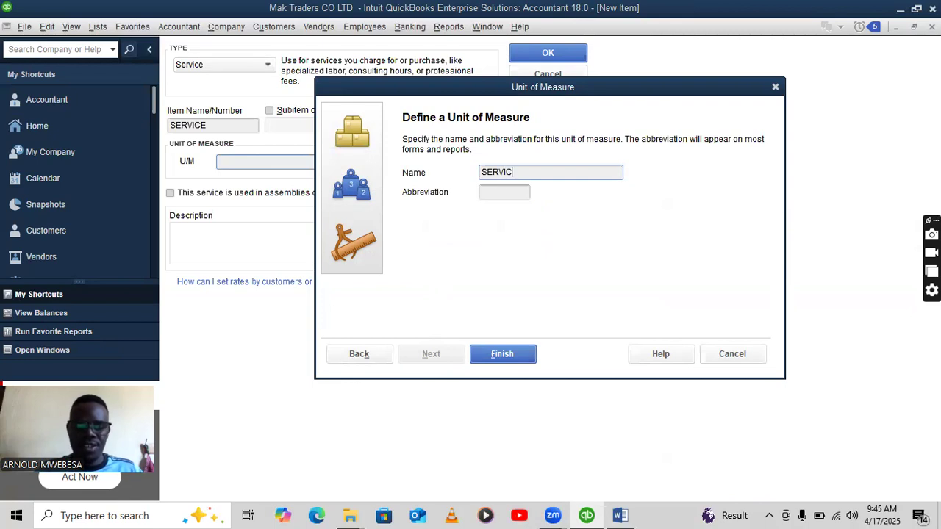
pyautogui.click(517, 193)
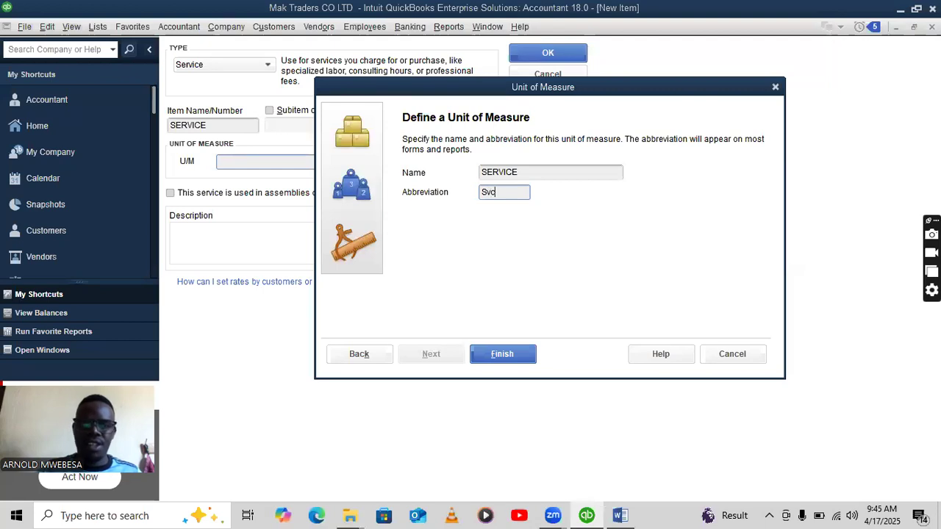
pyautogui.click(502, 354)
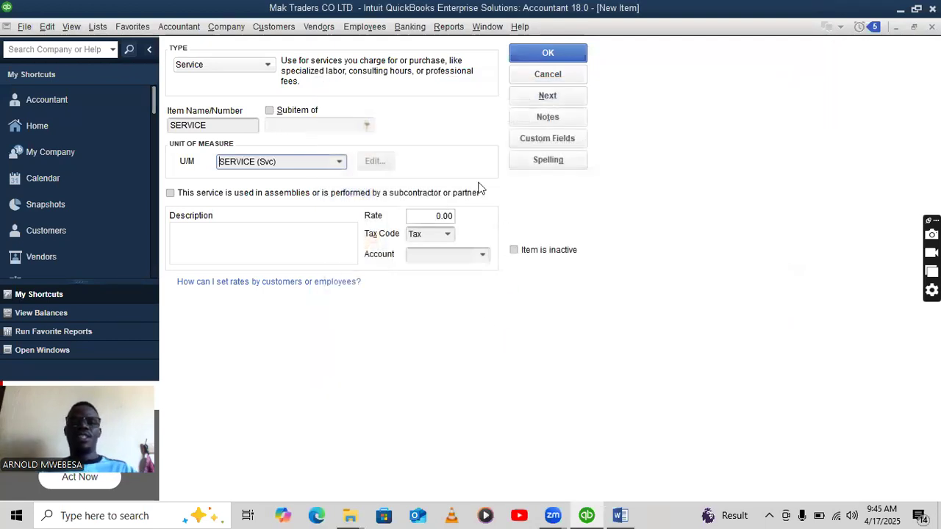
# Give SERVICE a 30,000.00 rate, description IV004 and the Sales account, then save it.
pyautogui.click(422, 215)
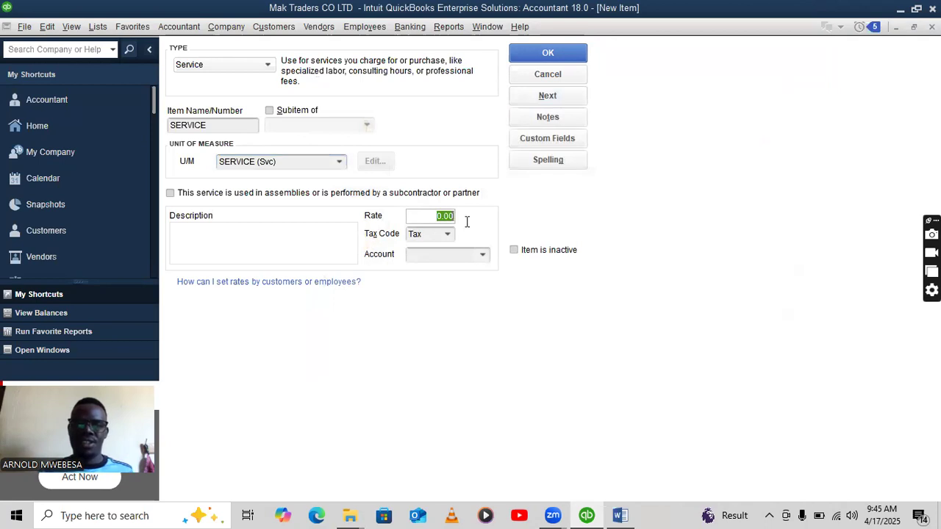
pyautogui.write('30,000')
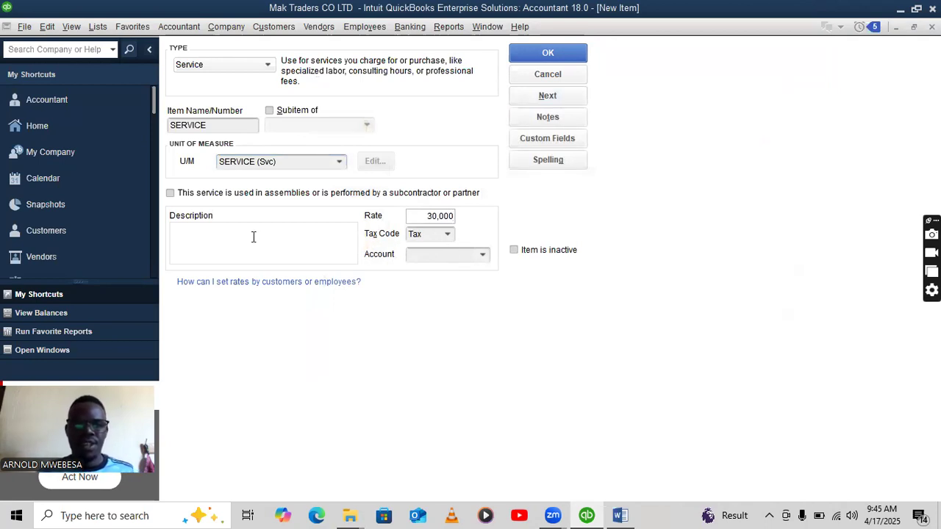
pyautogui.click(253, 237)
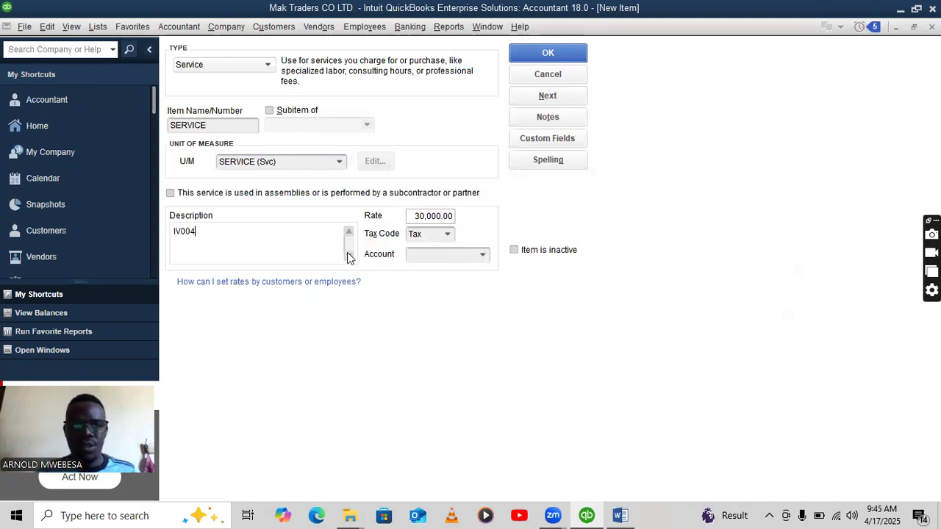
pyautogui.click(483, 256)
pyautogui.click(444, 274)
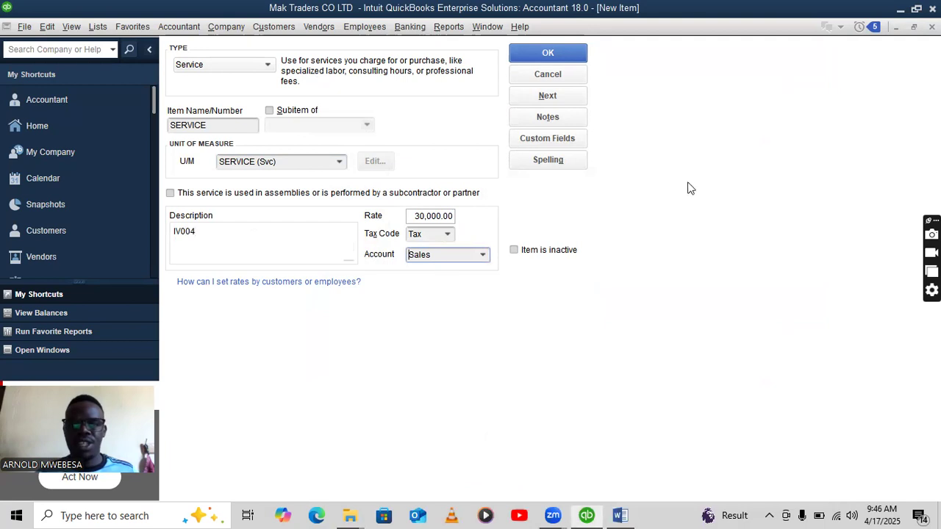
pyautogui.click(561, 51)
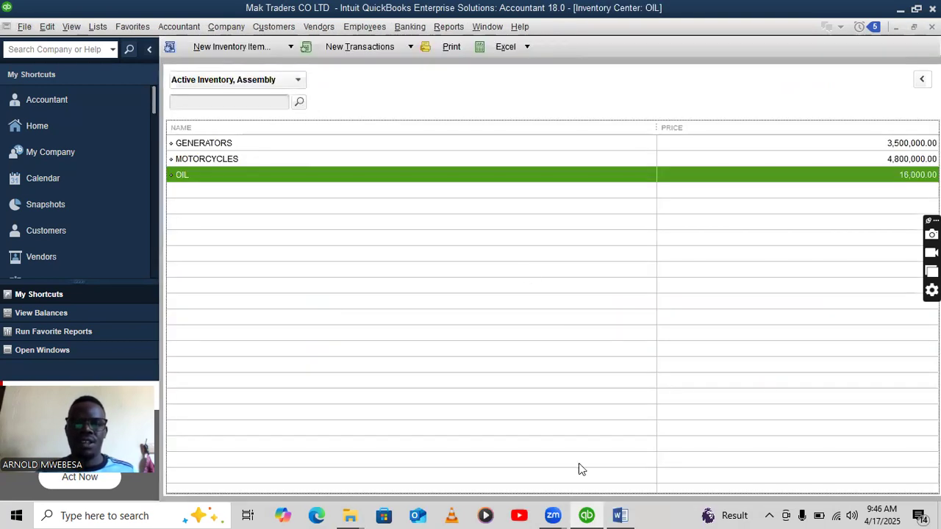
# Return to the Word assignment and scroll to the inventory table and January 2023 transactions.
pyautogui.click(621, 514)
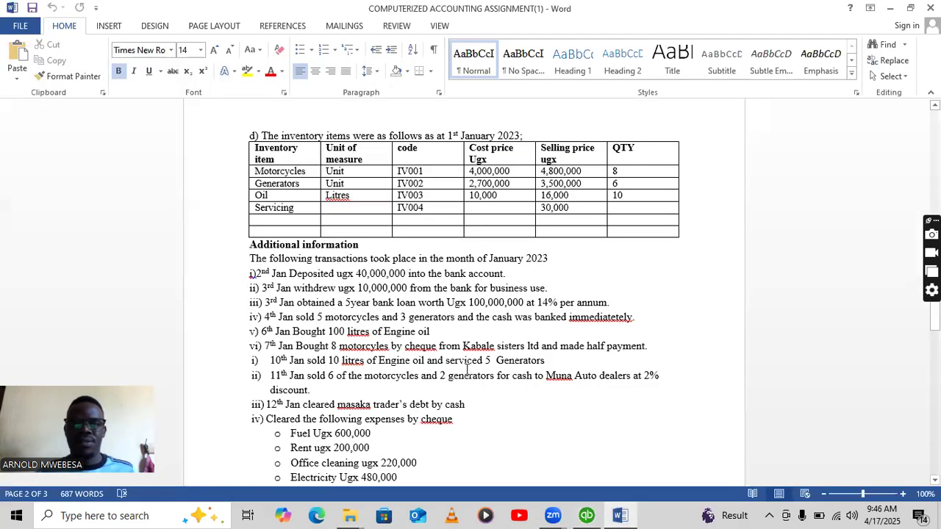
pyautogui.scroll(-2, 344, 120)
pyautogui.scroll(2, 344, 120)
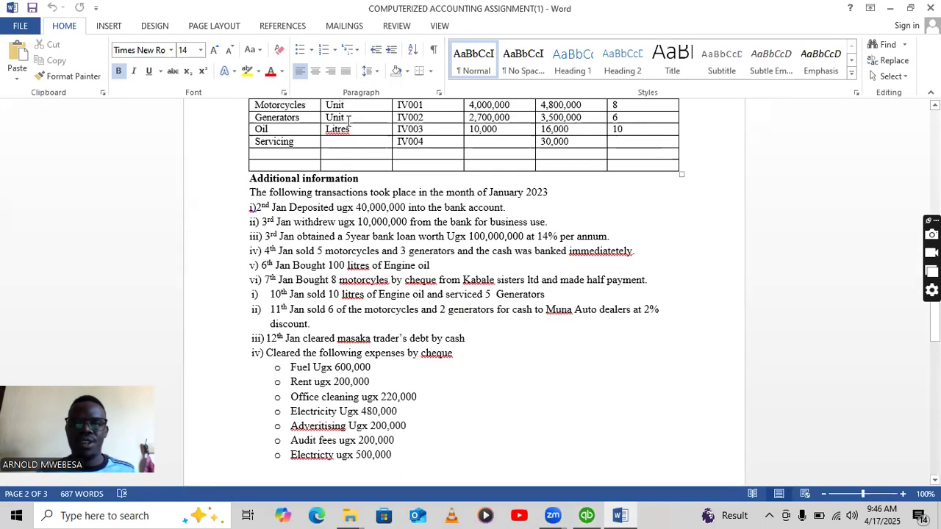
pyautogui.scroll(-1, 349, 120)
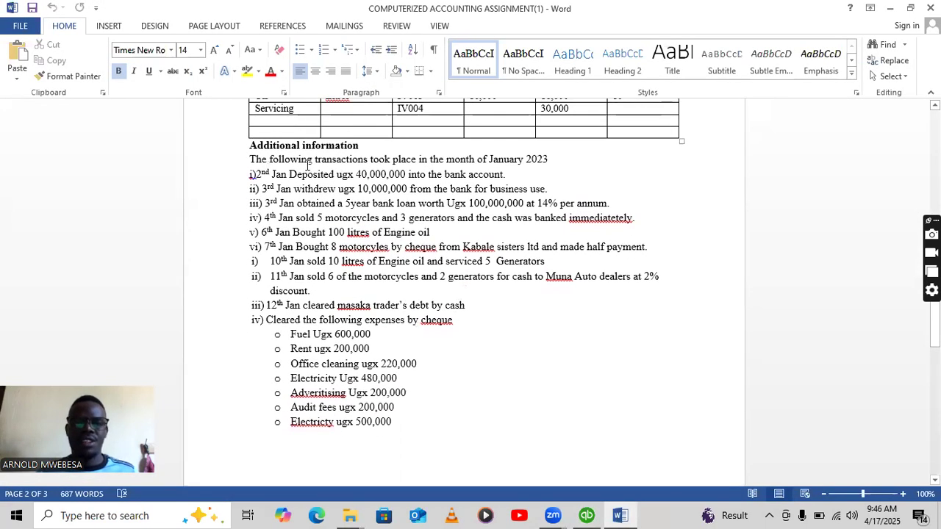
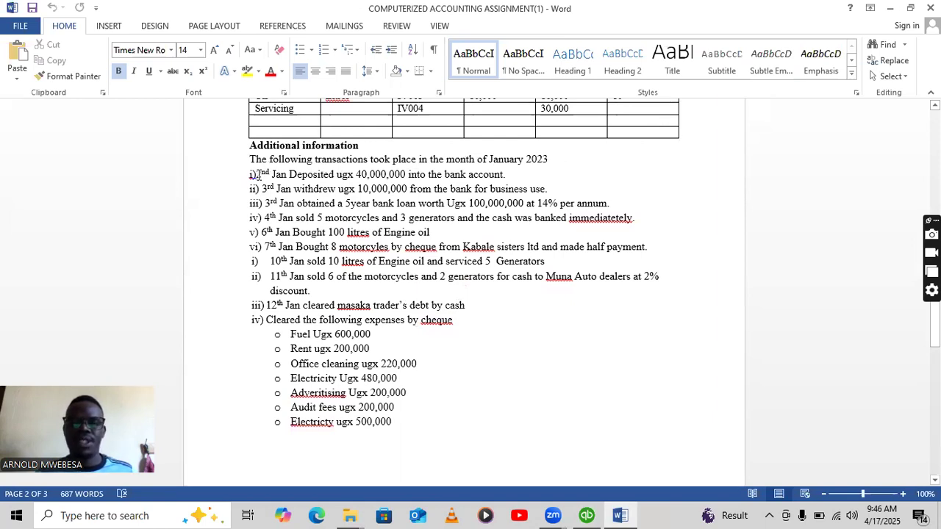
# From the Chart of Accounts right-click menu, start a Make General Journal Entries window.
pyautogui.click(586, 515)
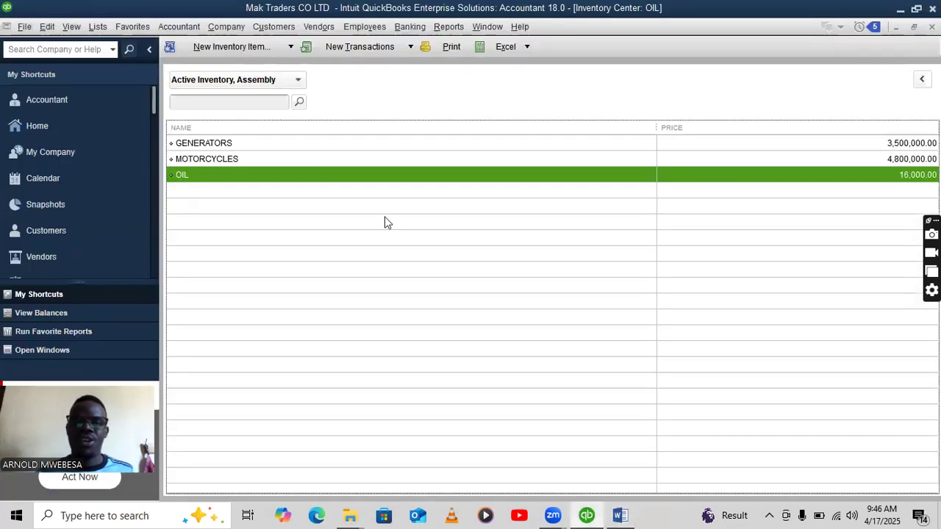
pyautogui.click(52, 123)
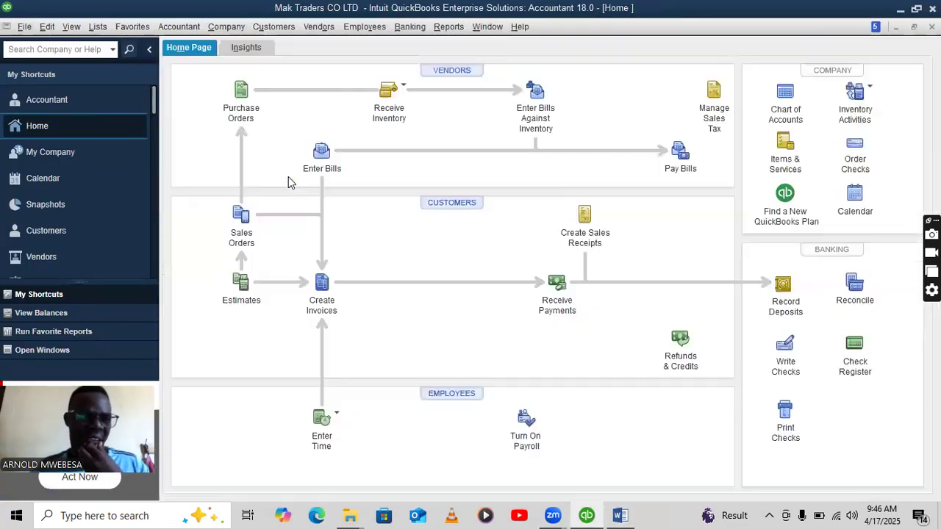
pyautogui.click(785, 96)
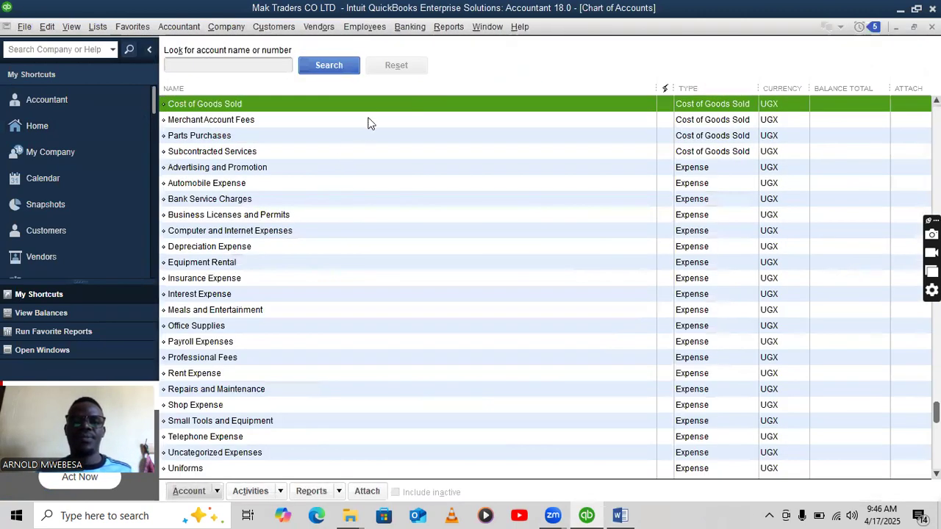
pyautogui.rightClick(373, 104)
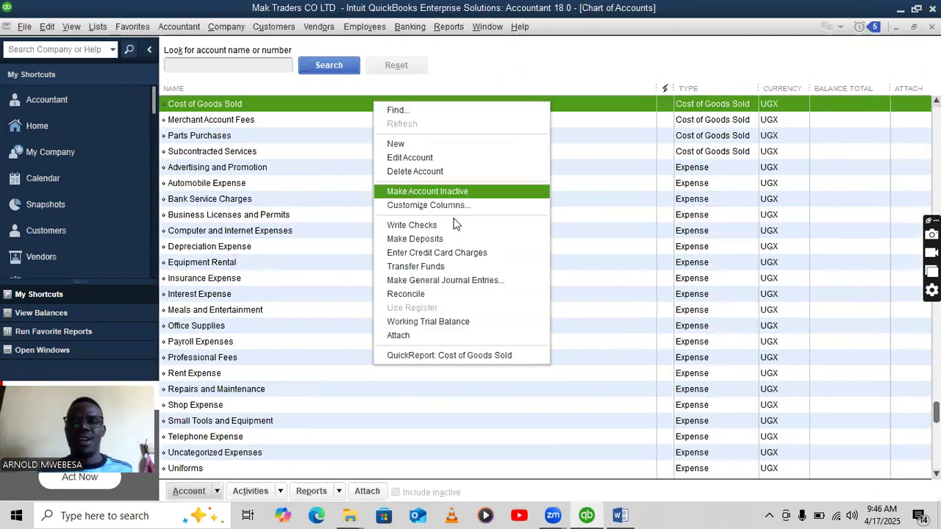
pyautogui.click(434, 283)
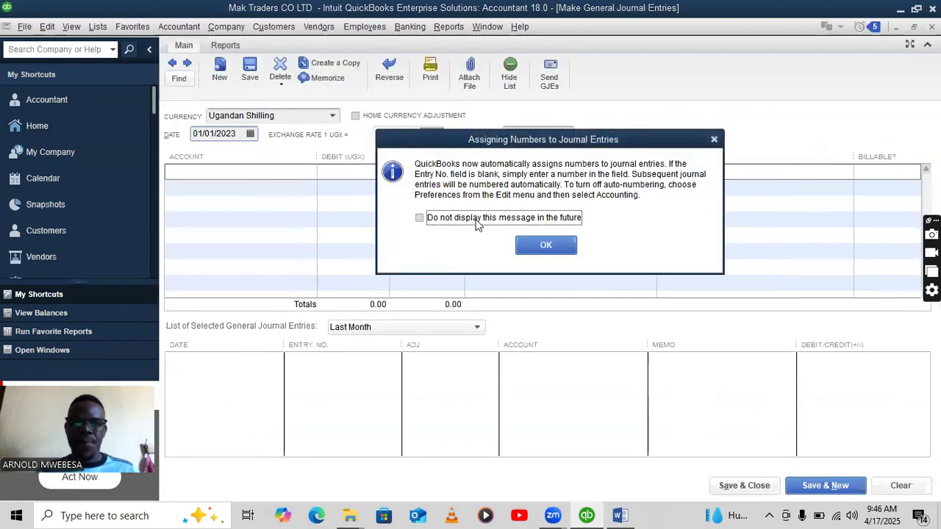
# Turn off the journal-numbering notice and highlight the 2nd Jan 40,000,000 deposit line yellow in Word.
pyautogui.click(431, 221)
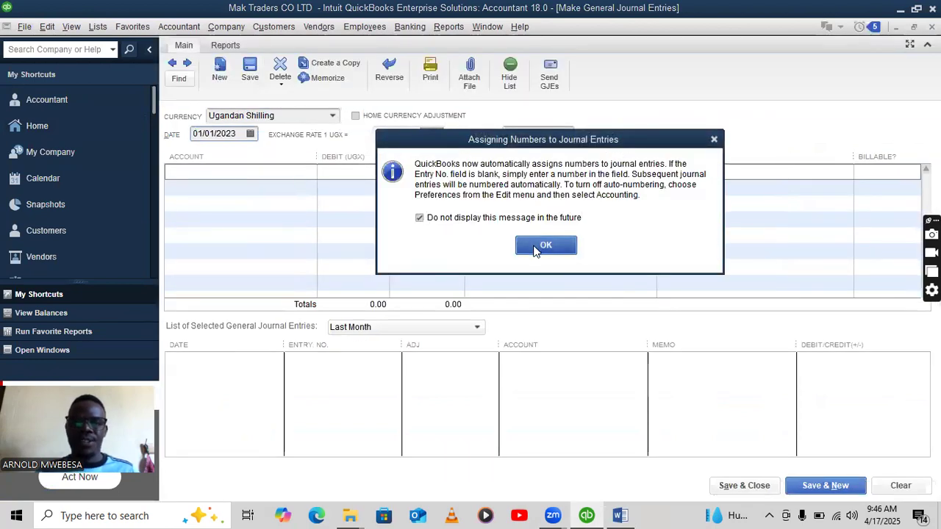
pyautogui.click(542, 244)
pyautogui.click(620, 516)
pyautogui.scroll(-3, 336, 218)
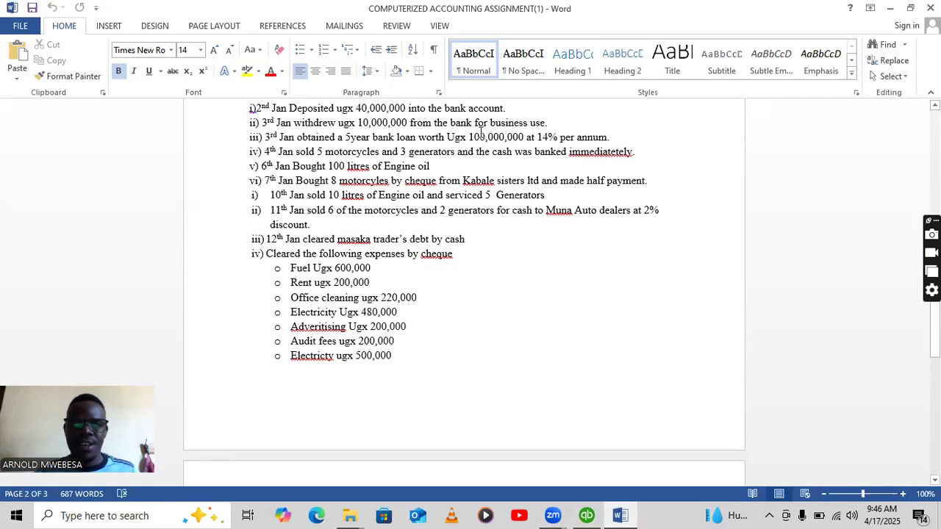
pyautogui.moveTo(508, 112); pyautogui.dragTo(259, 108)
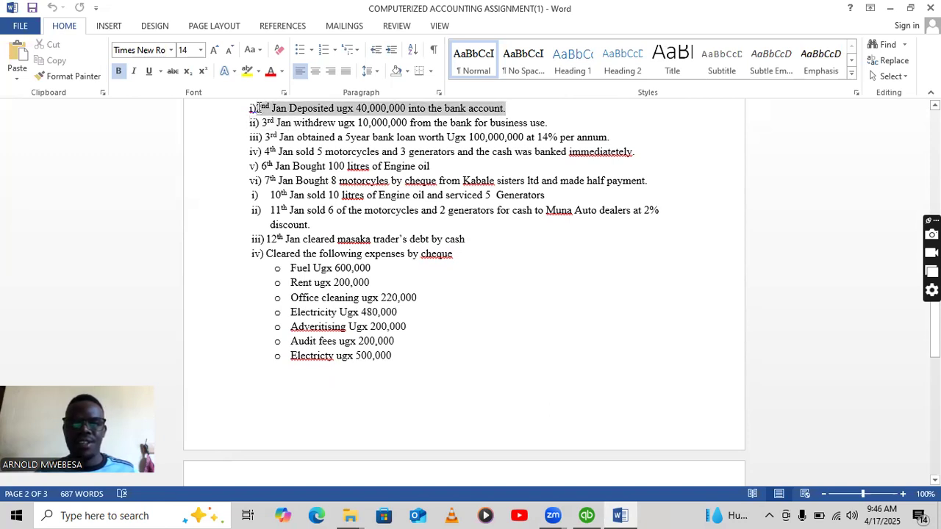
pyautogui.click(247, 71)
pyautogui.click(465, 173)
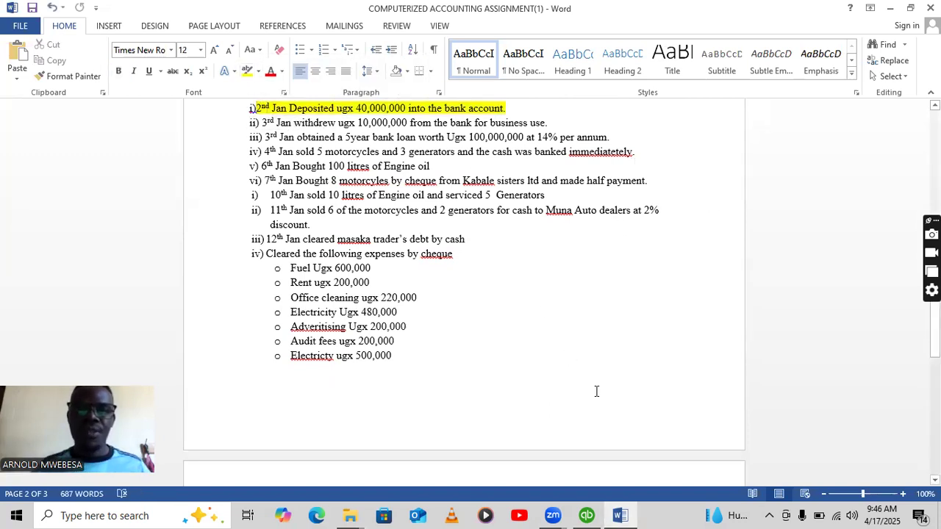
pyautogui.click(587, 515)
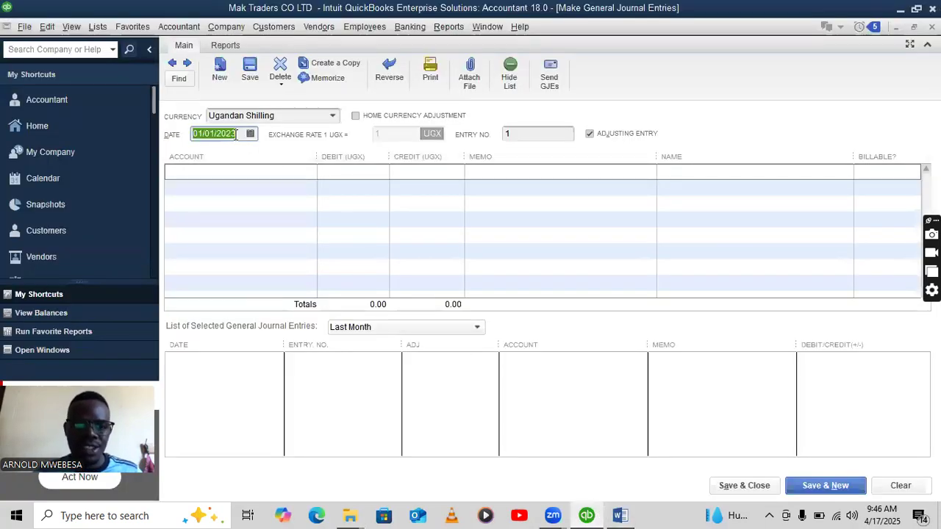
# Date the journal entry 01/02/2023 and debit CENTENARY BANK 40,000,000.
pyautogui.click(217, 133)
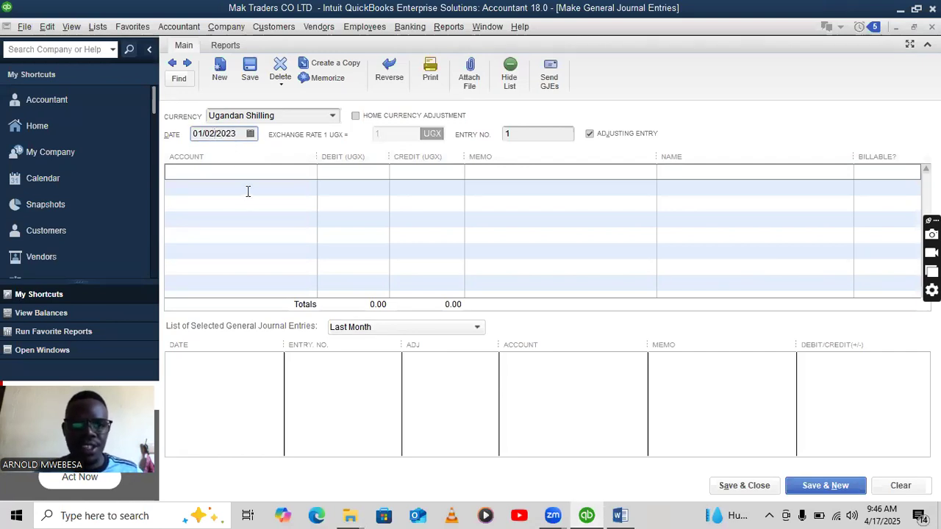
pyautogui.click(286, 171)
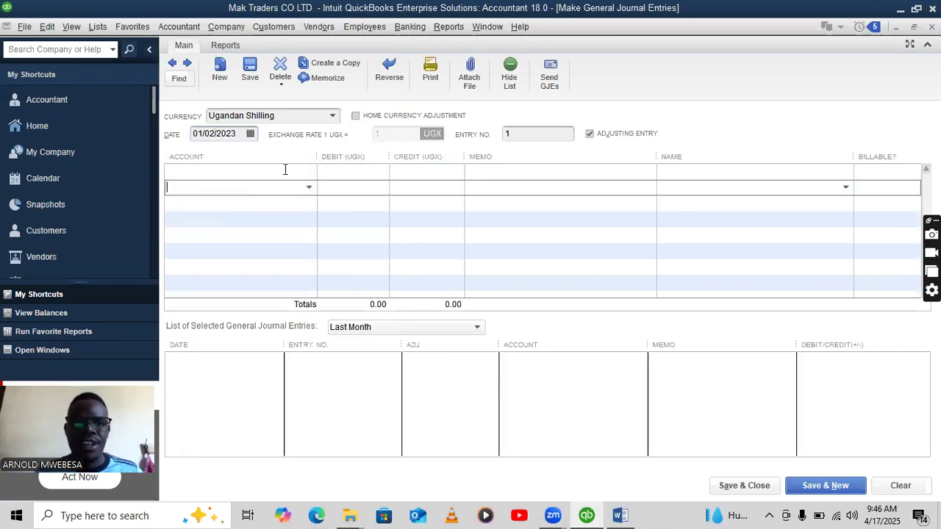
pyautogui.click(309, 172)
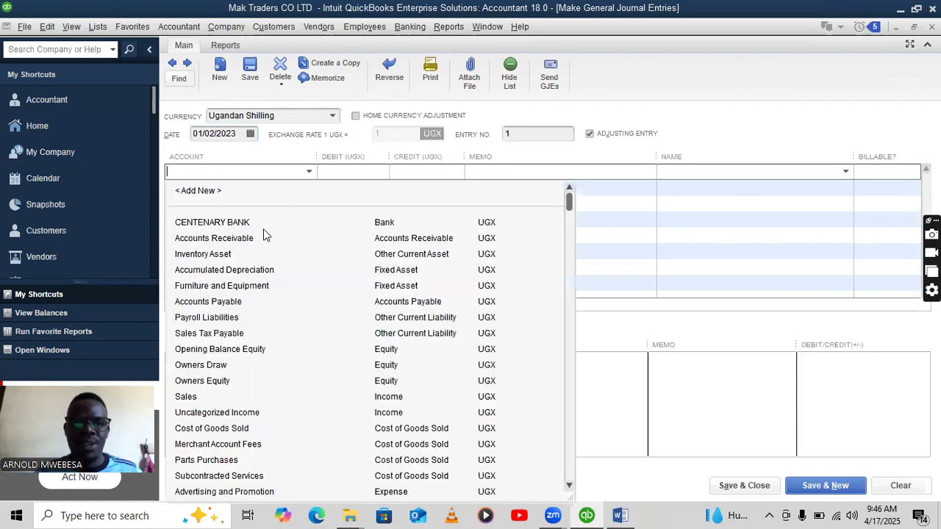
pyautogui.click(220, 222)
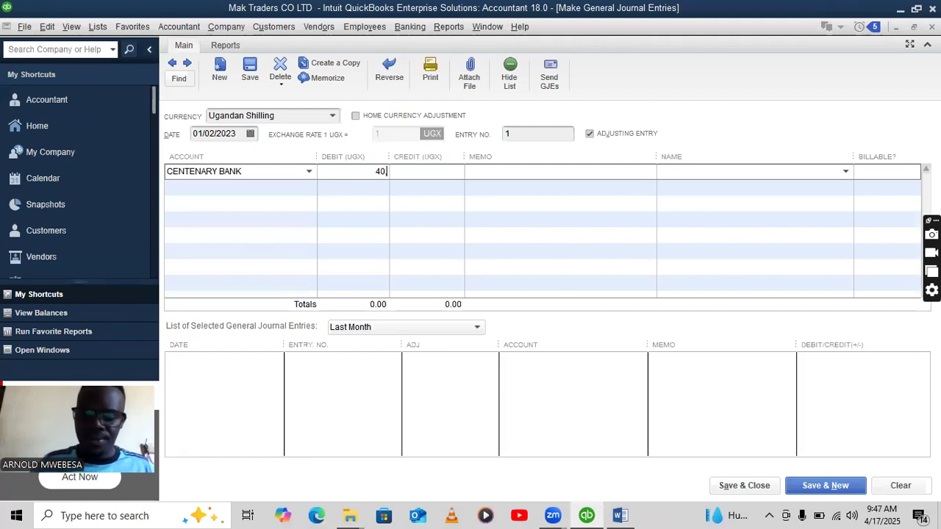
pyautogui.write('40,000,000')
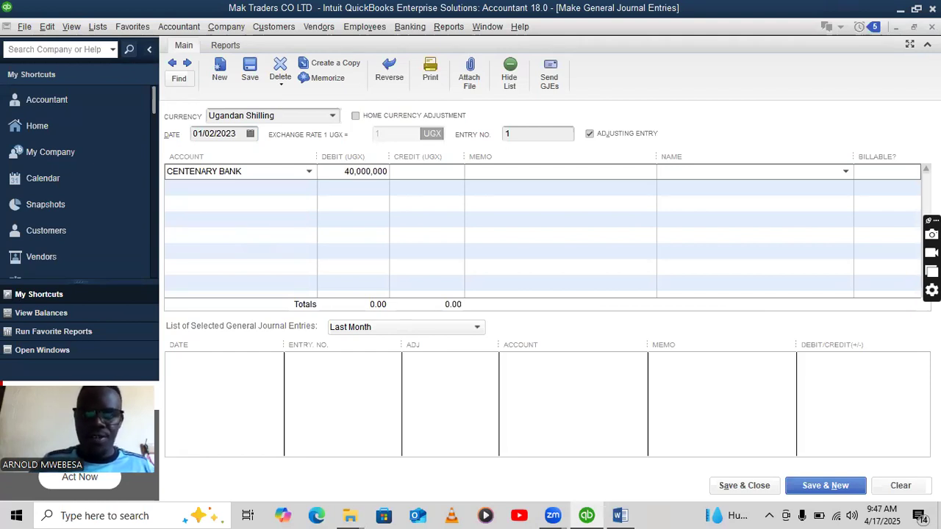
# Create a new bank account PETTY CASH on the second journal line.
pyautogui.click(308, 189)
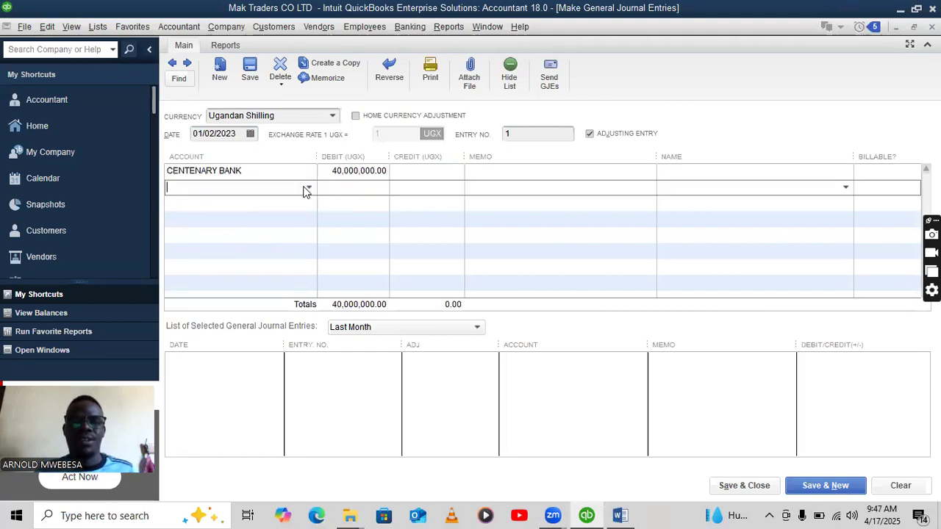
pyautogui.click(309, 187)
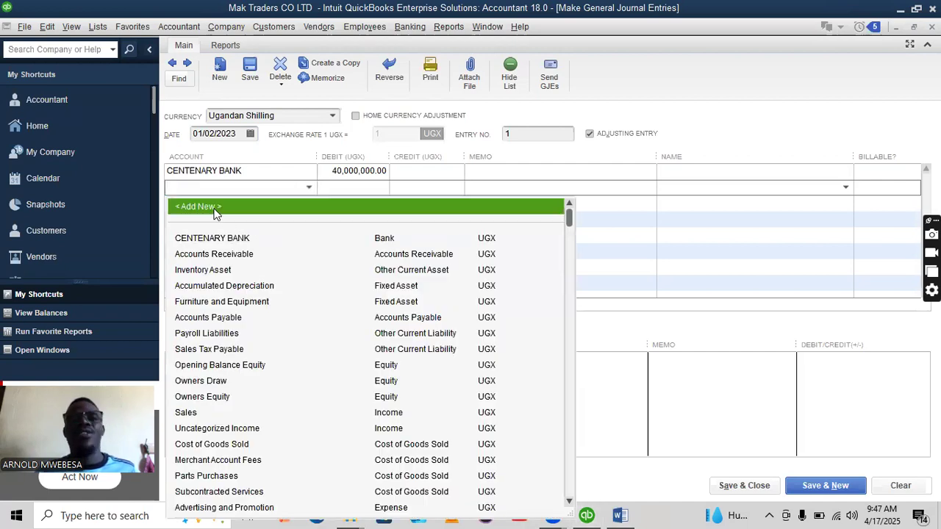
pyautogui.click(218, 211)
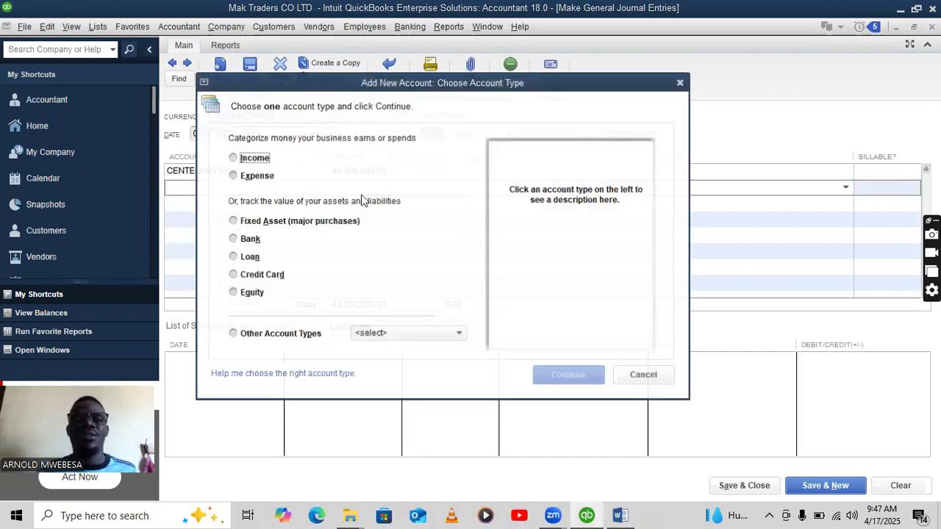
pyautogui.click(234, 238)
pyautogui.click(573, 373)
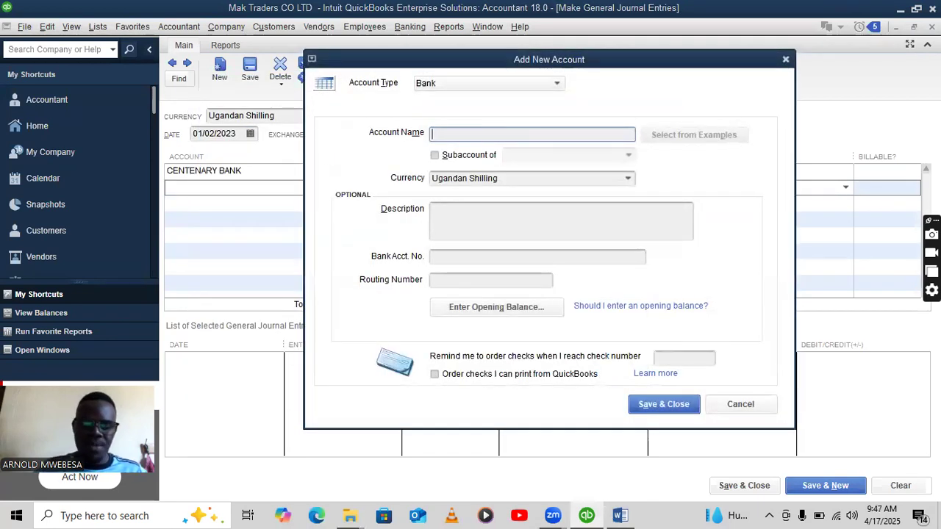
pyautogui.write('PETTY CASH')
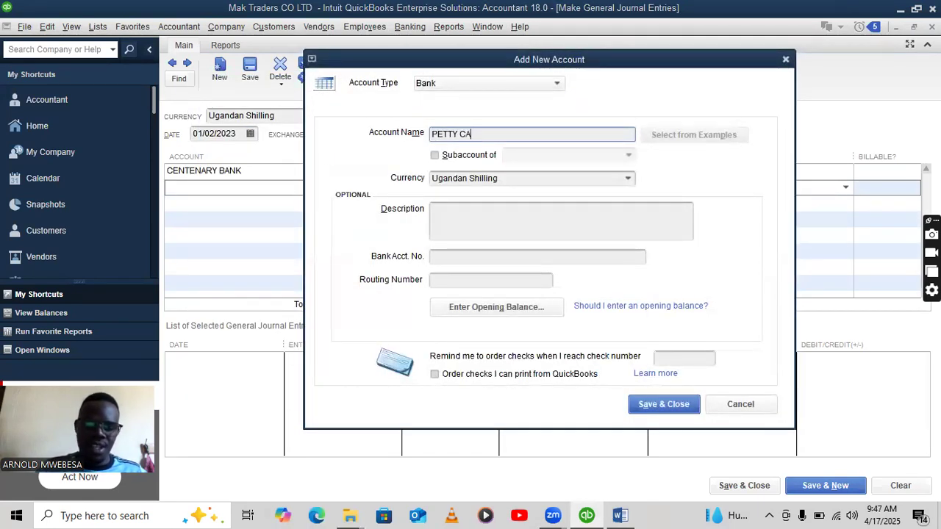
pyautogui.click(664, 404)
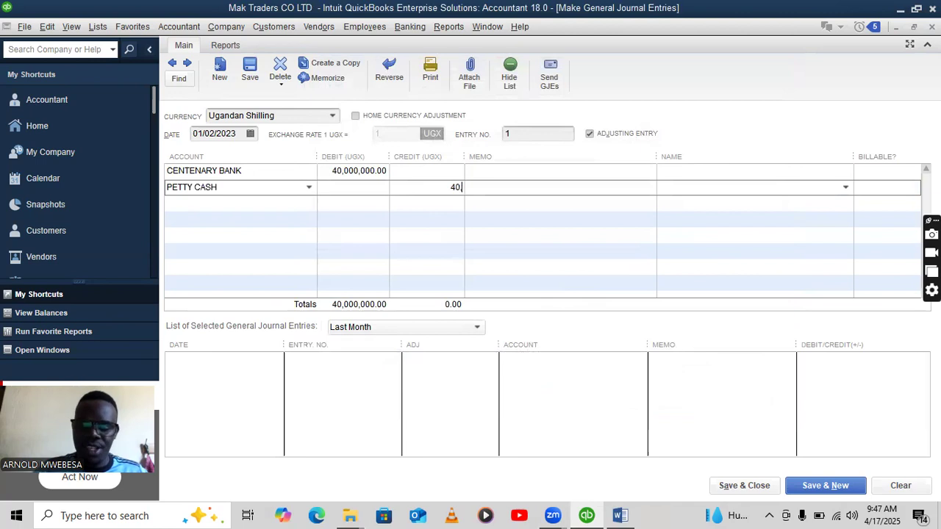
# Credit PETTY CASH 40,000,000 and save the entry, accepting the past-date warning.
pyautogui.write('40,000,000')
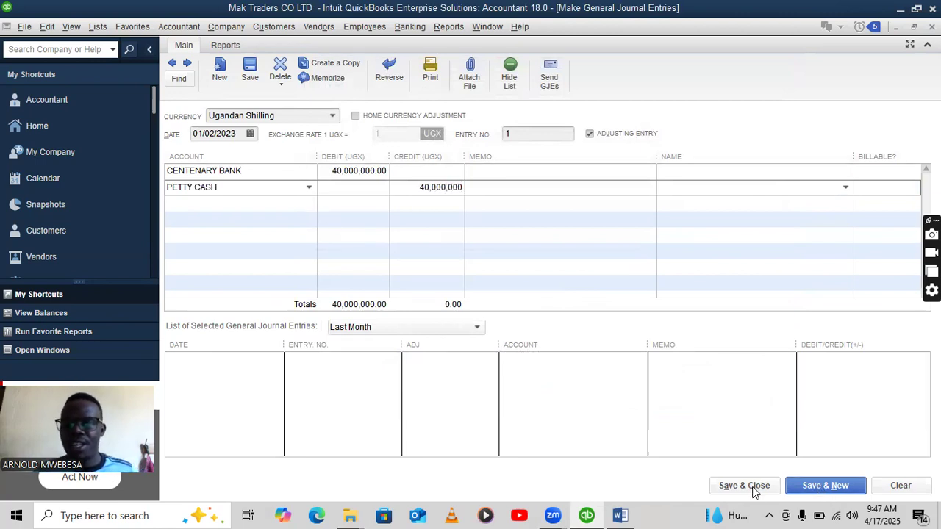
pyautogui.click(809, 488)
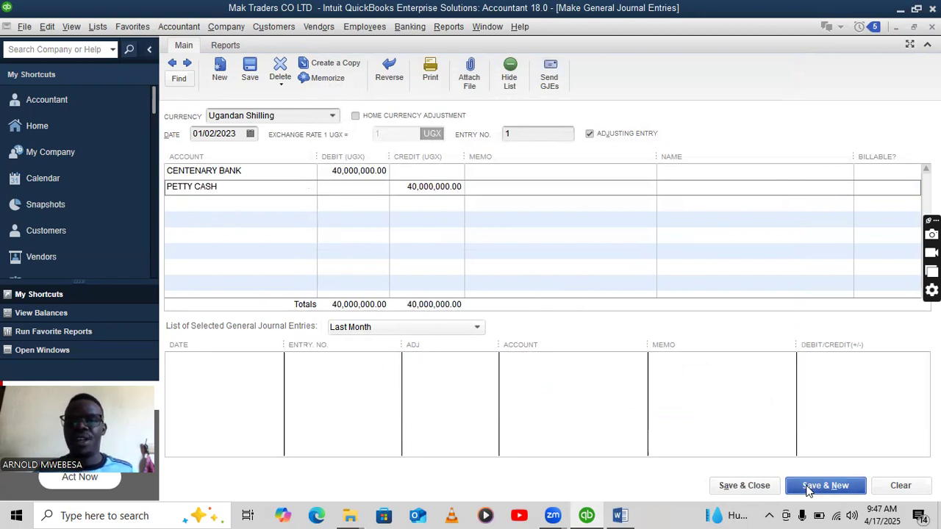
pyautogui.click(443, 250)
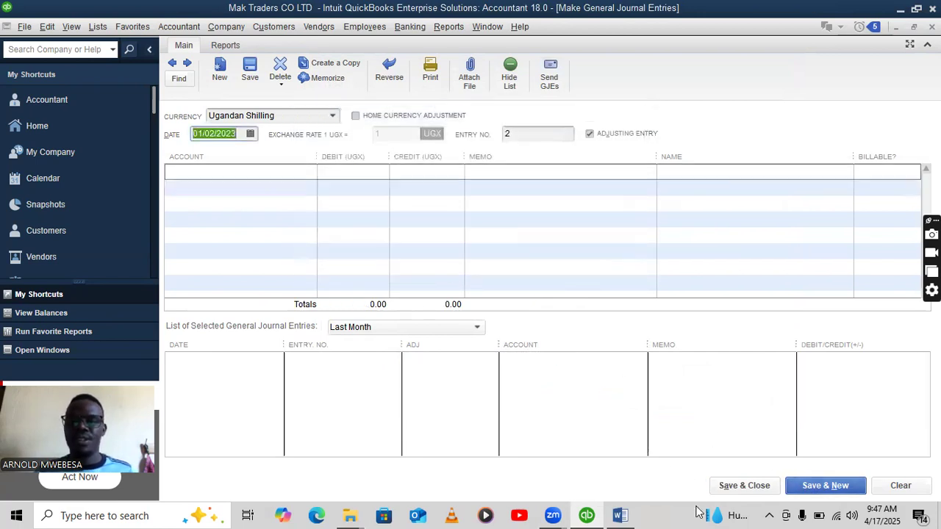
# Apply yellow highlight to line ii, the 3rd Jan ugx 10,000,000 withdrawal, in Word.
pyautogui.click(620, 515)
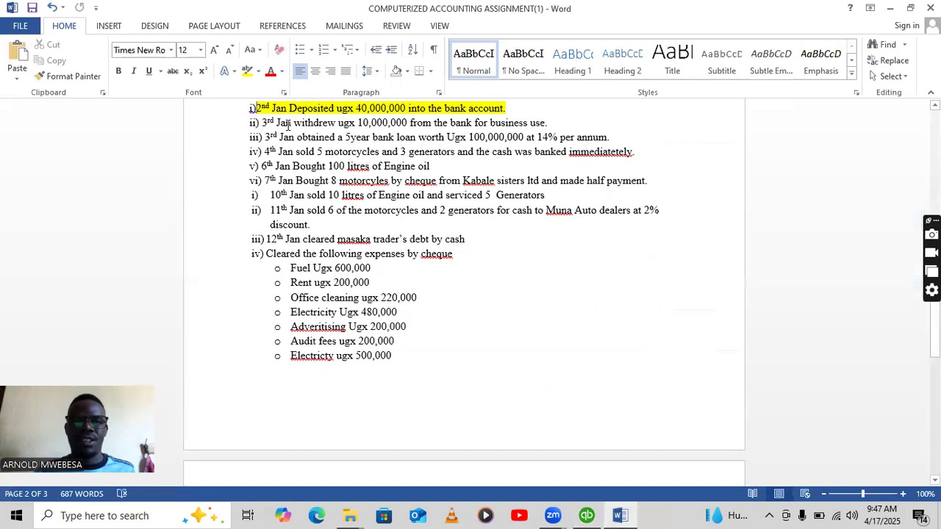
pyautogui.moveTo(548, 126); pyautogui.dragTo(248, 118)
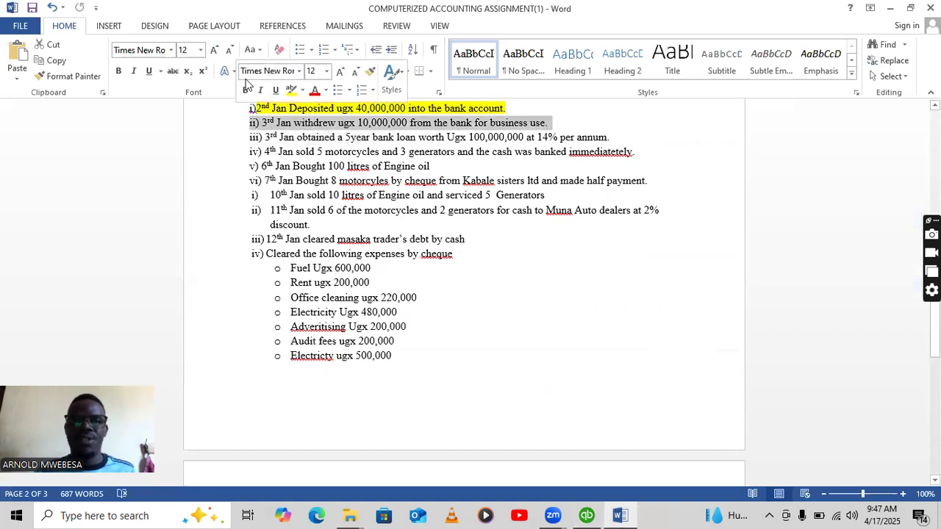
pyautogui.click(291, 89)
pyautogui.click(392, 166)
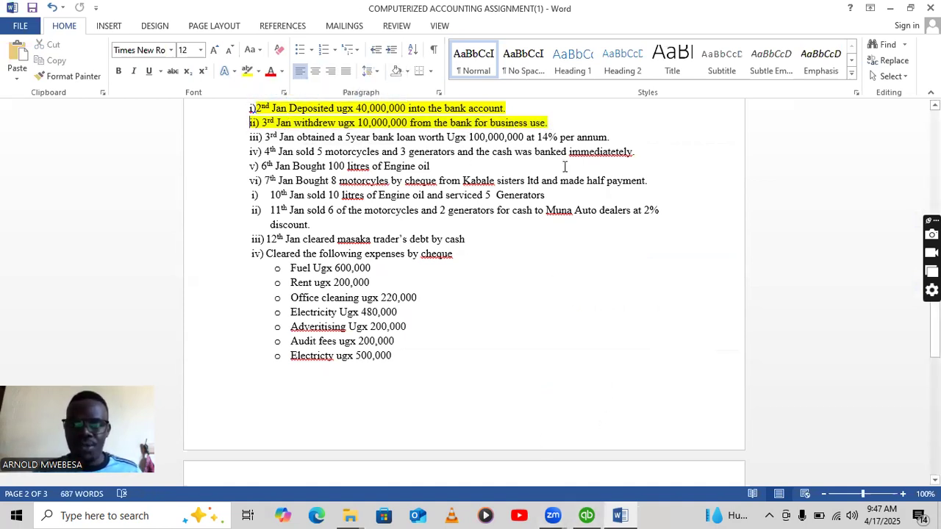
pyautogui.click(587, 516)
# Create a new expense account DRAWINGS ACCOUNT on the first journal line.
pyautogui.click(302, 173)
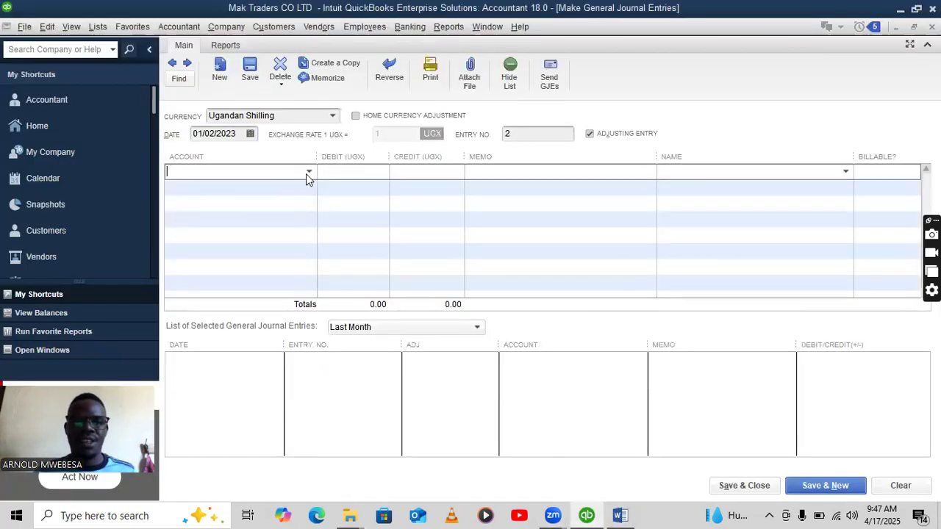
pyautogui.click(308, 174)
pyautogui.click(240, 193)
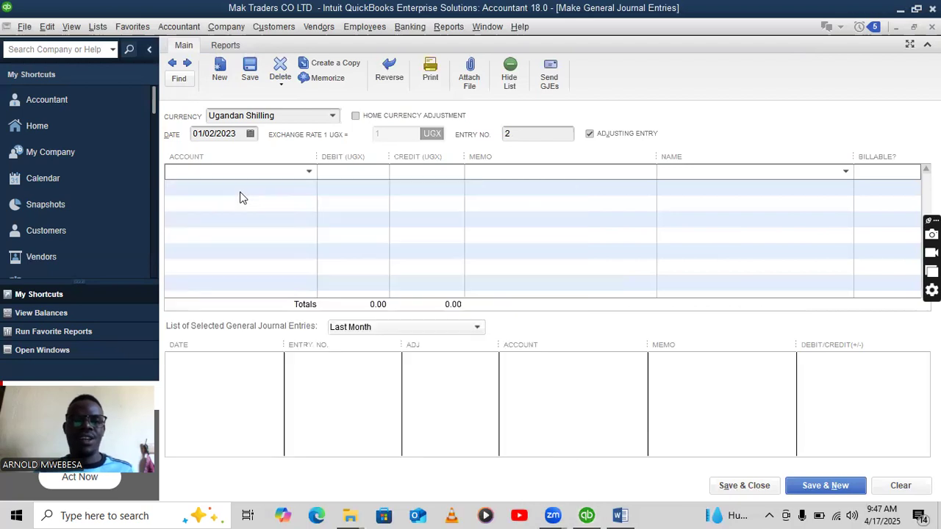
pyautogui.click(262, 174)
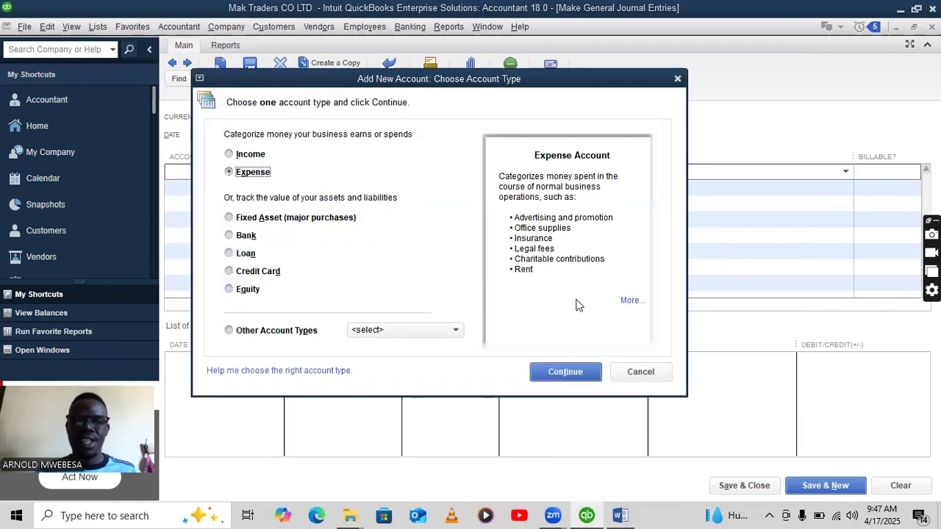
pyautogui.click(563, 372)
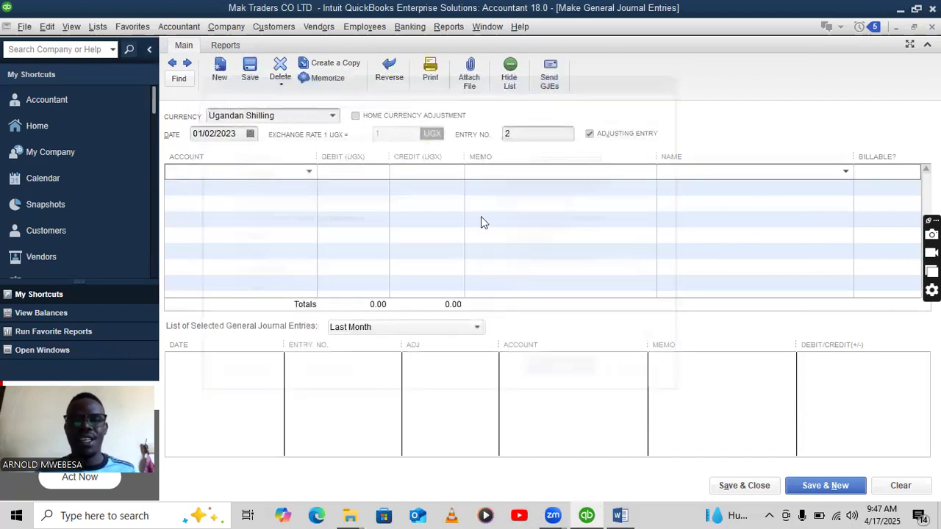
pyautogui.write('DRAWINGS ACCOUNT')
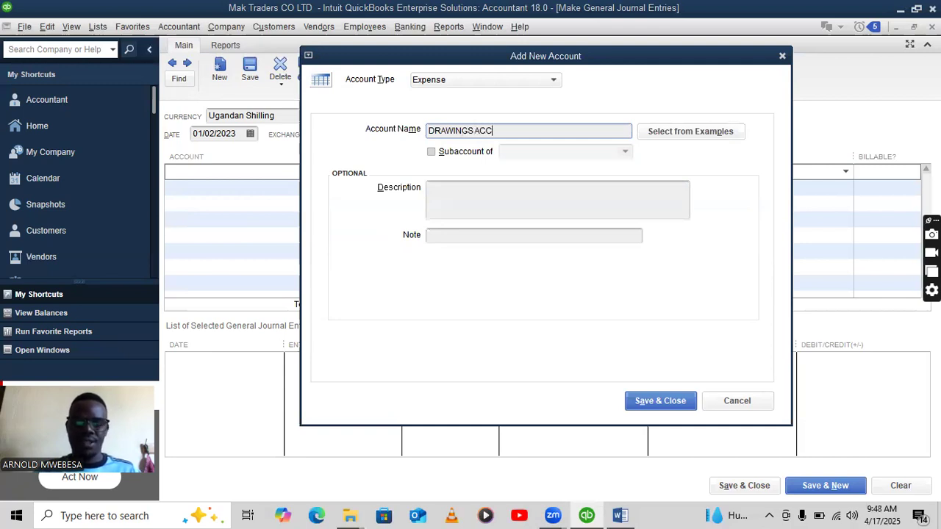
pyautogui.click(638, 401)
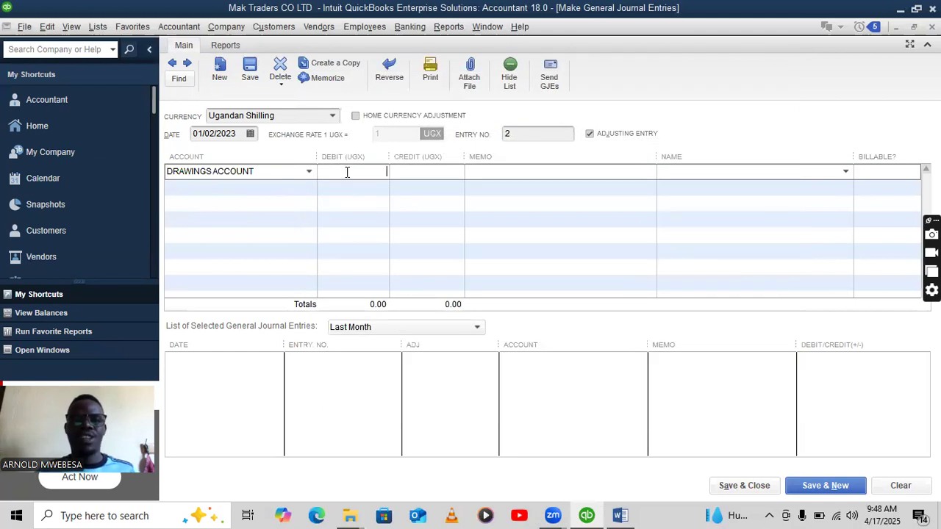
# Debit DRAWINGS ACCOUNT 10,000,000, credit CENTENARY BANK, and save, accepting the past-date warning.
pyautogui.click(620, 516)
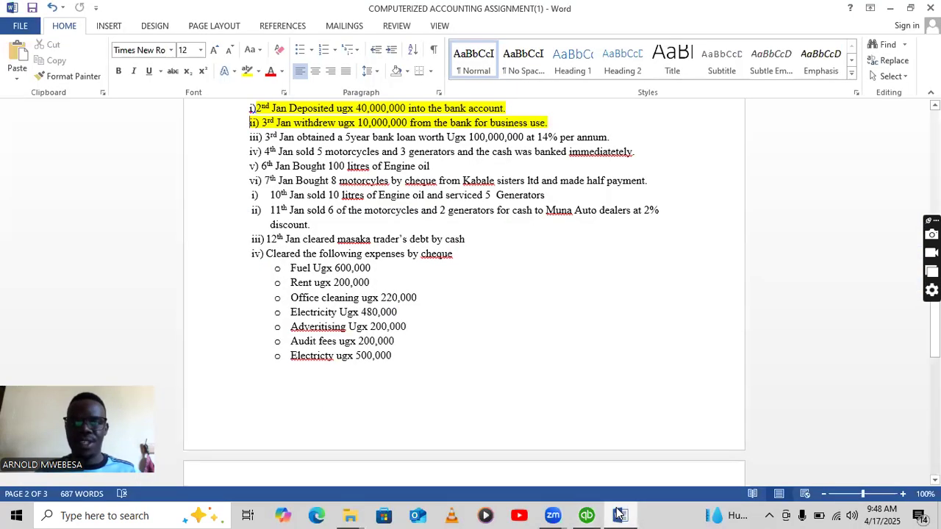
pyautogui.click(590, 514)
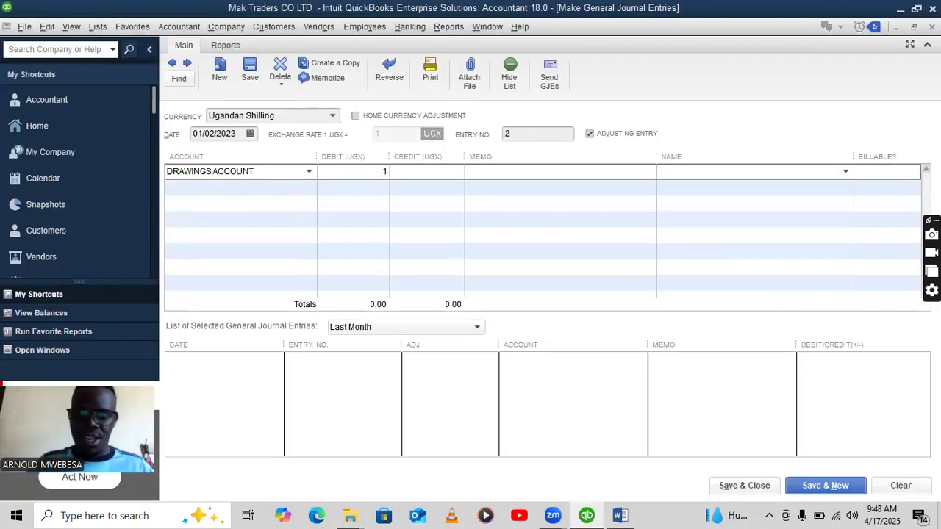
pyautogui.write('000')
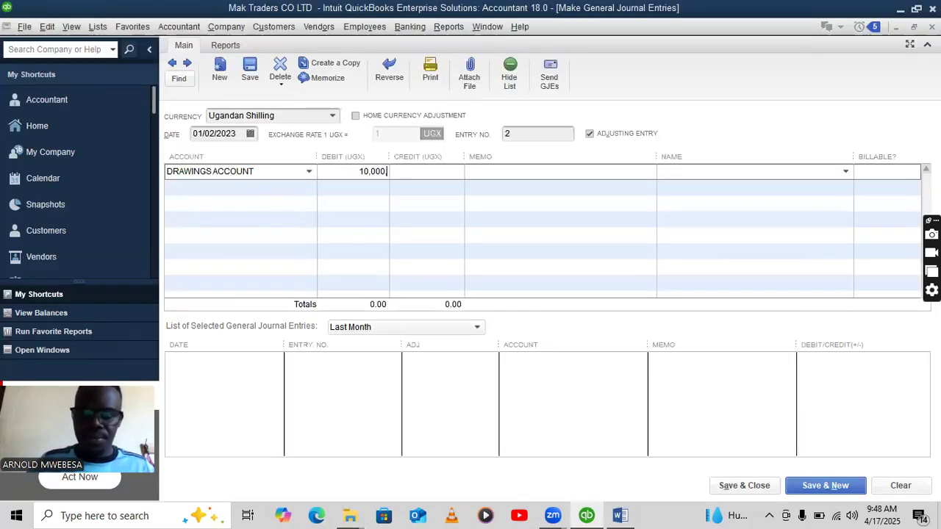
pyautogui.click(307, 189)
pyautogui.click(310, 190)
pyautogui.click(255, 236)
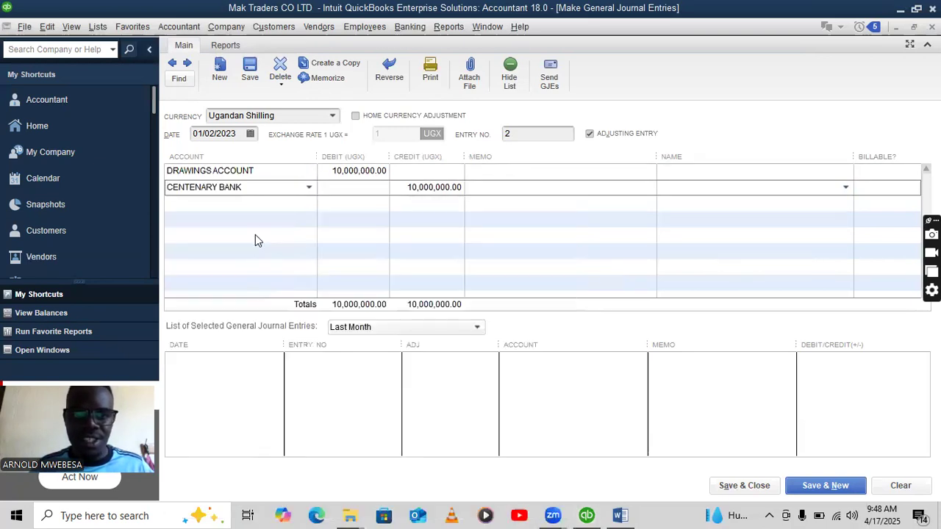
pyautogui.click(838, 483)
pyautogui.click(441, 252)
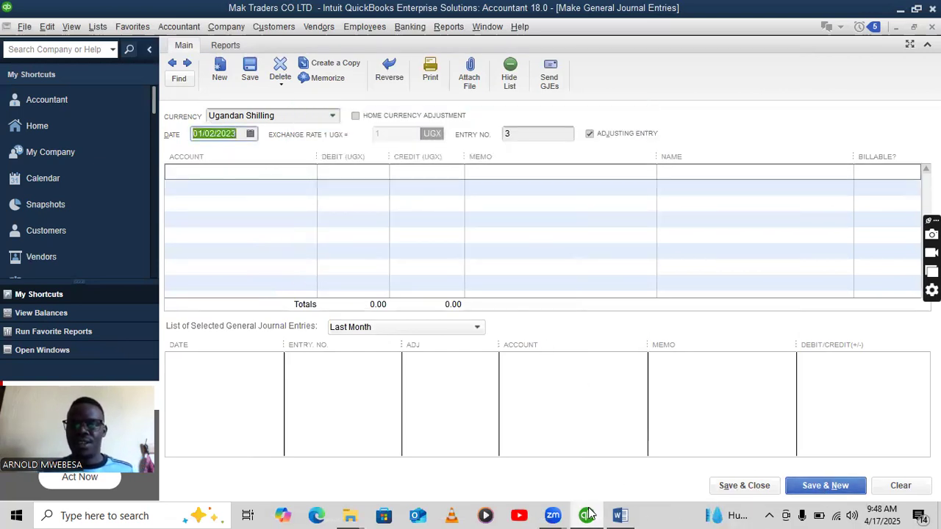
# Highlight the 3rd Jan bank loan line yellow in the Word brief.
pyautogui.click(620, 516)
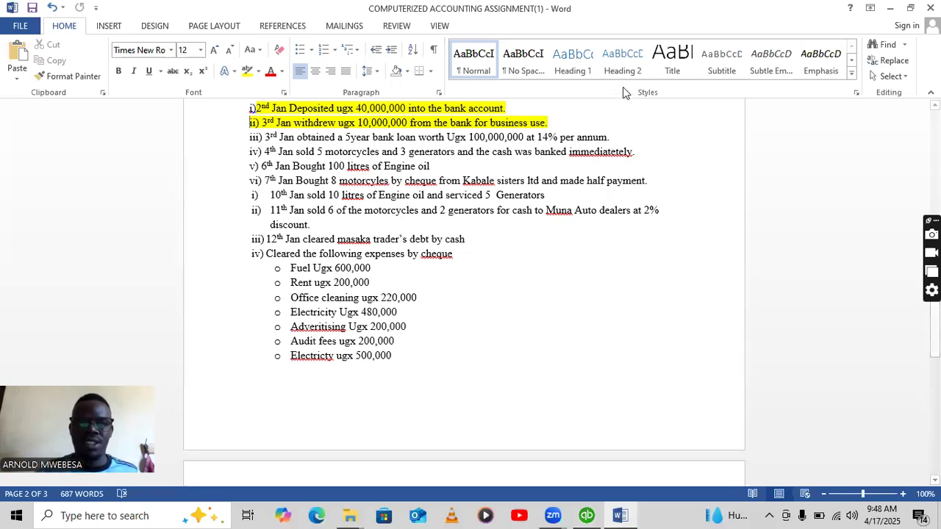
pyautogui.moveTo(616, 137); pyautogui.dragTo(420, 140)
pyautogui.moveTo(223, 137)
pyautogui.mouseDown()
pyautogui.moveTo(223, 124)
pyautogui.moveTo(223, 139)
pyautogui.mouseUp()
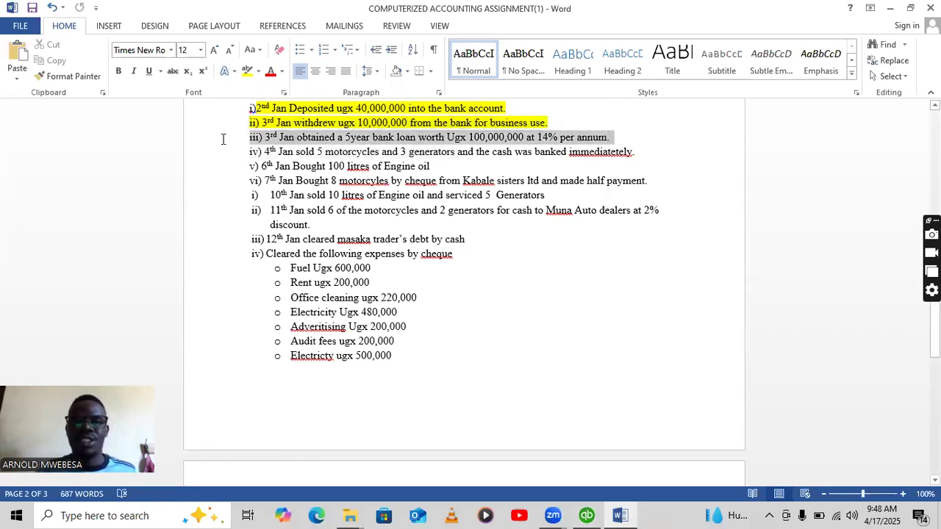
pyautogui.click(247, 71)
pyautogui.click(425, 153)
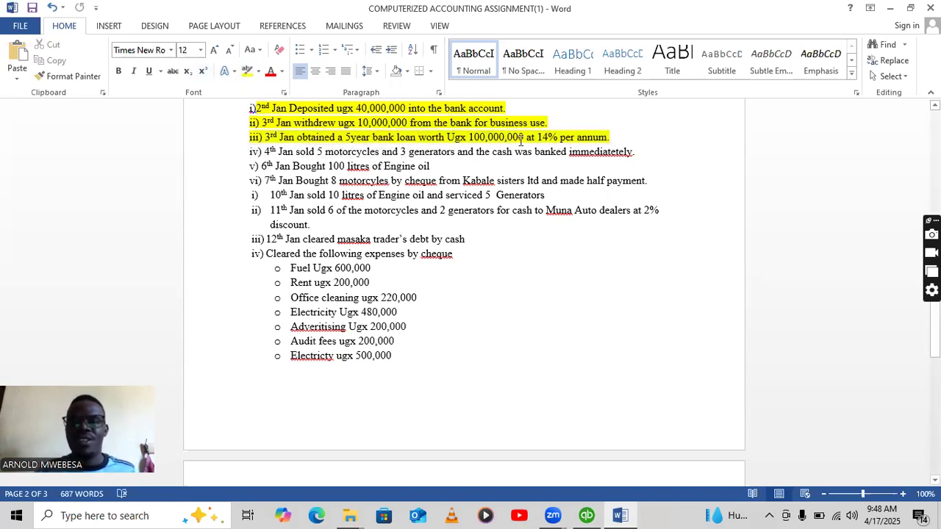
pyautogui.click(587, 515)
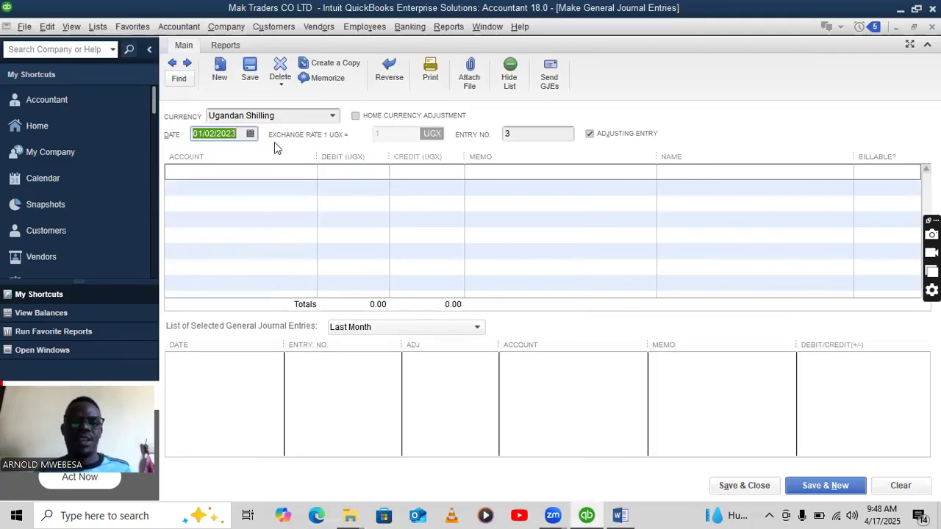
# Change the journal entry date to 01/03/2023.
pyautogui.click(213, 135)
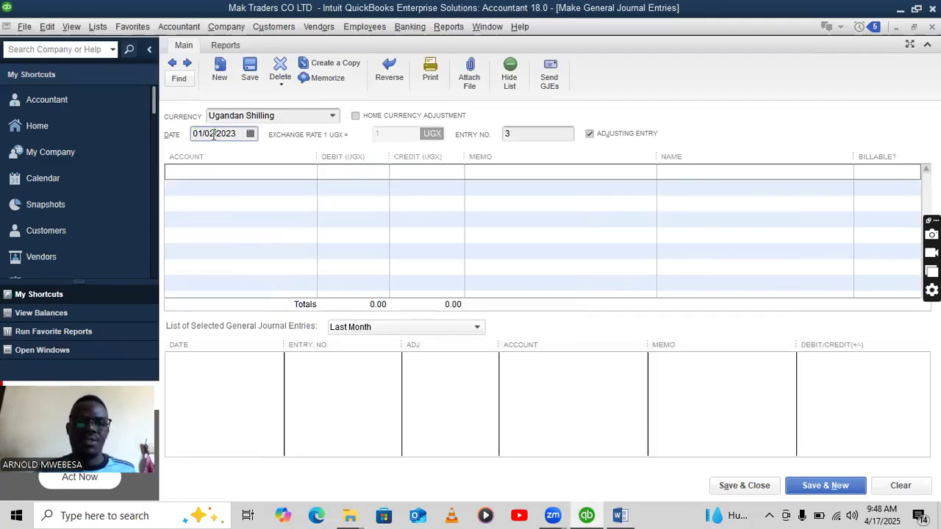
pyautogui.write('3/')
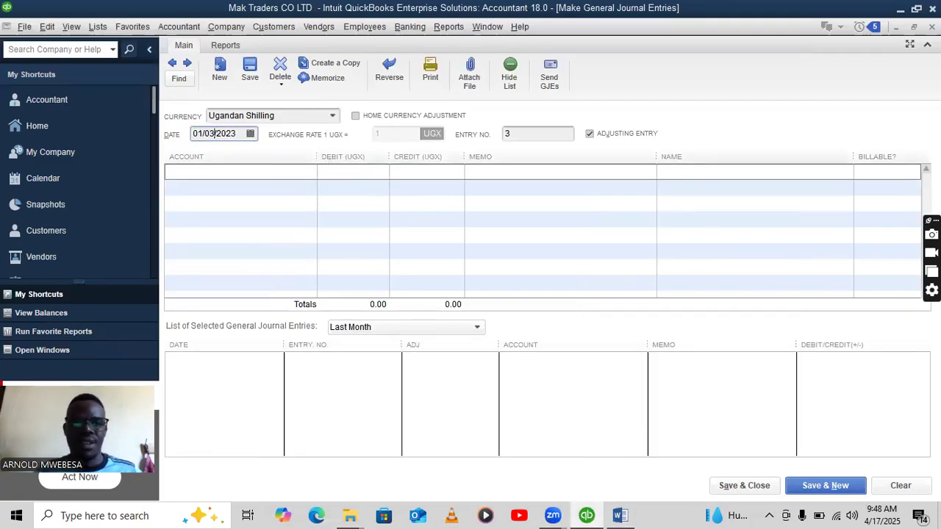
pyautogui.click(621, 514)
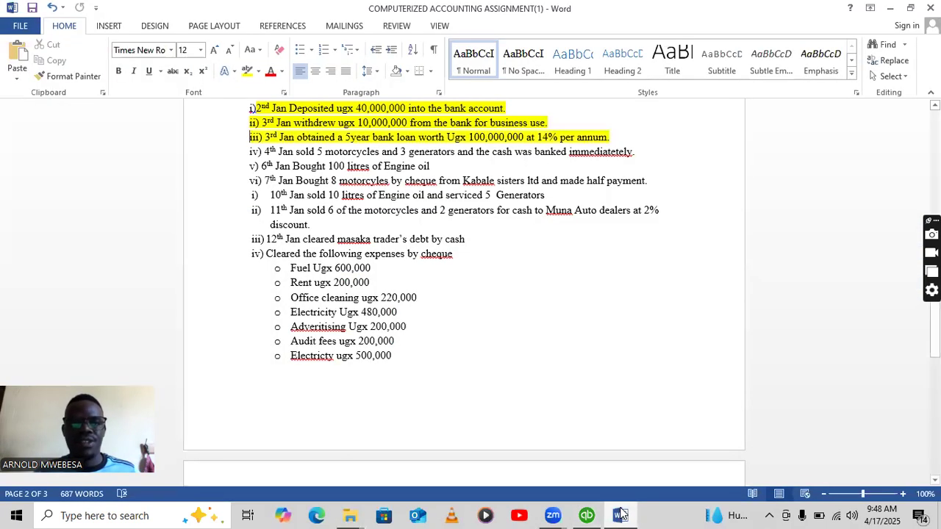
pyautogui.click(586, 515)
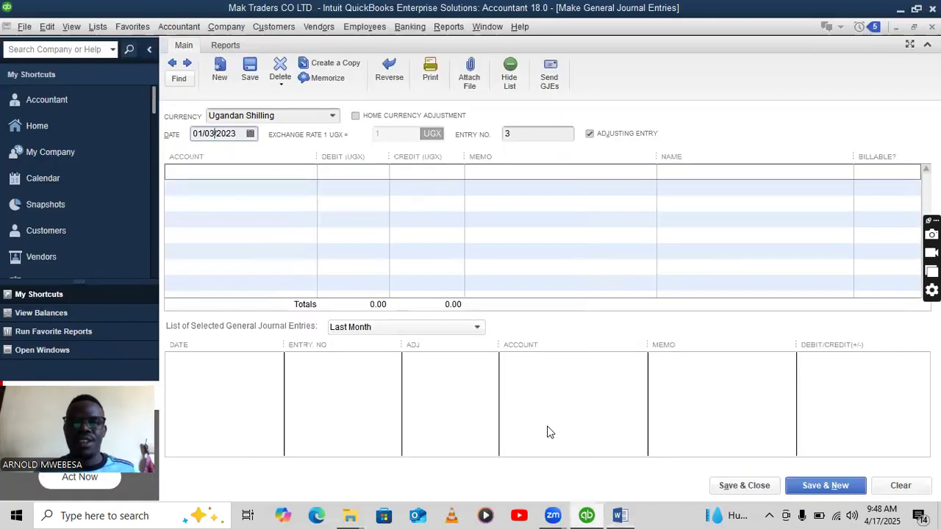
# Create a new Loan-type account LOAN ACCOUNT on the first journal line.
pyautogui.click(272, 169)
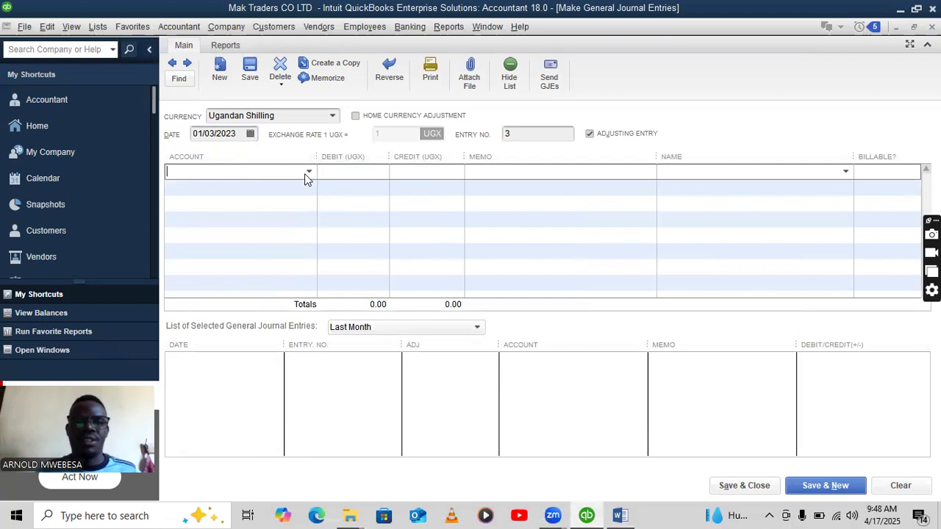
pyautogui.click(306, 174)
pyautogui.click(242, 195)
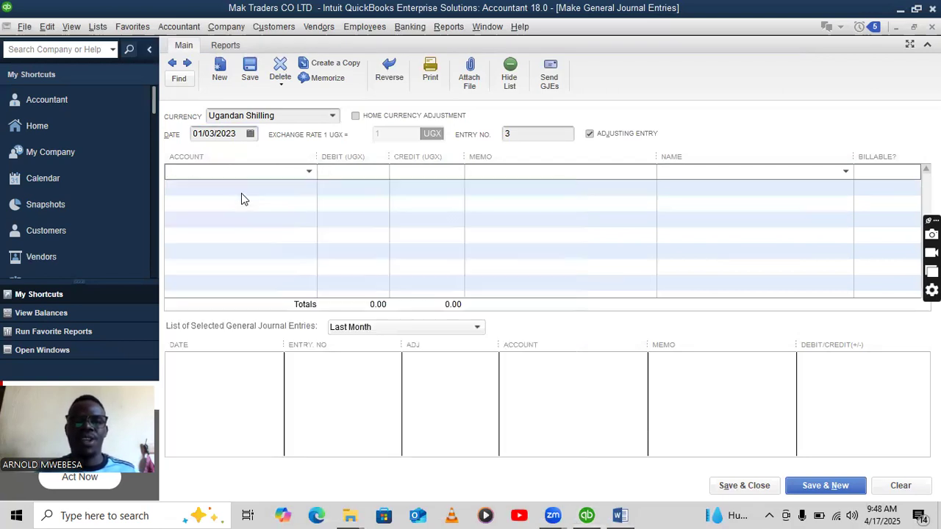
pyautogui.click(241, 252)
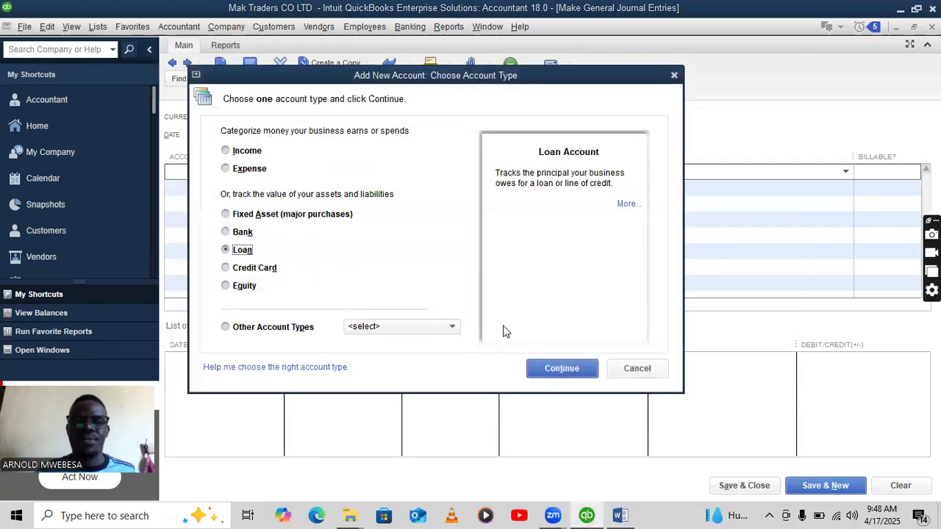
pyautogui.click(561, 368)
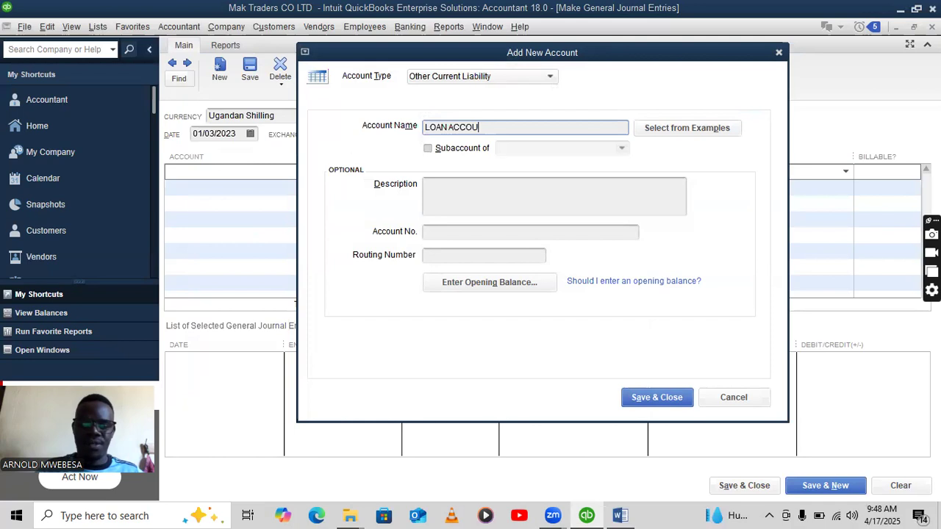
pyautogui.click(654, 397)
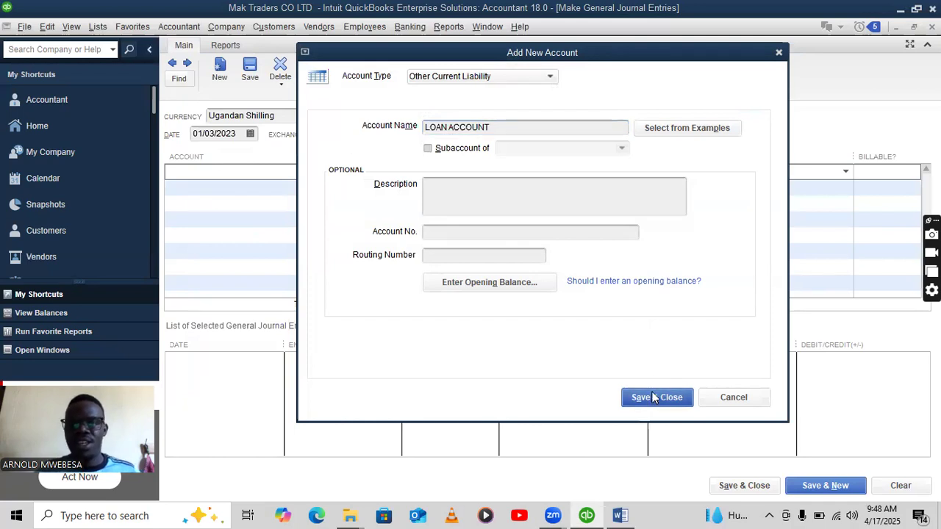
# Debit LOAN ACCOUNT 100,000,000, credit CENTENARY BANK, and save, accepting the past-date warning.
pyautogui.click(347, 170)
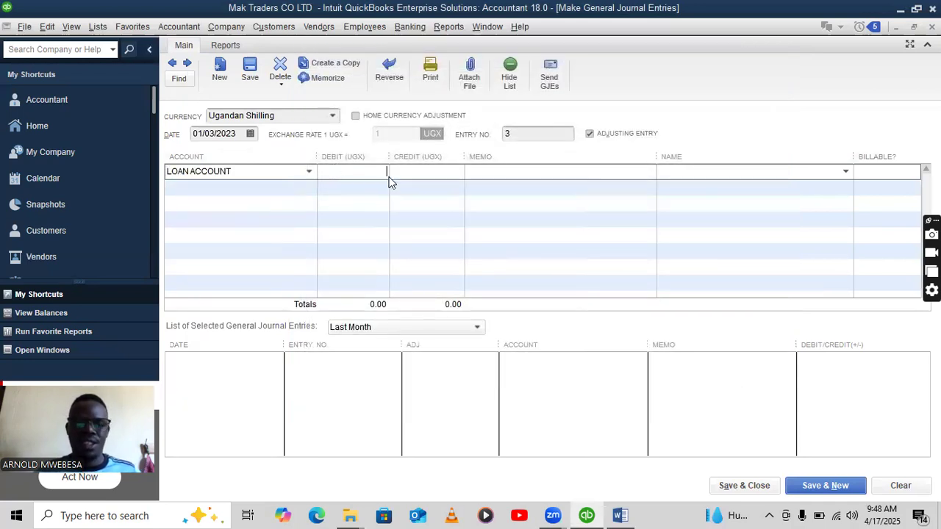
pyautogui.write('100,000,000')
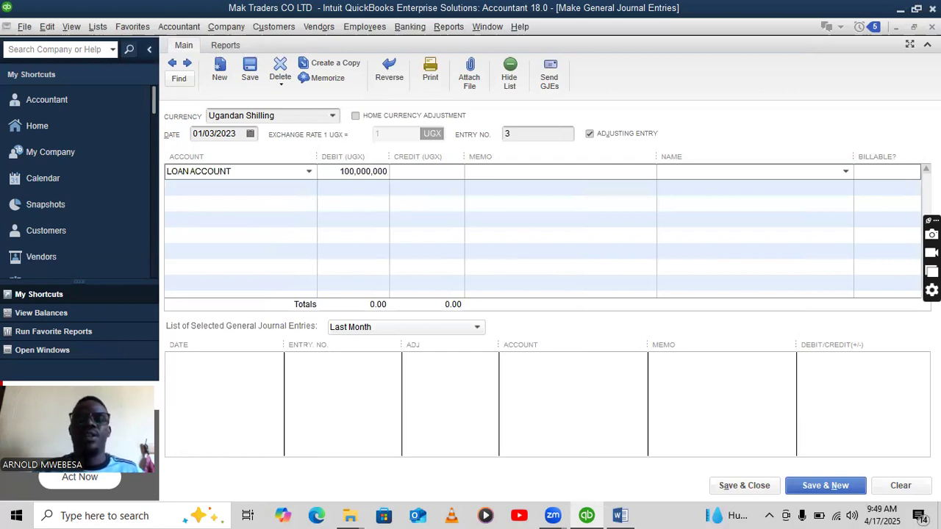
pyautogui.click(285, 187)
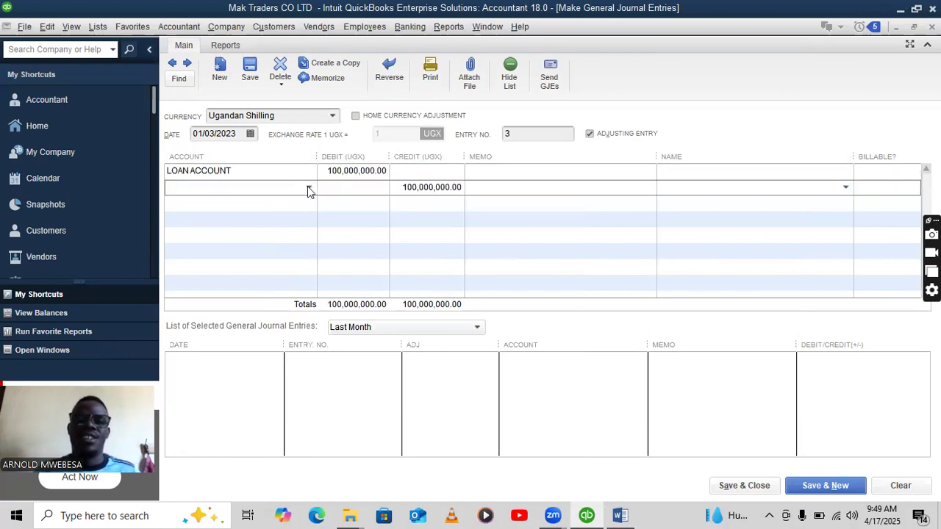
pyautogui.click(309, 189)
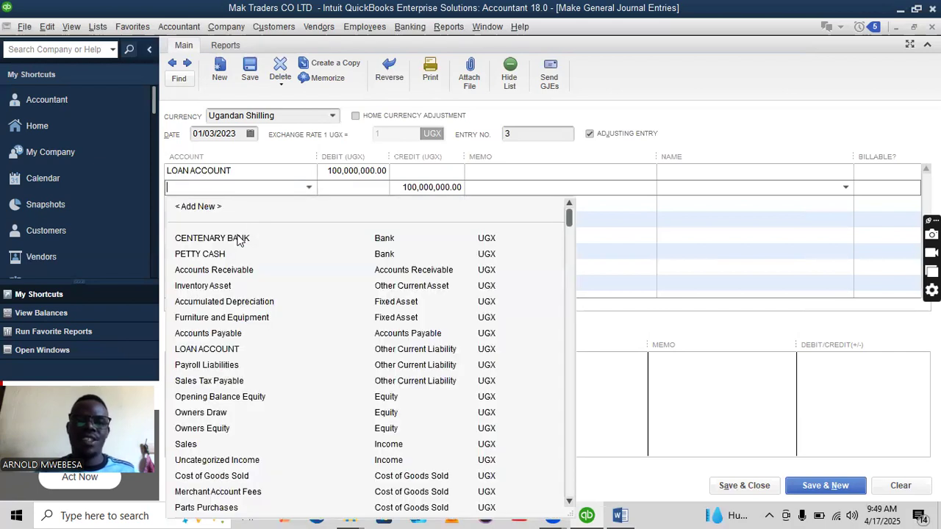
pyautogui.click(238, 237)
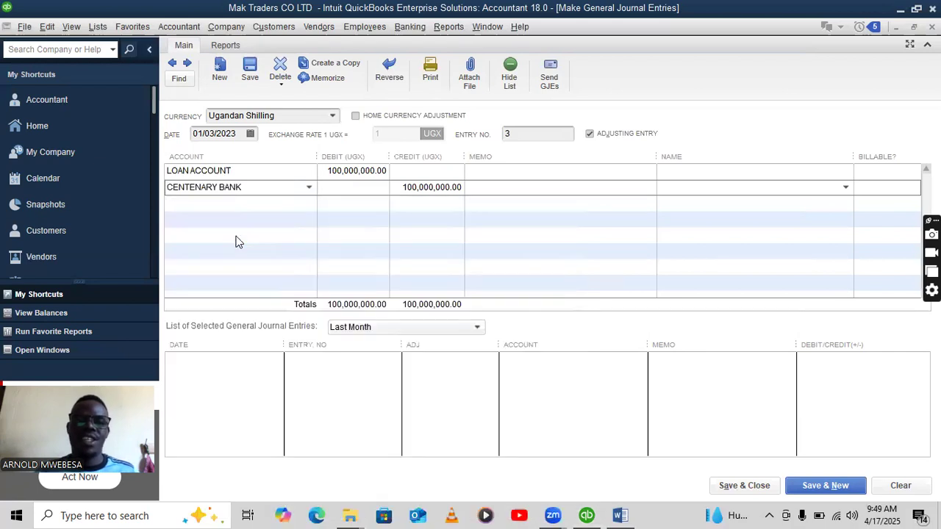
pyautogui.click(856, 489)
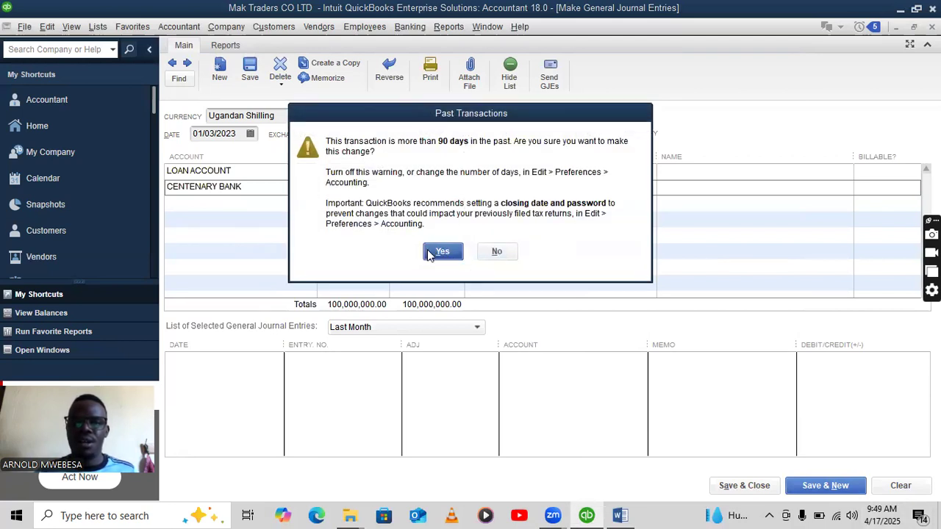
pyautogui.click(434, 251)
# Highlight the 4th Jan motorcycles and generators sale line yellow in Word.
pyautogui.click(620, 514)
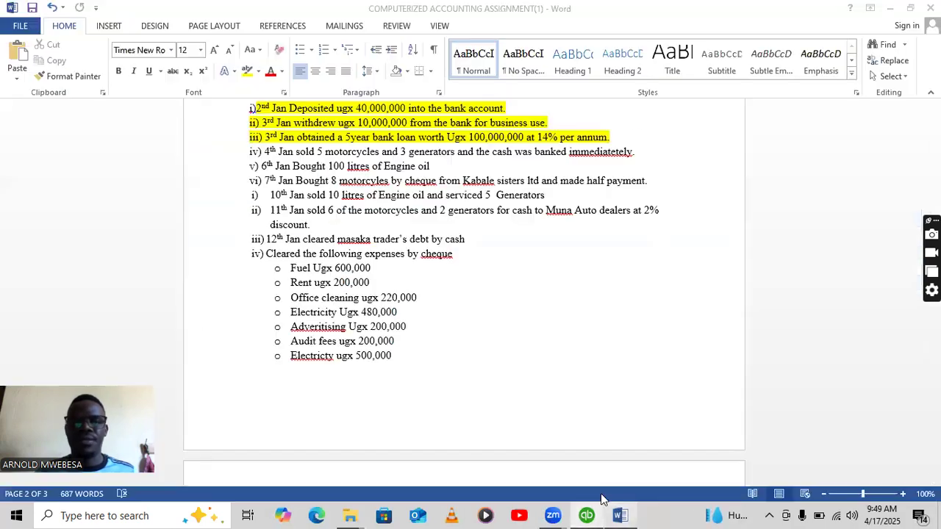
pyautogui.moveTo(633, 154); pyautogui.dragTo(264, 152)
pyautogui.click(312, 131)
pyautogui.click(628, 347)
pyautogui.scroll(-1, 625, 332)
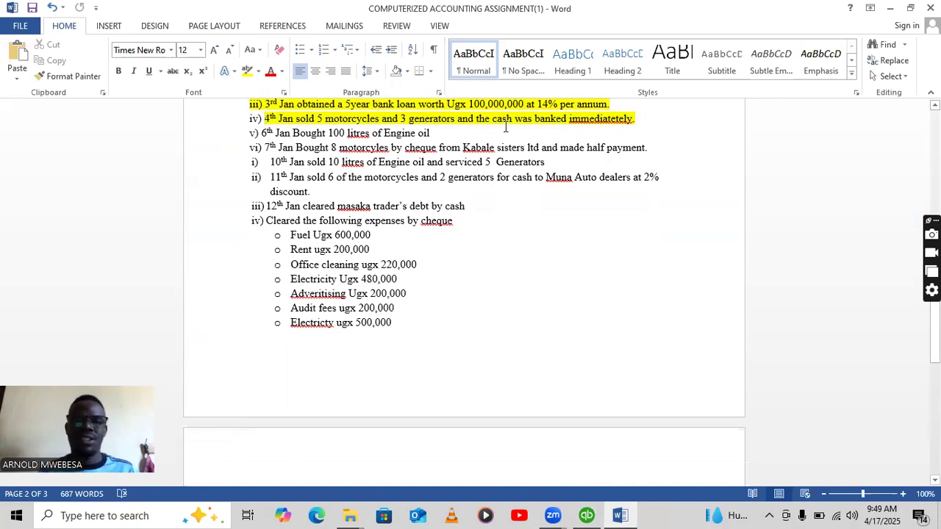
pyautogui.click(586, 515)
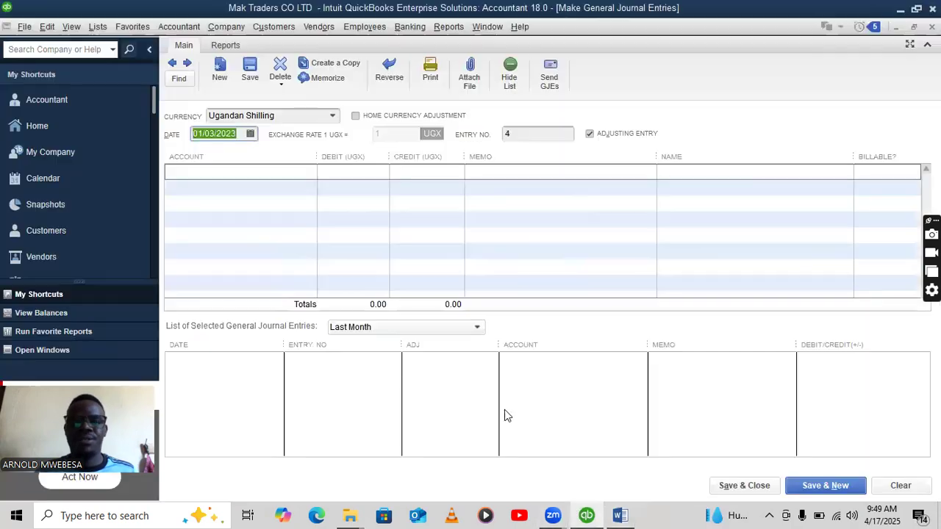
# From the QuickBooks Home page, start a new invoice with Create Invoices.
pyautogui.click(22, 130)
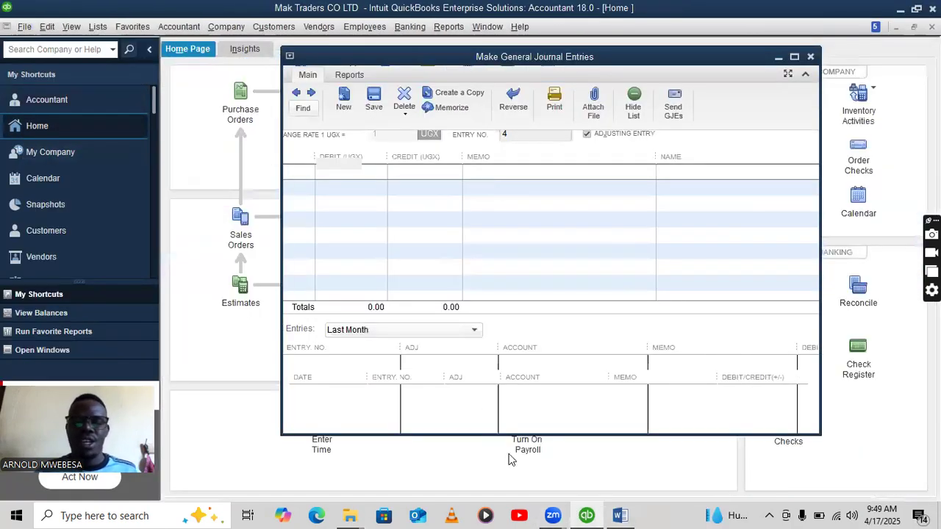
pyautogui.click(620, 515)
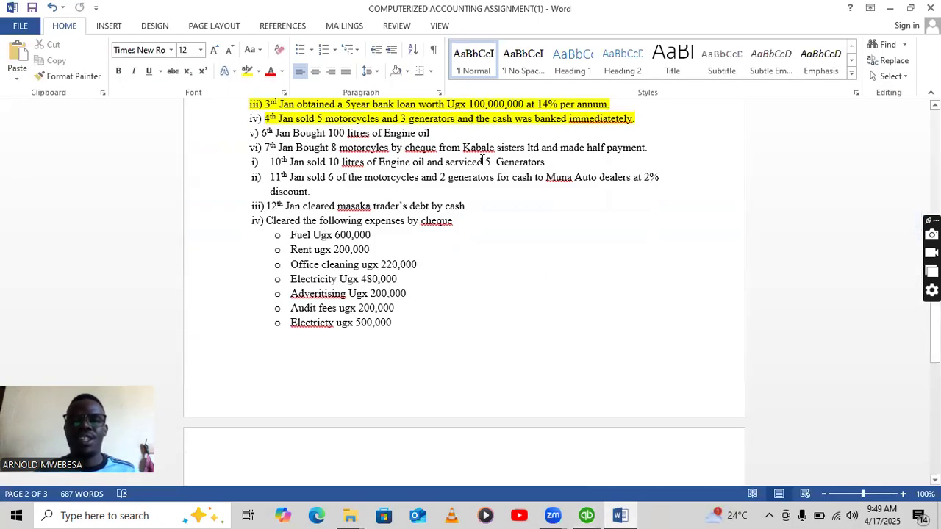
pyautogui.click(586, 516)
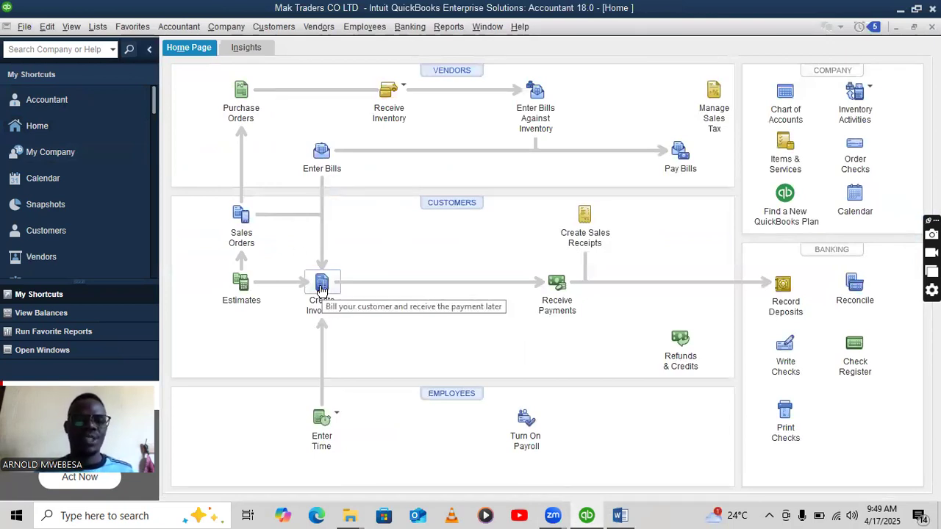
pyautogui.click(321, 284)
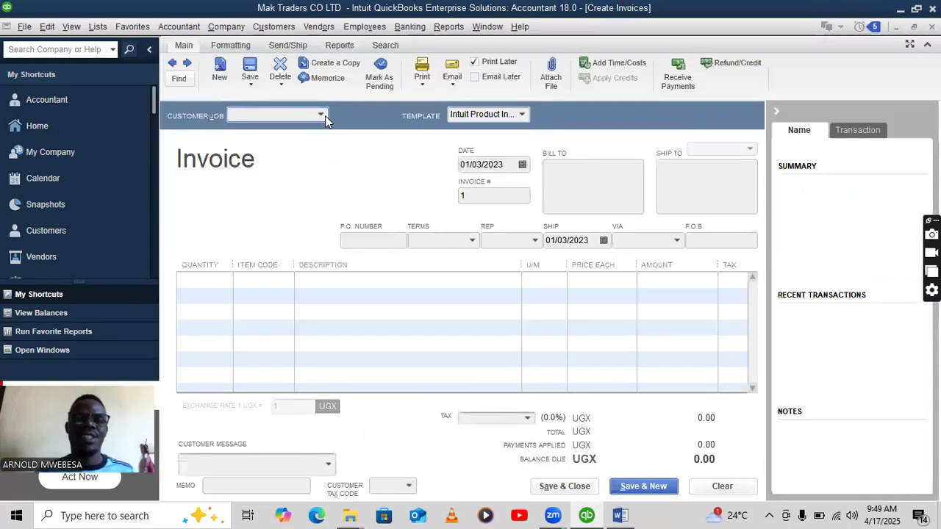
# Invoice KAMU TRADERS with MOTORCYCLES as the first line item.
pyautogui.click(322, 116)
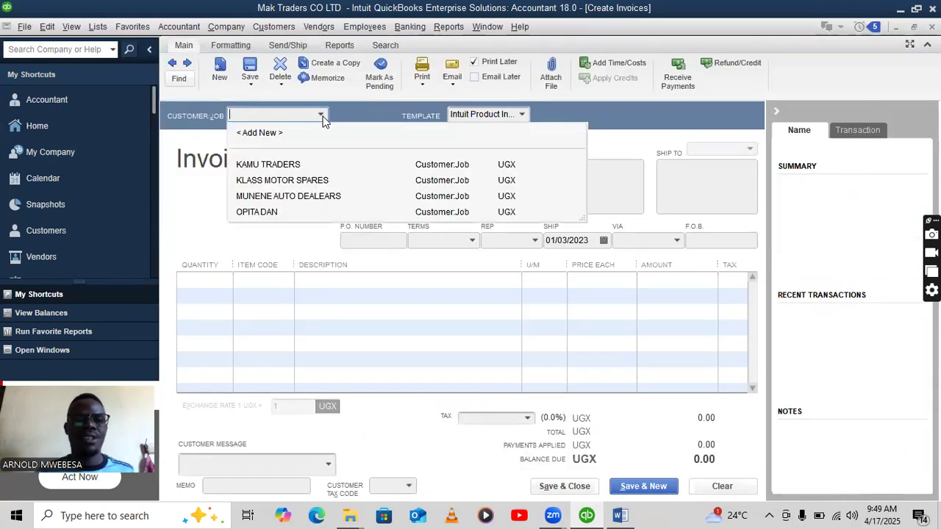
pyautogui.click(274, 168)
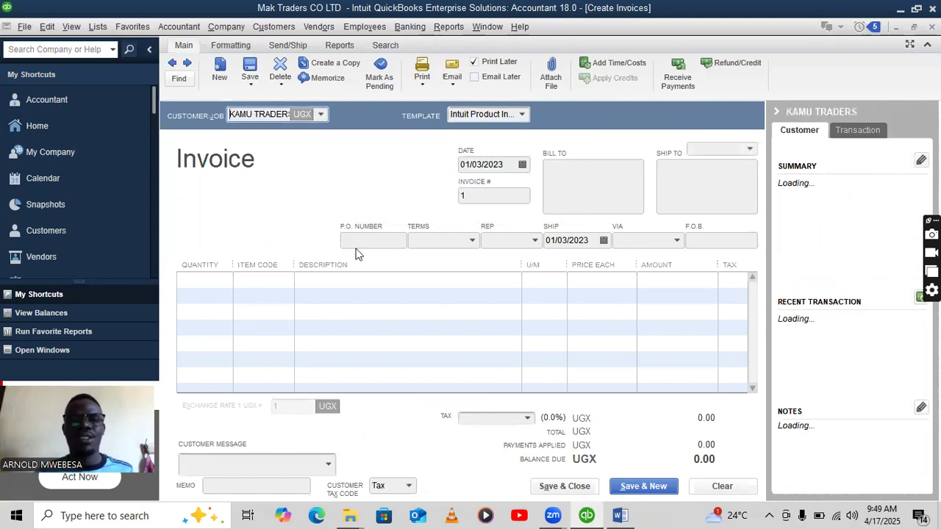
pyautogui.click(242, 281)
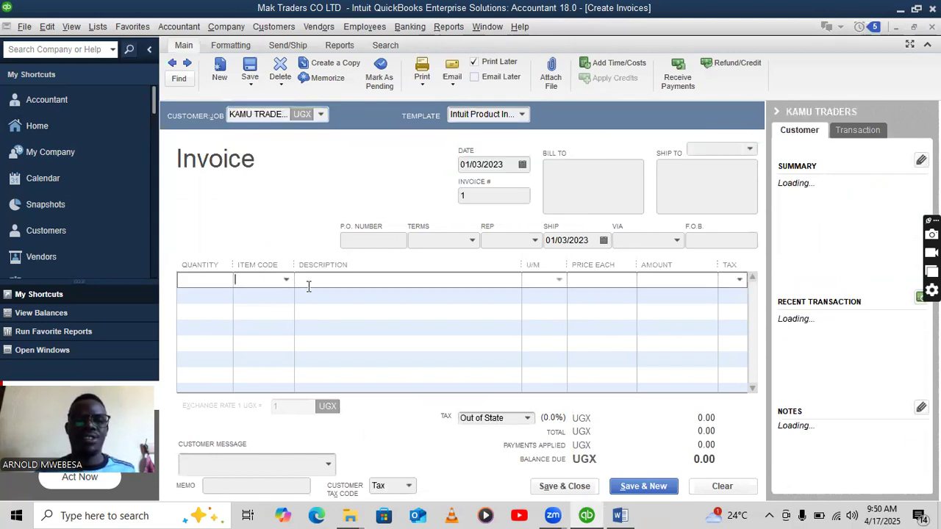
pyautogui.click(287, 279)
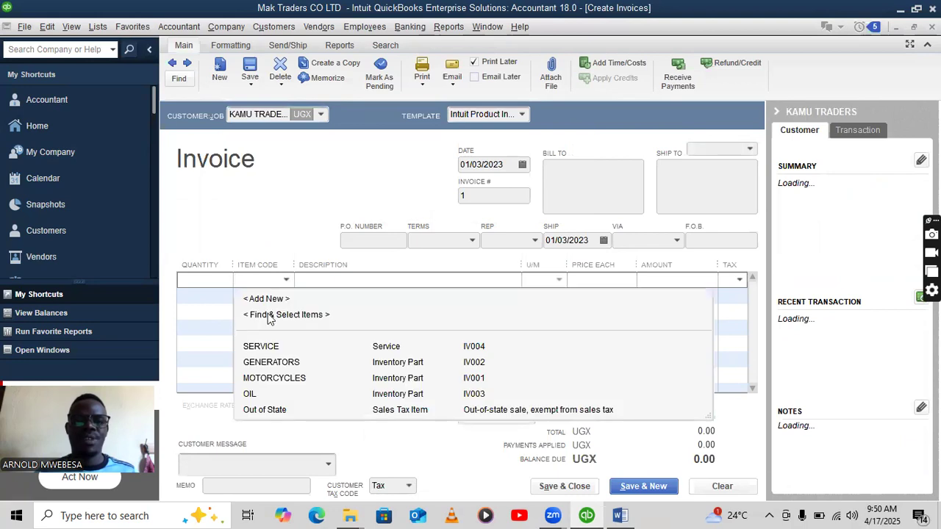
pyautogui.click(277, 378)
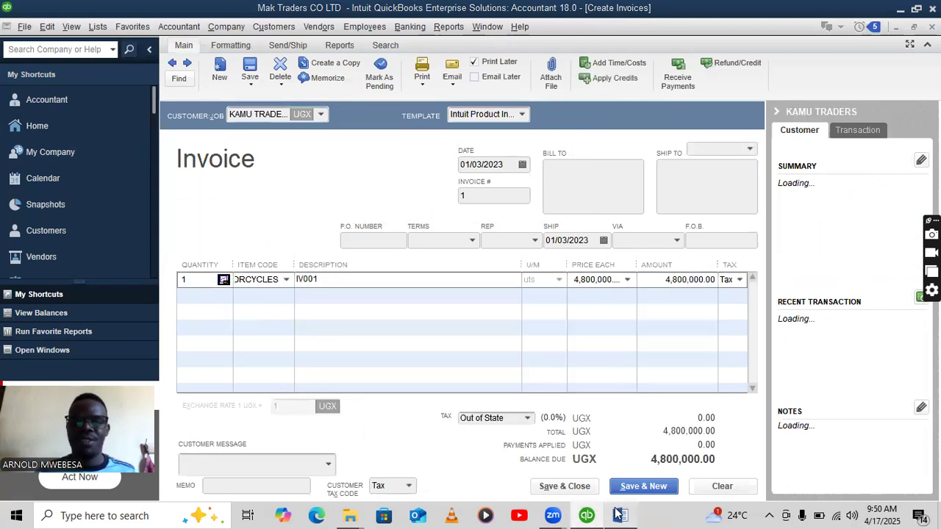
pyautogui.click(620, 516)
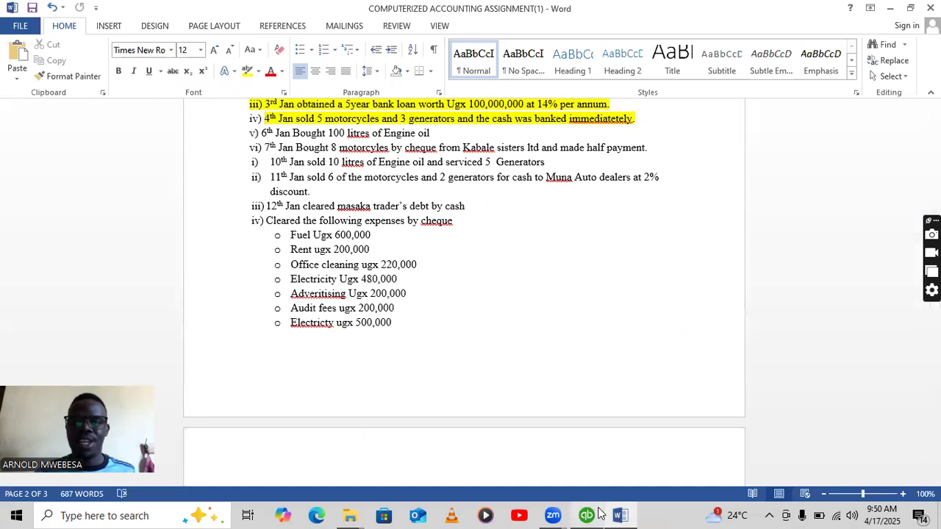
pyautogui.moveTo(627, 514)
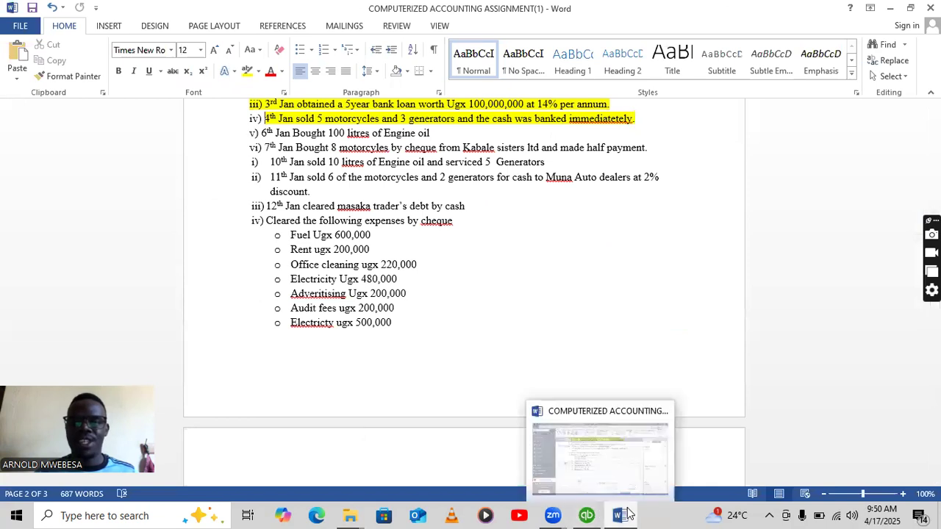
pyautogui.click(587, 515)
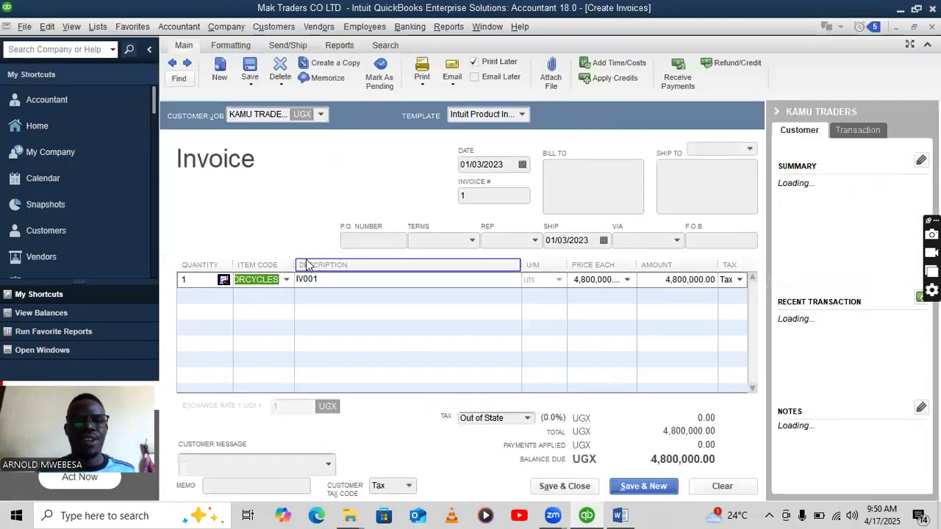
# Set the motorcycles quantity to 5 and add GENERATORS with quantity 3.
pyautogui.click(193, 266)
pyautogui.click(509, 260)
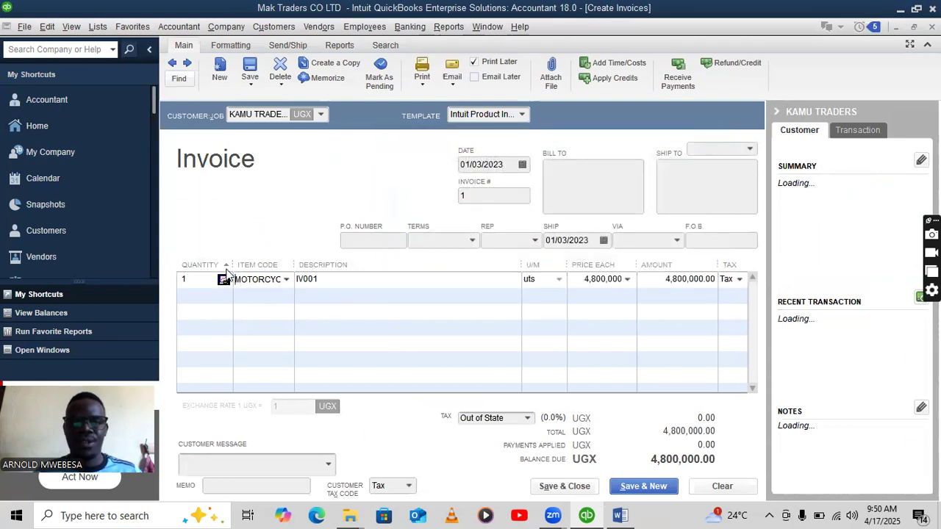
pyautogui.click(188, 280)
pyautogui.write('5')
pyautogui.click(271, 296)
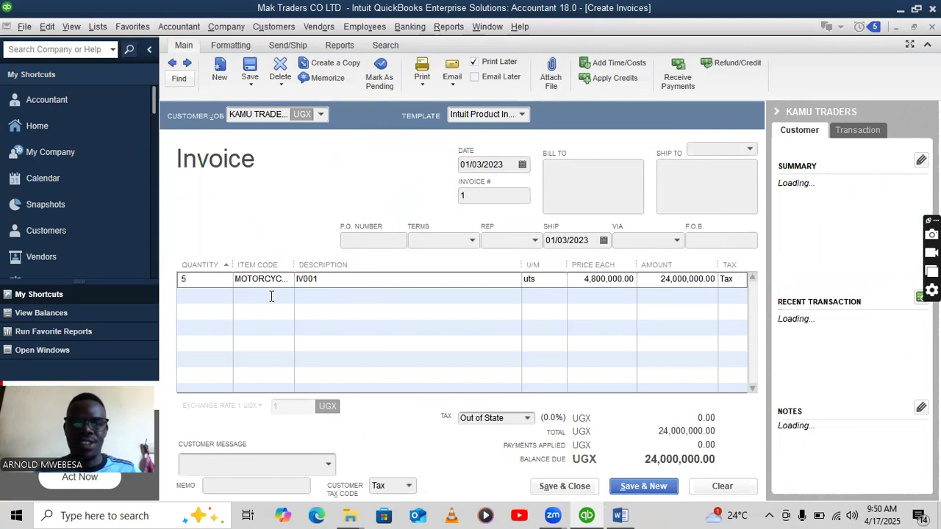
pyautogui.click(286, 296)
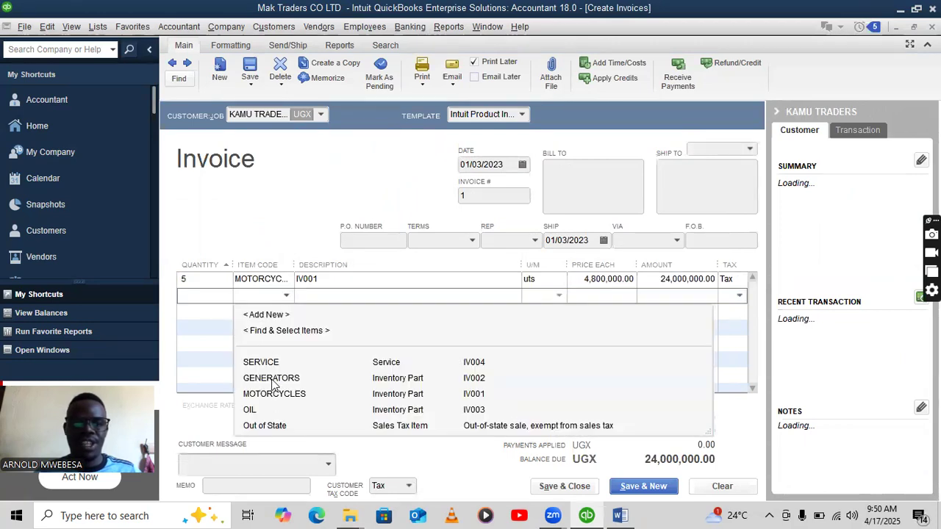
pyautogui.click(272, 378)
pyautogui.click(205, 295)
pyautogui.press('BackSpace')
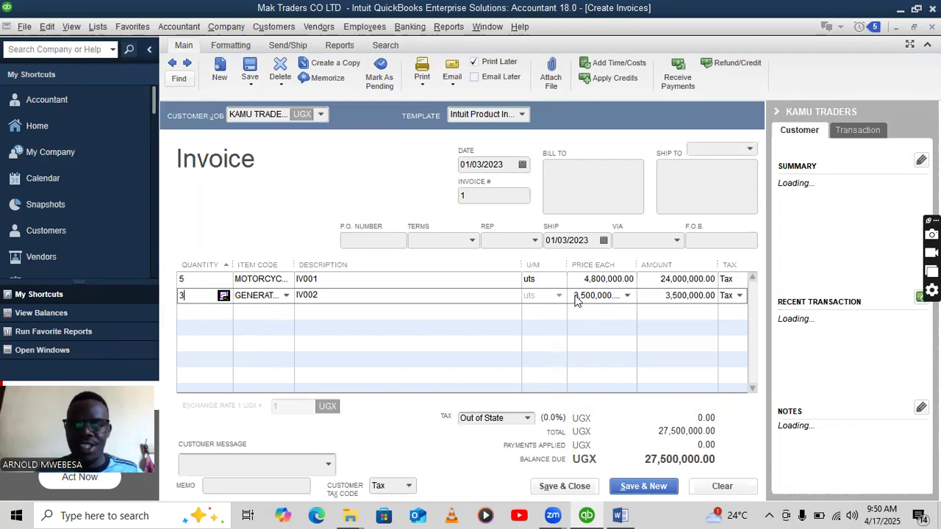
pyautogui.write('3')
pyautogui.click(441, 320)
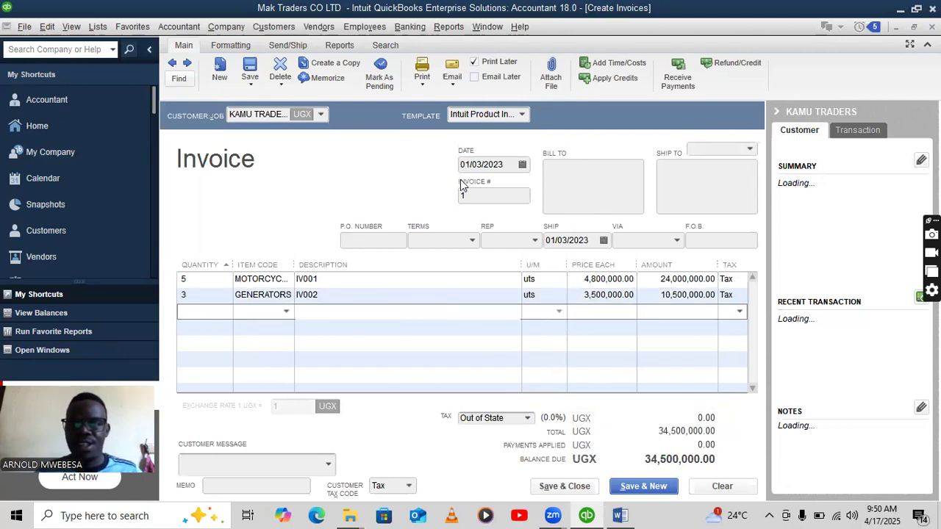
# Date the invoice 01/04/2023 and save it, confirming the back-date warning.
pyautogui.click(621, 515)
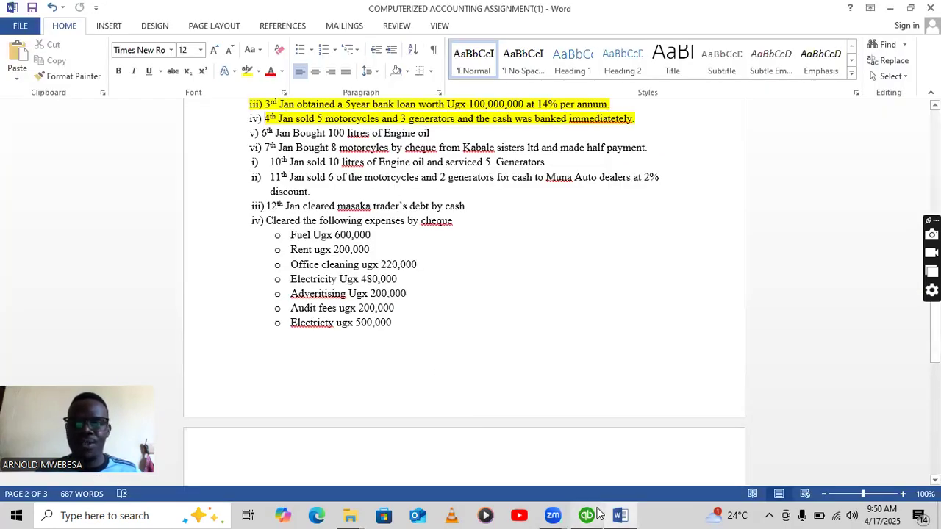
pyautogui.hotkey('alt', 'Tab')
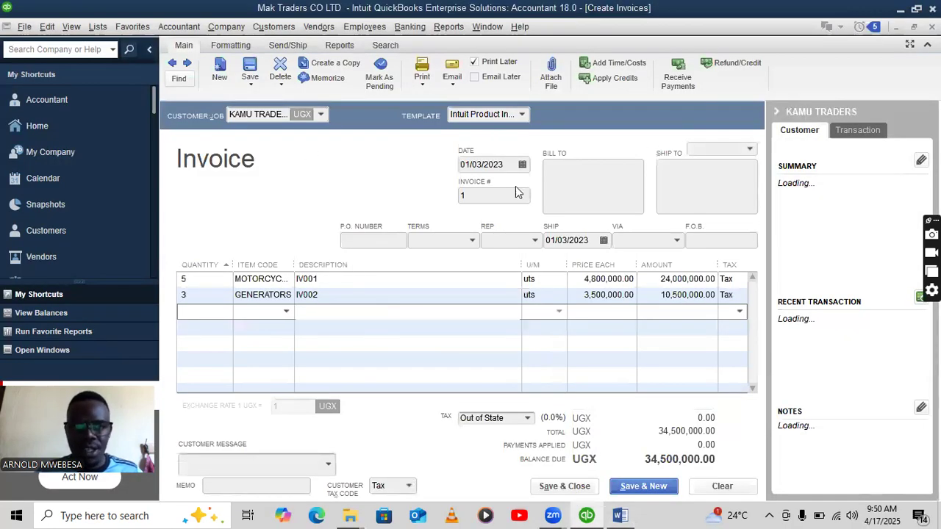
pyautogui.click(482, 164)
pyautogui.write('4')
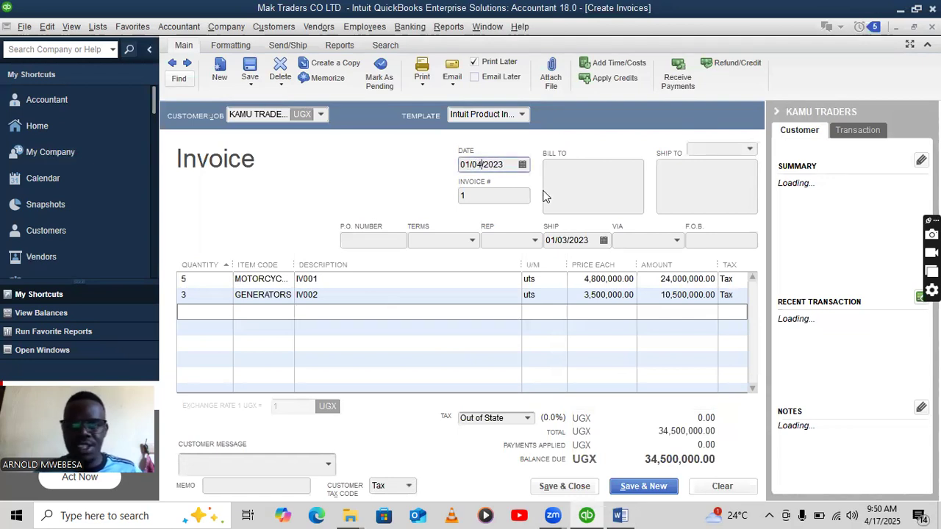
pyautogui.click(566, 241)
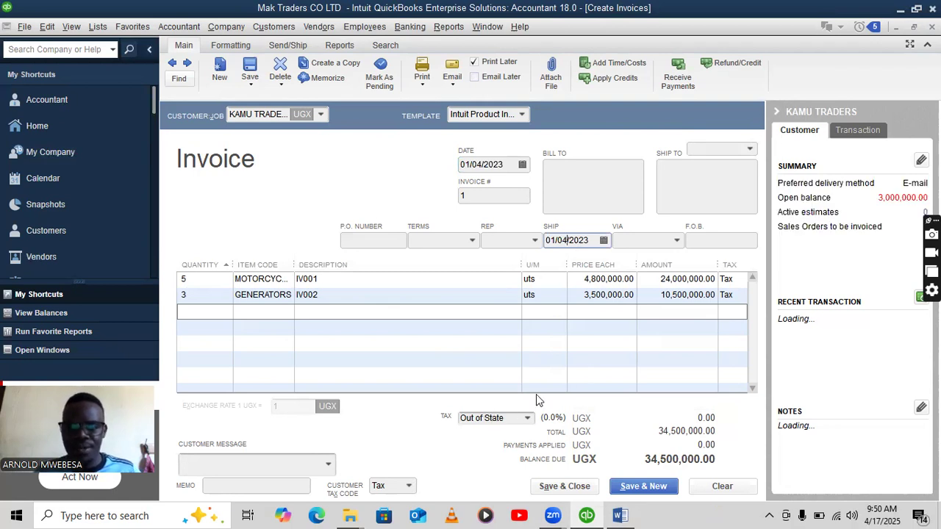
pyautogui.click(624, 487)
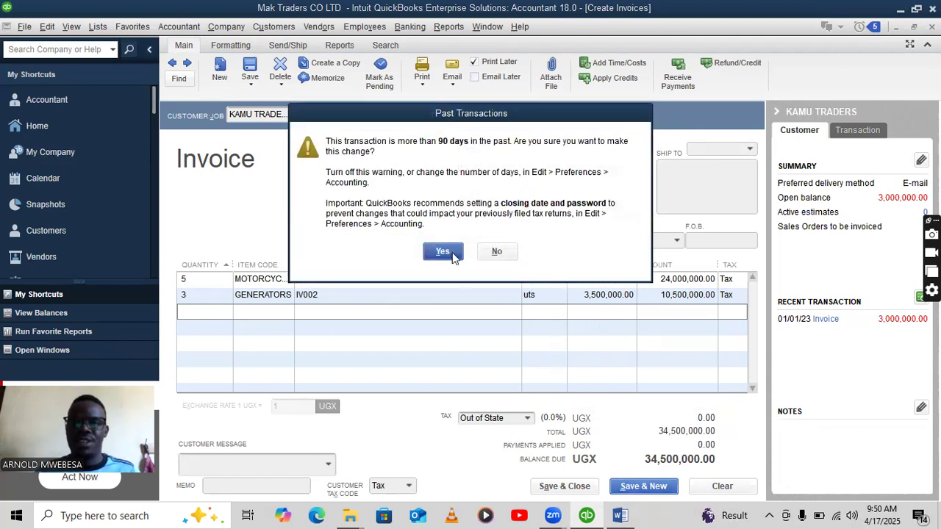
pyautogui.click(444, 251)
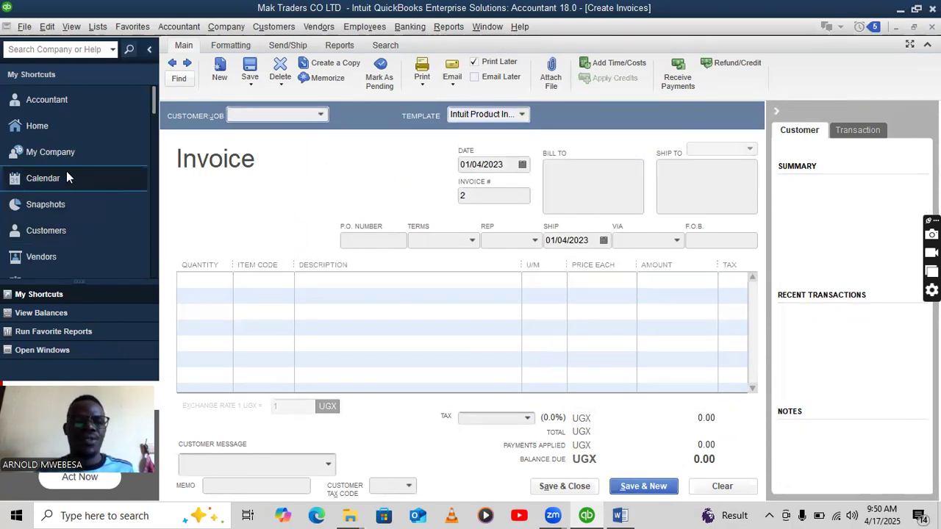
# Receive a KAMU TRADERS payment applied only to the 01/04/2023 invoice.
pyautogui.click(74, 132)
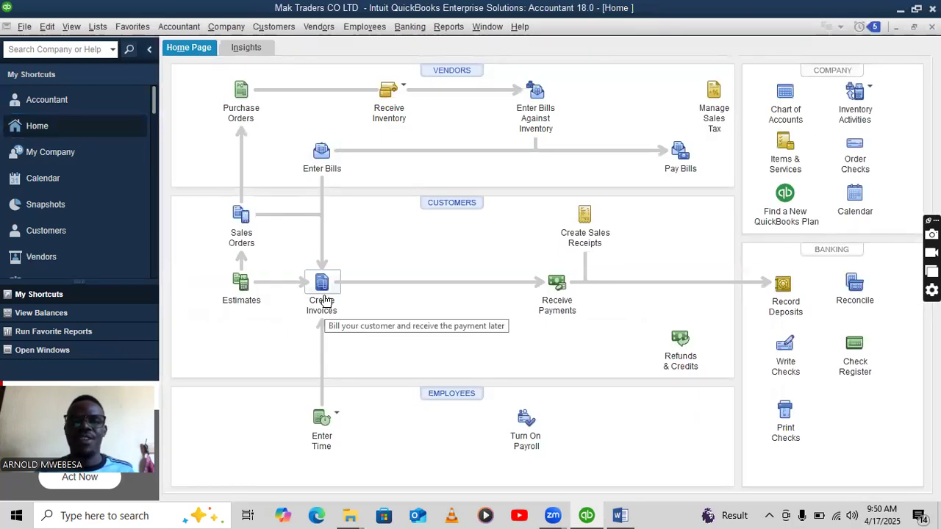
pyautogui.click(557, 283)
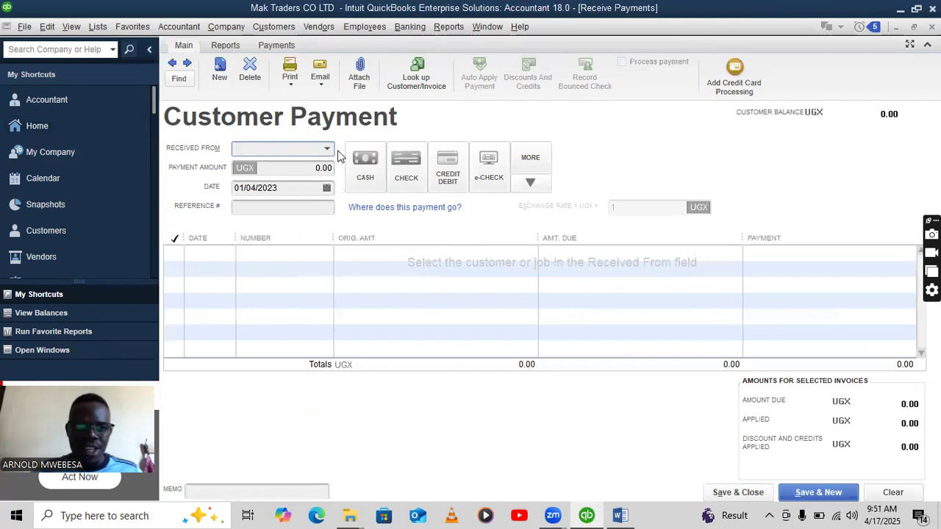
pyautogui.click(327, 148)
pyautogui.click(282, 199)
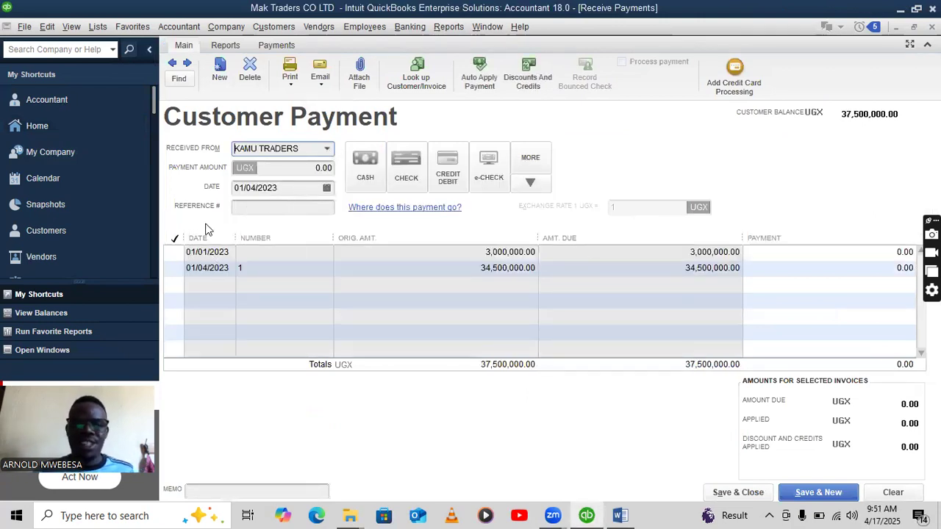
pyautogui.click(173, 253)
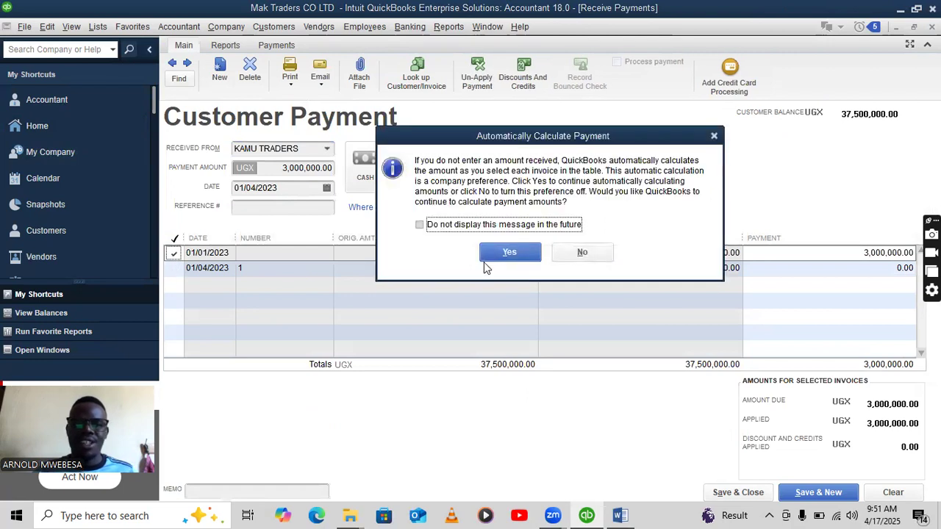
pyautogui.click(445, 232)
pyautogui.click(531, 252)
pyautogui.click(174, 268)
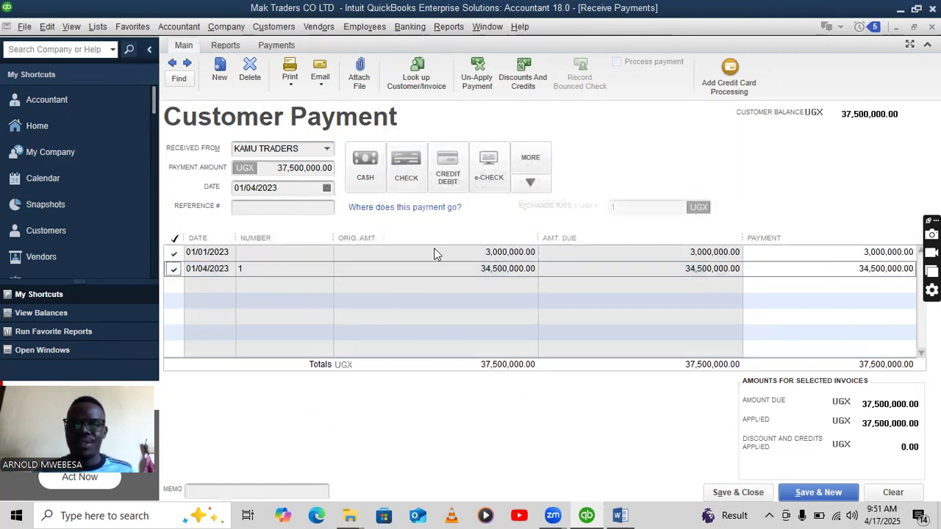
pyautogui.click(174, 252)
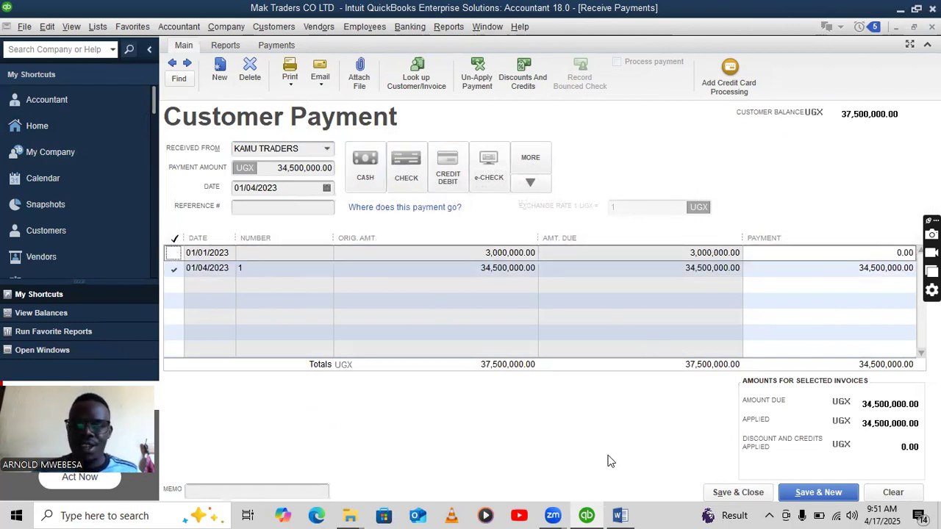
pyautogui.click(620, 515)
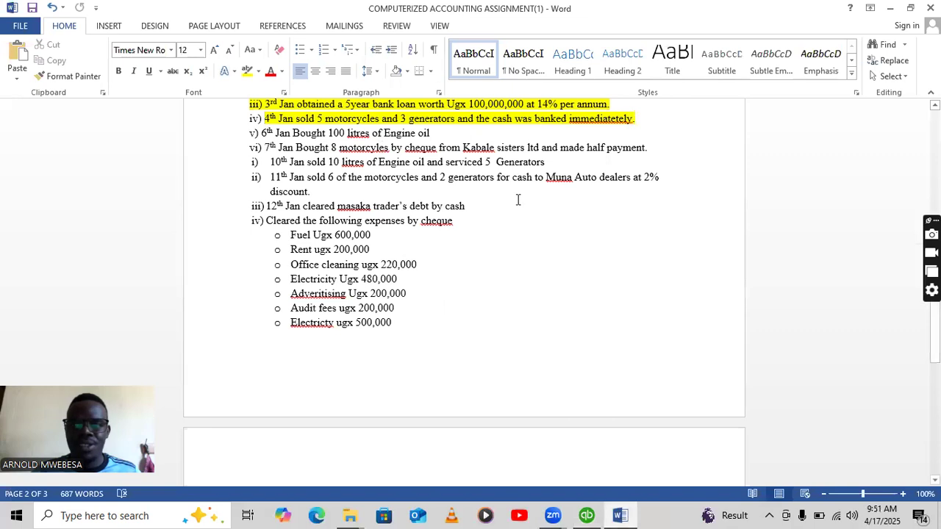
pyautogui.click(587, 515)
# Set the payment method to CASH and save, accepting the past-date warning.
pyautogui.click(372, 174)
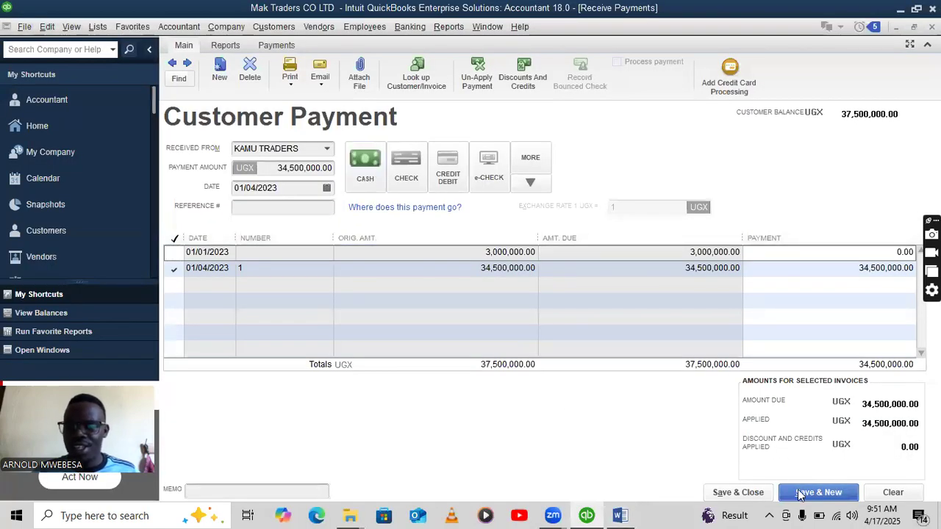
pyautogui.click(747, 493)
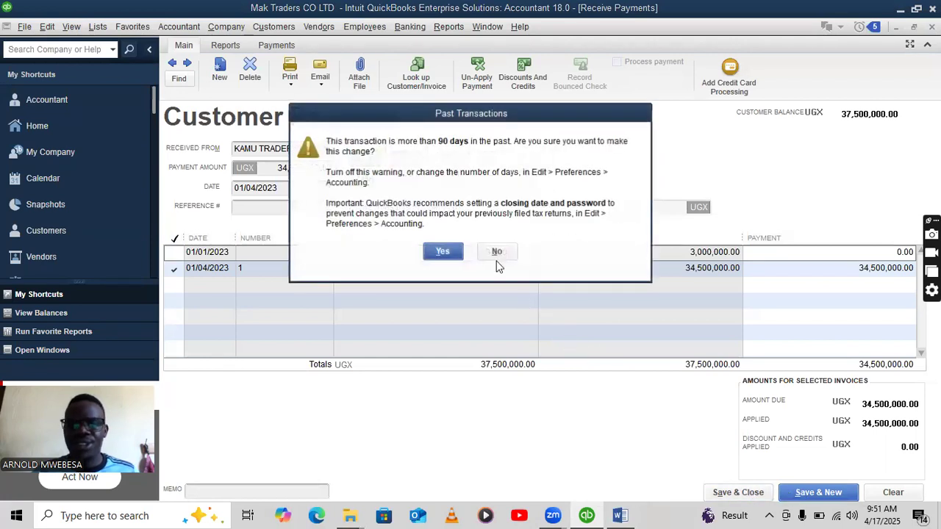
pyautogui.click(441, 251)
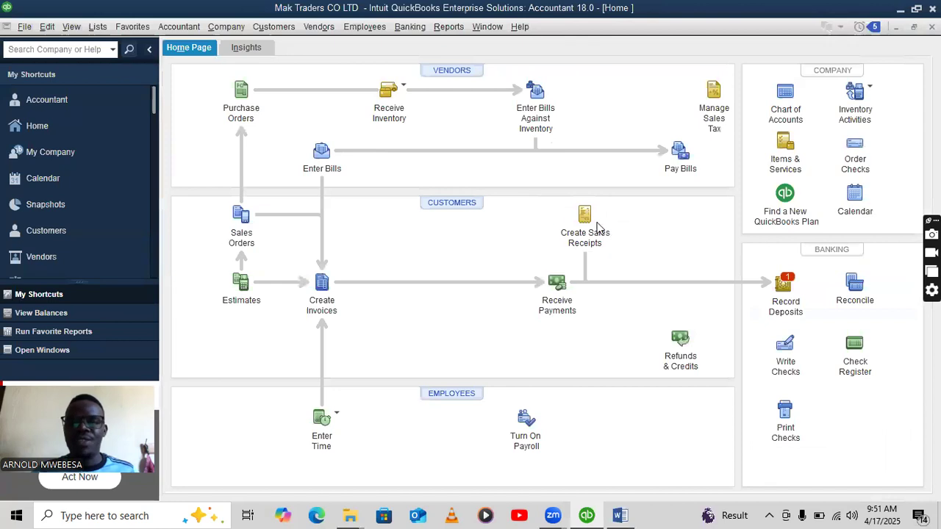
pyautogui.click(784, 288)
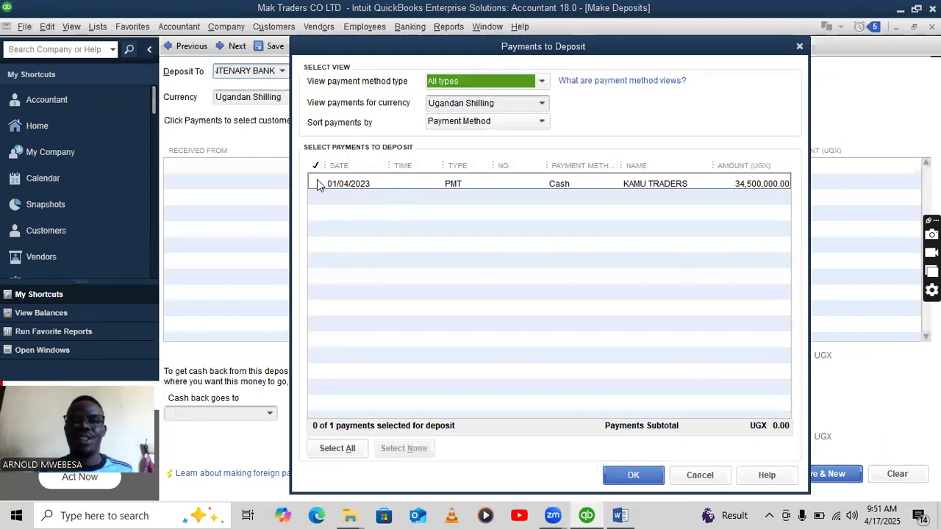
# Deposit the KAMU TRADERS 34,500,000 payment and save, accepting the past-date warning.
pyautogui.click(318, 183)
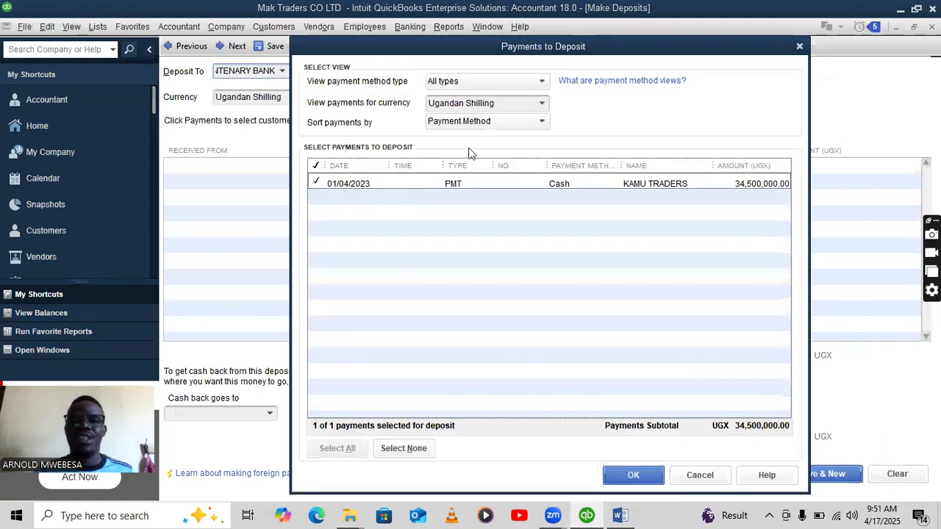
pyautogui.click(634, 475)
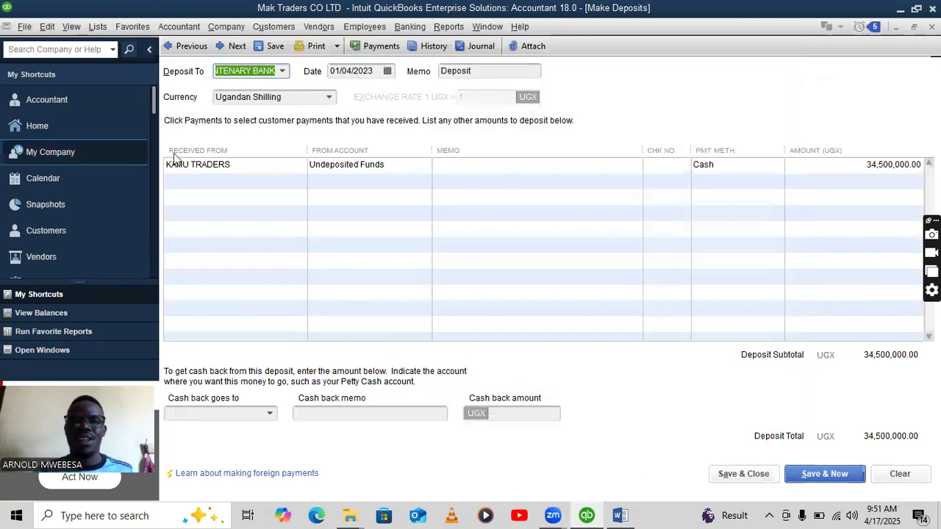
pyautogui.click(744, 475)
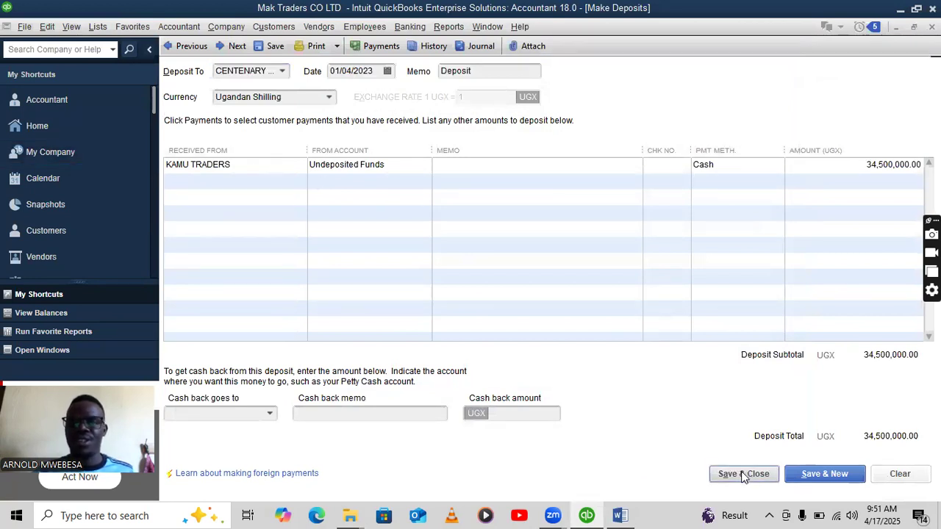
pyautogui.click(447, 252)
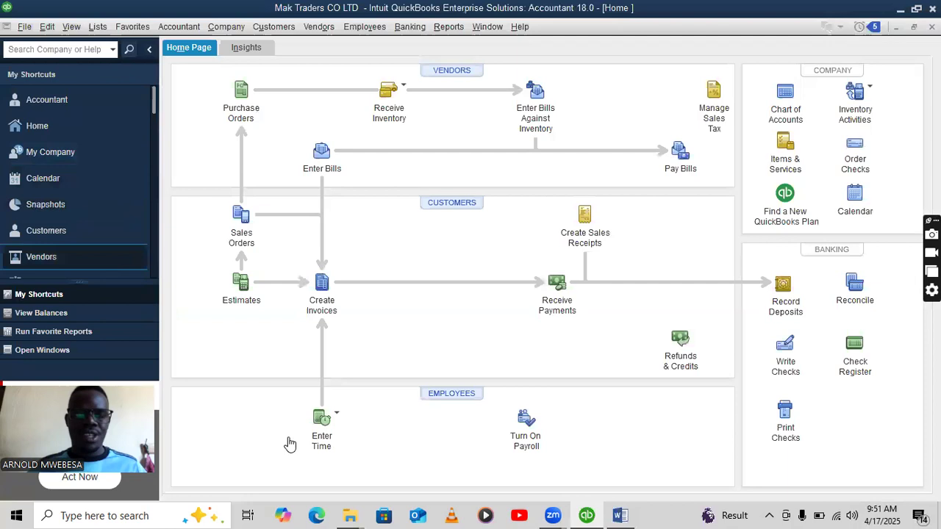
# Highlight the '6th Jan Bought 100 litres of Engine oil' line yellow, then start a QuickBooks purchase order.
pyautogui.click(620, 515)
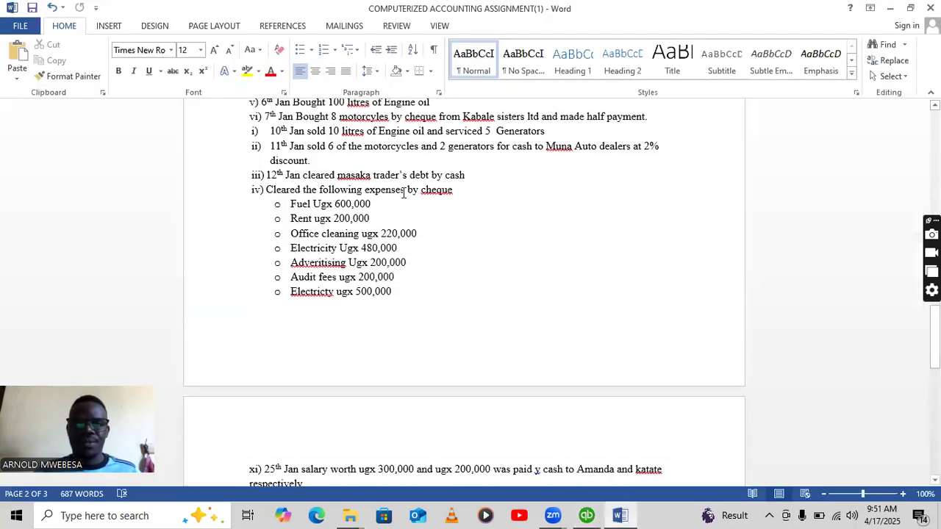
pyautogui.scroll(1, 422, 139)
pyautogui.moveTo(432, 133); pyautogui.dragTo(262, 134)
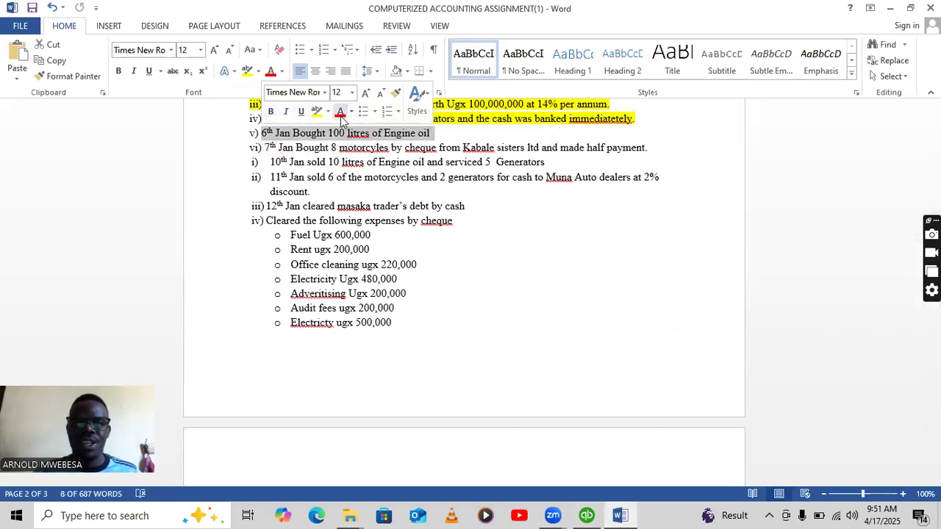
pyautogui.click(317, 111)
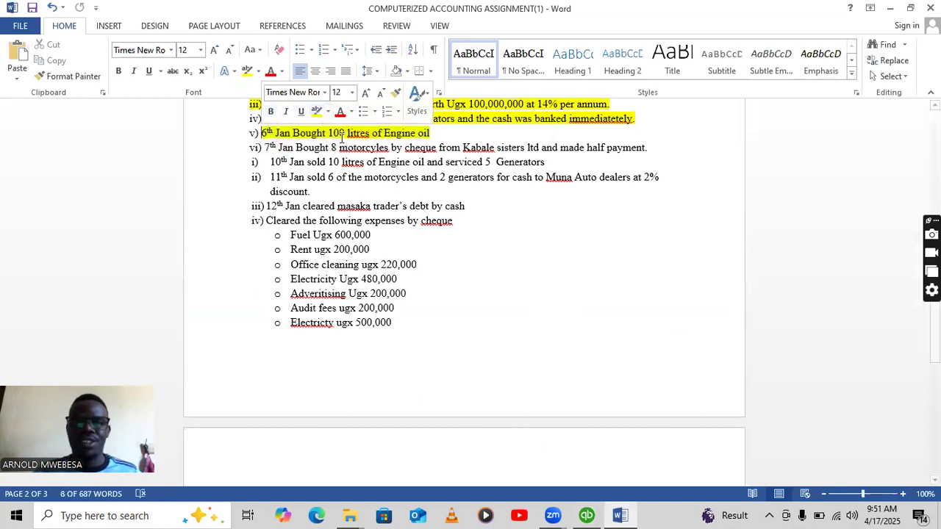
pyautogui.click(586, 516)
pyautogui.click(240, 96)
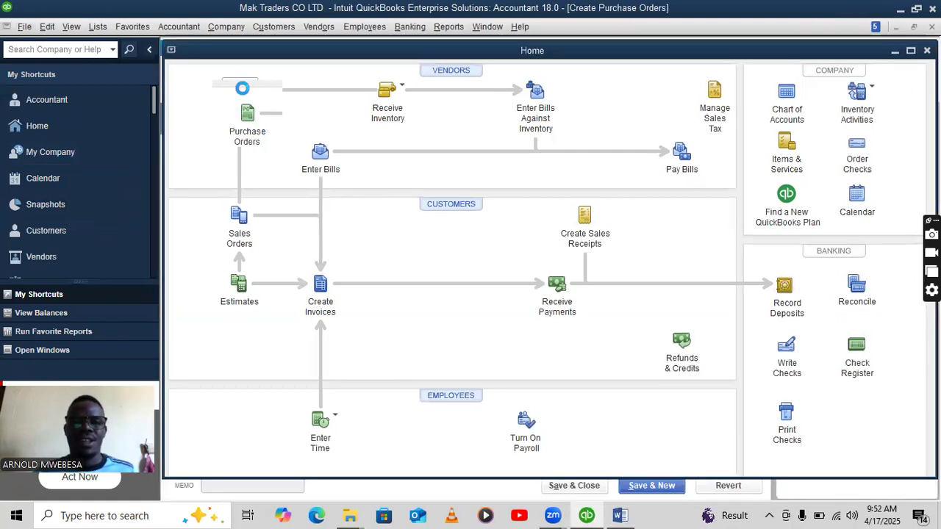
# Order 100 units of OIL from MASAKA TRADERS on the purchase order.
pyautogui.click(325, 118)
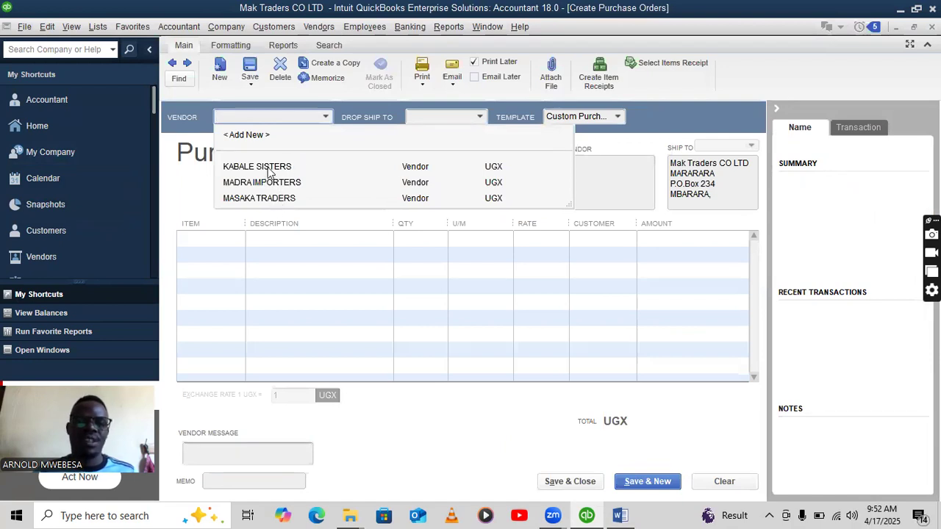
pyautogui.click(272, 199)
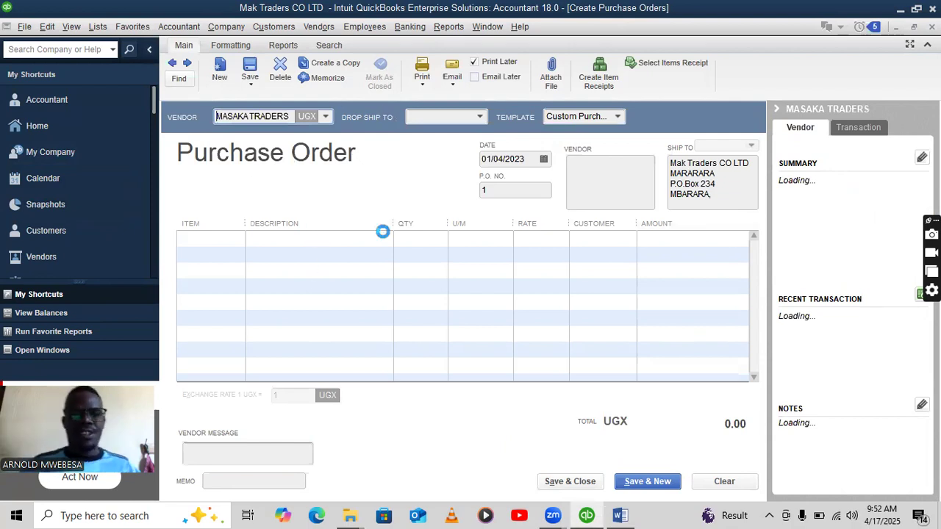
pyautogui.click(383, 237)
pyautogui.click(233, 241)
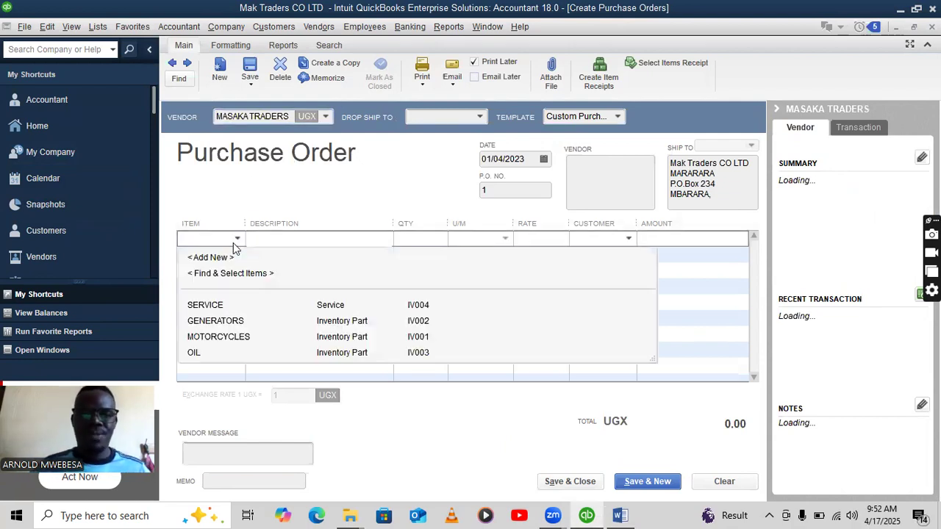
pyautogui.click(218, 352)
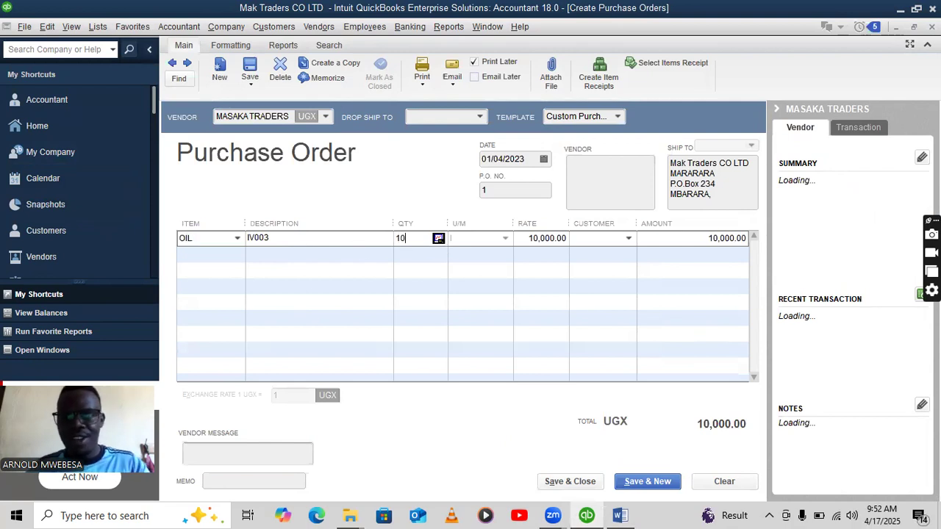
pyautogui.click(573, 288)
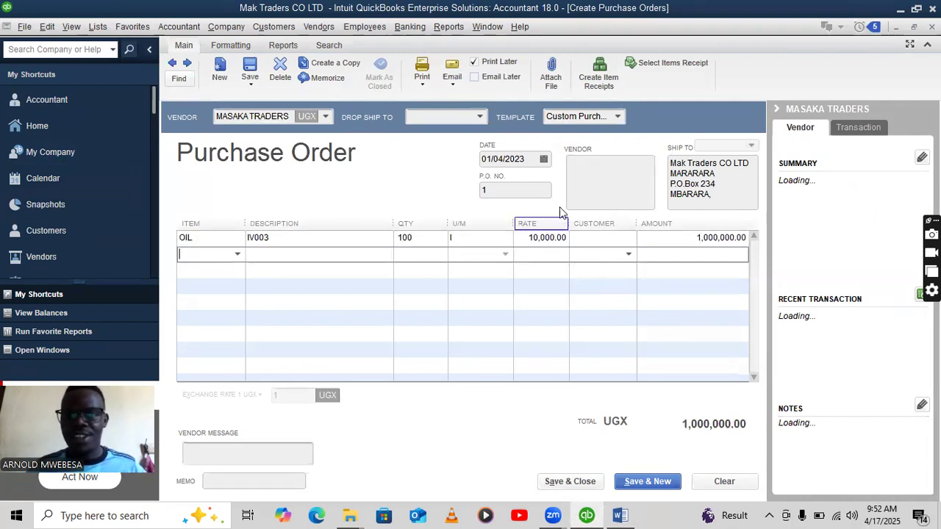
# Correct the order date to 01/06/2023 and save the purchase order, confirming the past date.
pyautogui.click(505, 161)
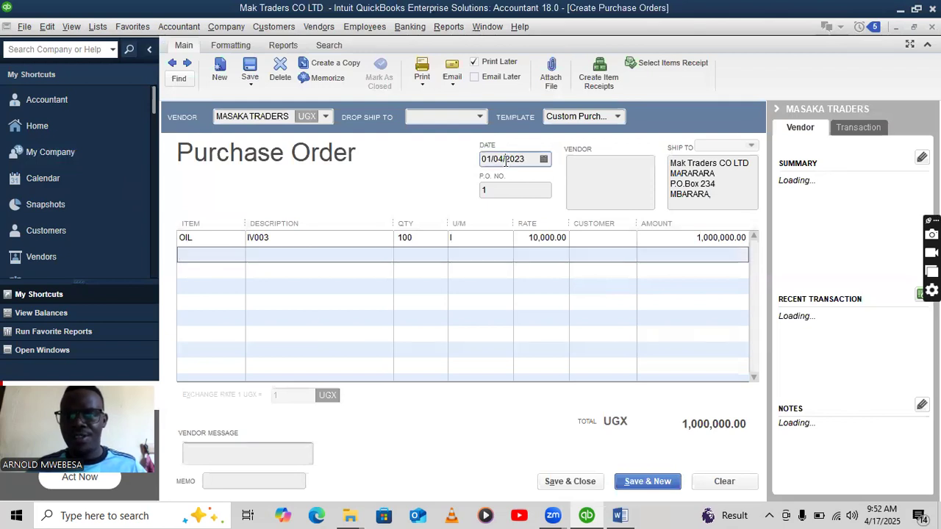
pyautogui.press('BackSpace')
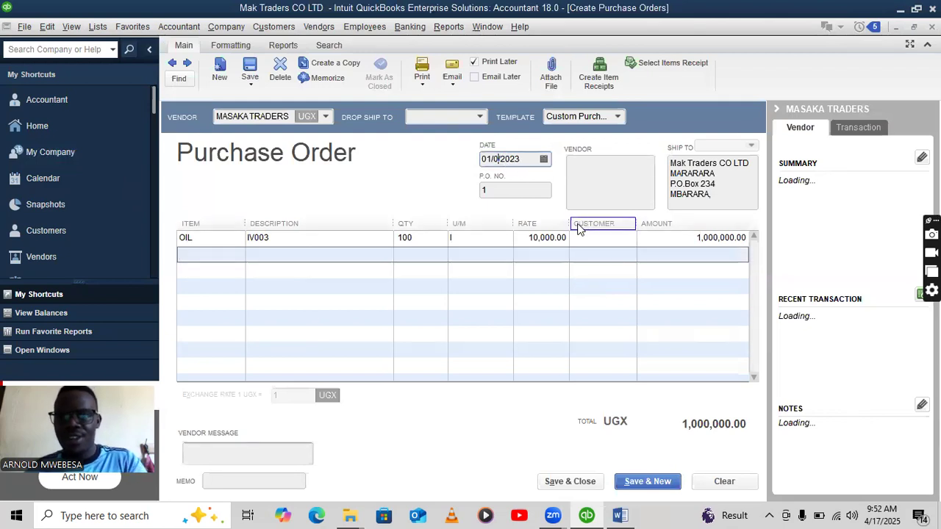
pyautogui.click(620, 514)
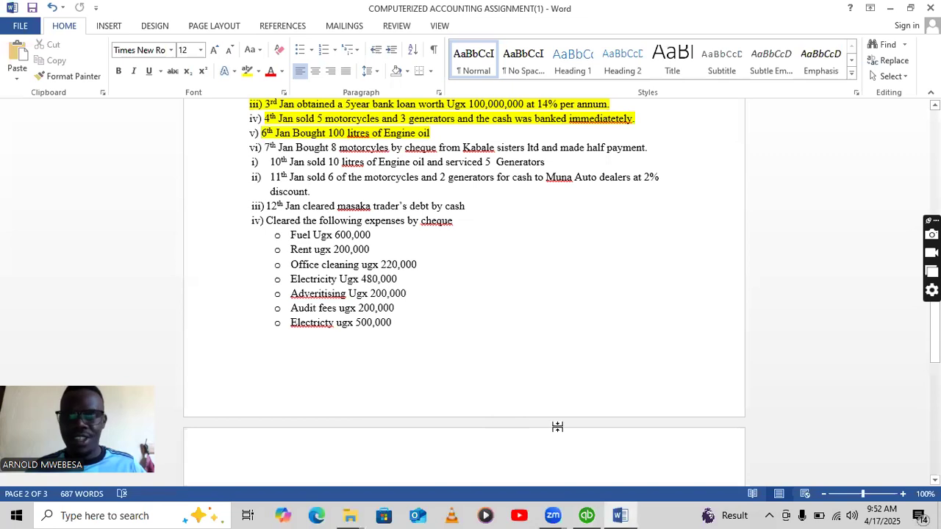
pyautogui.click(587, 515)
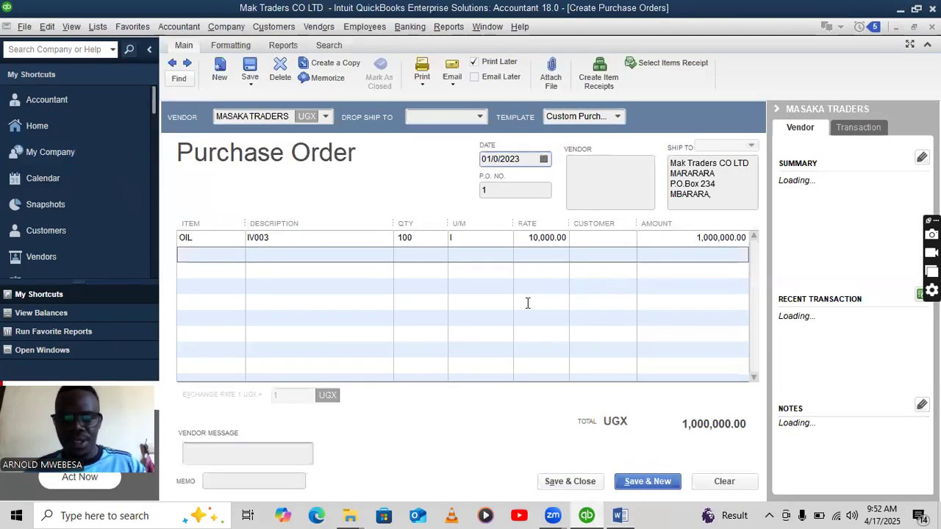
pyautogui.write('6')
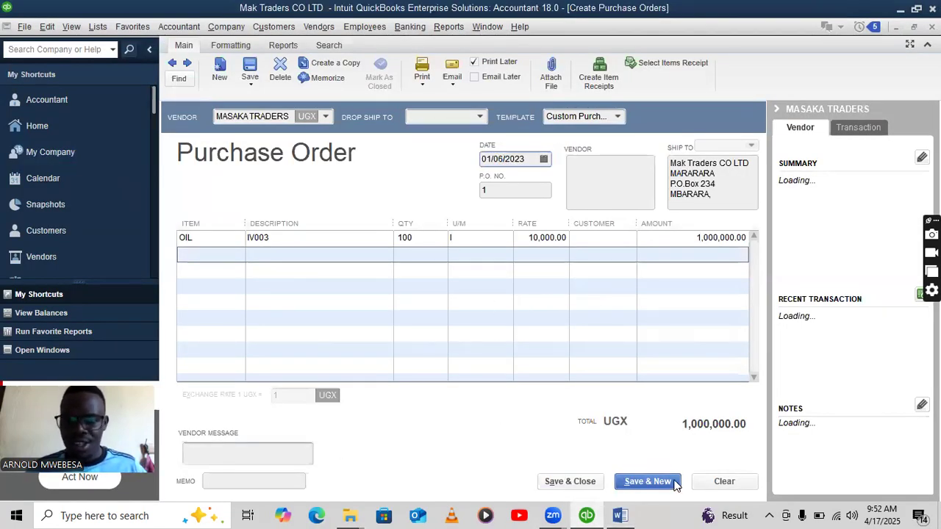
pyautogui.click(551, 481)
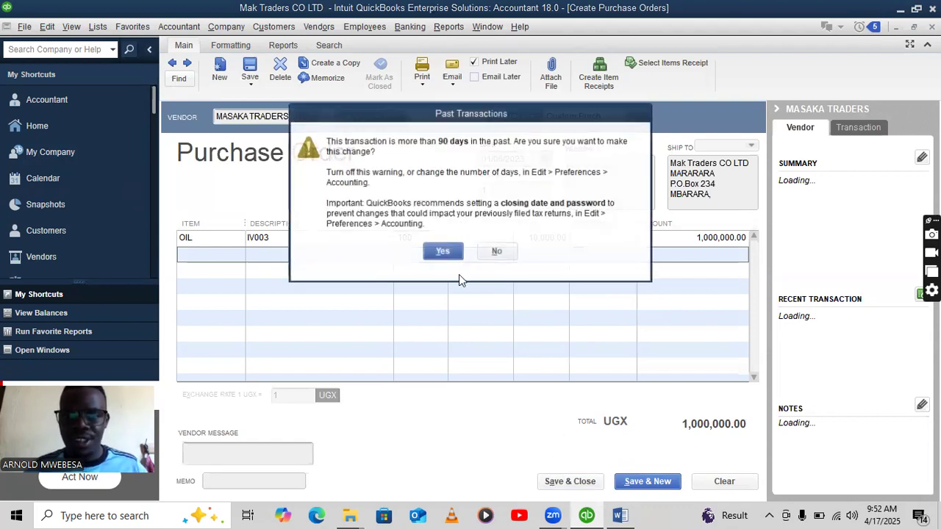
pyautogui.click(443, 252)
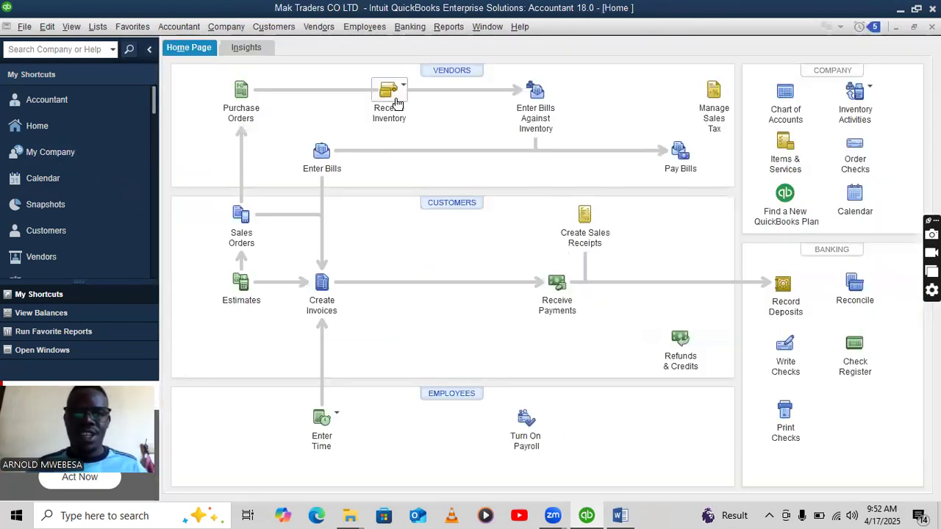
# Receive purchase order 1's inventory with a bill from MASAKA TRADERS.
pyautogui.click(392, 103)
pyautogui.click(423, 97)
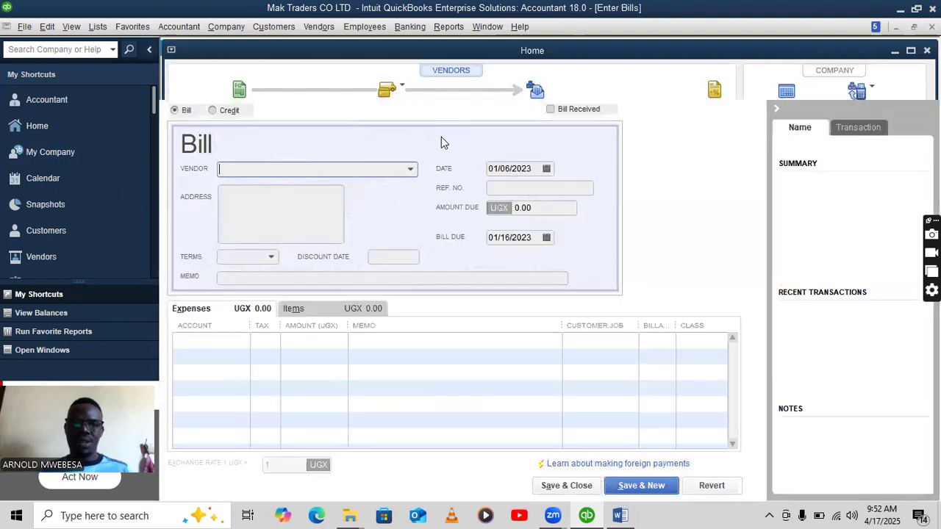
pyautogui.click(409, 170)
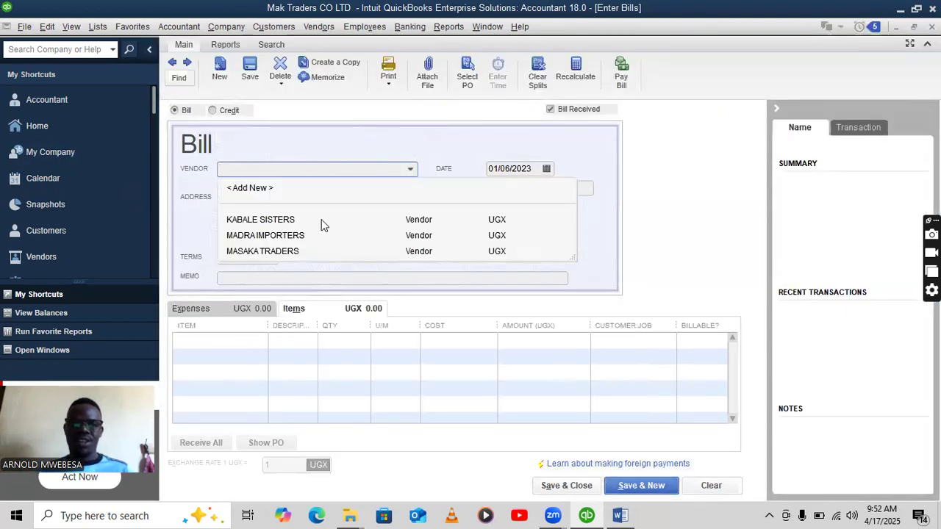
pyautogui.click(271, 251)
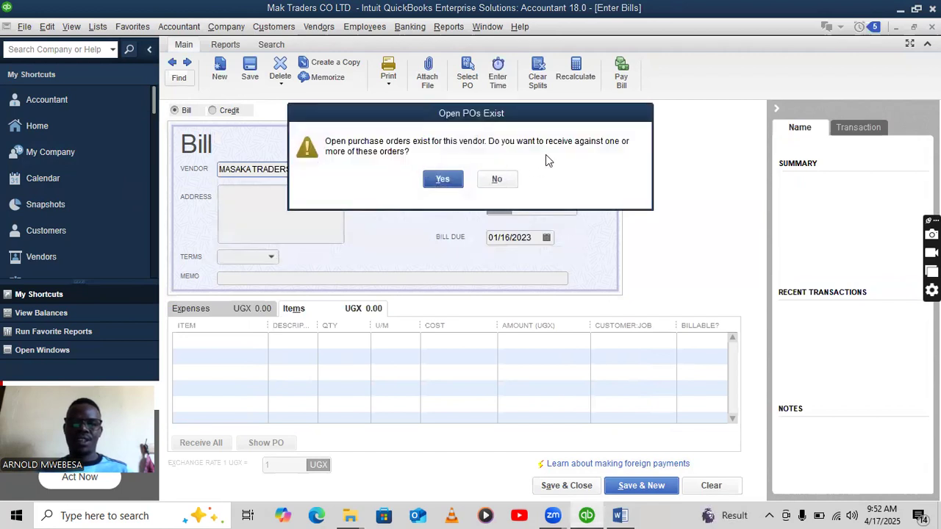
pyautogui.click(450, 180)
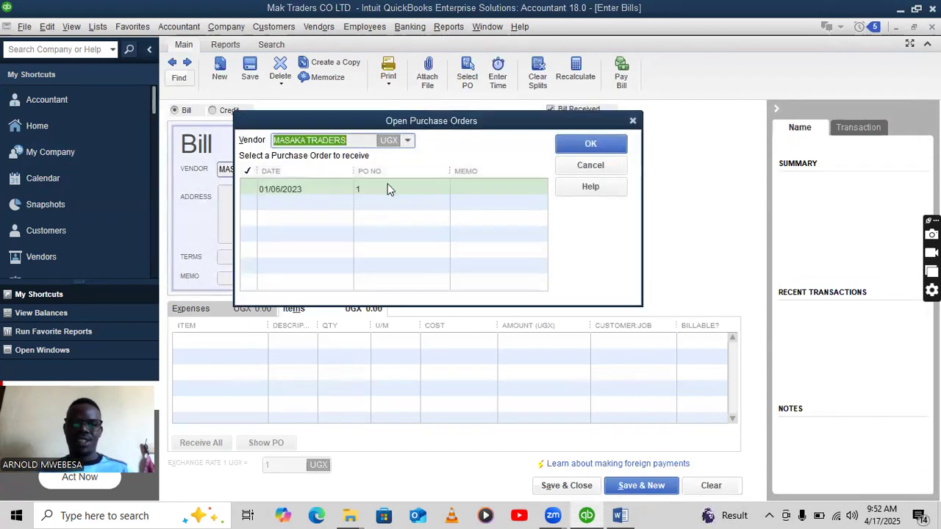
pyautogui.click(246, 189)
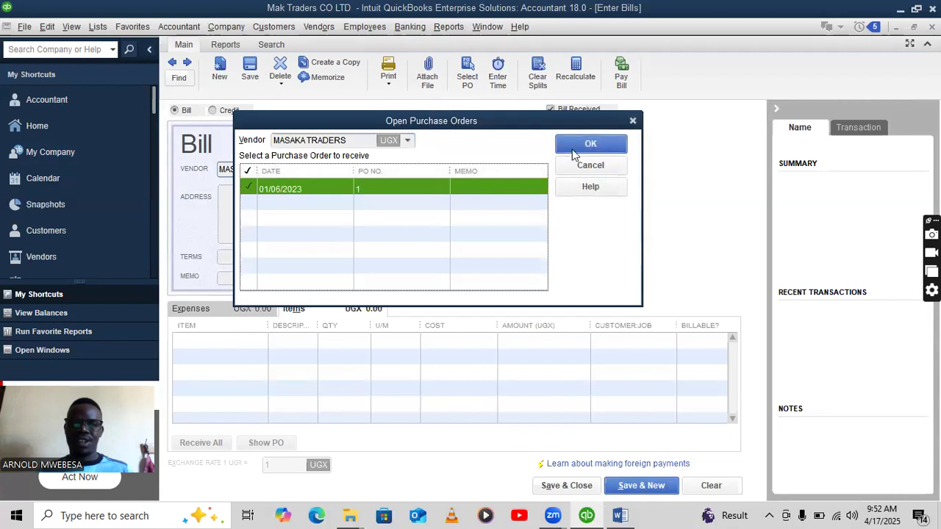
pyautogui.click(575, 148)
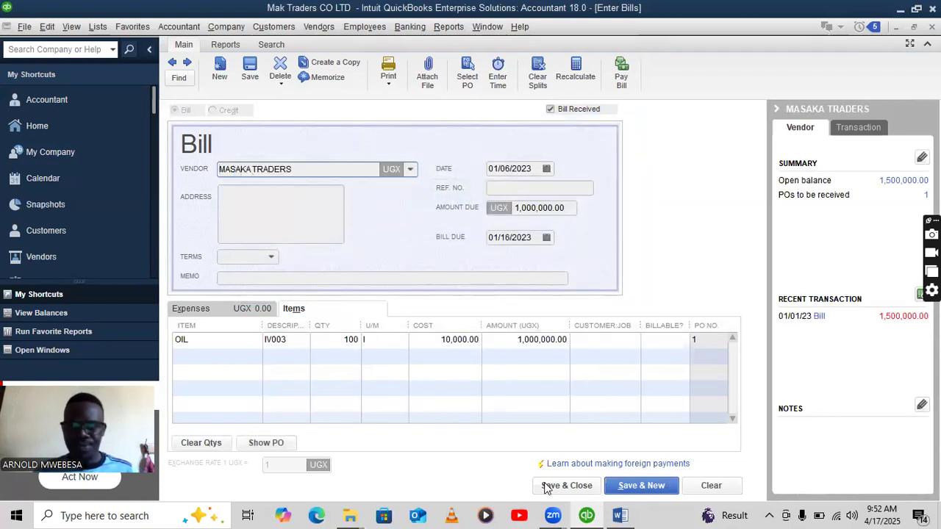
# Save the bill after checking its 01/16/2023 due date, confirming the past date.
pyautogui.click(567, 485)
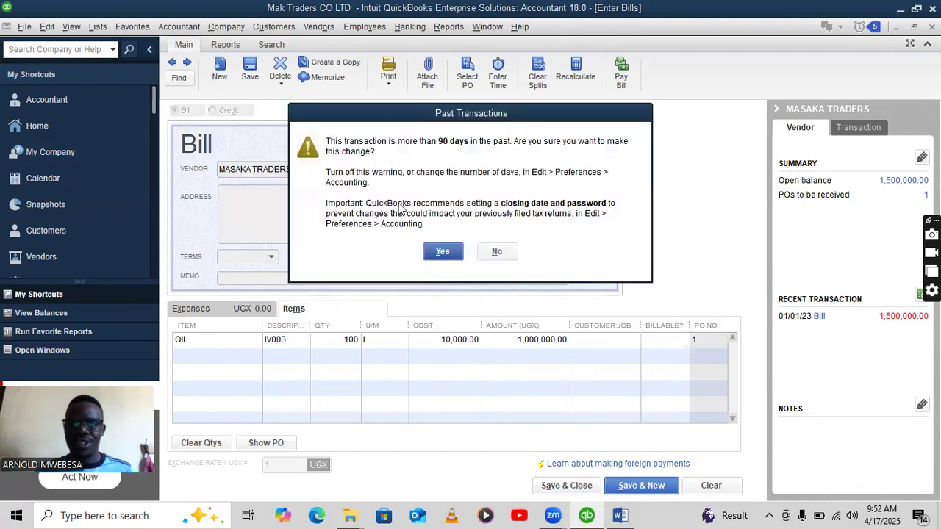
pyautogui.click(497, 251)
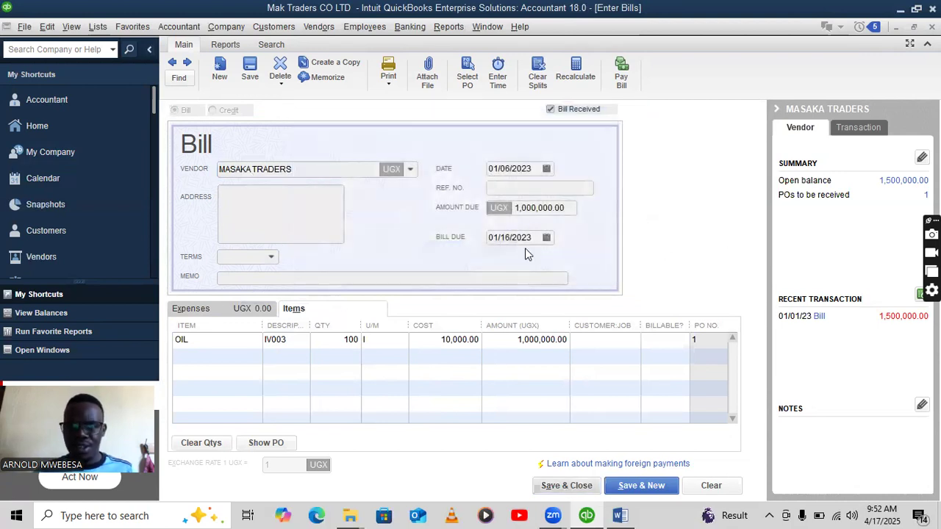
pyautogui.click(509, 238)
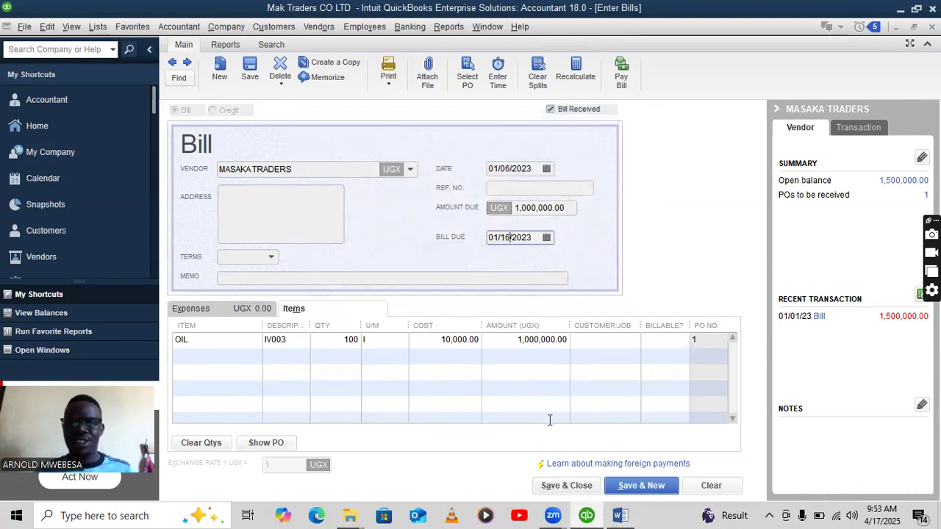
pyautogui.click(577, 491)
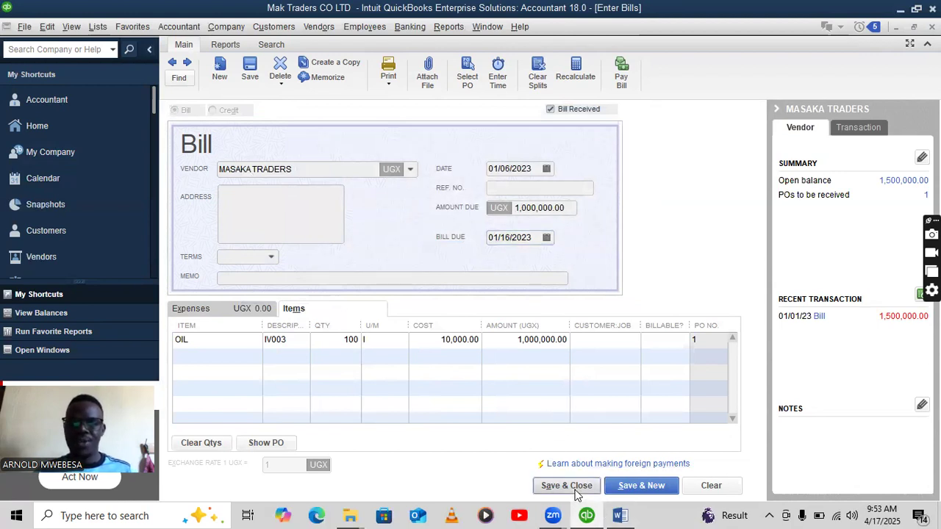
pyautogui.click(434, 249)
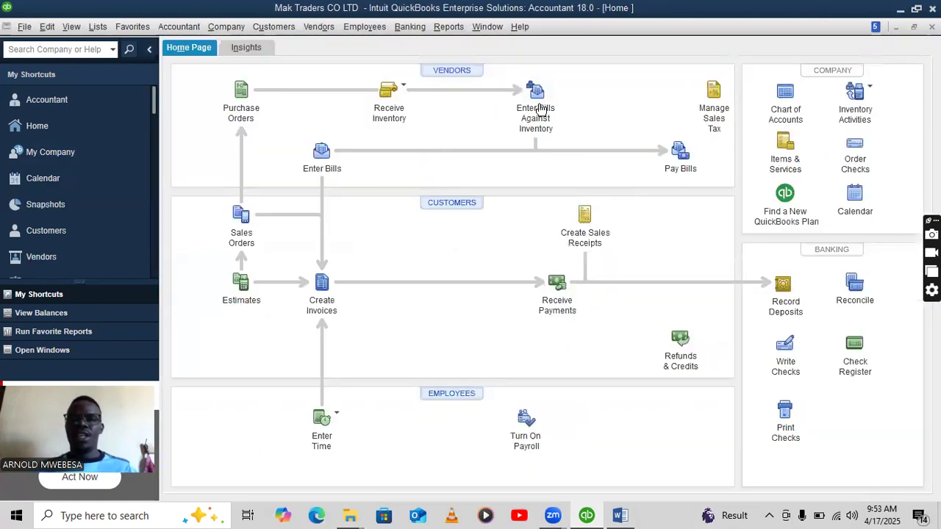
# Pay the 1,000,000 MASAKA TRADERS bill due 01/16/2023 by cheque from CENTENARY BANK.
pyautogui.click(681, 154)
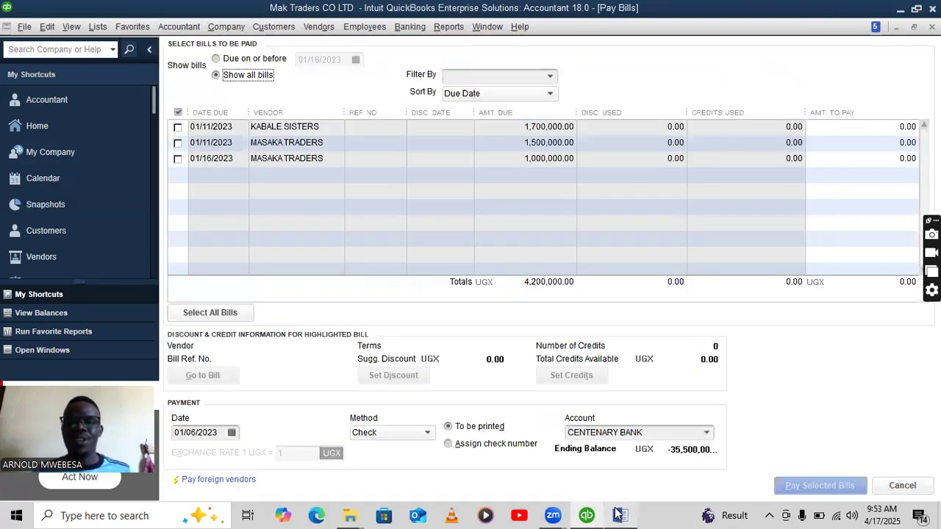
pyautogui.click(620, 515)
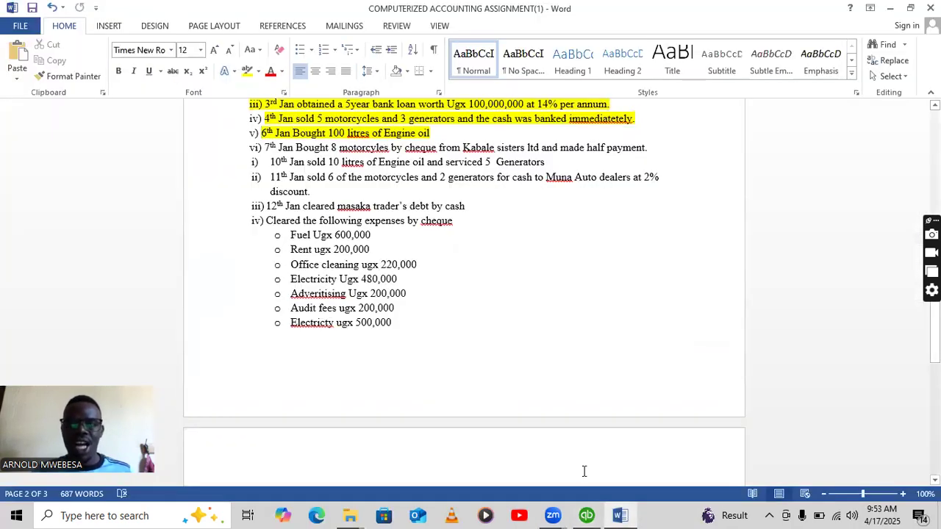
pyautogui.click(587, 514)
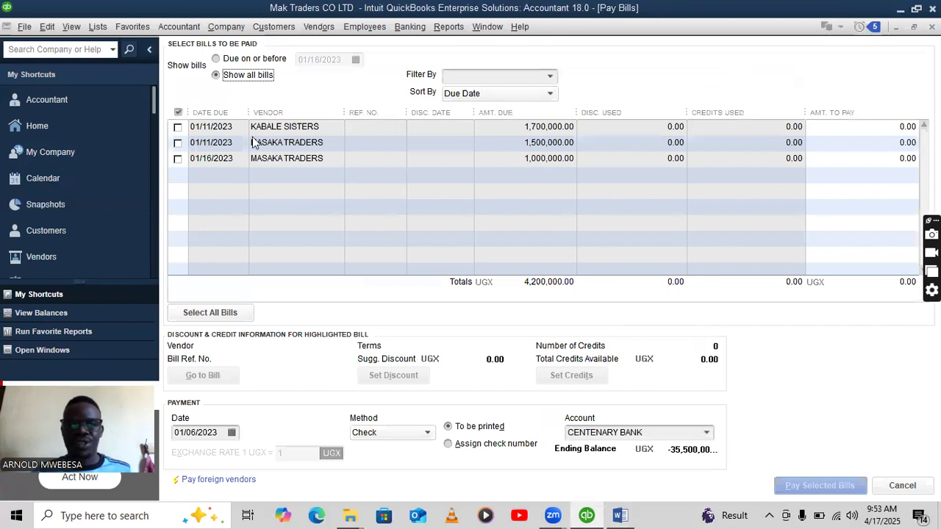
pyautogui.click(178, 159)
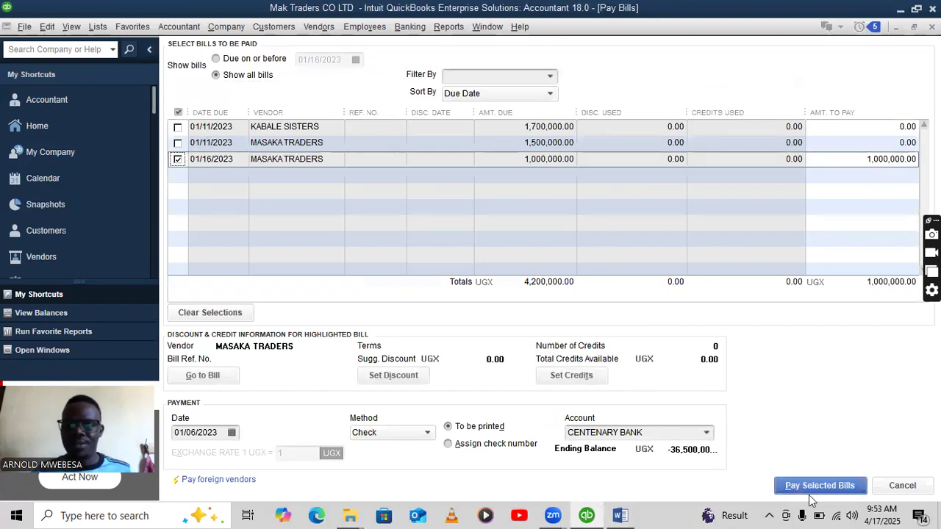
pyautogui.click(809, 483)
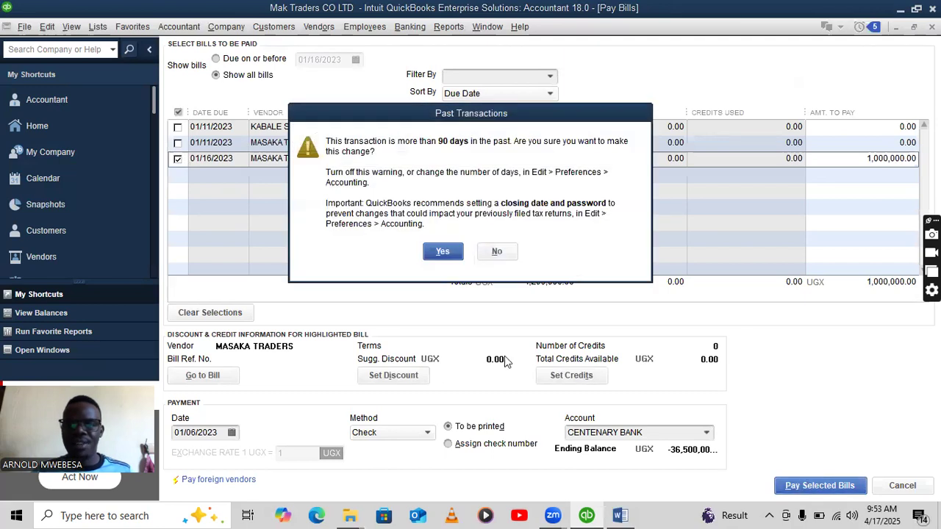
pyautogui.click(439, 252)
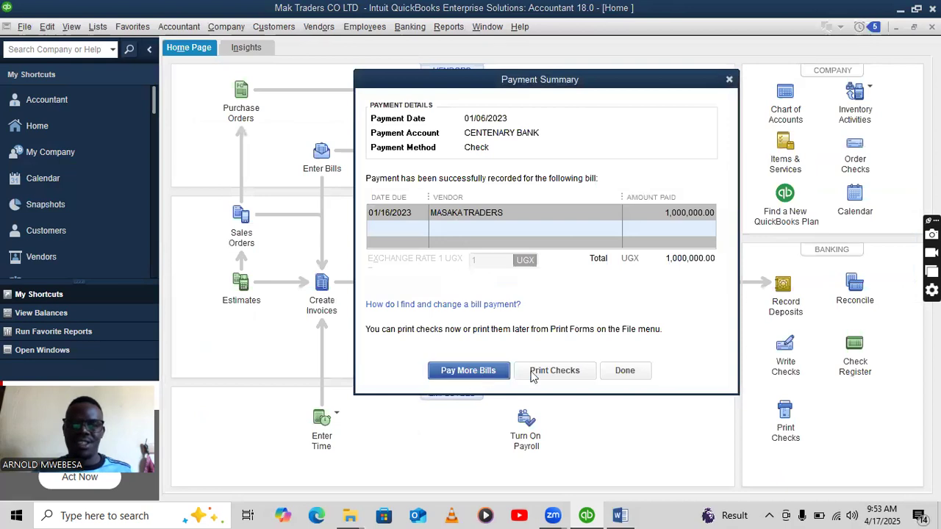
pyautogui.click(624, 372)
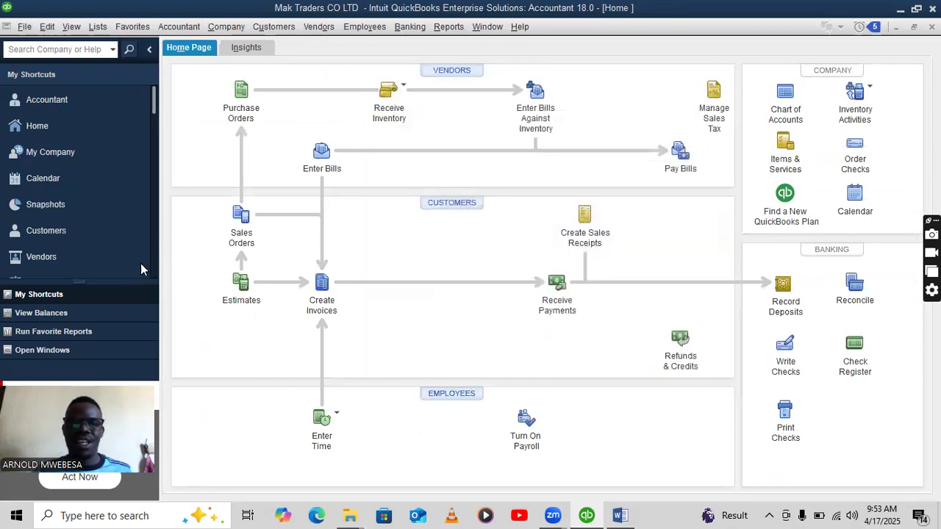
# Highlight the 'vi) 7th Jan Bought 8 motorcycles' line yellow and return to QuickBooks.
pyautogui.click(620, 515)
pyautogui.scroll(-1, 498, 175)
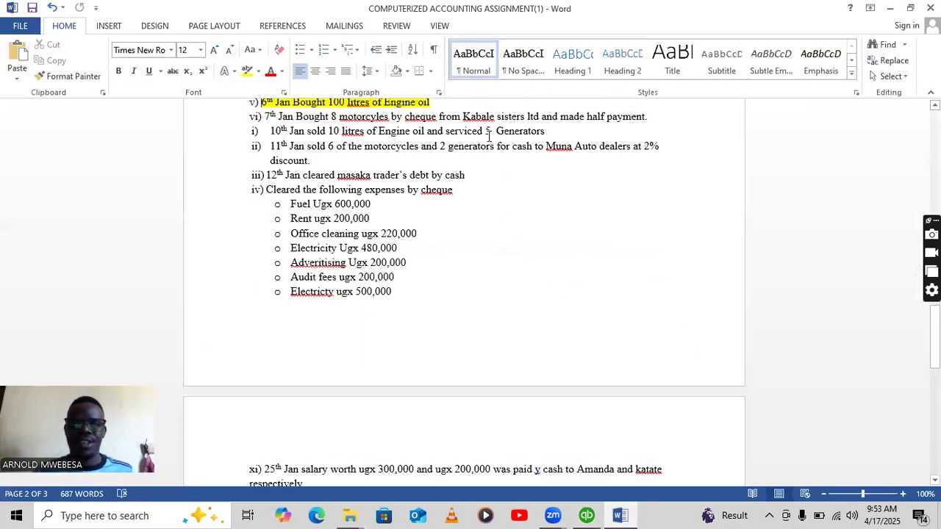
pyautogui.moveTo(650, 116); pyautogui.dragTo(262, 117)
pyautogui.click(314, 97)
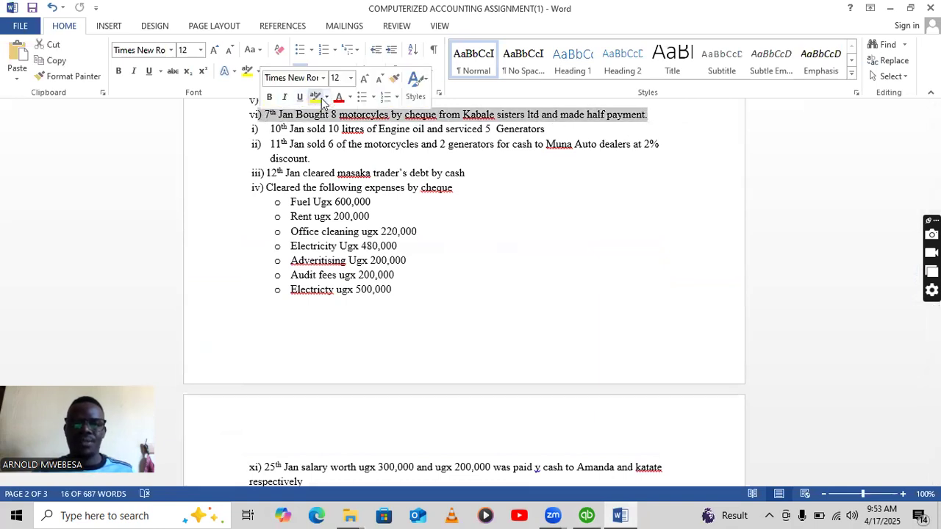
pyautogui.click(314, 114)
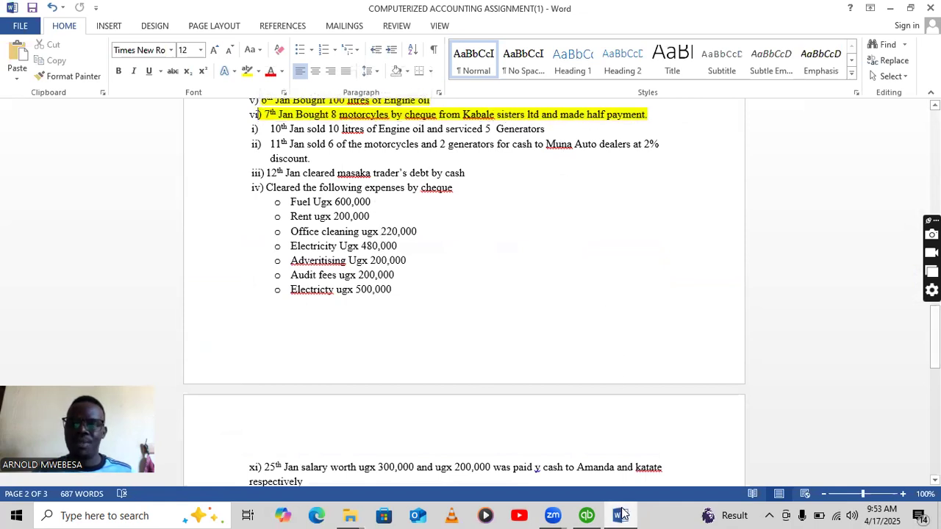
pyautogui.click(586, 515)
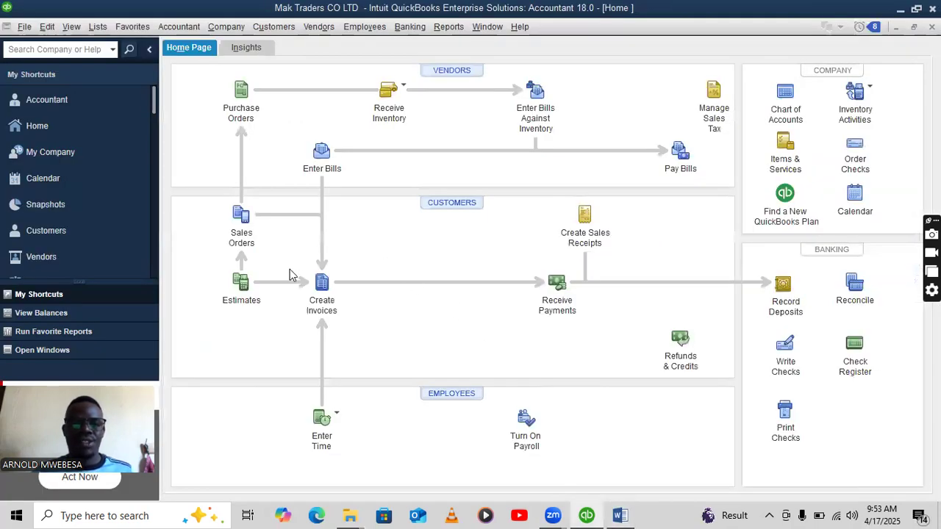
# Begin a customer invoice, then abandon it and return to the Home page.
pyautogui.click(324, 297)
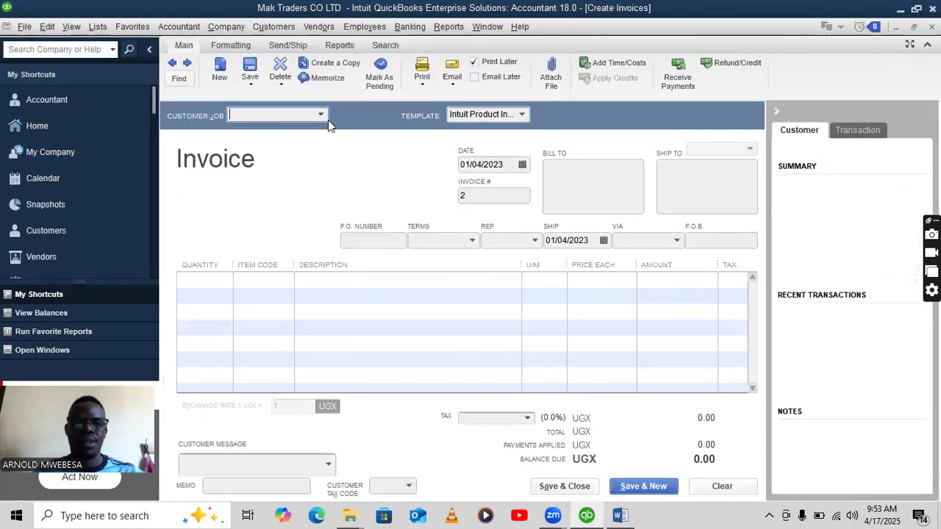
pyautogui.click(320, 117)
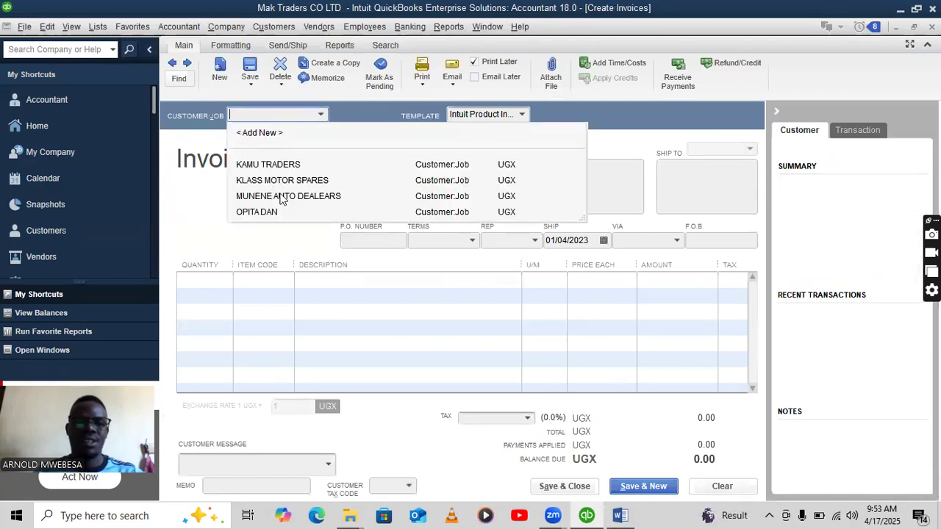
pyautogui.click(621, 515)
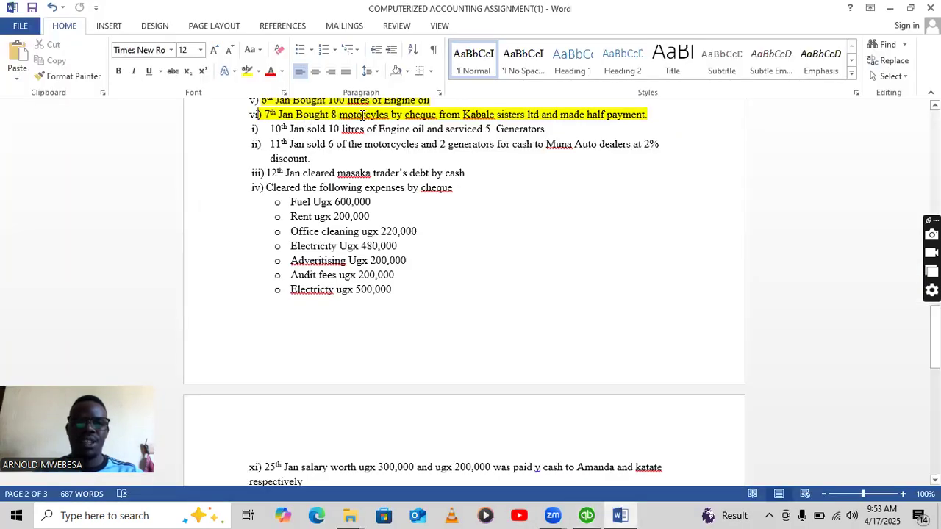
pyautogui.click(586, 515)
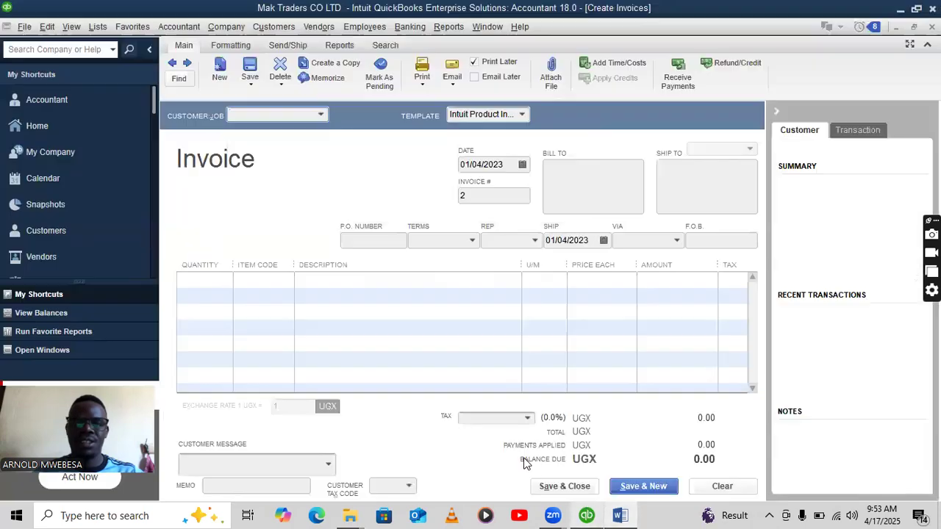
pyautogui.click(41, 130)
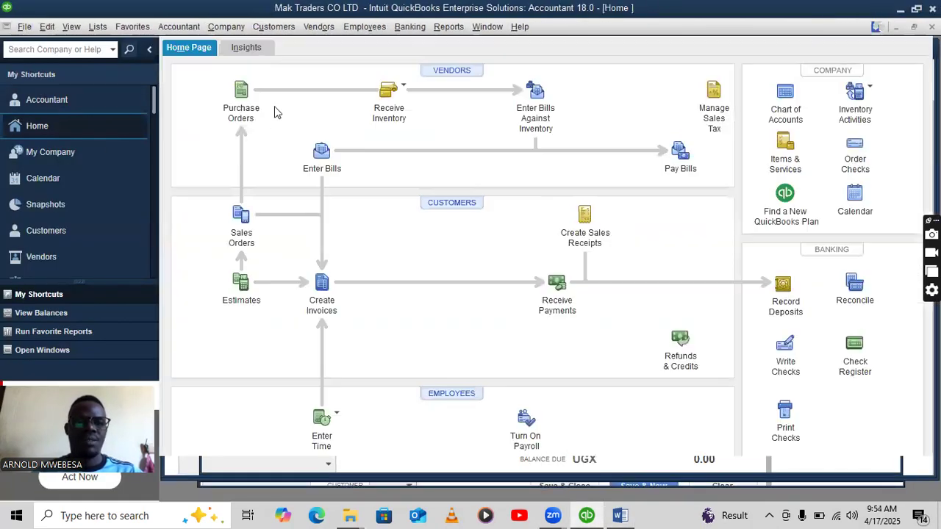
# Start a new purchase order with KABALE SISTERS as the vendor.
pyautogui.click(239, 99)
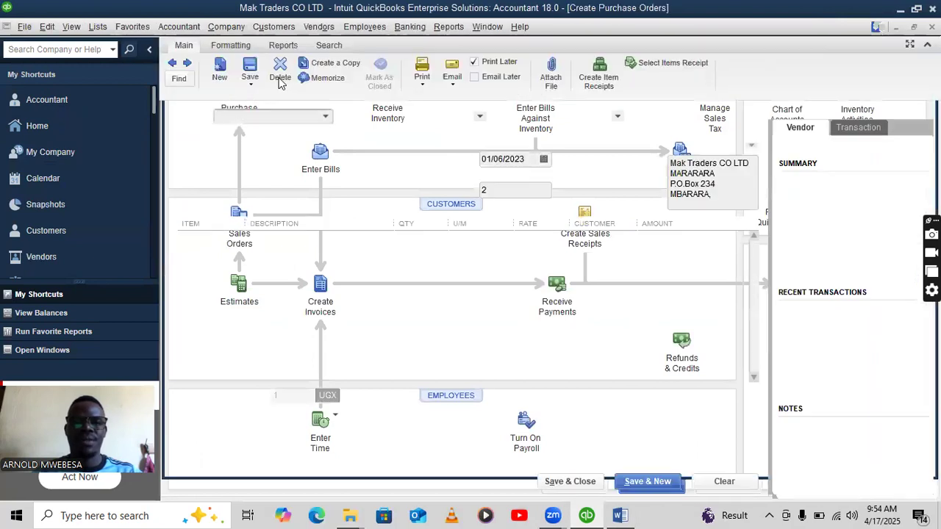
pyautogui.click(325, 118)
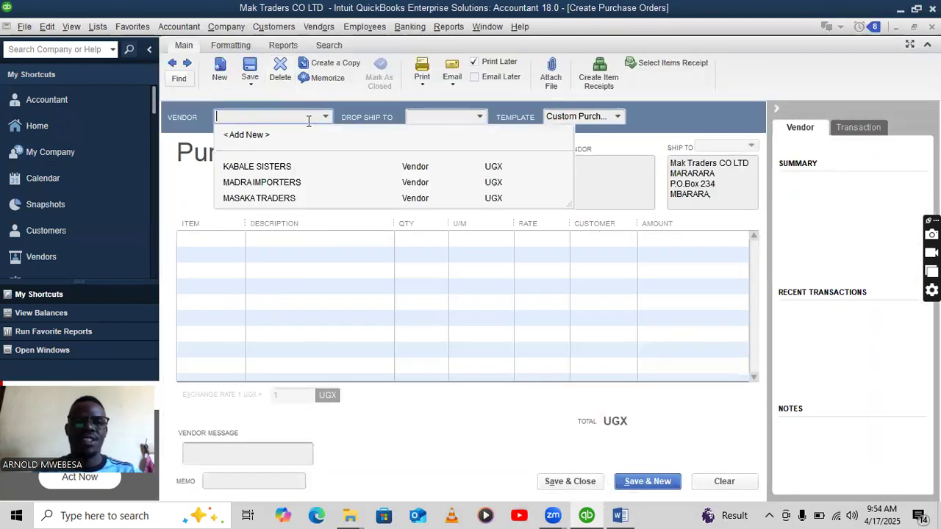
pyautogui.click(287, 170)
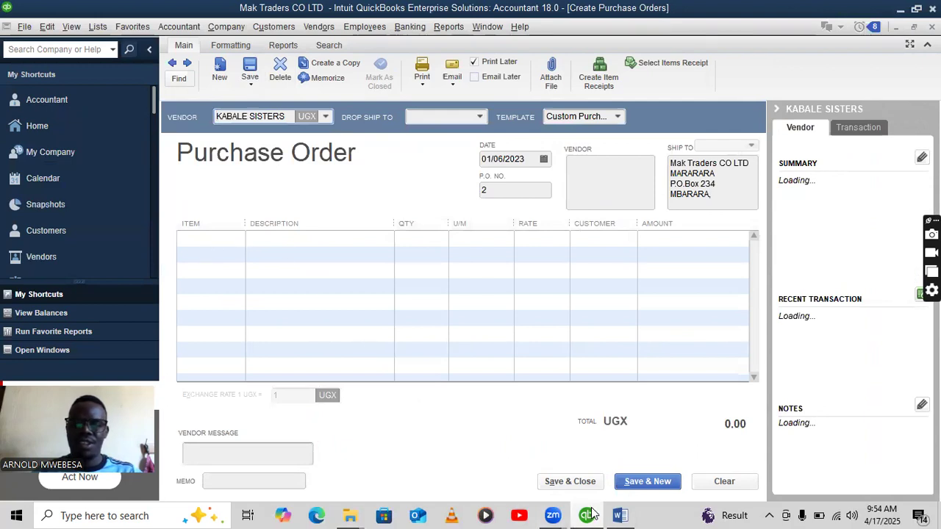
pyautogui.click(620, 516)
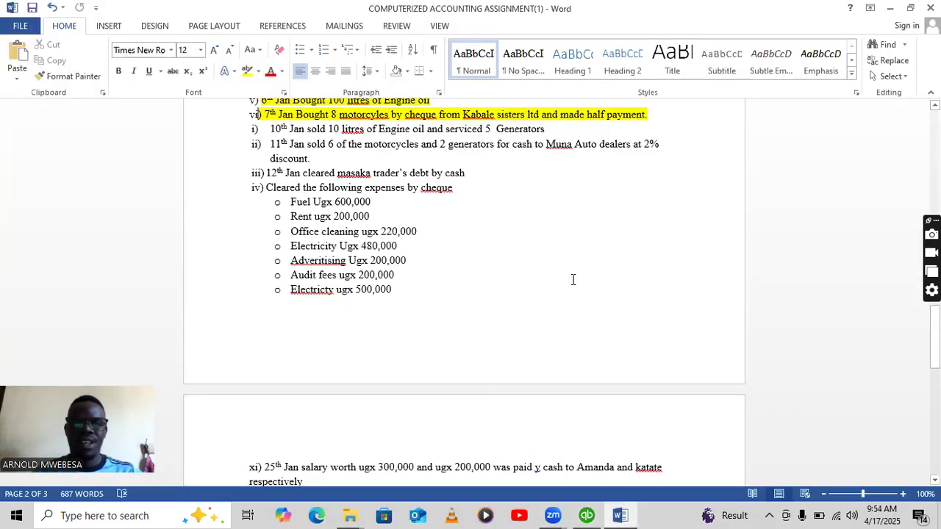
pyautogui.click(586, 515)
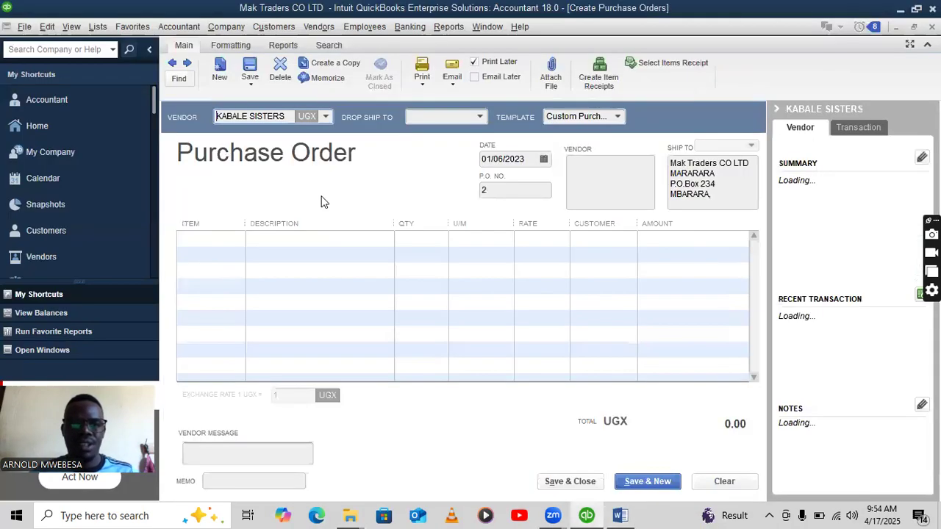
# Add 8 MOTORCYCLES as the order's first line.
pyautogui.click(393, 239)
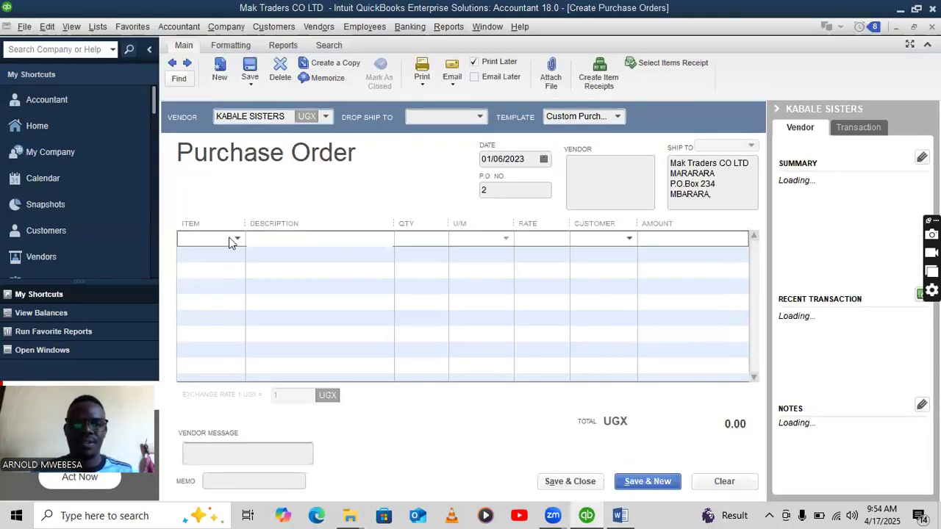
pyautogui.click(237, 238)
pyautogui.click(220, 335)
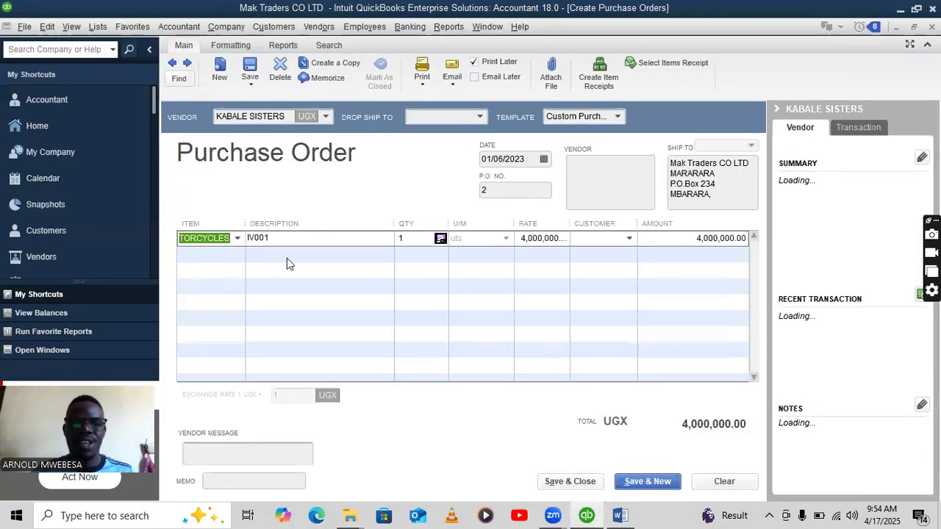
pyautogui.click(405, 238)
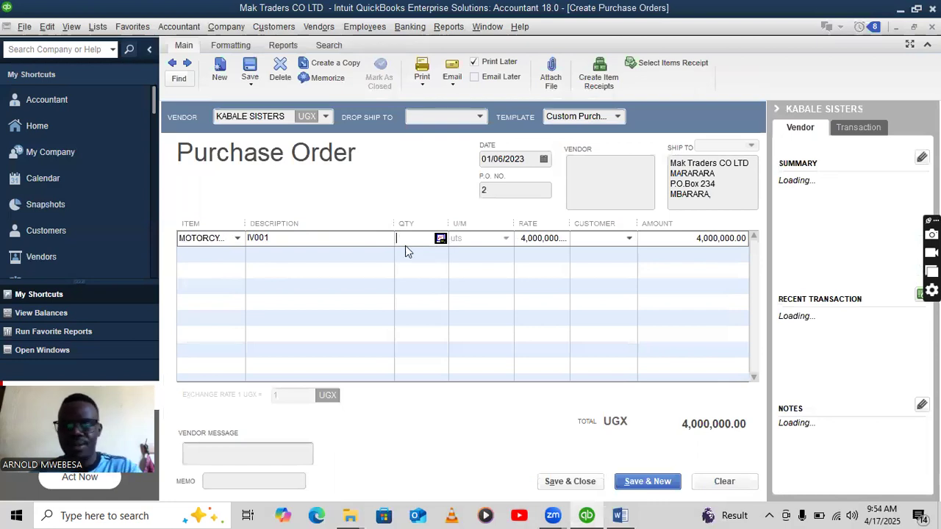
pyautogui.click(430, 294)
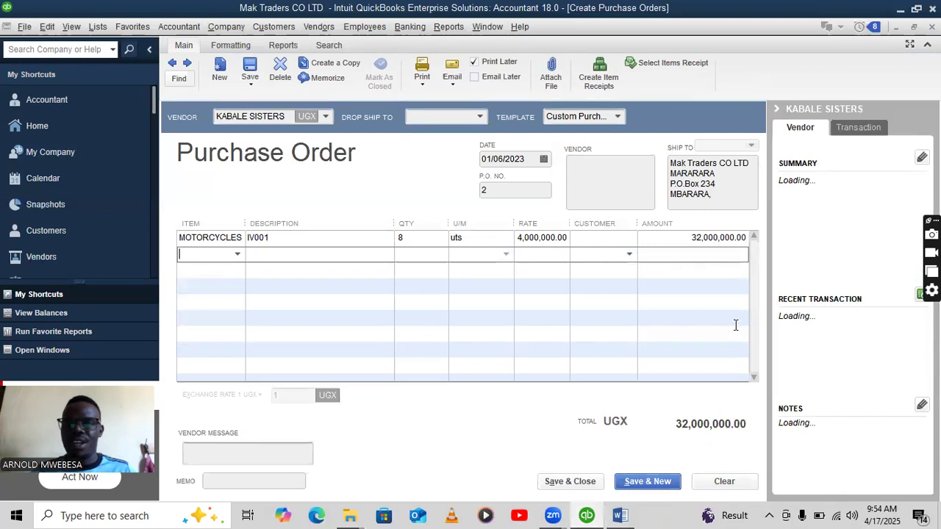
pyautogui.click(619, 515)
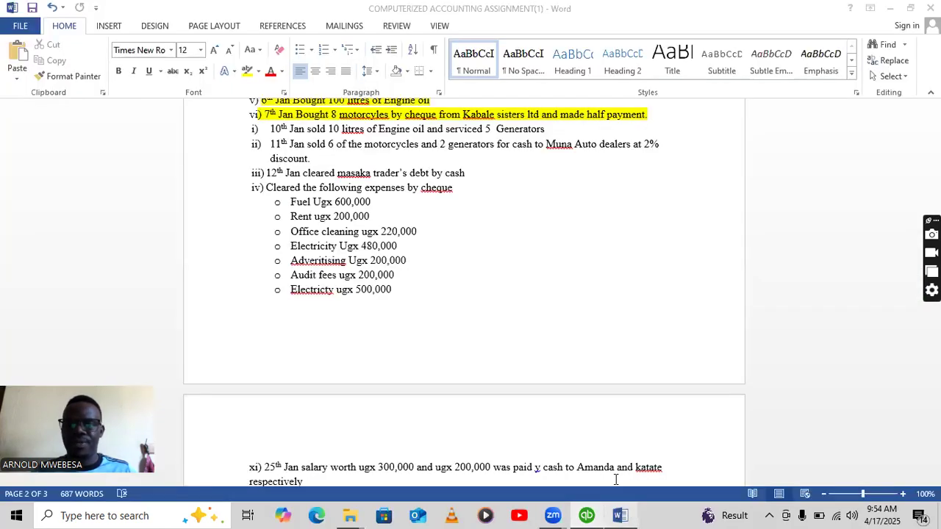
pyautogui.click(587, 515)
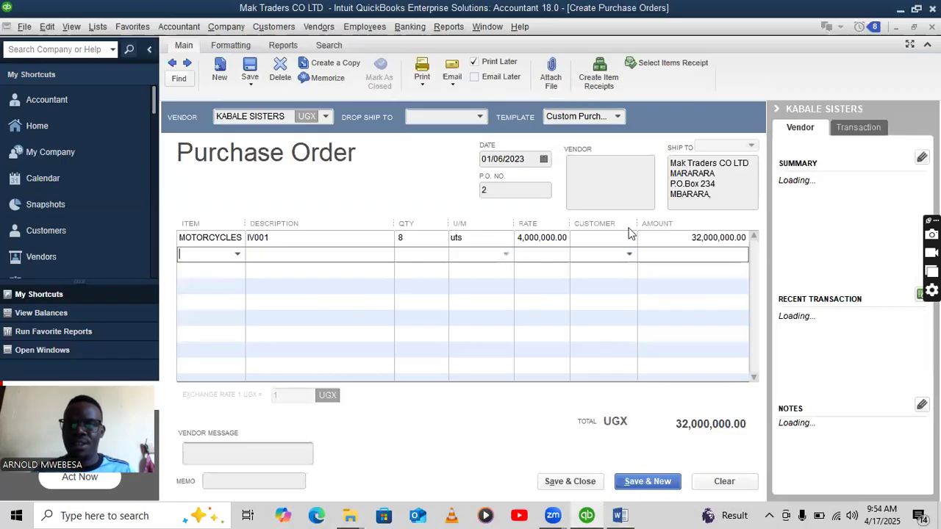
# Change the line amount to 16,000,000 and save the order, confirming the past date.
pyautogui.click(702, 239)
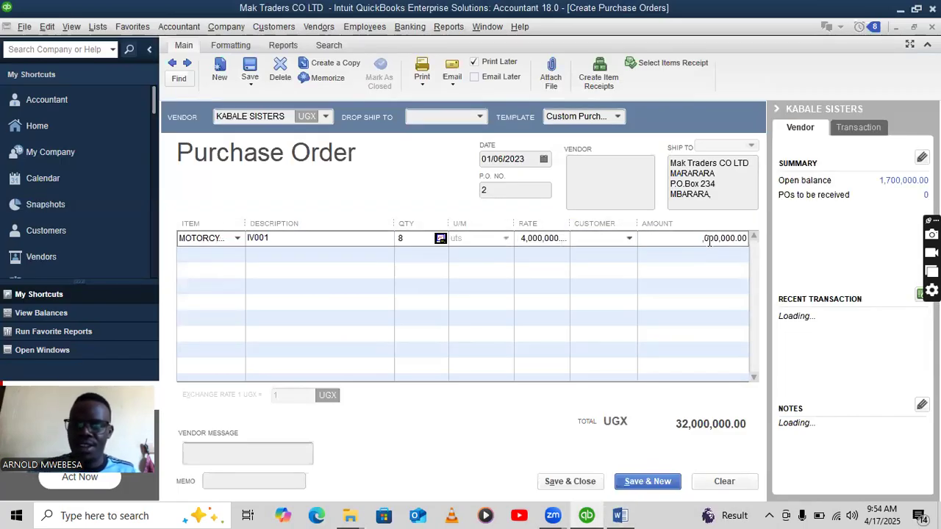
pyautogui.write('16')
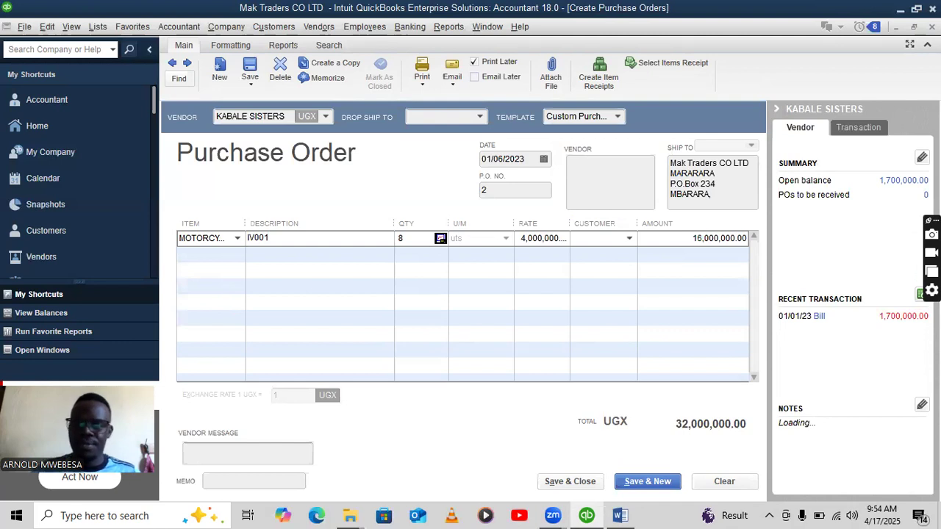
pyautogui.press('Tab')
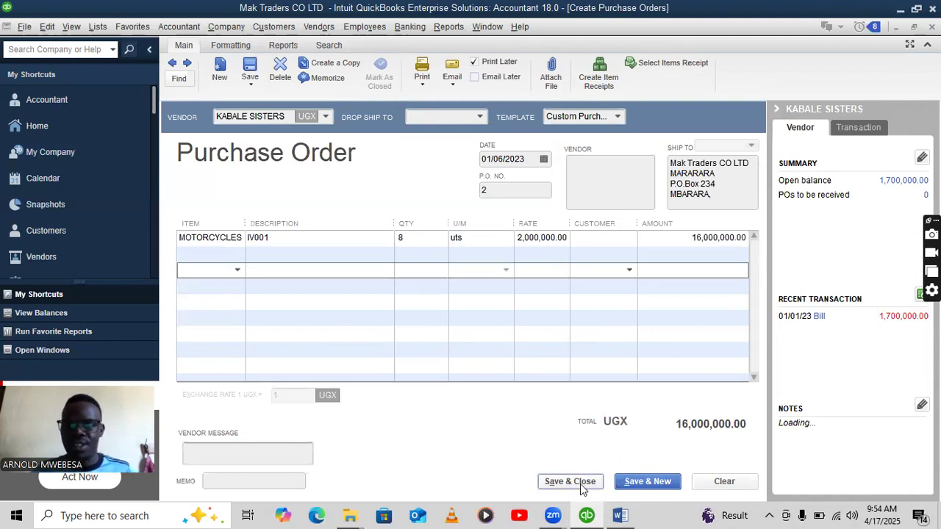
pyautogui.click(580, 485)
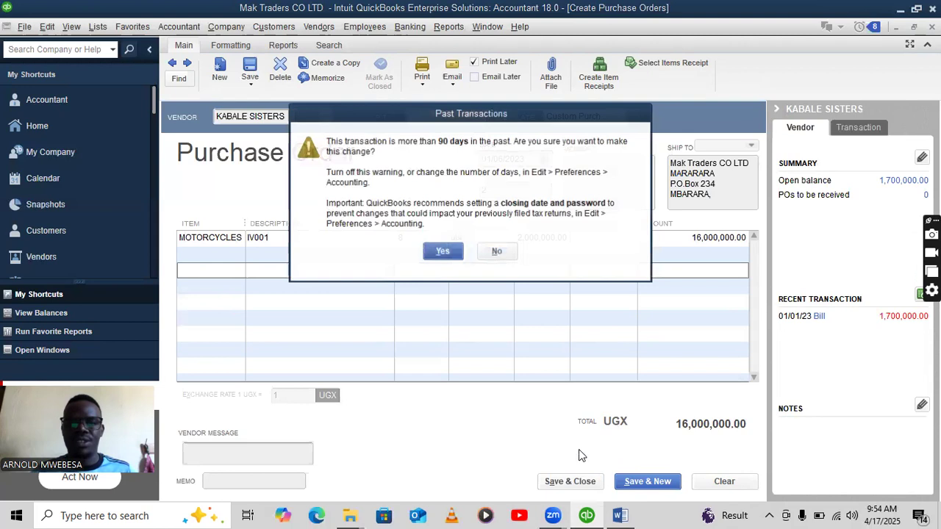
pyautogui.click(443, 252)
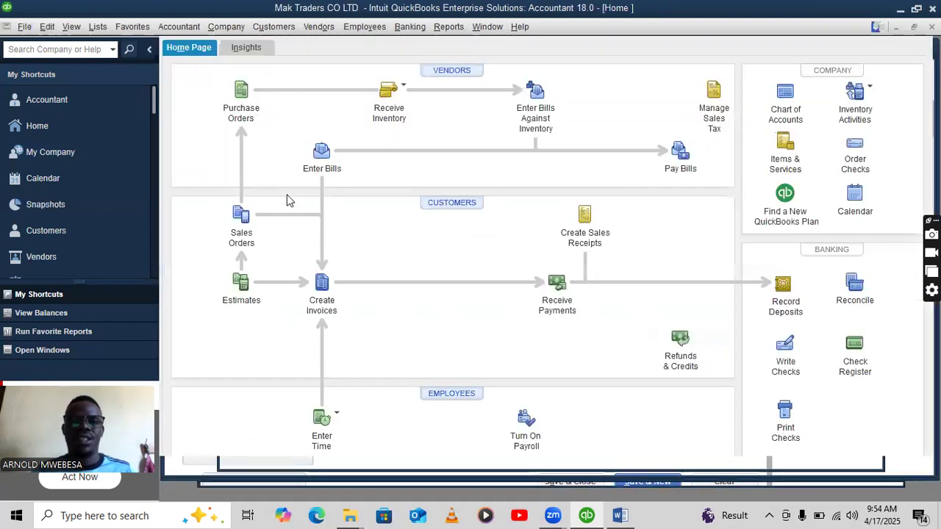
# Receive purchase order 2's motorcycles with a bill from KABALE SISTERS and save it.
pyautogui.click(388, 97)
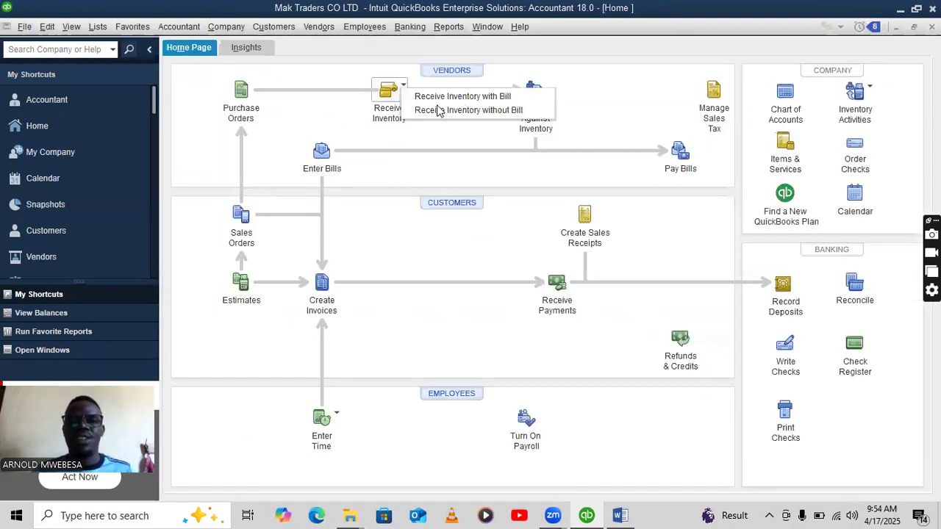
pyautogui.click(460, 96)
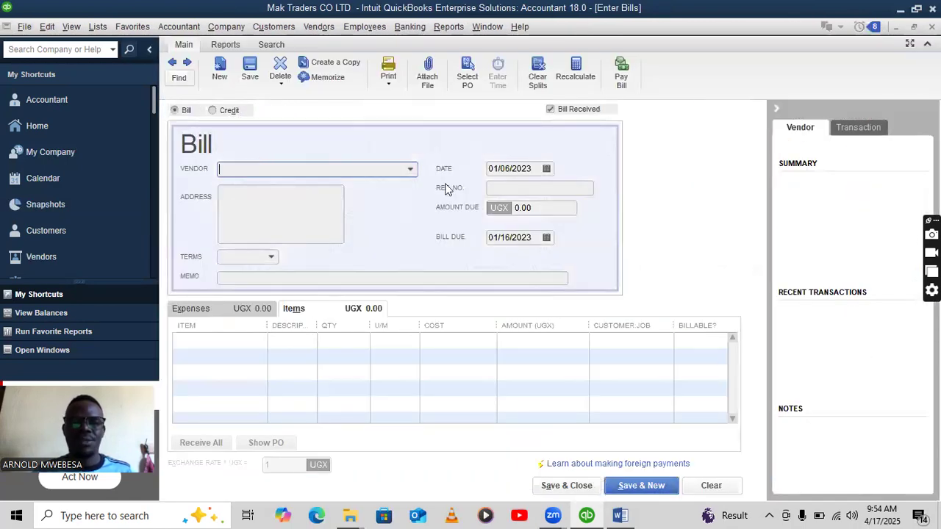
pyautogui.click(410, 169)
pyautogui.click(268, 227)
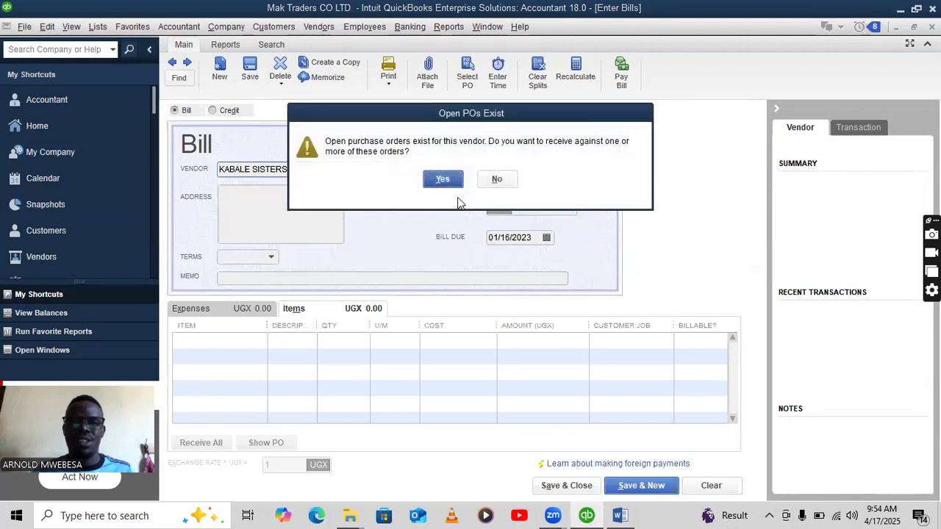
pyautogui.click(438, 176)
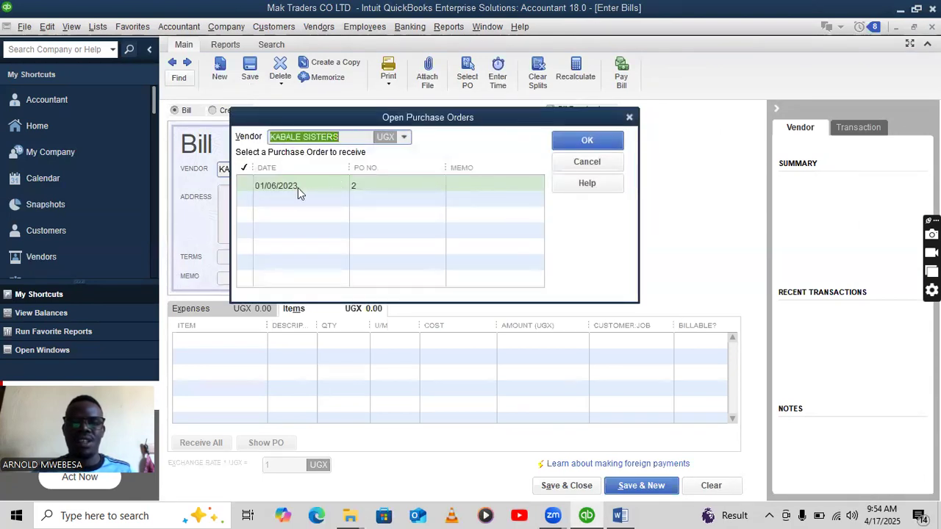
pyautogui.click(245, 186)
pyautogui.click(587, 140)
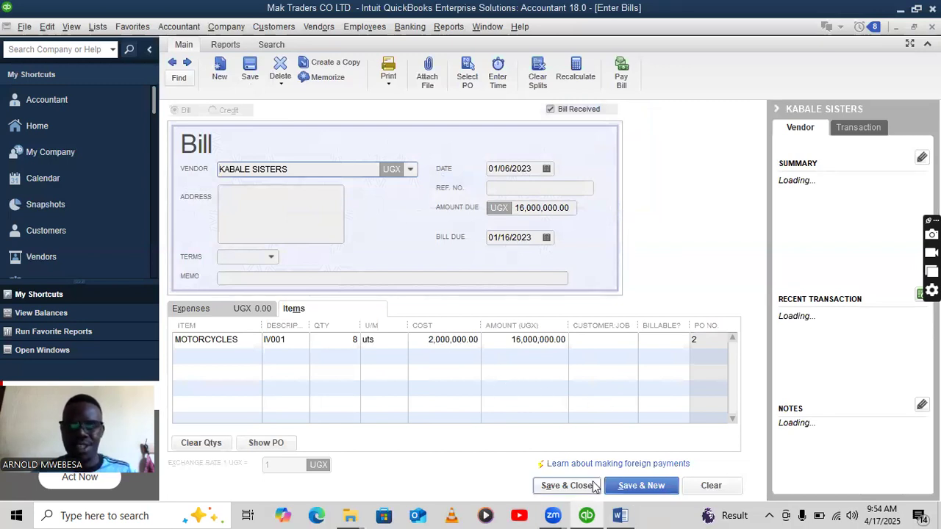
pyautogui.click(555, 489)
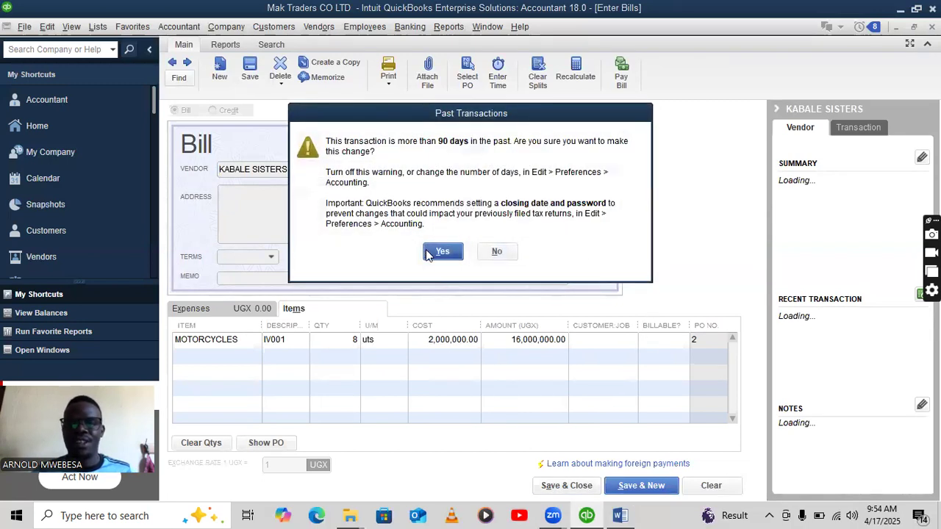
pyautogui.click(440, 250)
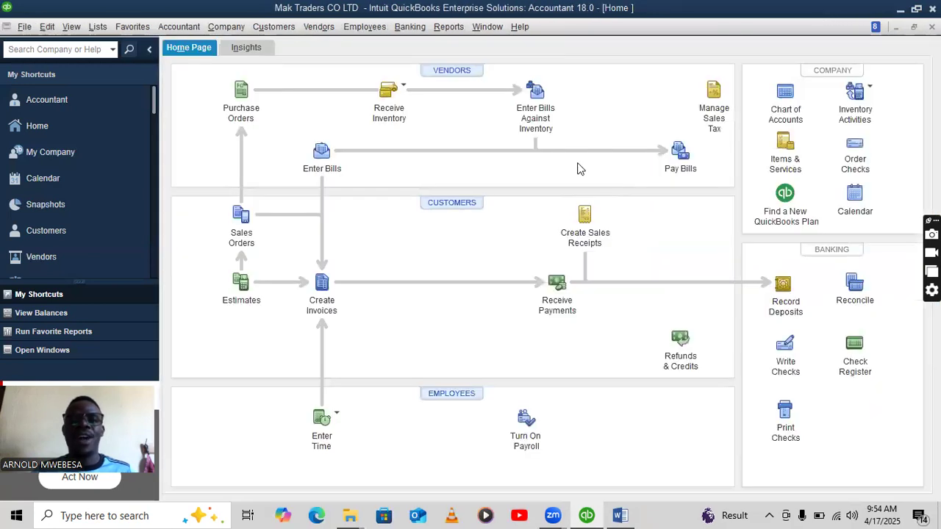
# Pay the 16,000,000 KABALE SISTERS bill by cheque from Centenary Bank.
pyautogui.click(679, 154)
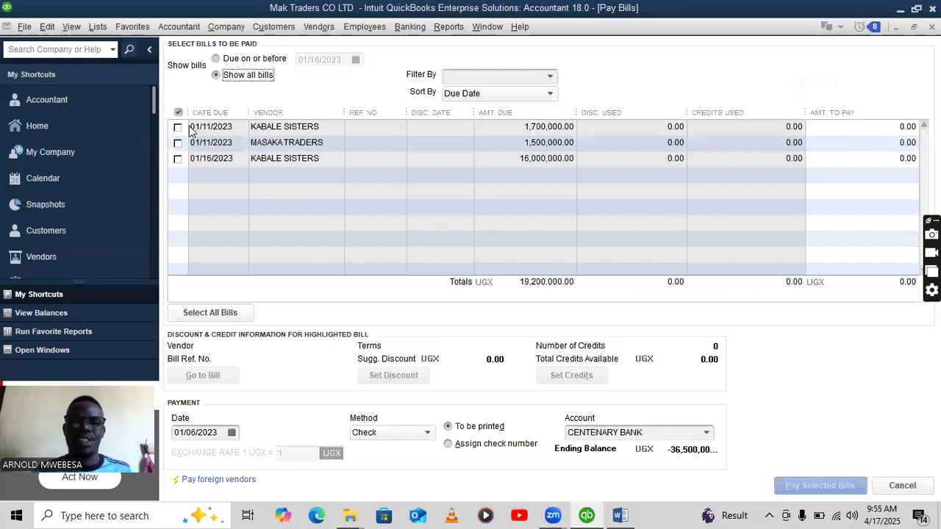
pyautogui.click(177, 159)
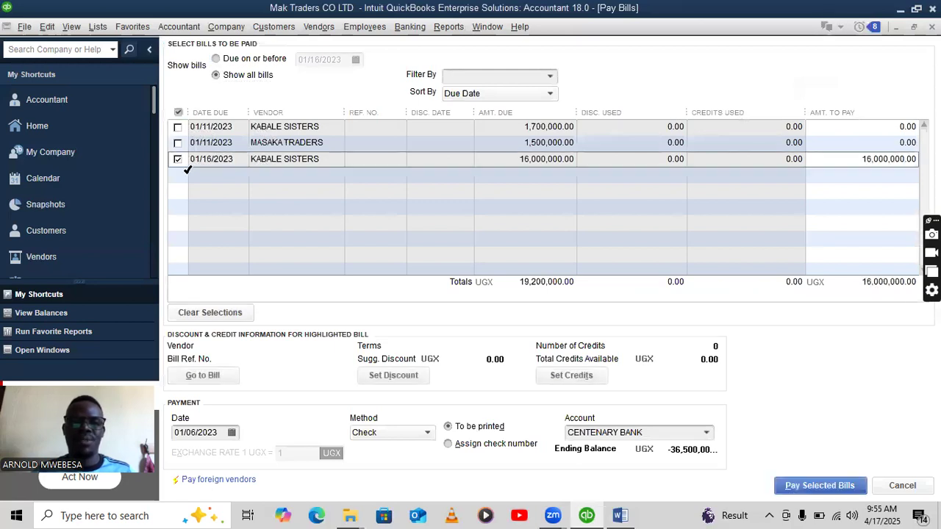
pyautogui.click(835, 484)
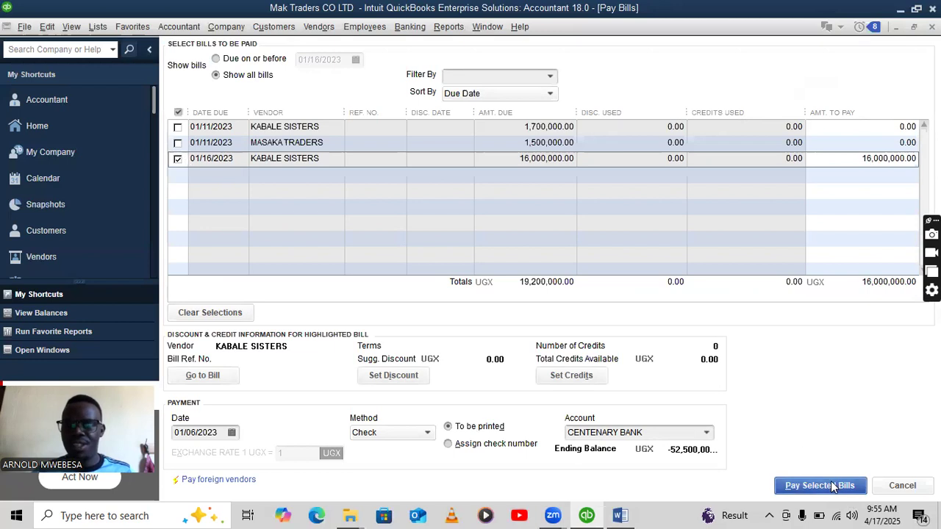
pyautogui.click(451, 252)
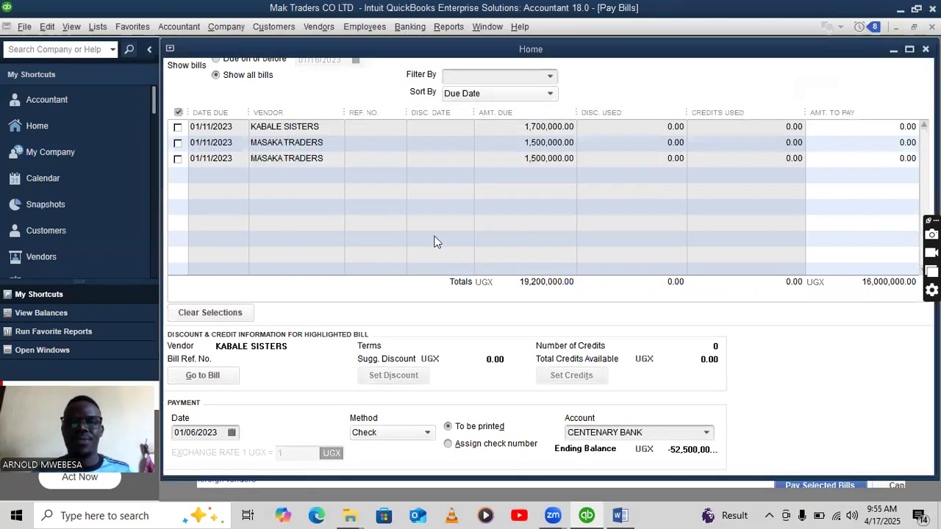
pyautogui.click(613, 361)
pyautogui.click(620, 515)
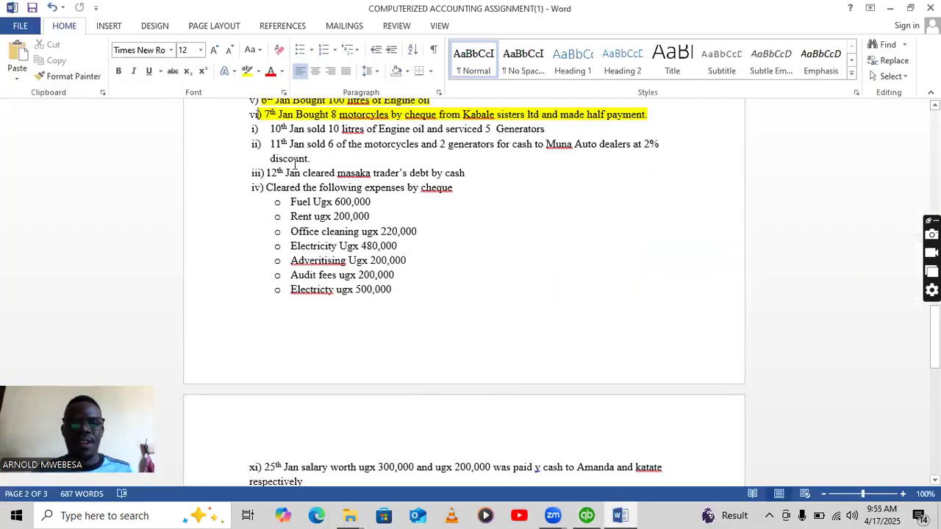
# Make the 10th Jan engine oil sale and generator servicing line bold.
pyautogui.scroll(-1, 511, 127)
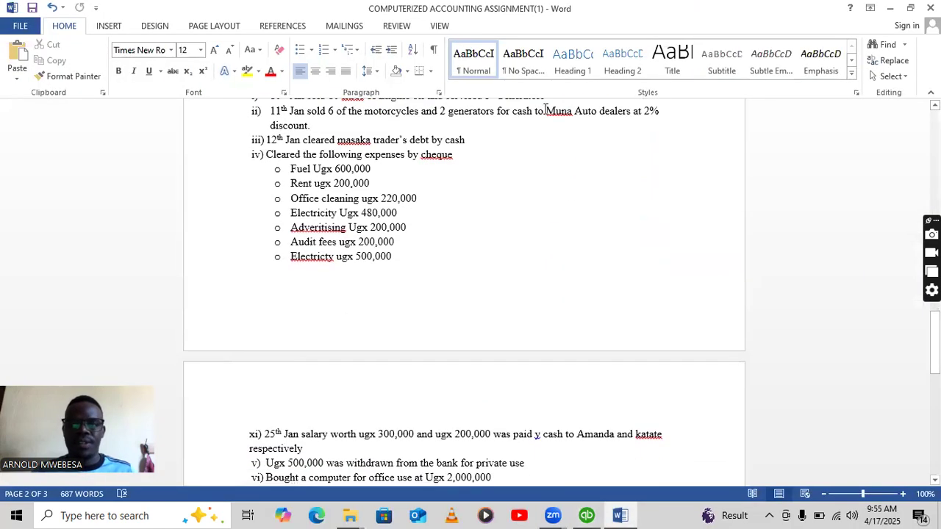
pyautogui.scroll(1, 546, 110)
pyautogui.moveTo(547, 129); pyautogui.dragTo(274, 133)
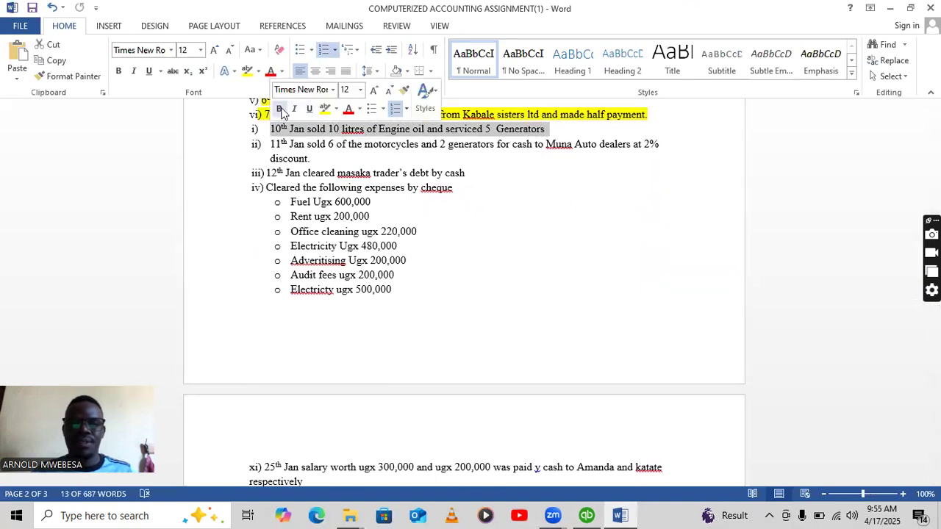
pyautogui.click(278, 108)
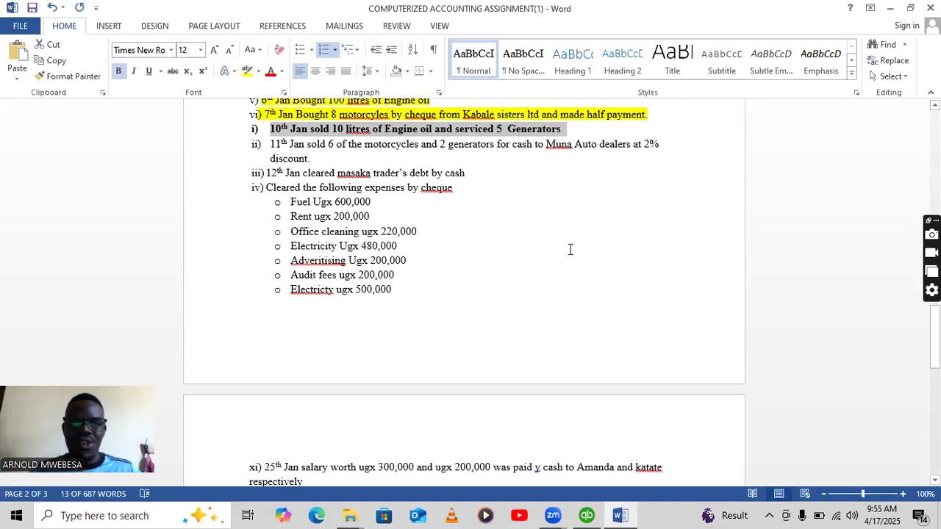
# Return to QuickBooks and start a new customer invoice.
pyautogui.click(587, 515)
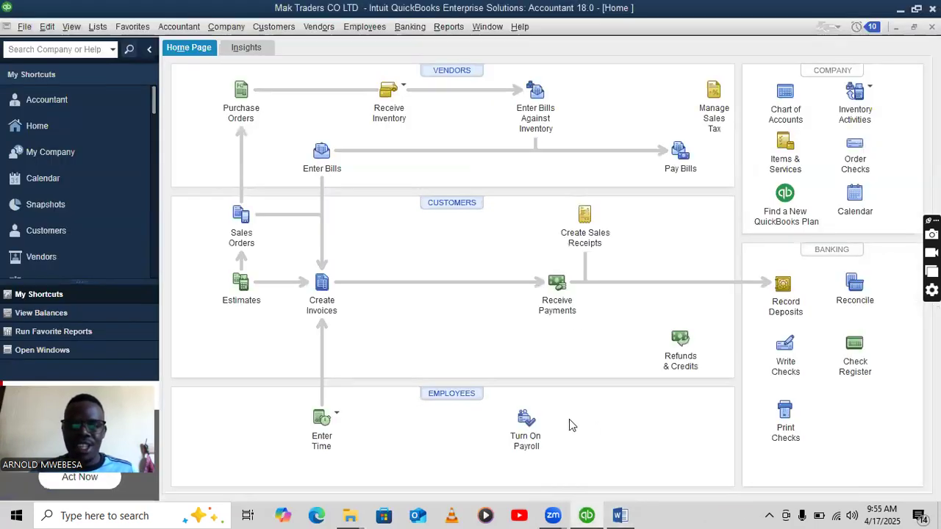
pyautogui.click(620, 515)
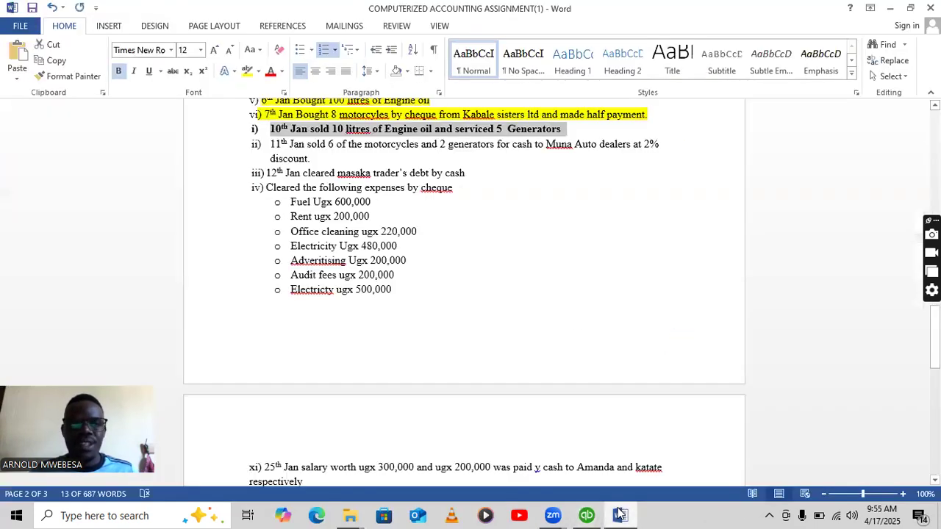
pyautogui.click(586, 515)
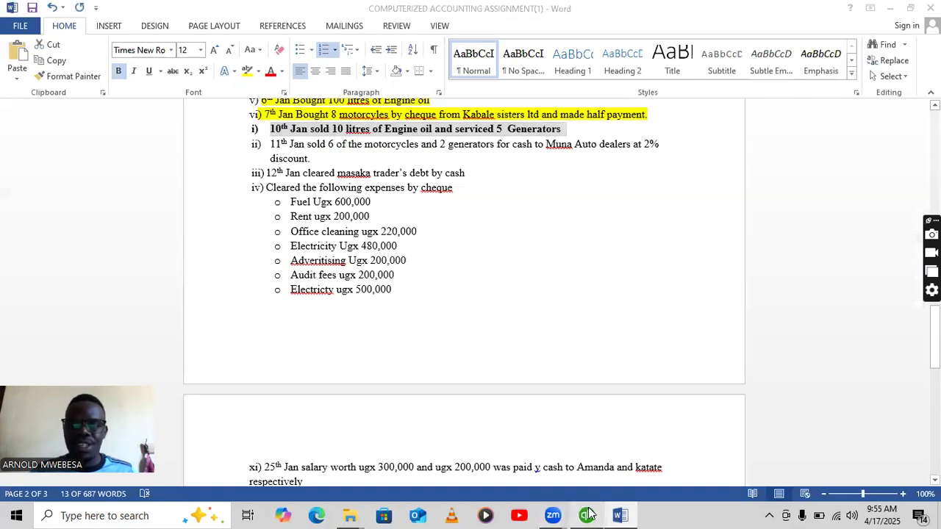
pyautogui.click(317, 279)
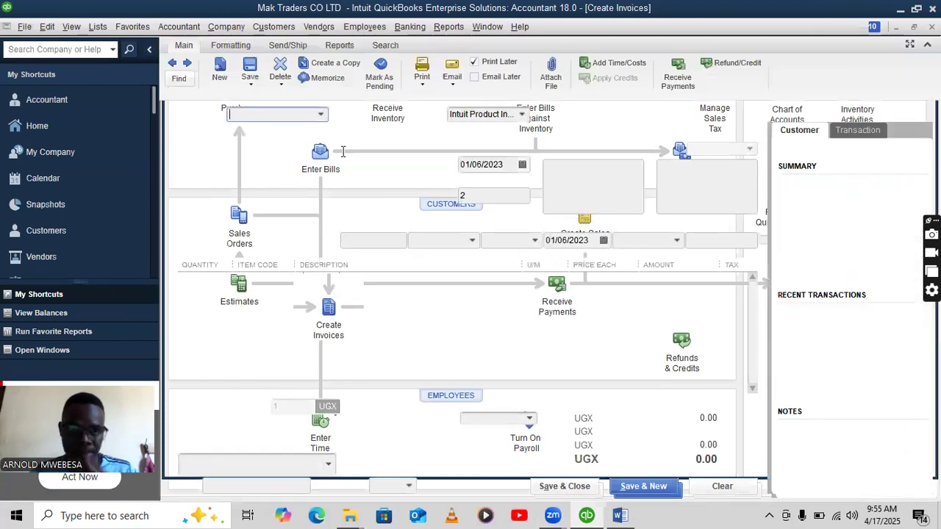
# Bill KLASS MOTOR SPARES for 5 units on the first line, dismissing the stock warnings.
pyautogui.click(322, 115)
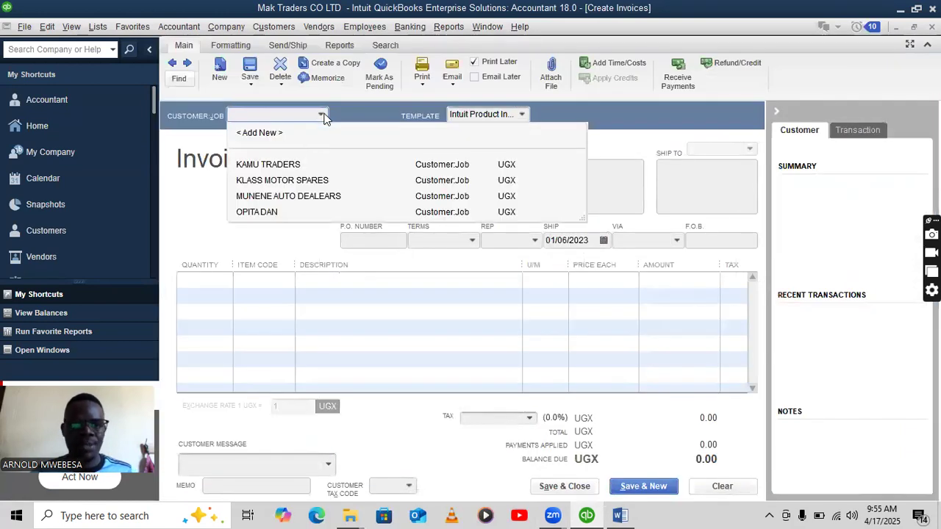
pyautogui.click(287, 180)
pyautogui.click(226, 281)
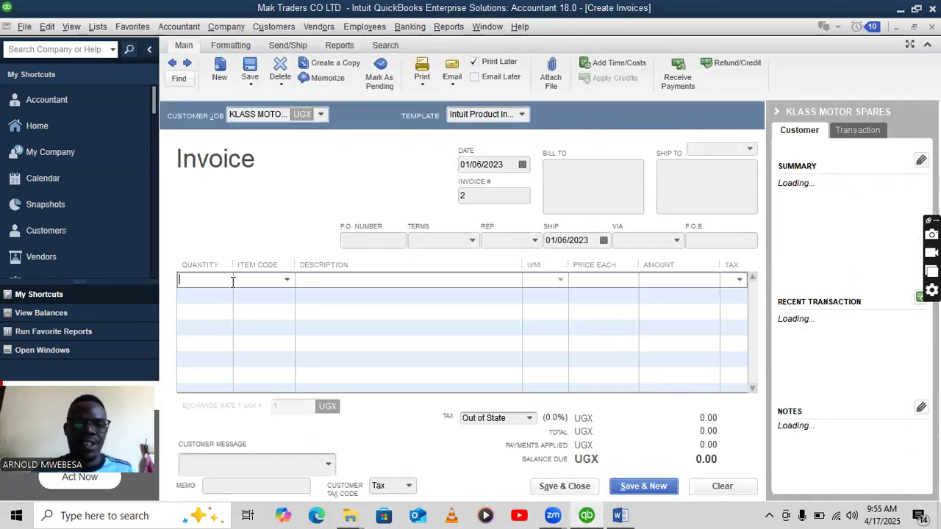
pyautogui.click(286, 280)
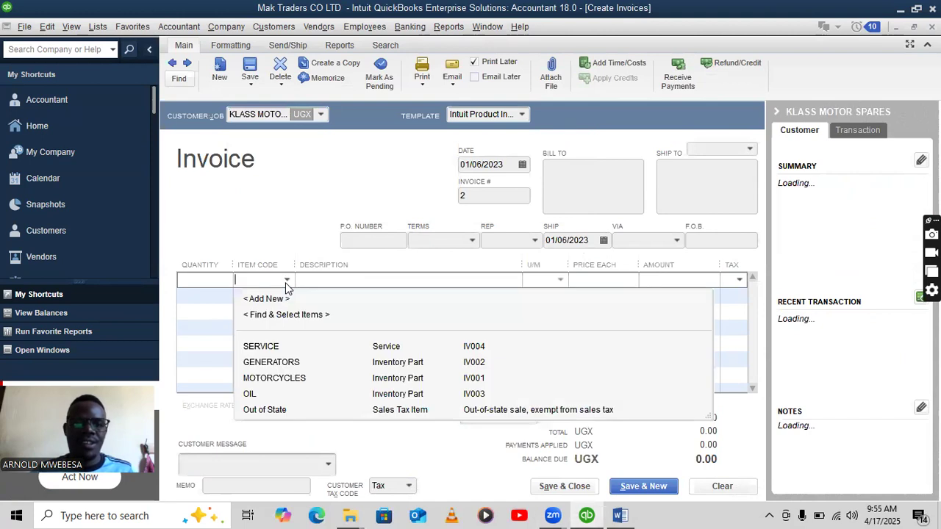
pyautogui.click(273, 362)
pyautogui.click(201, 280)
pyautogui.write('17,')
pyautogui.write('5')
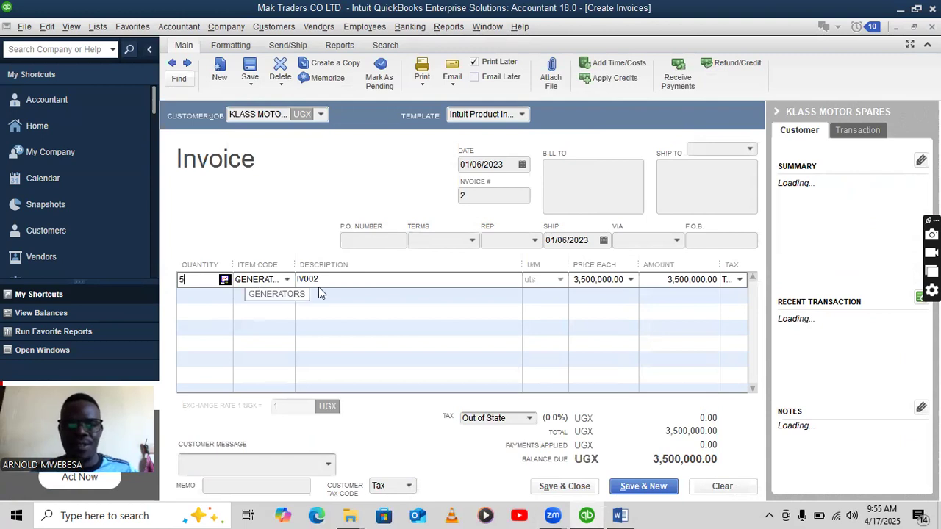
pyautogui.click(383, 303)
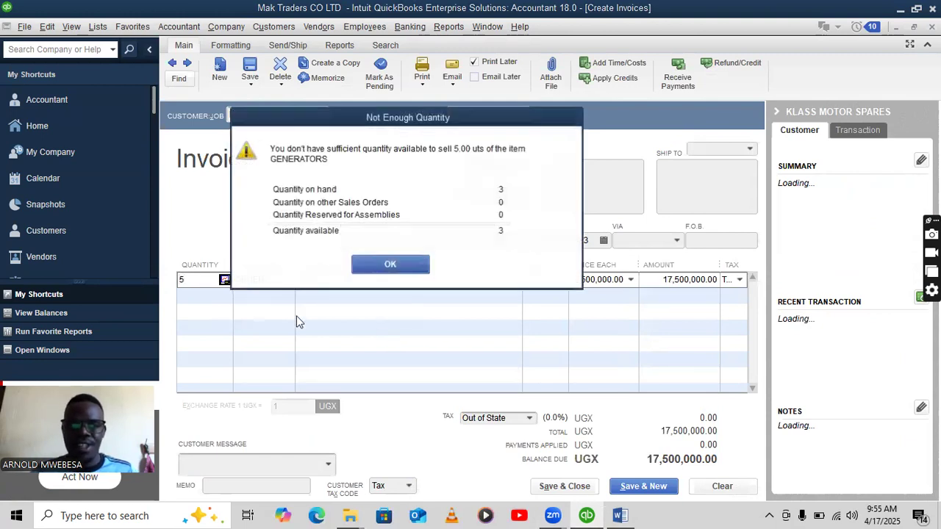
pyautogui.click(405, 263)
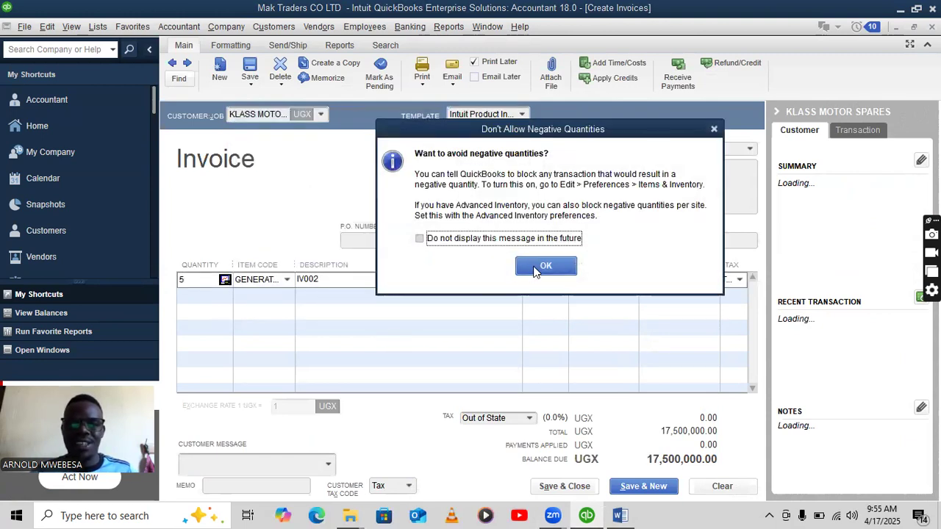
pyautogui.click(534, 270)
pyautogui.click(542, 236)
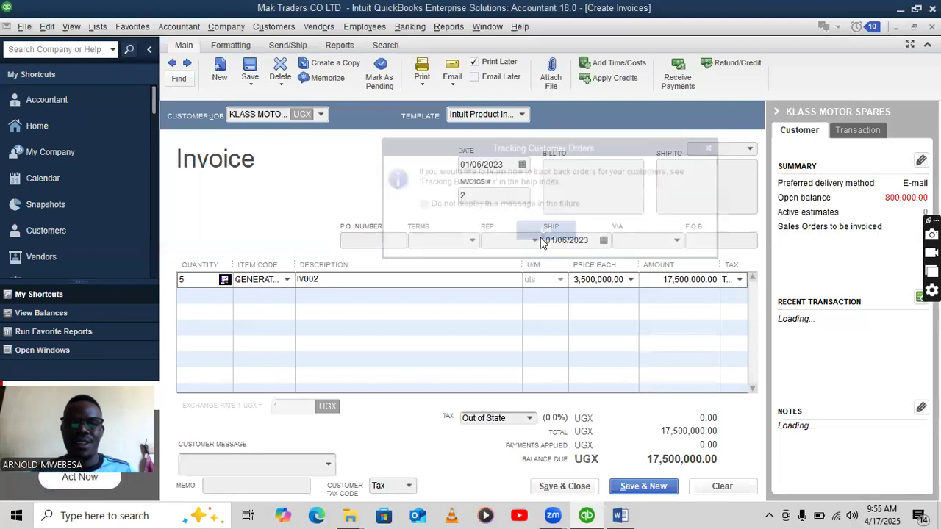
# Change the first line's item to SERVICE and begin a second invoice line.
pyautogui.click(219, 280)
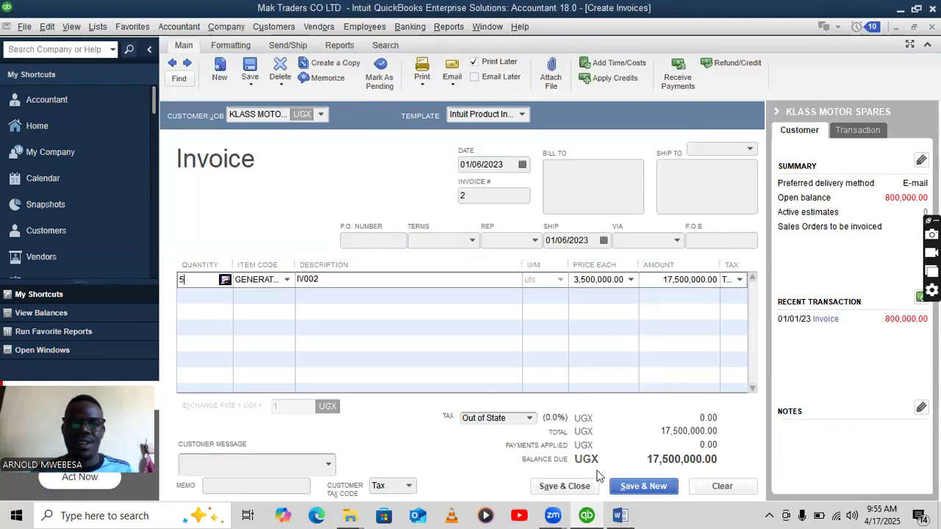
pyautogui.click(619, 516)
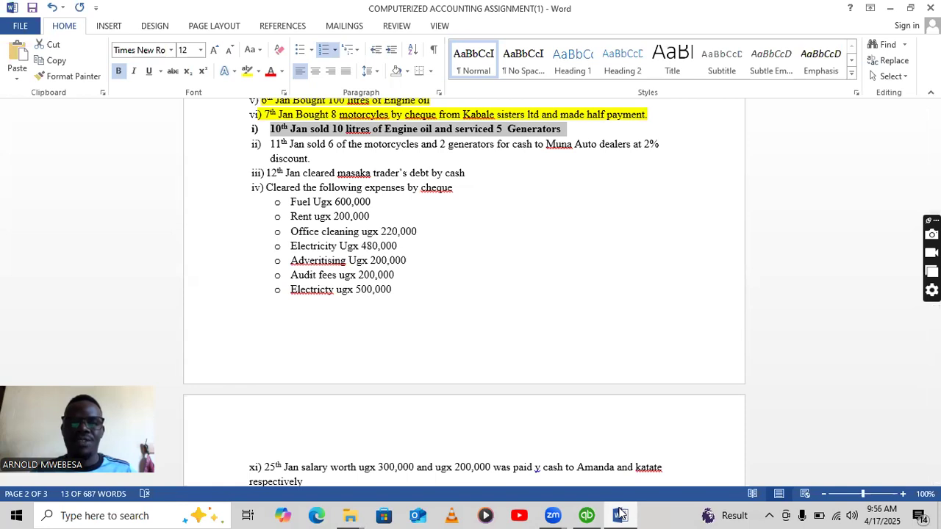
pyautogui.click(587, 515)
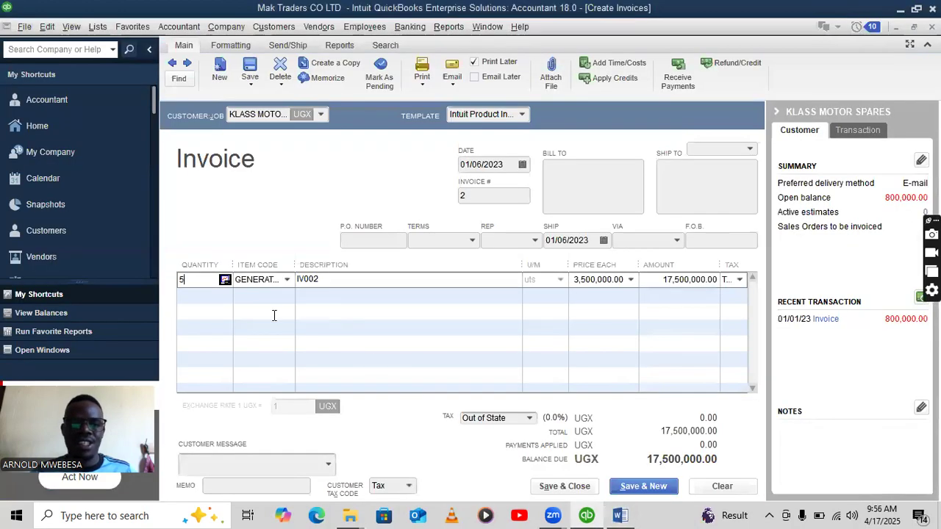
pyautogui.click(287, 282)
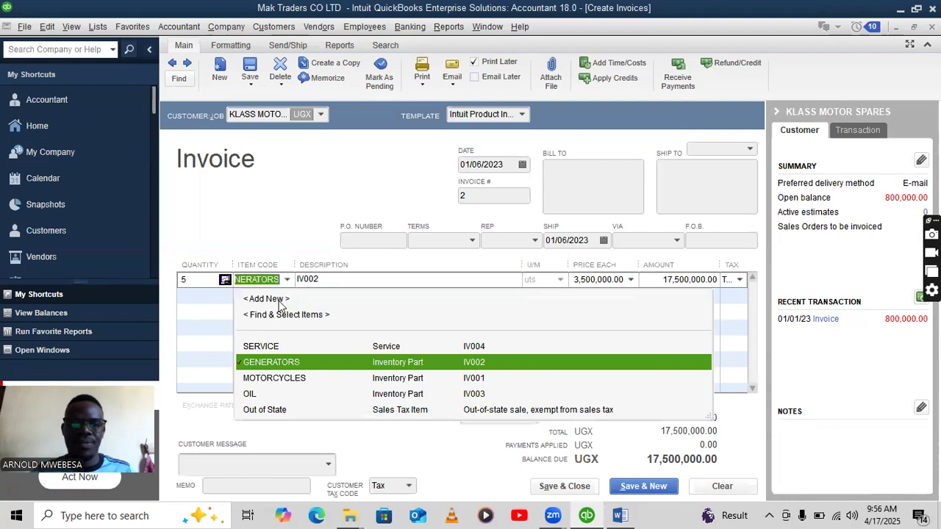
pyautogui.click(261, 346)
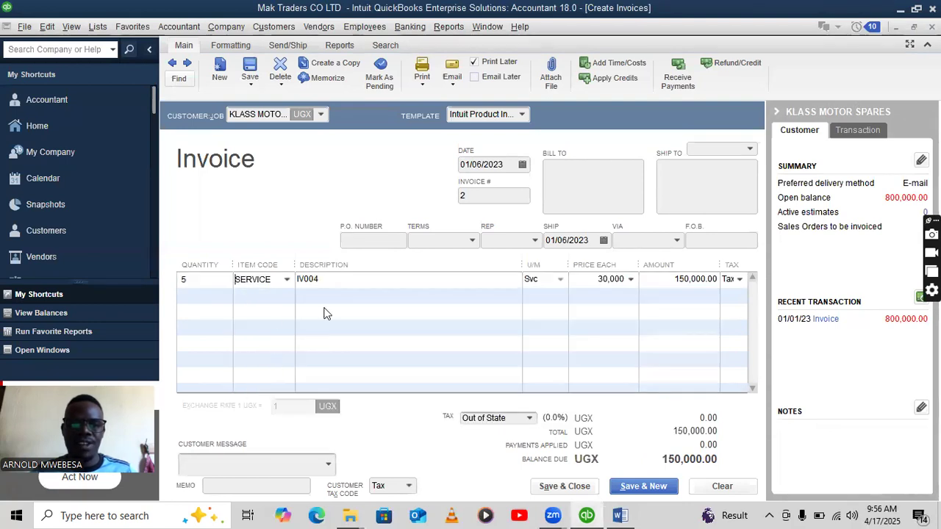
pyautogui.click(261, 293)
pyautogui.click(287, 294)
pyautogui.click(284, 380)
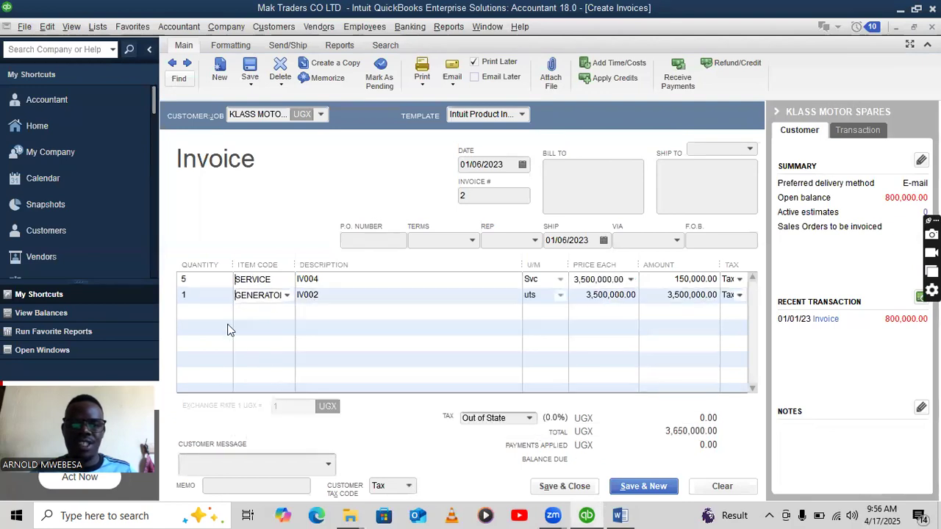
# Settle the second line's item on OIL after rechecking the 10 Jan entry.
pyautogui.click(620, 515)
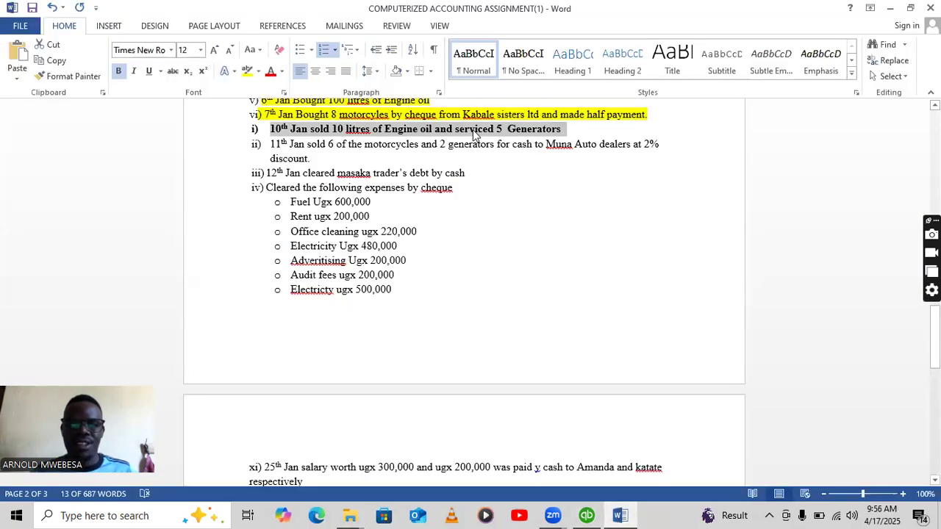
pyautogui.click(588, 516)
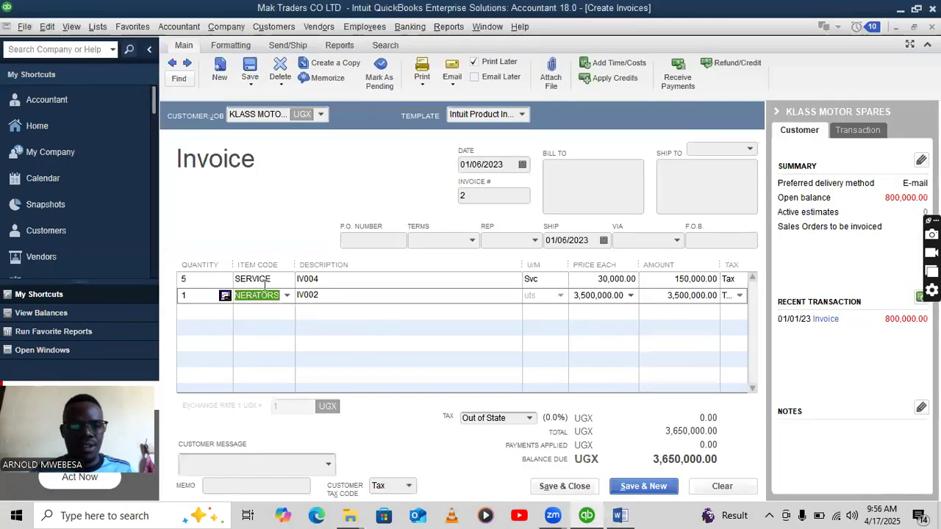
pyautogui.click(287, 298)
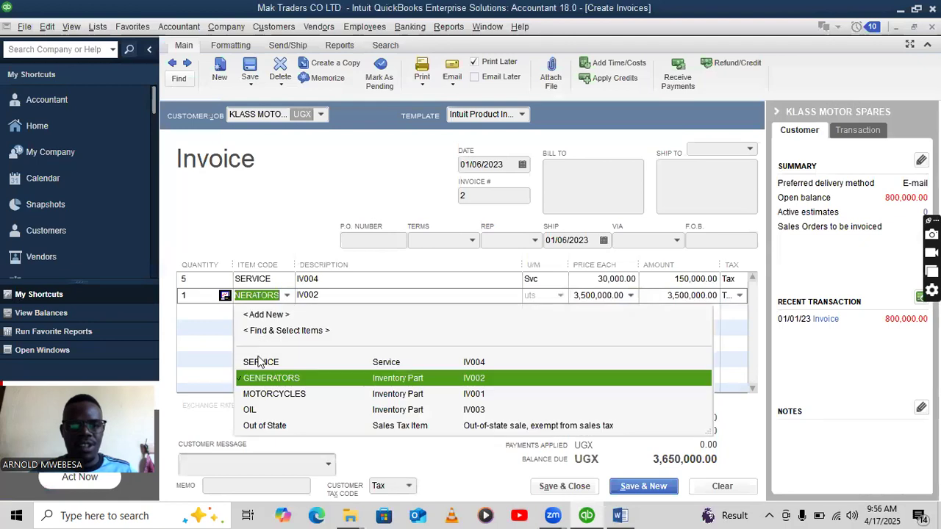
pyautogui.click(274, 393)
pyautogui.click(619, 516)
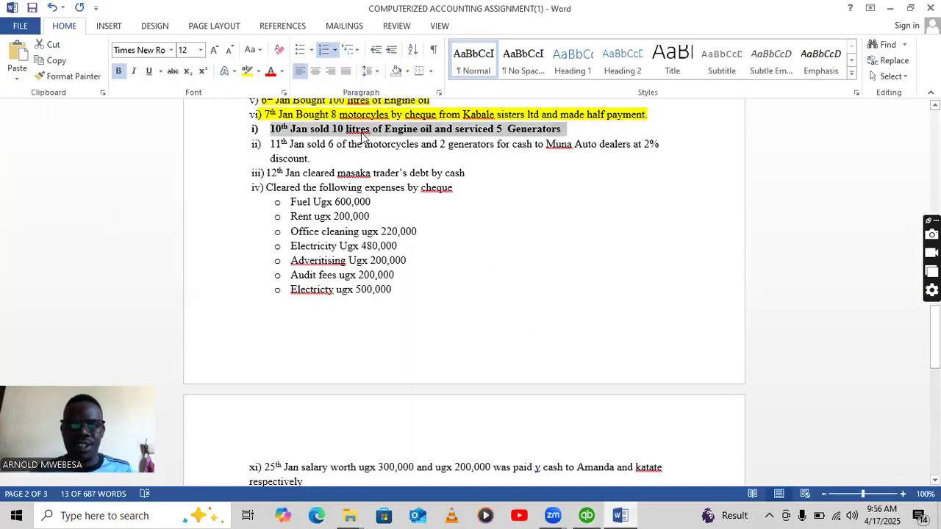
pyautogui.click(591, 516)
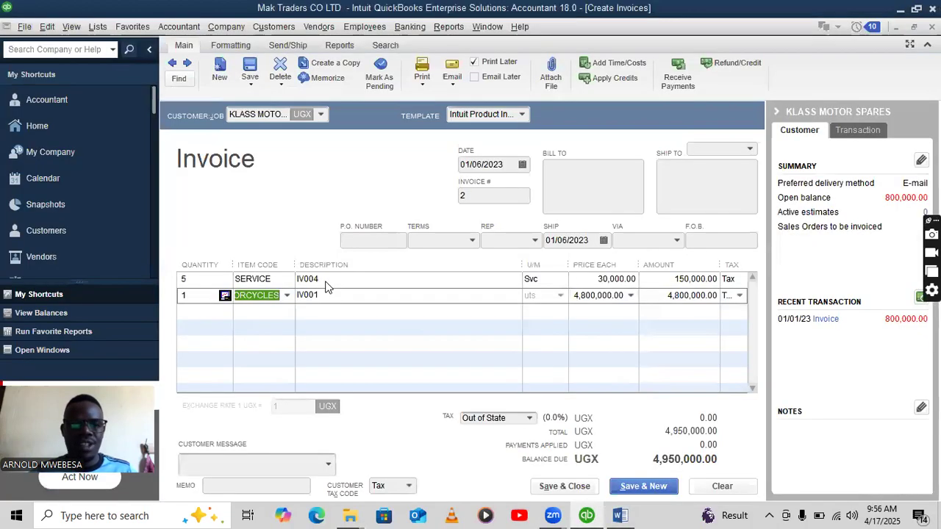
pyautogui.click(288, 296)
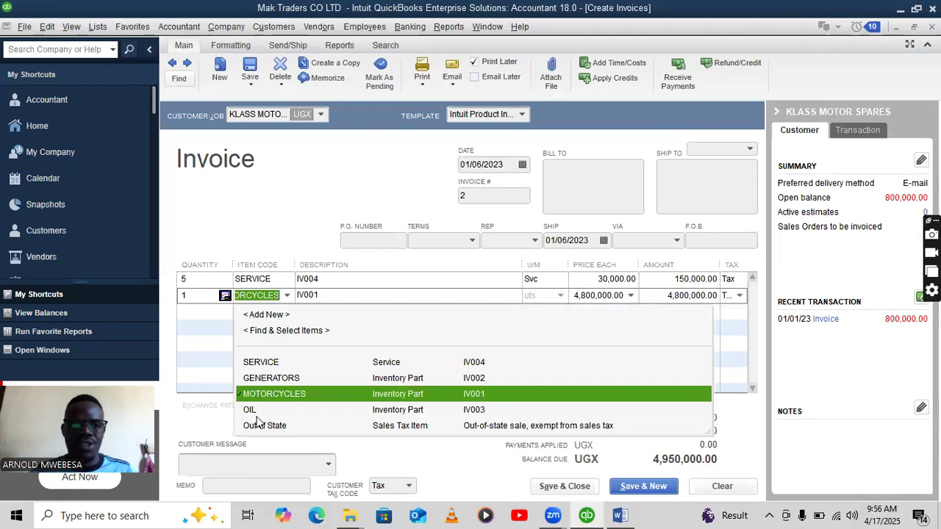
pyautogui.click(254, 413)
# Set the OIL quantity to 10 and save the invoice, confirming the past date.
pyautogui.click(203, 297)
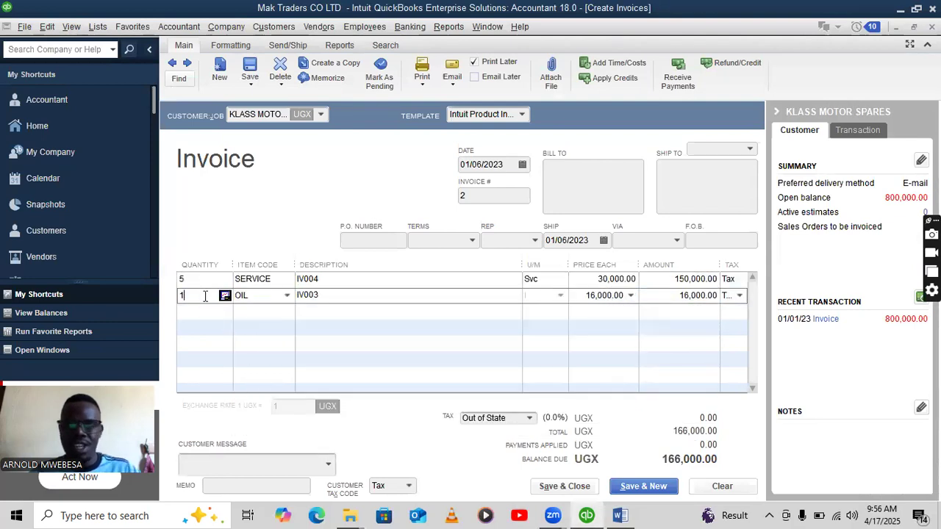
pyautogui.click(480, 330)
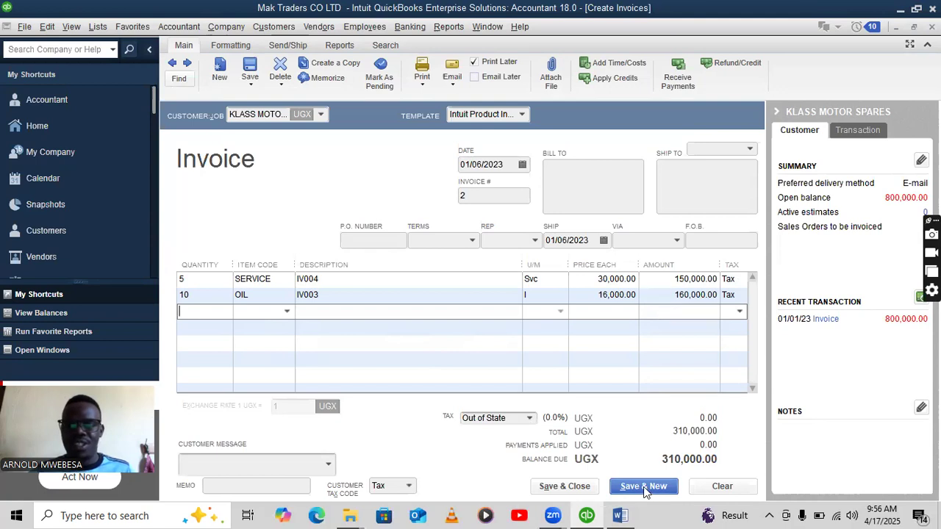
pyautogui.click(557, 486)
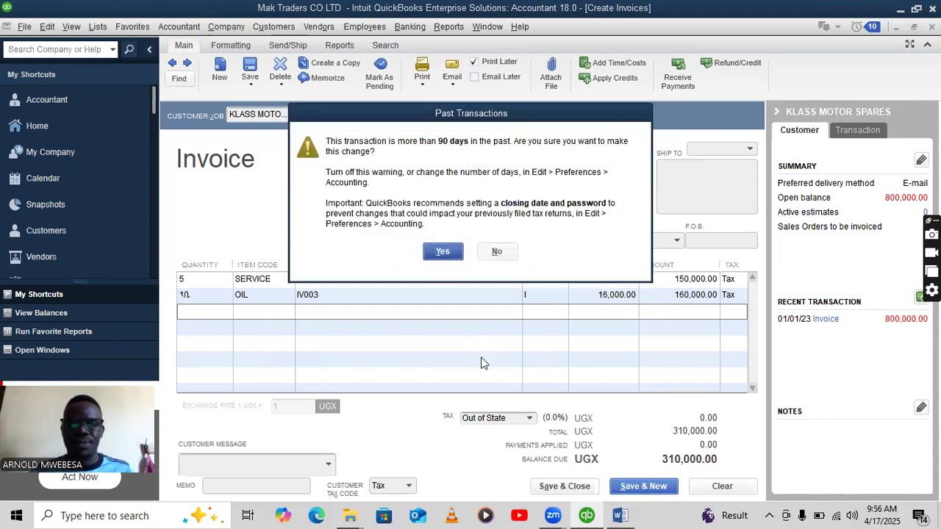
pyautogui.click(442, 251)
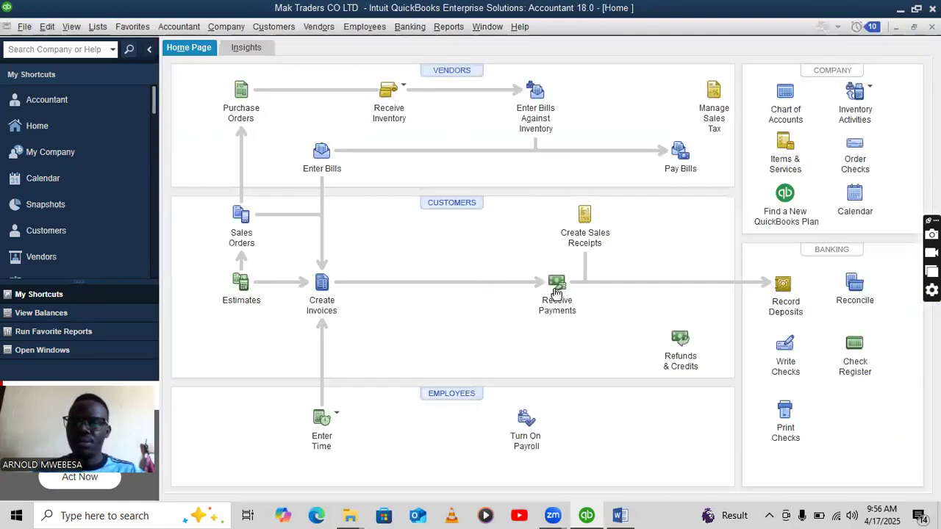
# Record KLASS MOTOR SPARES' payment against the 01/06/2023 invoice.
pyautogui.click(561, 290)
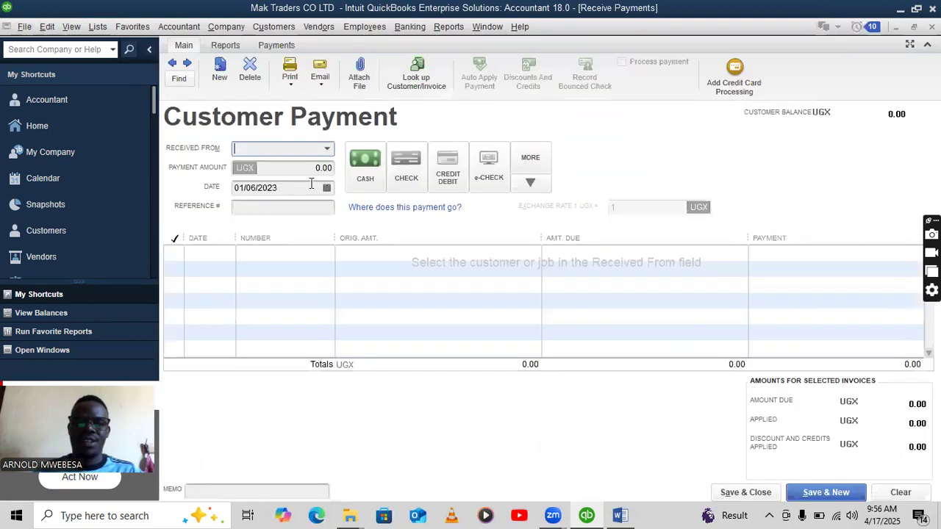
pyautogui.click(327, 150)
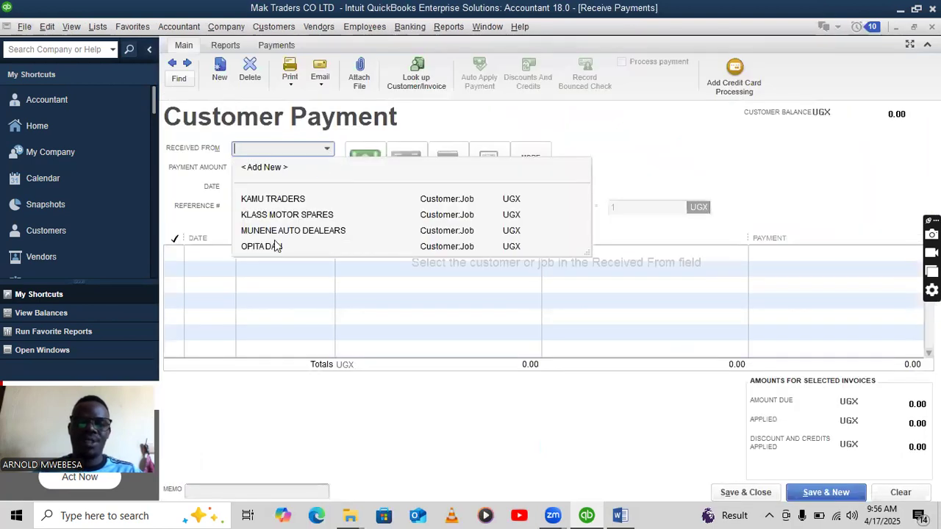
pyautogui.click(279, 215)
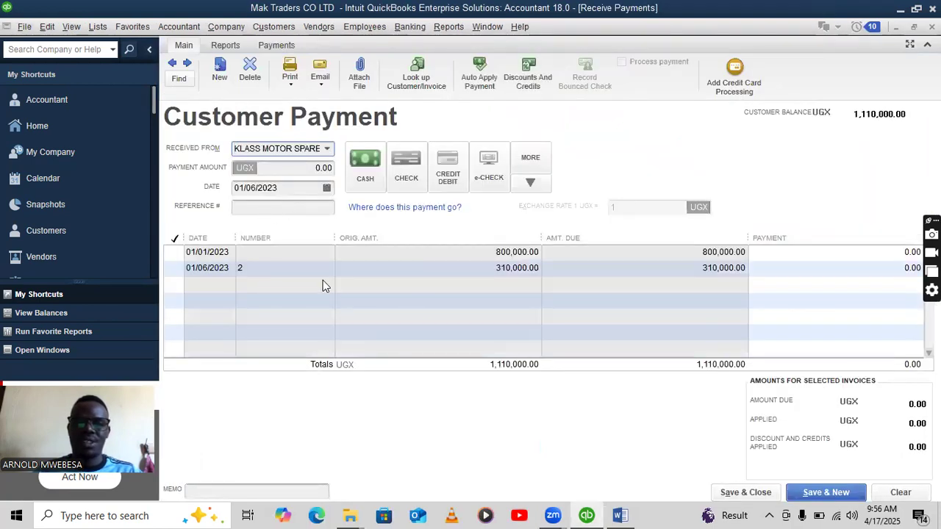
pyautogui.click(173, 267)
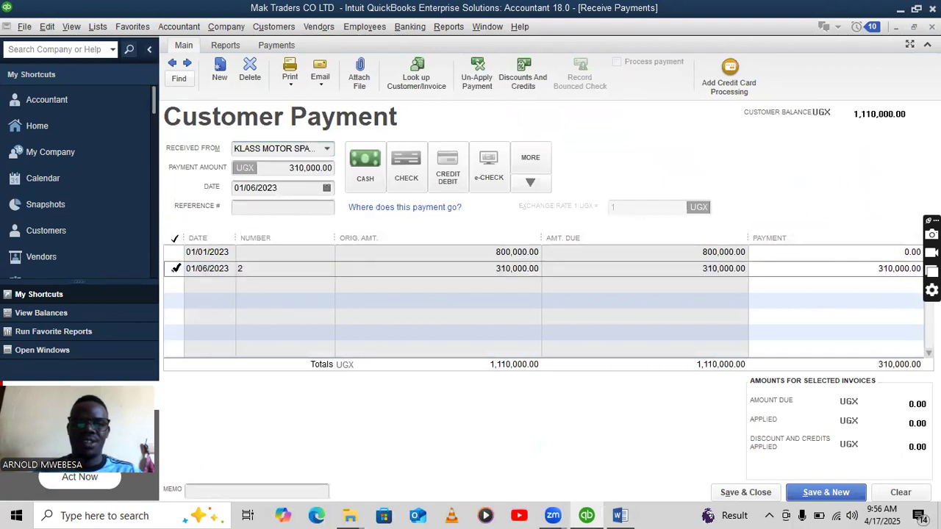
pyautogui.click(818, 492)
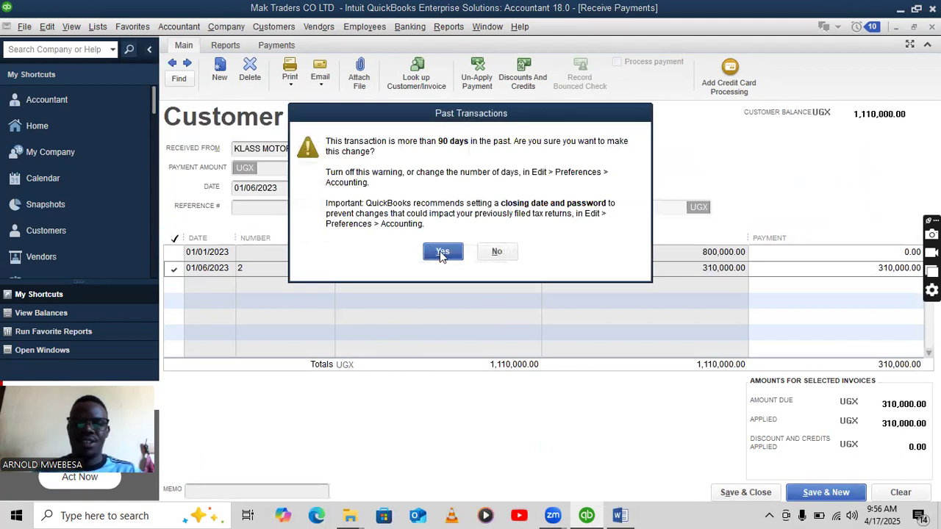
pyautogui.click(442, 252)
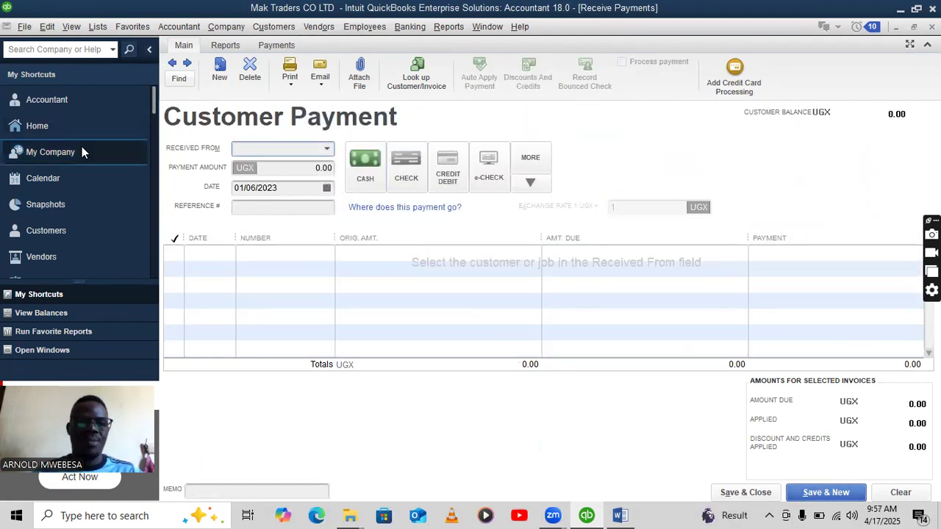
pyautogui.click(44, 129)
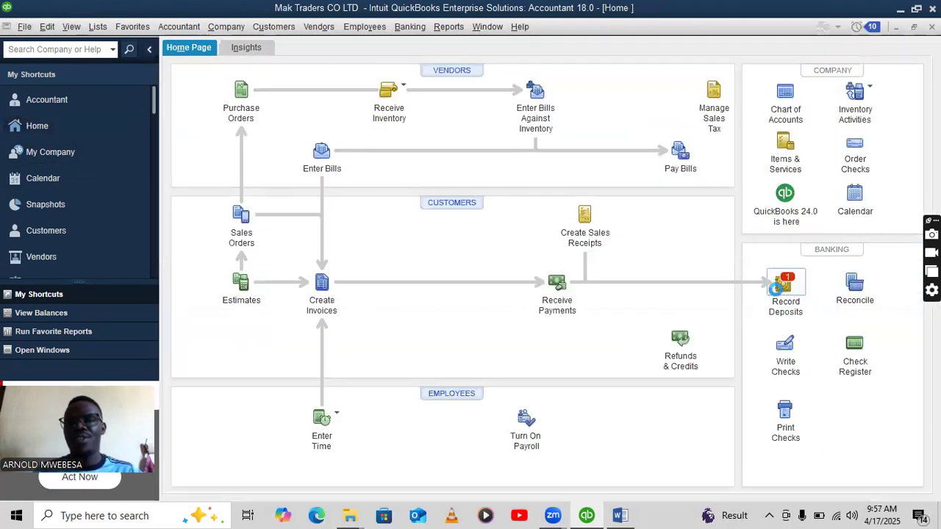
# Deposit the 310,000.00 payment into the bank, confirming the past date.
pyautogui.click(783, 288)
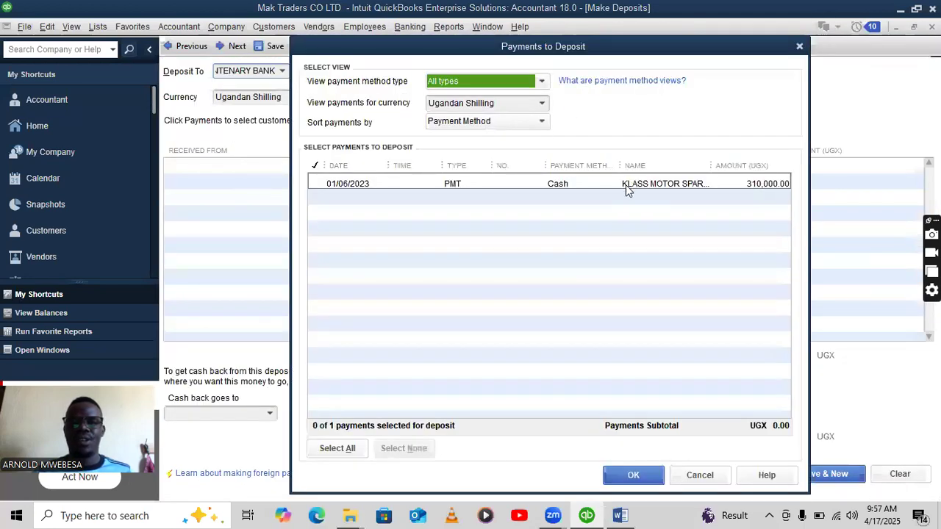
pyautogui.click(320, 186)
pyautogui.click(634, 475)
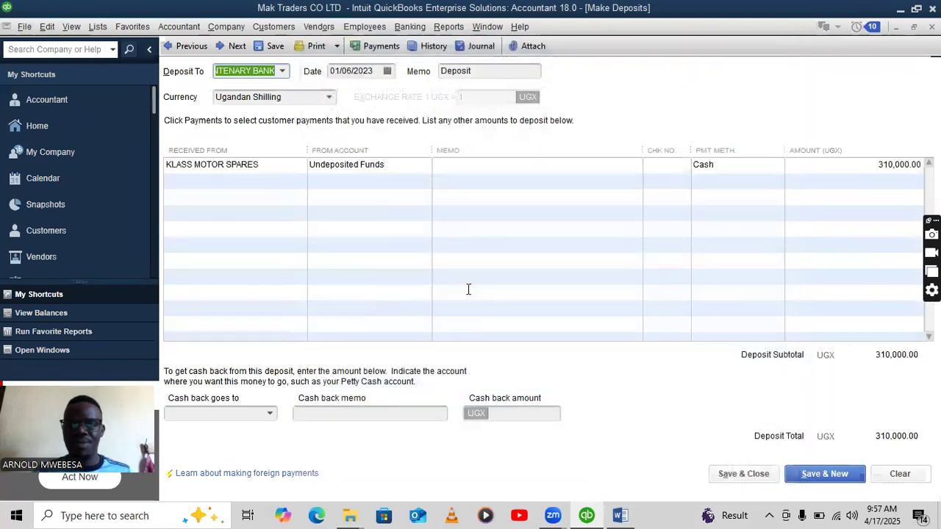
pyautogui.click(742, 474)
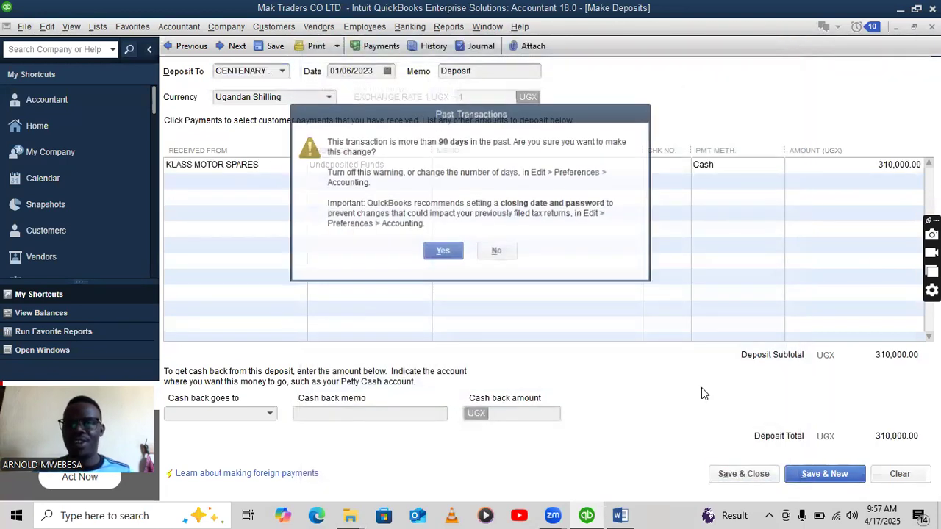
pyautogui.click(443, 251)
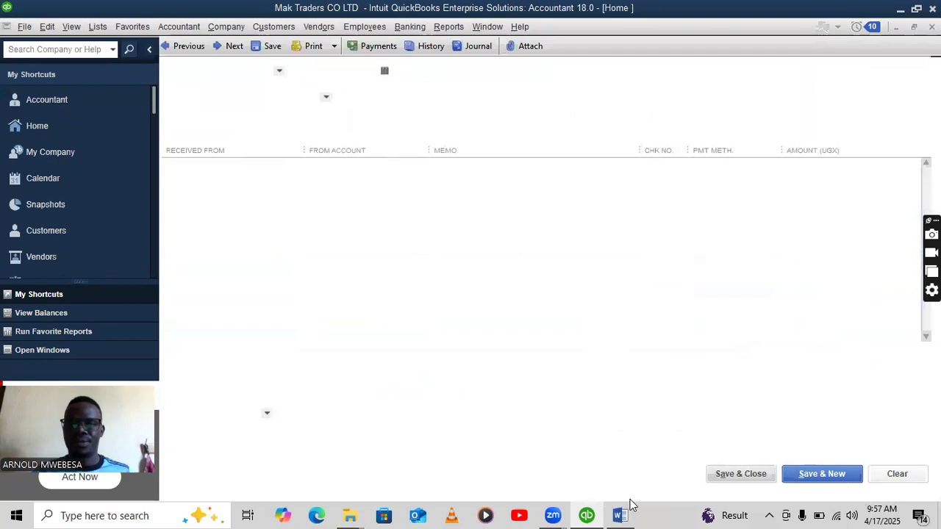
pyautogui.click(620, 516)
# Bold the 11th Jan line on selling 6 motorcycles and 2 generators to Muna Auto dealers.
pyautogui.moveTo(664, 145); pyautogui.dragTo(271, 145)
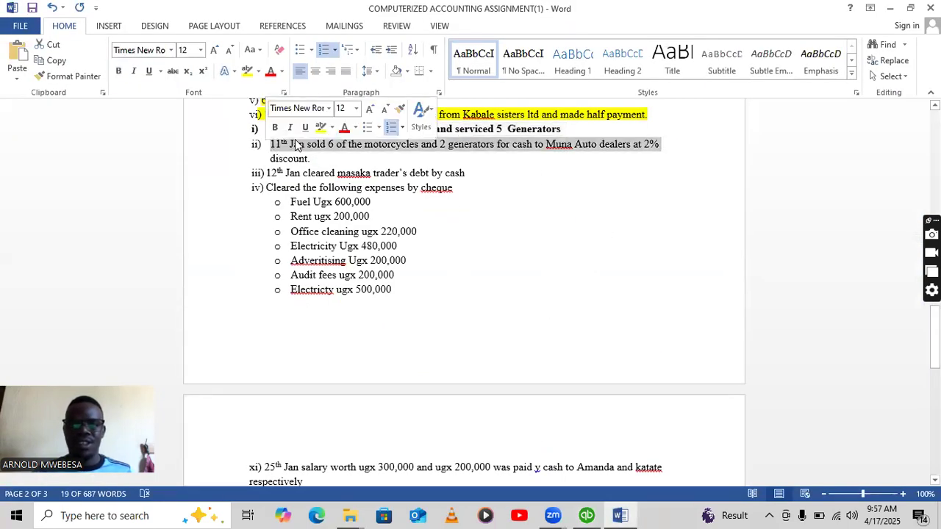
pyautogui.click(275, 128)
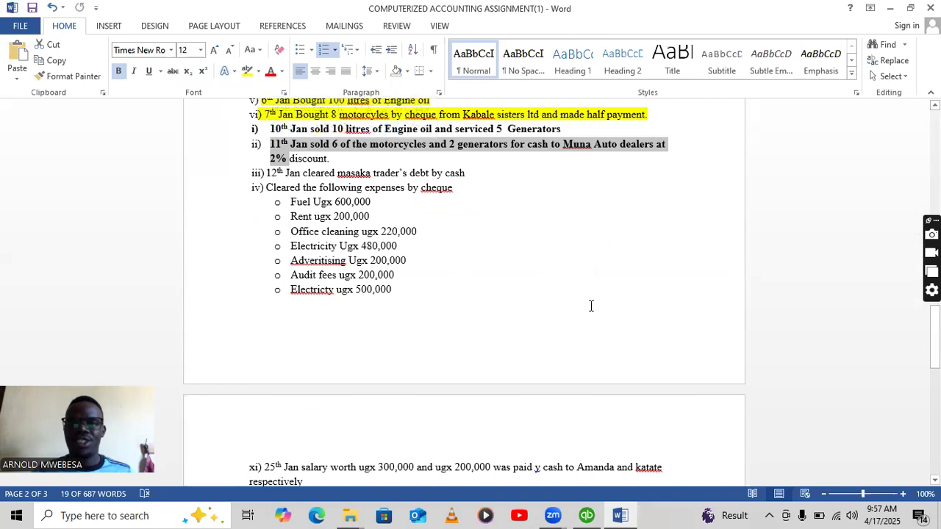
pyautogui.click(586, 514)
pyautogui.click(620, 514)
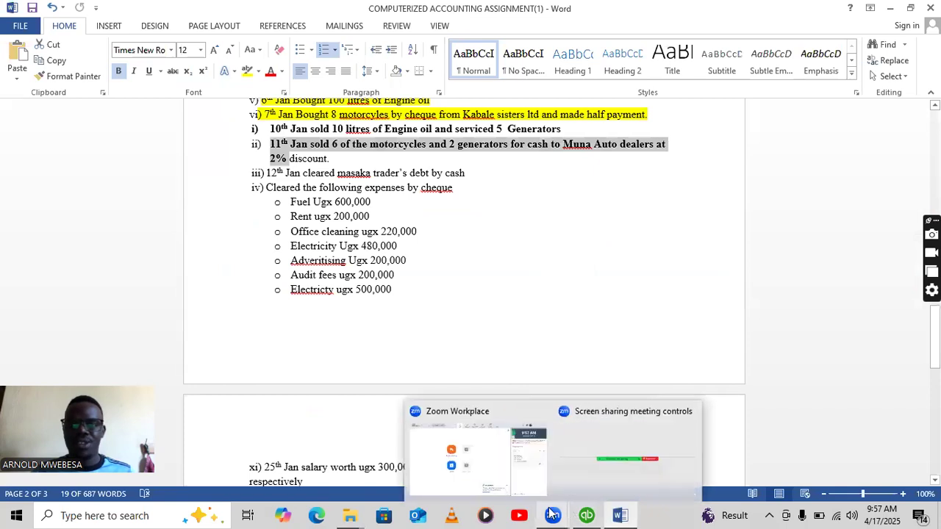
# Start a new QuickBooks invoice from the Home page and open its customer list.
pyautogui.click(586, 515)
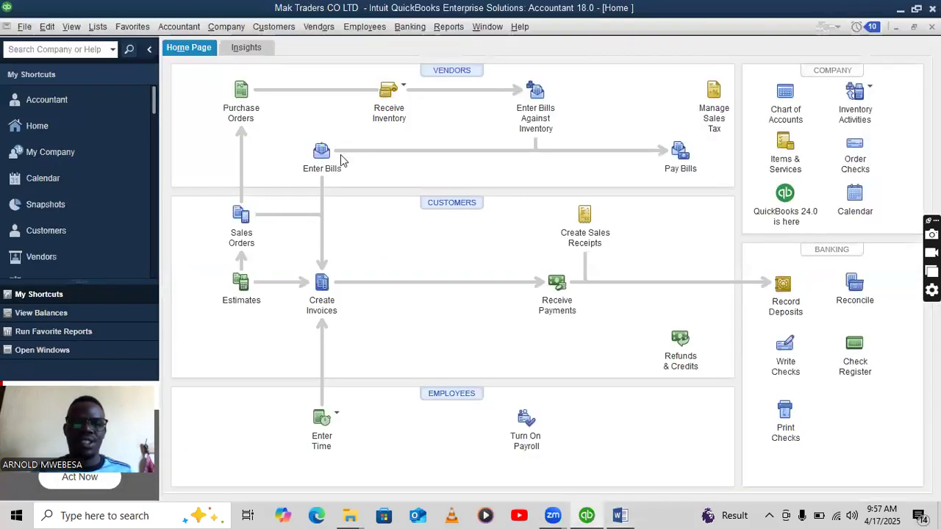
pyautogui.click(323, 293)
pyautogui.click(620, 515)
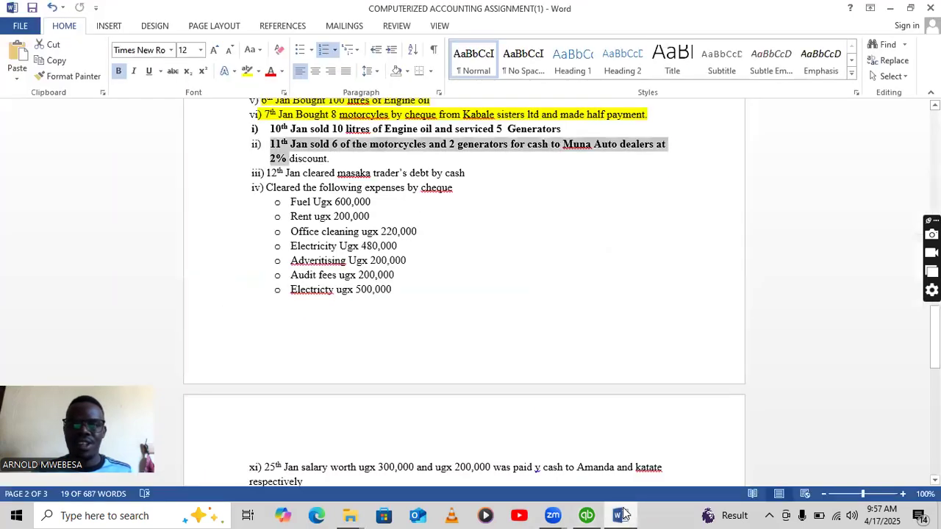
pyautogui.click(622, 516)
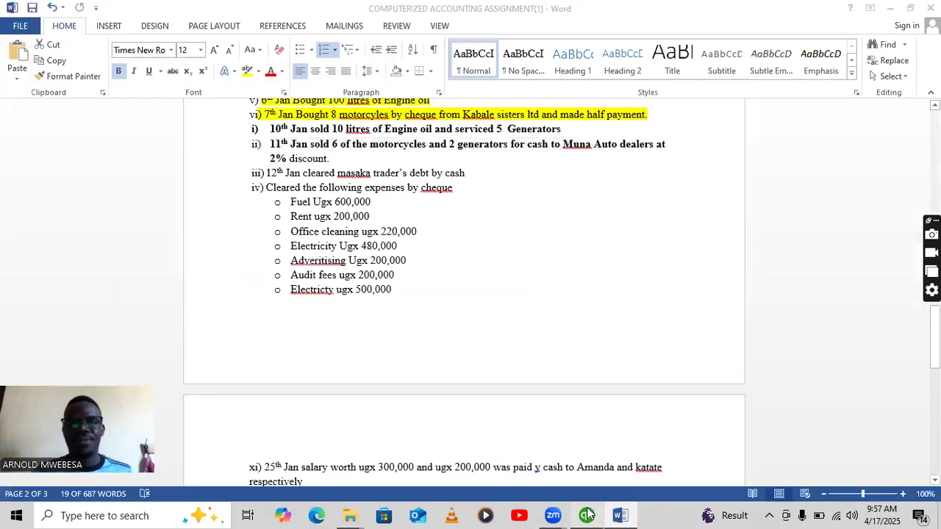
pyautogui.click(321, 113)
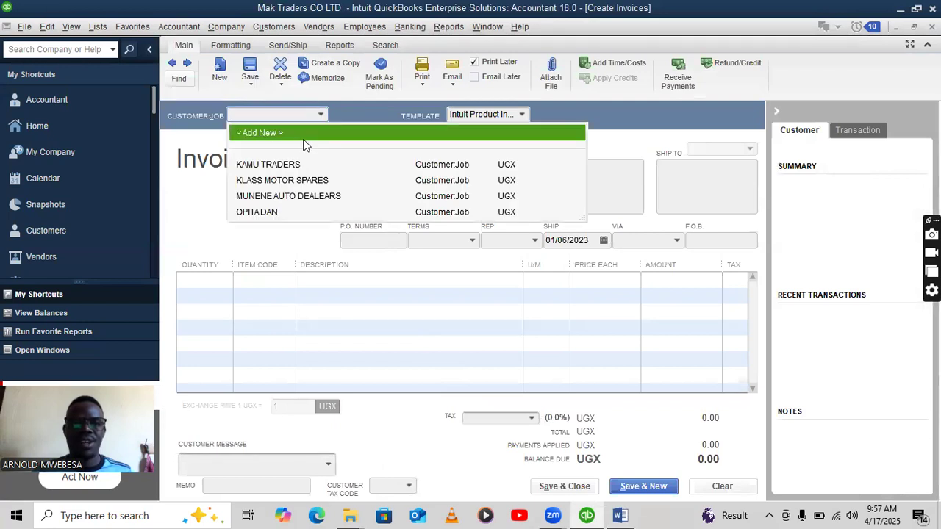
# Add new customer MUNA AUTO DEALERS for the invoice.
pyautogui.click(342, 142)
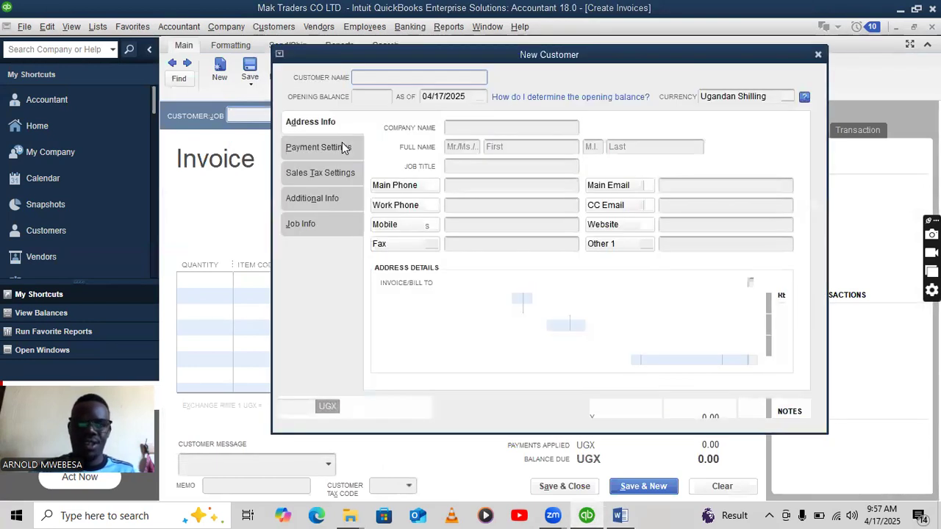
pyautogui.write('MUNA')
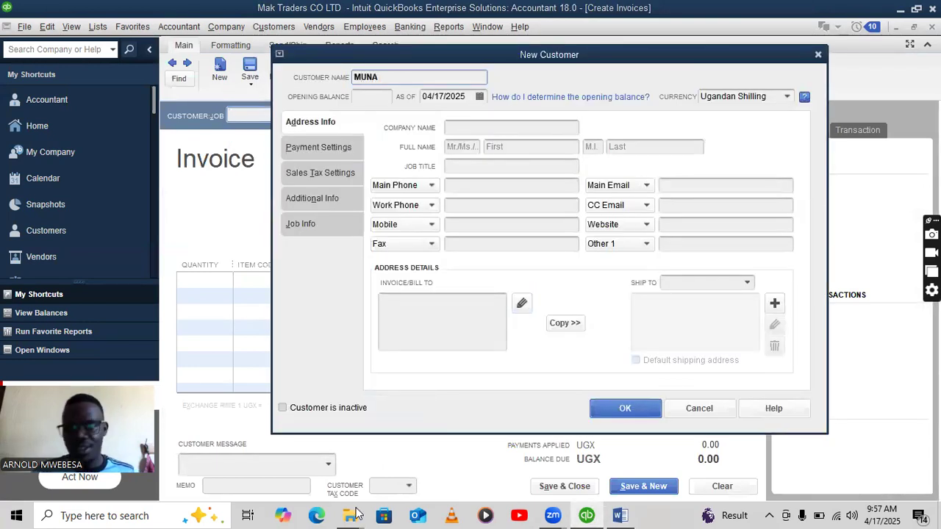
pyautogui.click(620, 515)
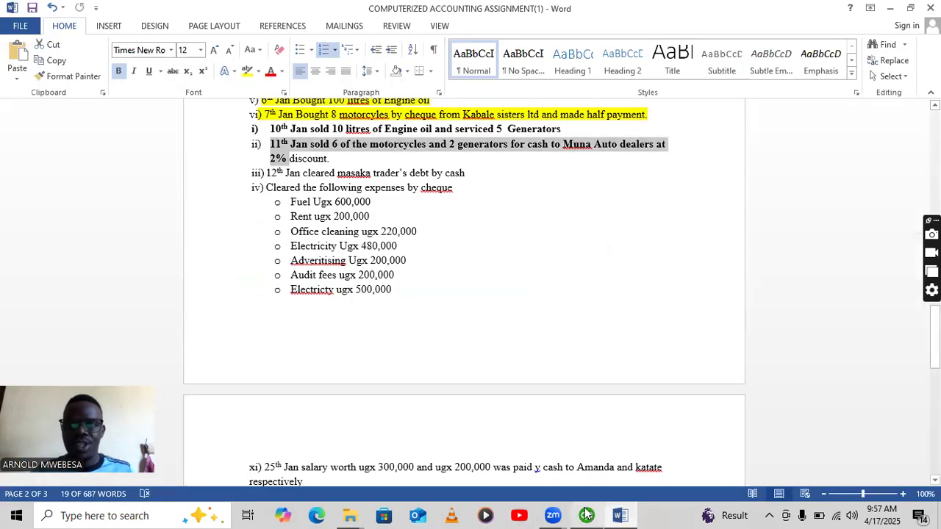
pyautogui.click(585, 515)
pyautogui.write('AUTO DE')
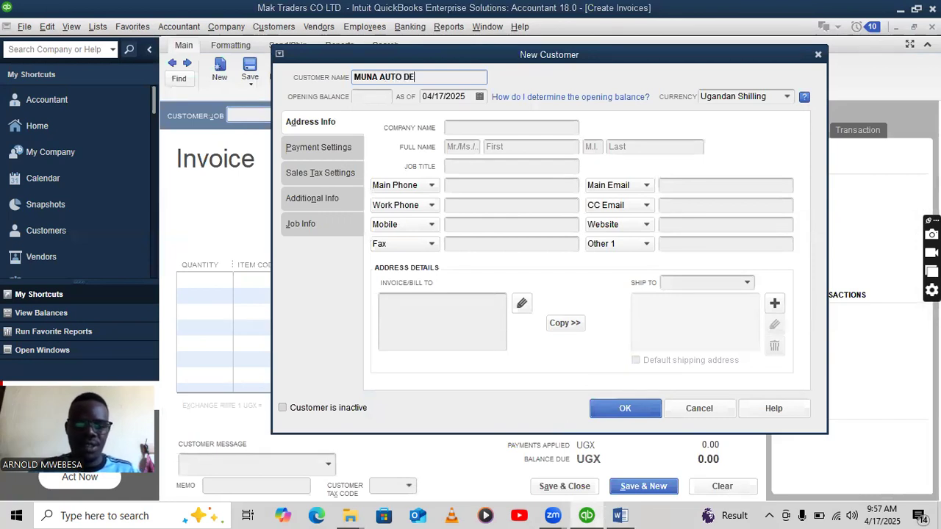
pyautogui.write('ALERS')
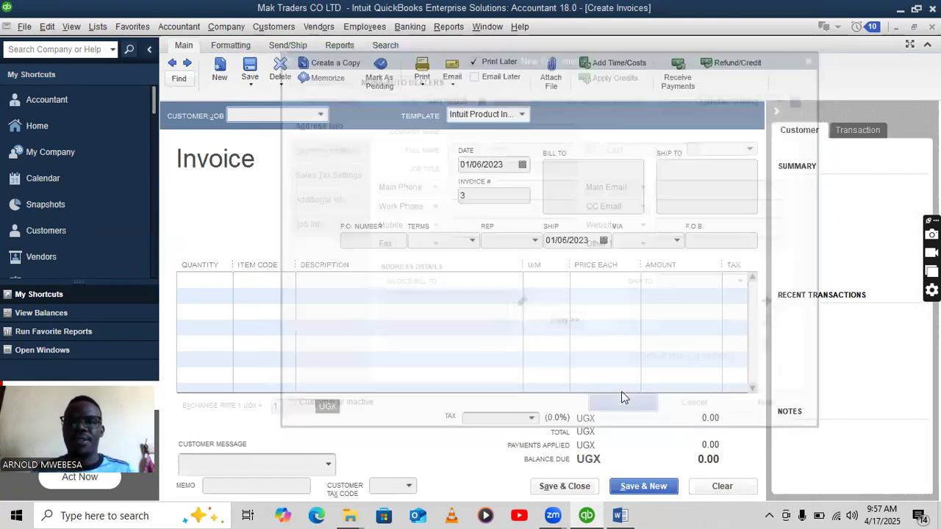
pyautogui.click(626, 408)
# Enter the first invoice line: 6 MOTORCYCLES.
pyautogui.click(258, 283)
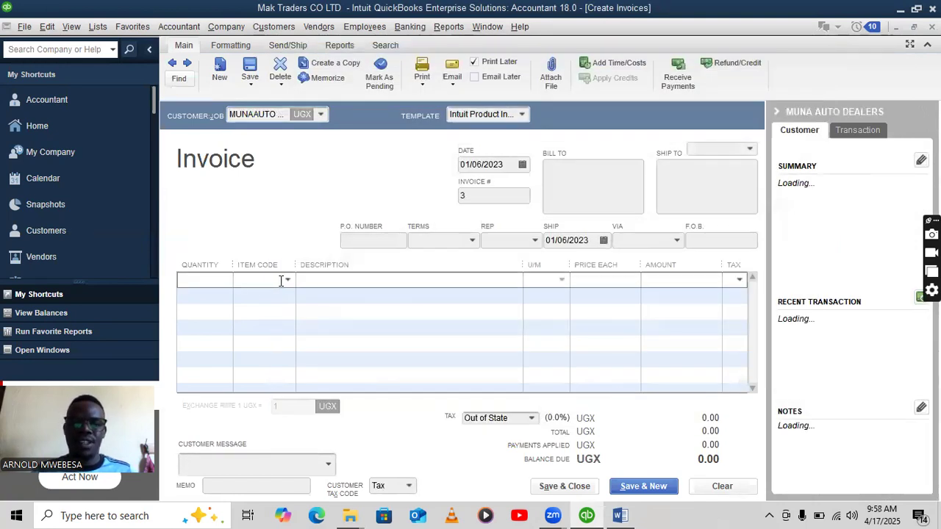
pyautogui.click(281, 281)
pyautogui.click(280, 380)
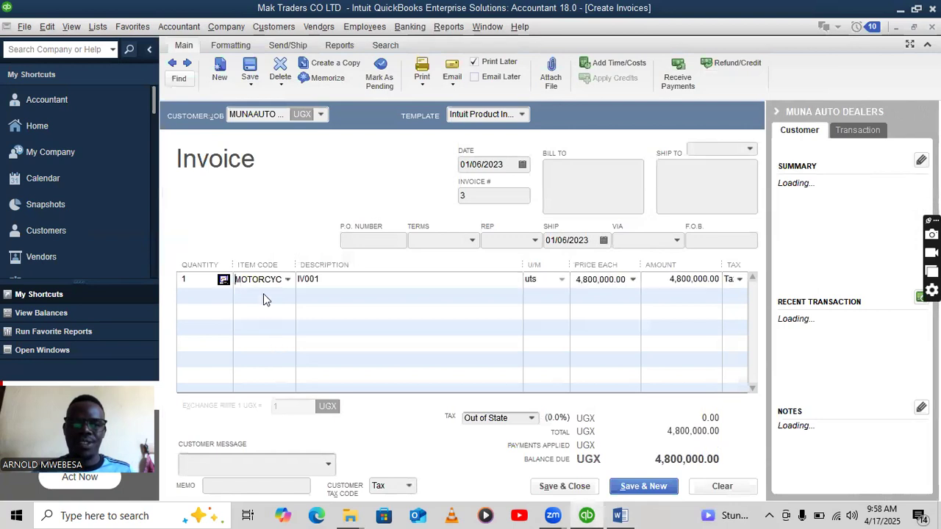
pyautogui.click(198, 281)
pyautogui.press('BackSpace')
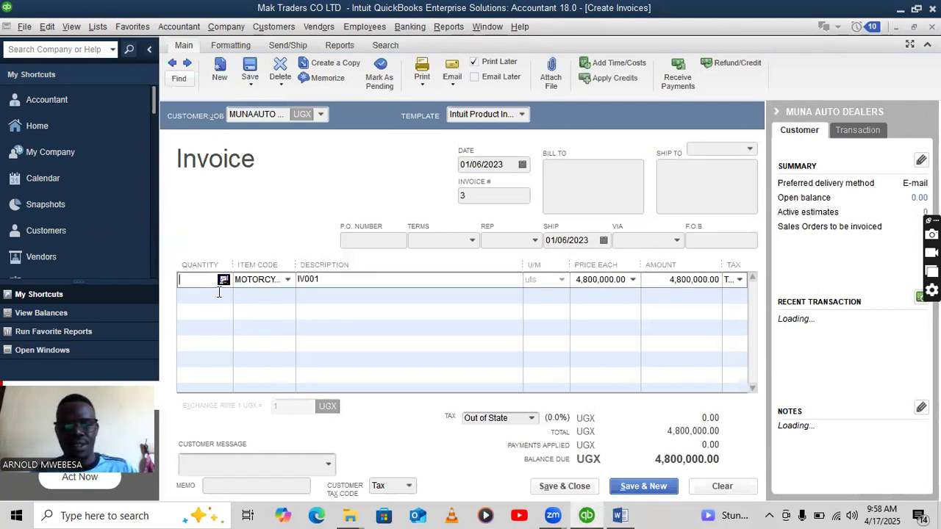
pyautogui.write('6')
pyautogui.click(620, 515)
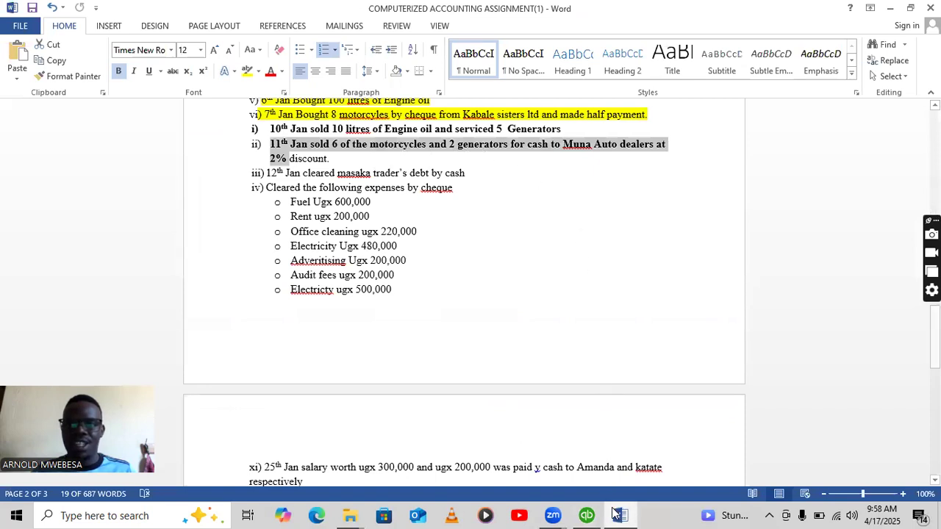
pyautogui.click(587, 515)
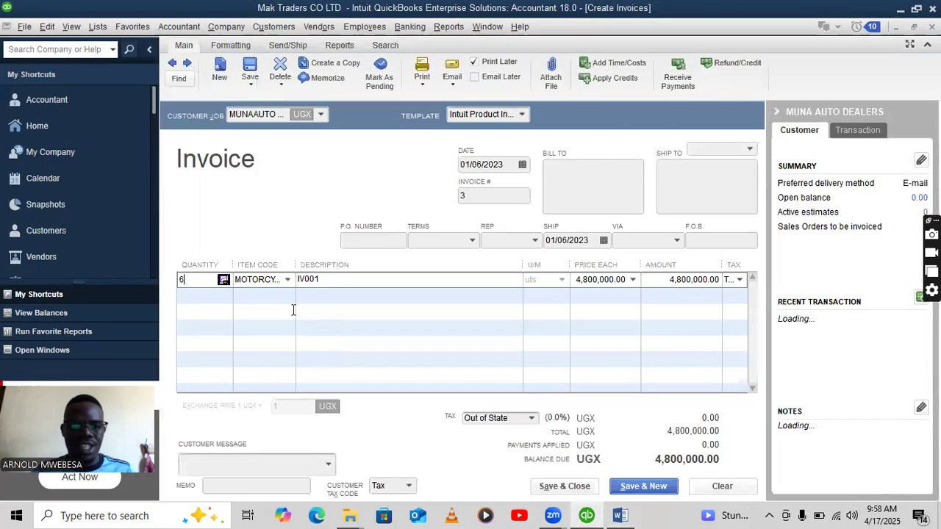
# Add a second invoice line: 2 GENERATORS.
pyautogui.click(236, 296)
pyautogui.click(287, 295)
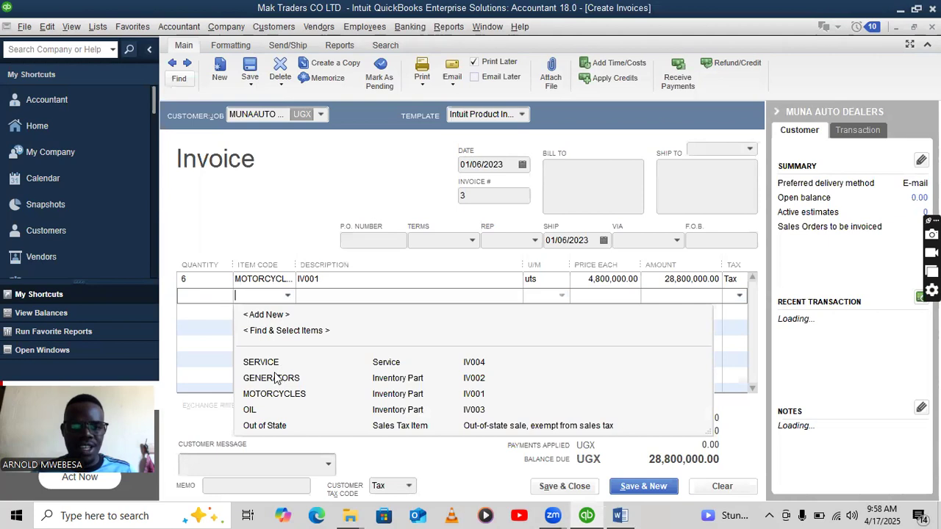
pyautogui.click(276, 378)
pyautogui.click(196, 296)
pyautogui.write('2')
pyautogui.press('Down')
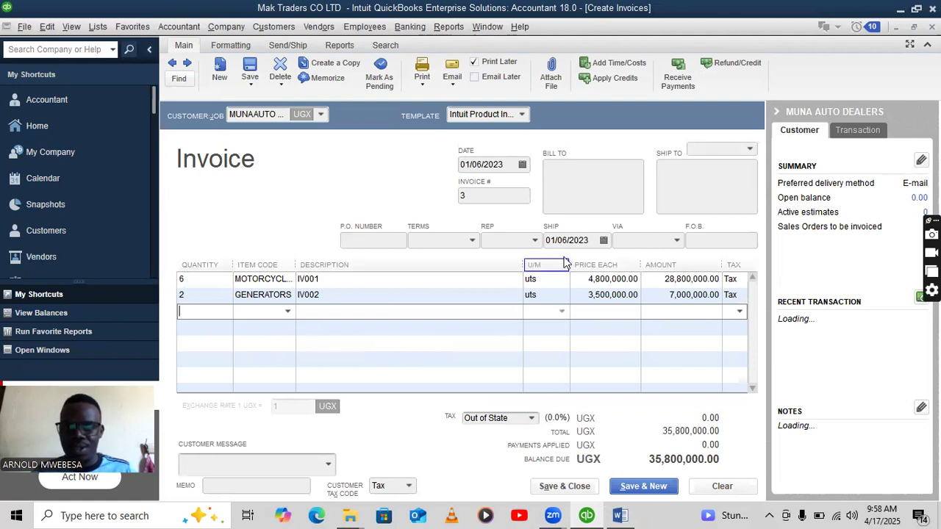
# Set the ship date to 01/11/2023, then save invoice 3 despite the back-date warning.
pyautogui.press('BackSpace')
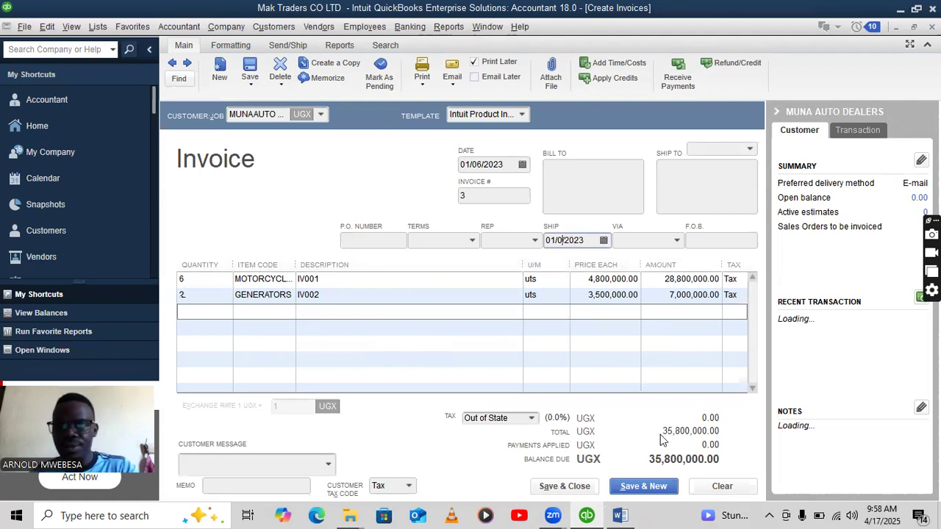
pyautogui.click(621, 516)
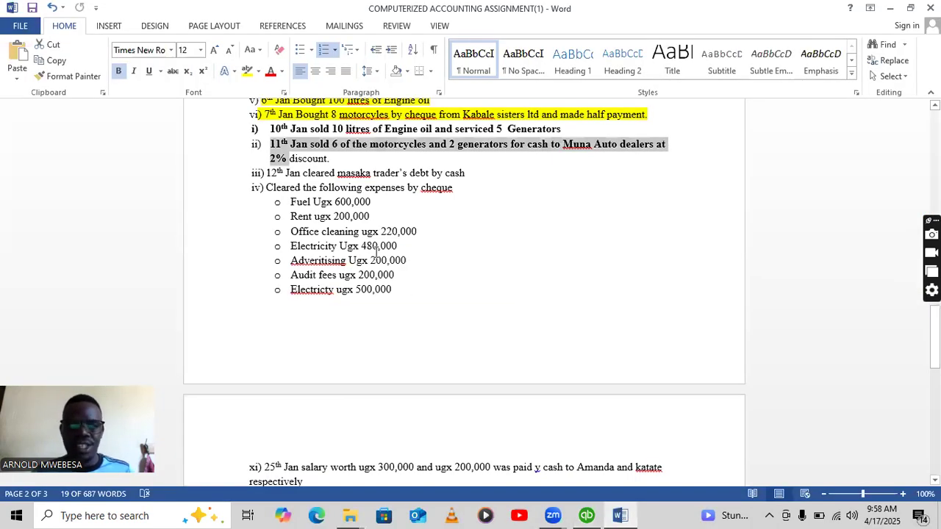
pyautogui.click(587, 515)
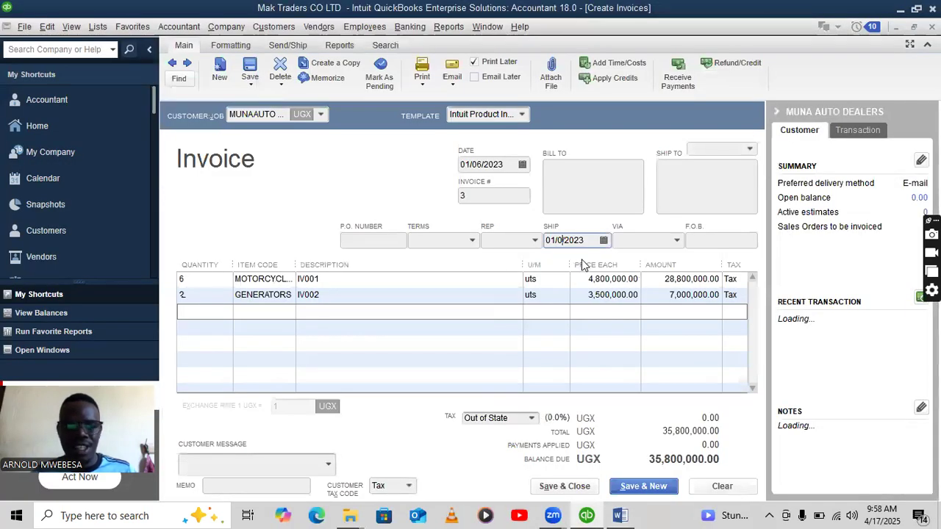
pyautogui.press('BackSpace')
pyautogui.write('11')
pyautogui.click(572, 488)
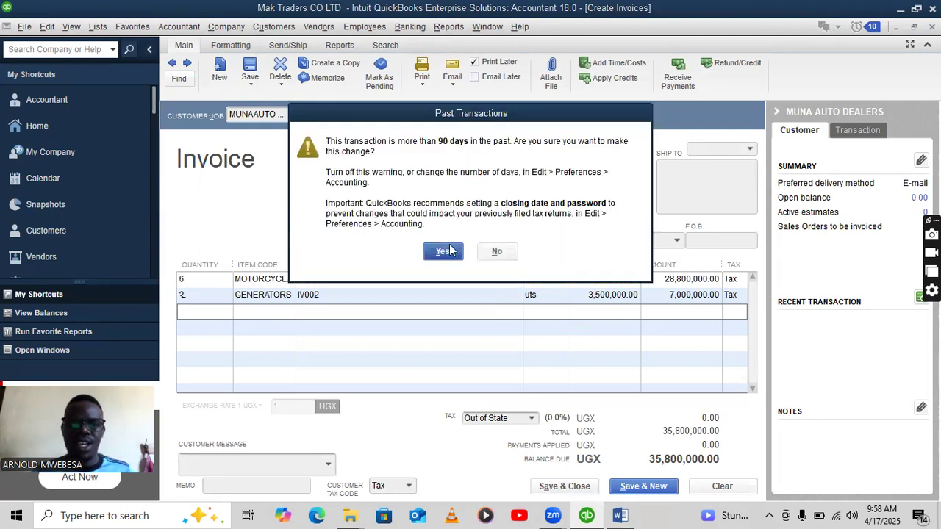
pyautogui.click(443, 251)
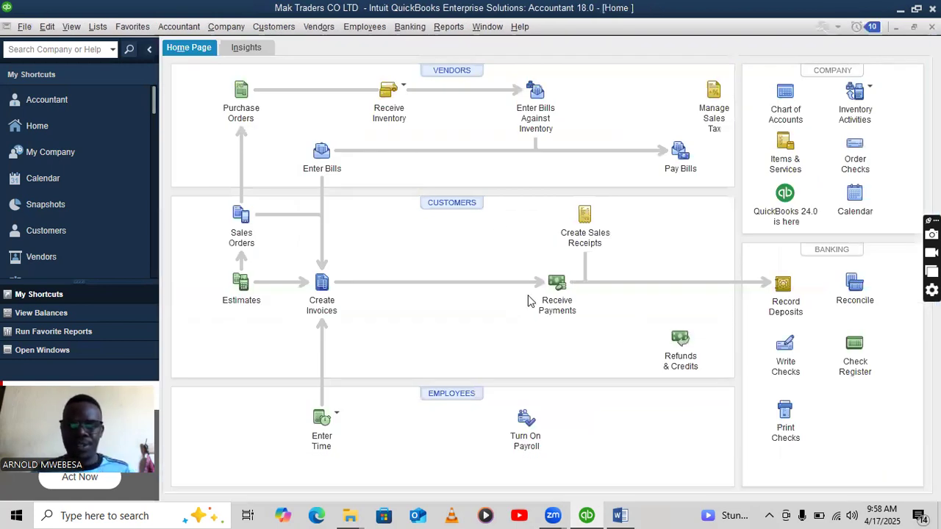
# Receive MUNA AUTO DEALERS' 35,800,000.00 payment against invoice 3 and save it.
pyautogui.click(562, 295)
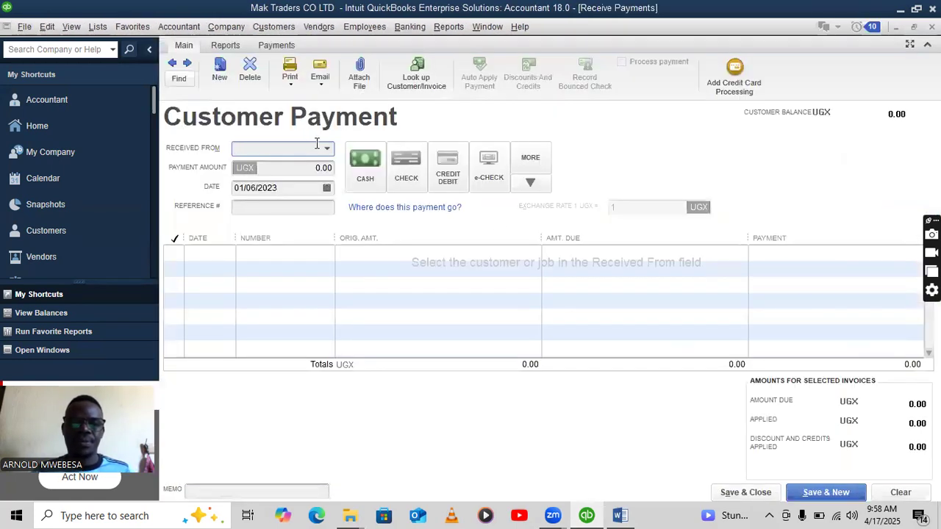
pyautogui.click(326, 149)
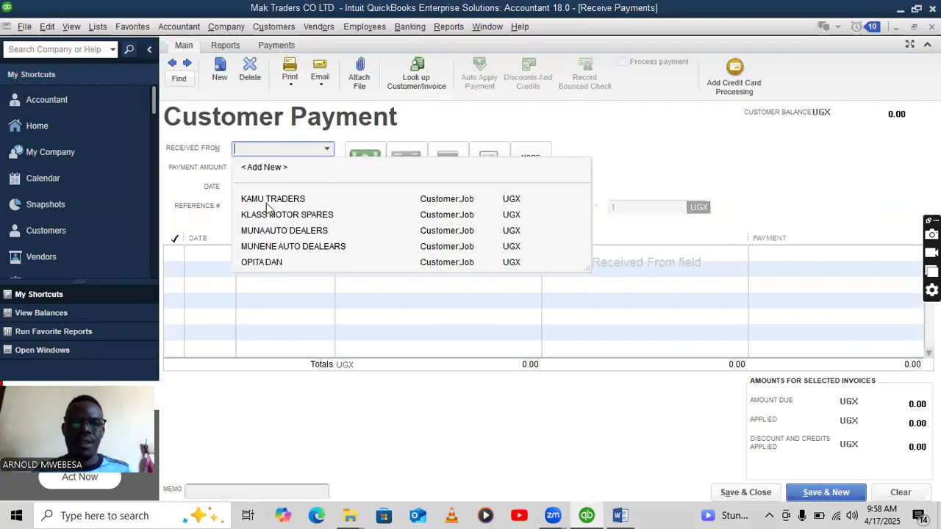
pyautogui.click(296, 232)
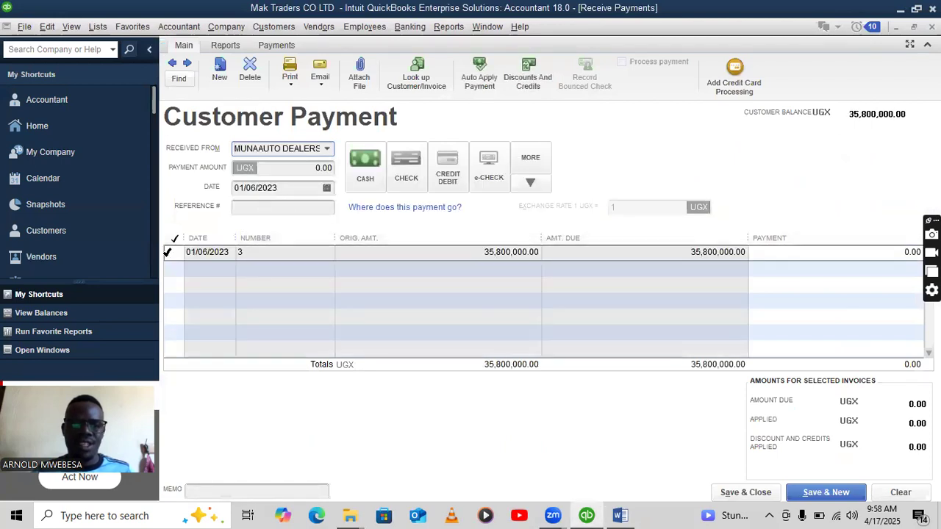
pyautogui.click(176, 252)
pyautogui.click(735, 491)
pyautogui.click(444, 250)
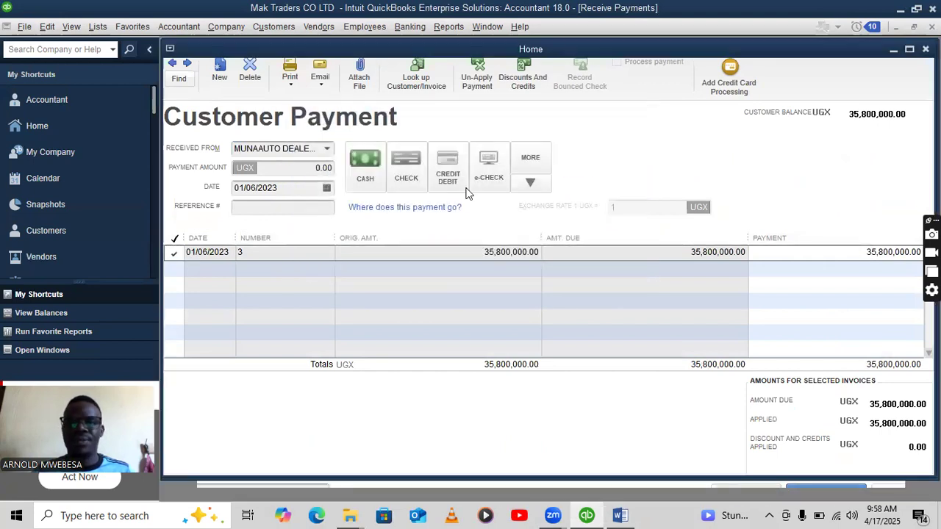
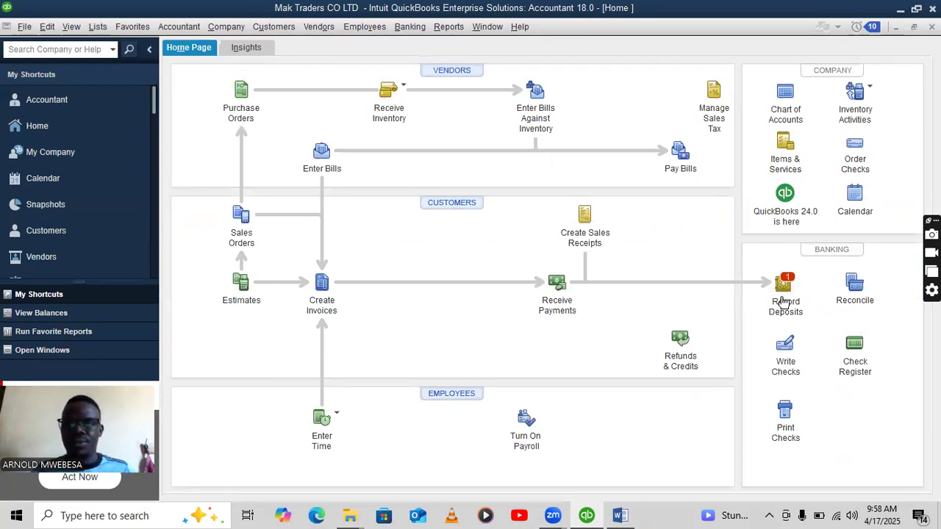
# Start a customer payment for MUNAAUTO DEALERS, then discard the unrecorded payment.
pyautogui.click(555, 291)
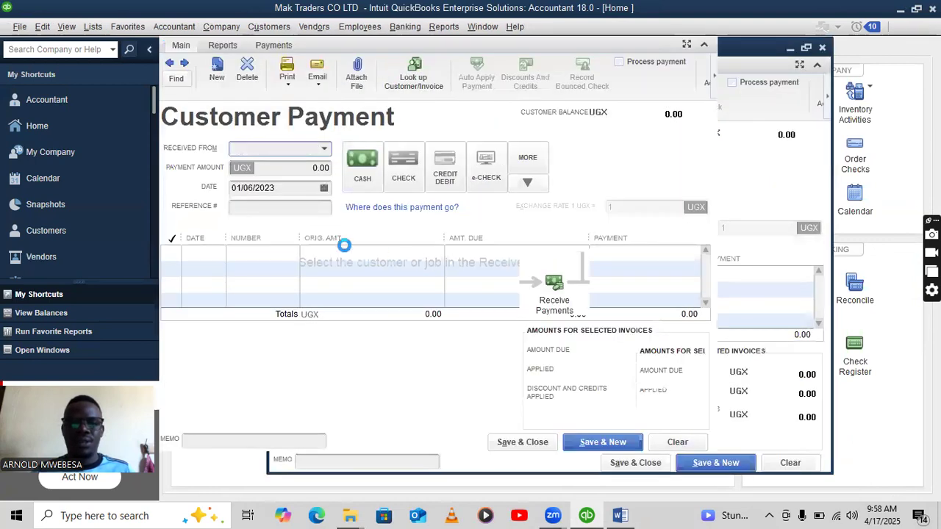
pyautogui.click(327, 148)
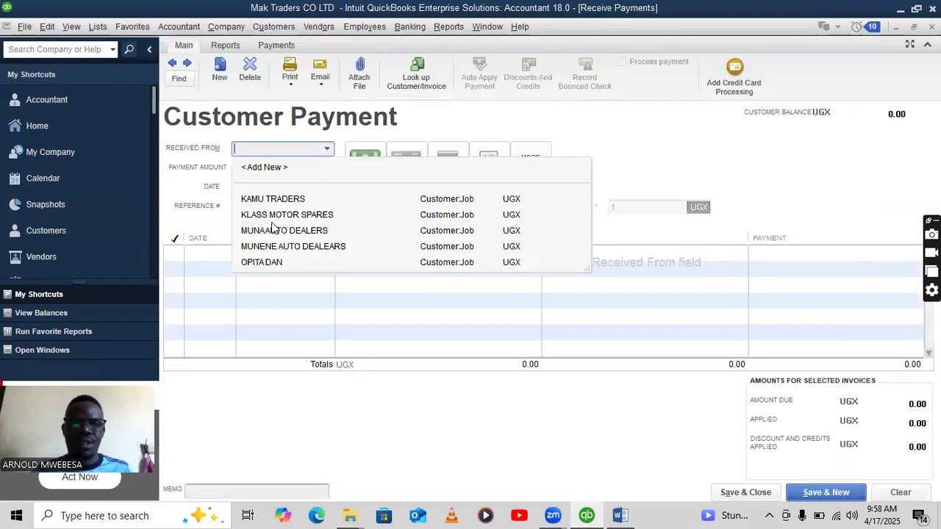
pyautogui.click(280, 230)
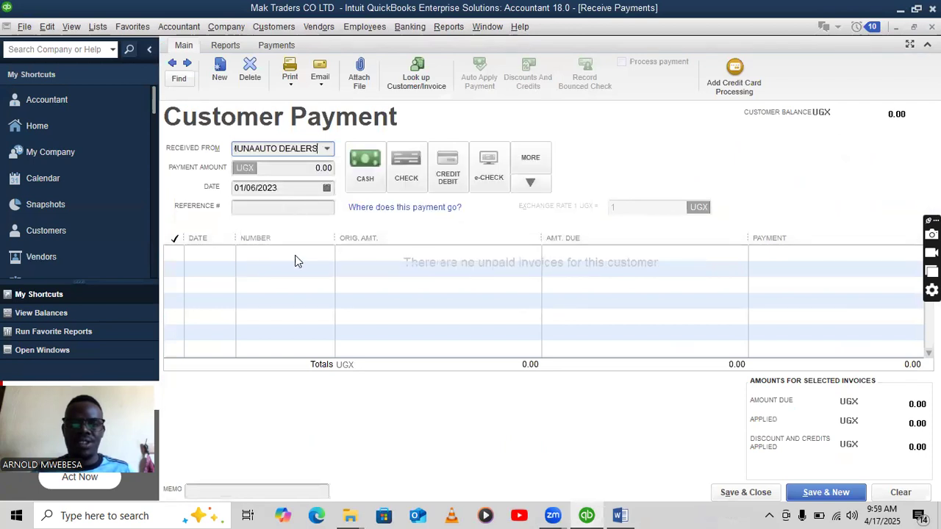
pyautogui.press('Escape')
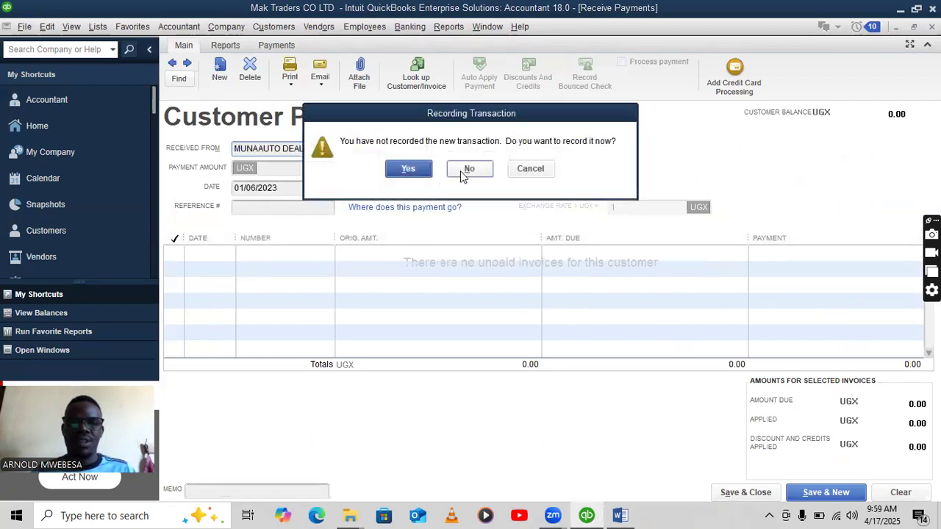
pyautogui.click(419, 181)
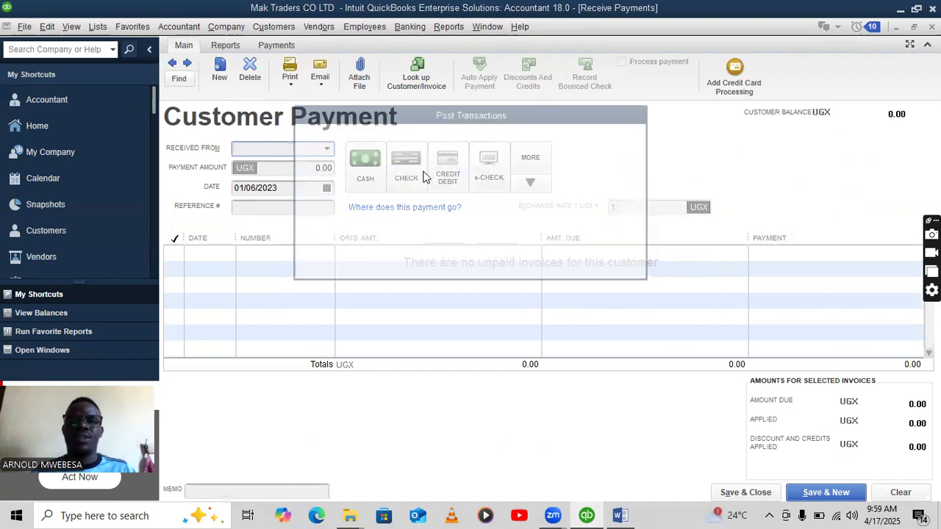
pyautogui.click(443, 253)
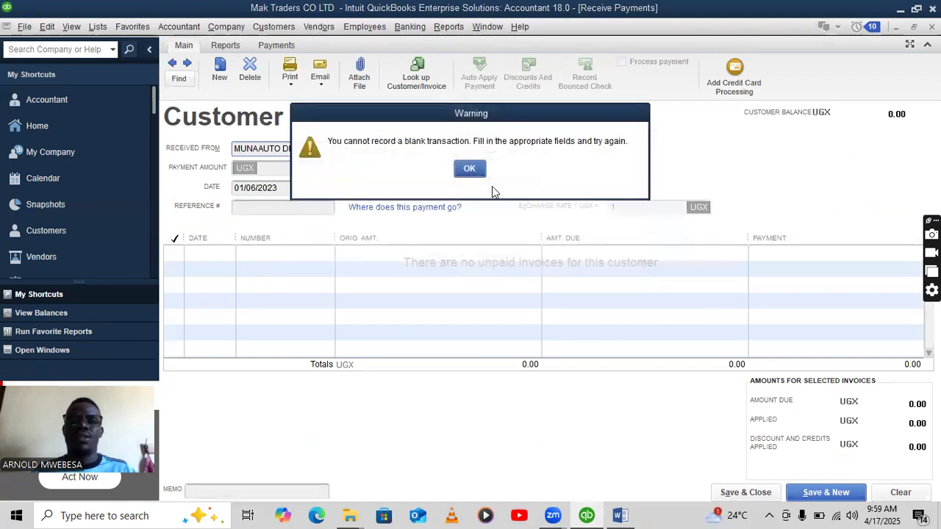
pyautogui.click(469, 168)
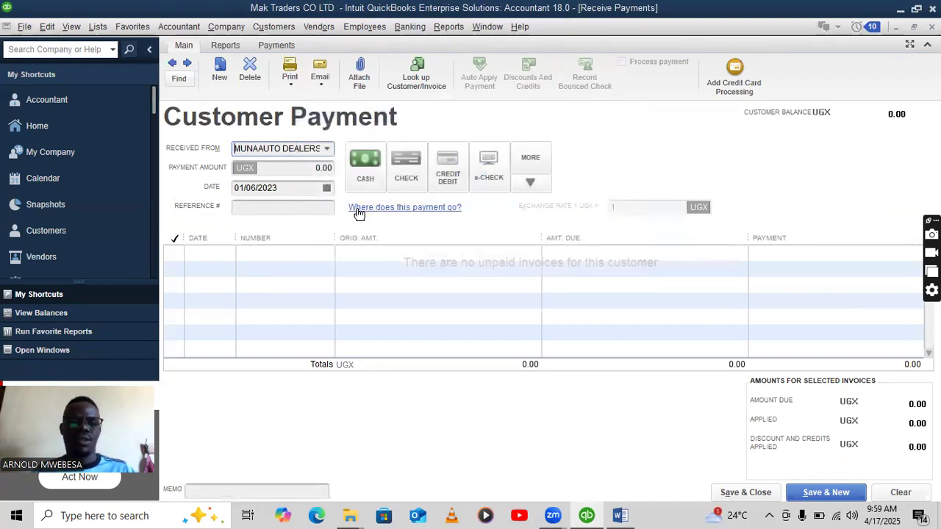
pyautogui.press('Escape')
pyautogui.click(474, 170)
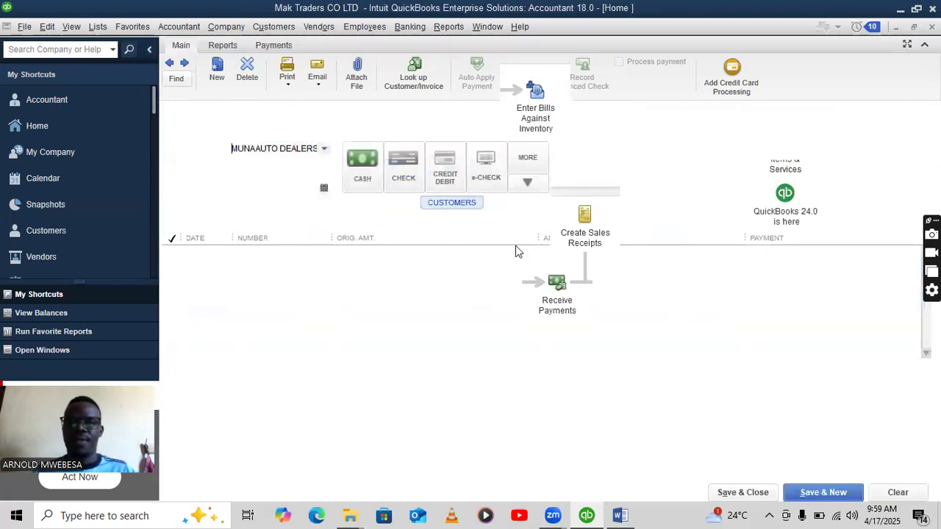
# Deposit MUNAAUTO DEALERS' 35,800,000.00 payment into CENTENARY BANK, confirming the past-date warning.
pyautogui.click(778, 290)
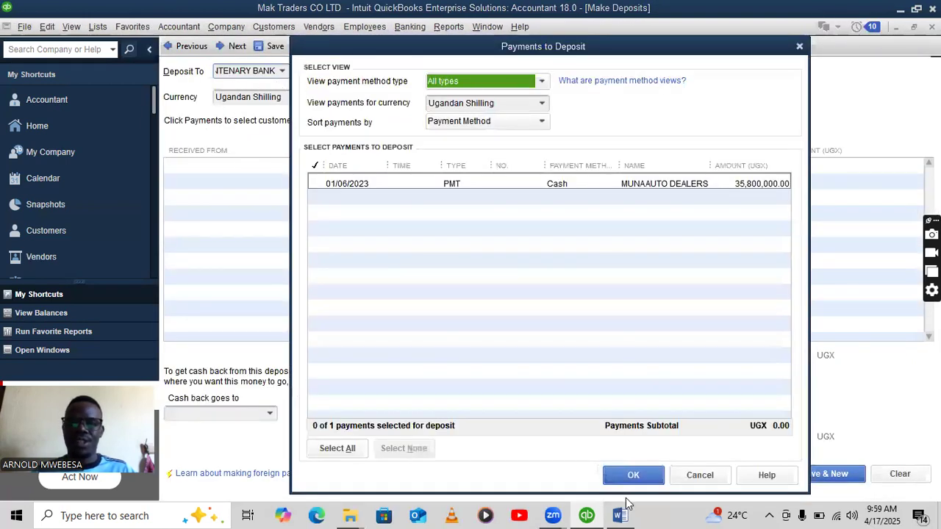
pyautogui.click(317, 183)
pyautogui.click(626, 475)
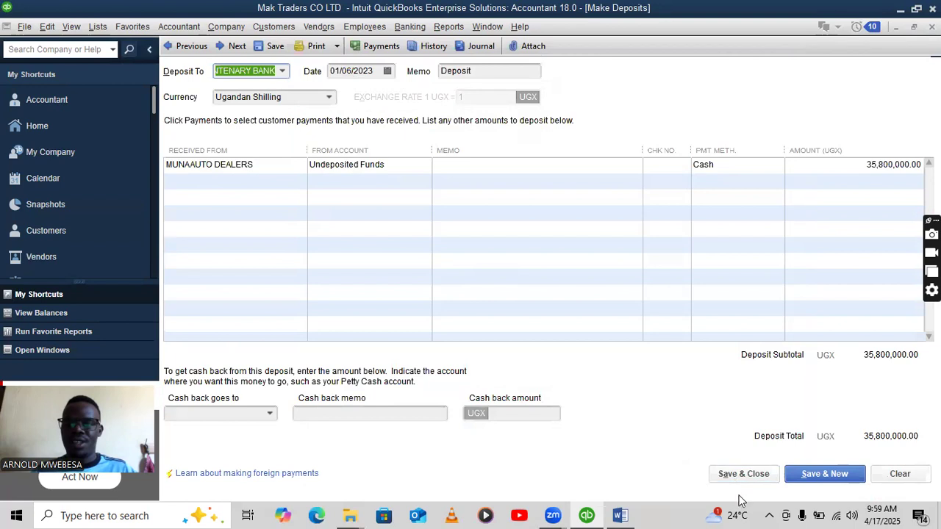
pyautogui.click(744, 474)
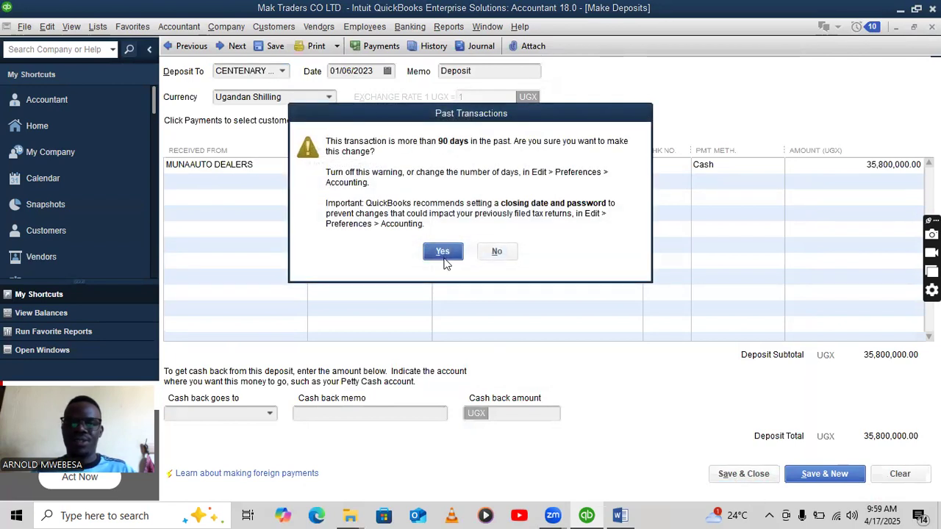
pyautogui.click(443, 251)
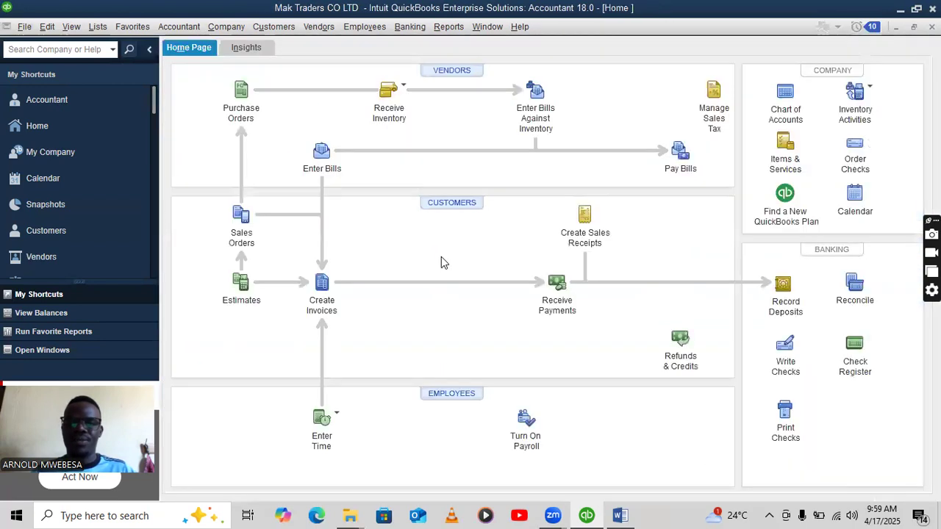
# Colour the 12th Jan Masaka debt-clearing line red in the Word assignment, then return to QuickBooks.
pyautogui.click(620, 515)
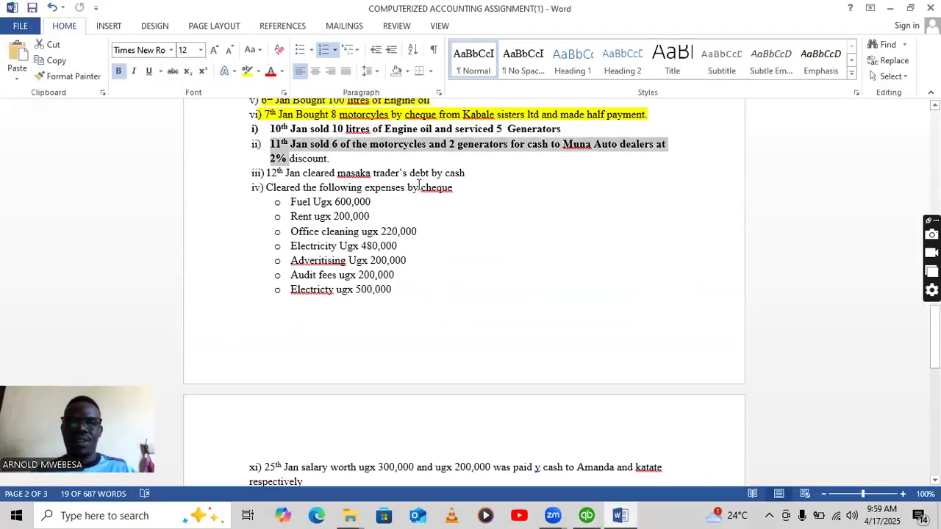
pyautogui.moveTo(466, 177); pyautogui.dragTo(264, 175)
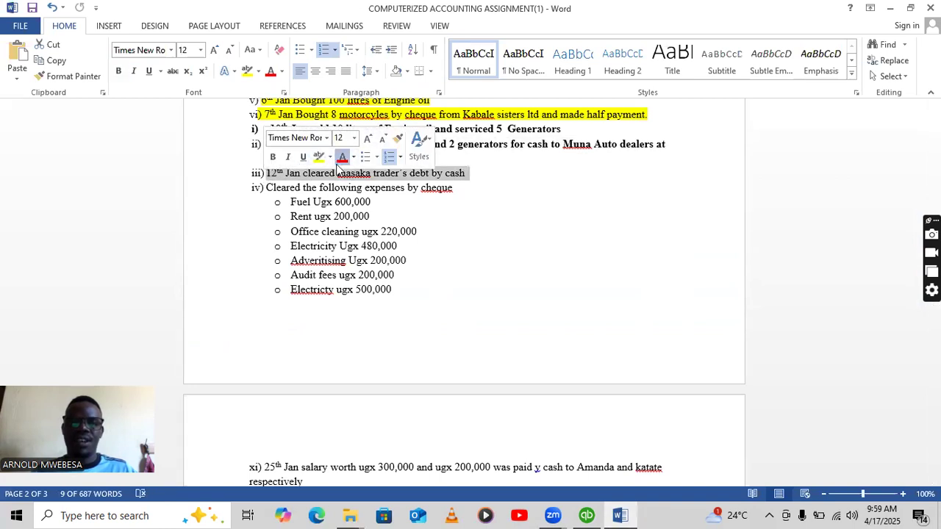
pyautogui.click(342, 157)
pyautogui.click(586, 516)
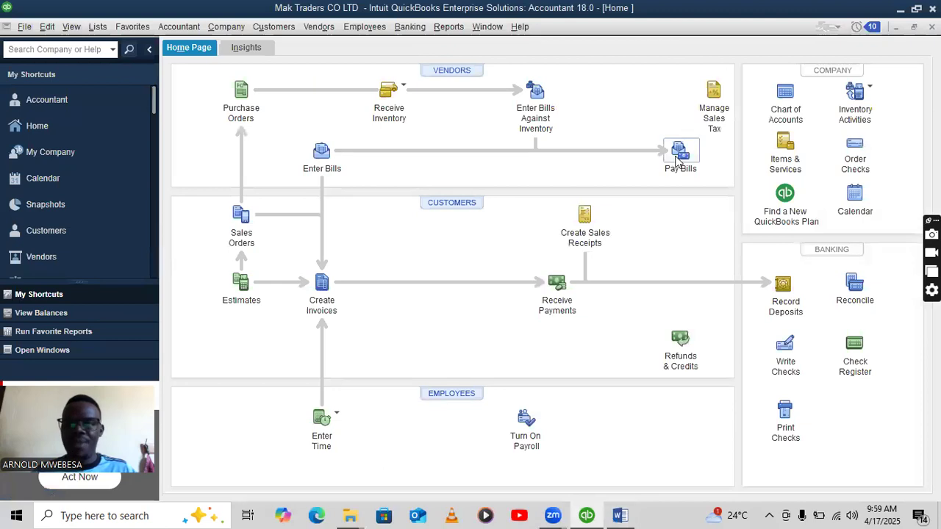
# Select the Masaka Traders bill for payment from the PETTY CASH account.
pyautogui.click(679, 153)
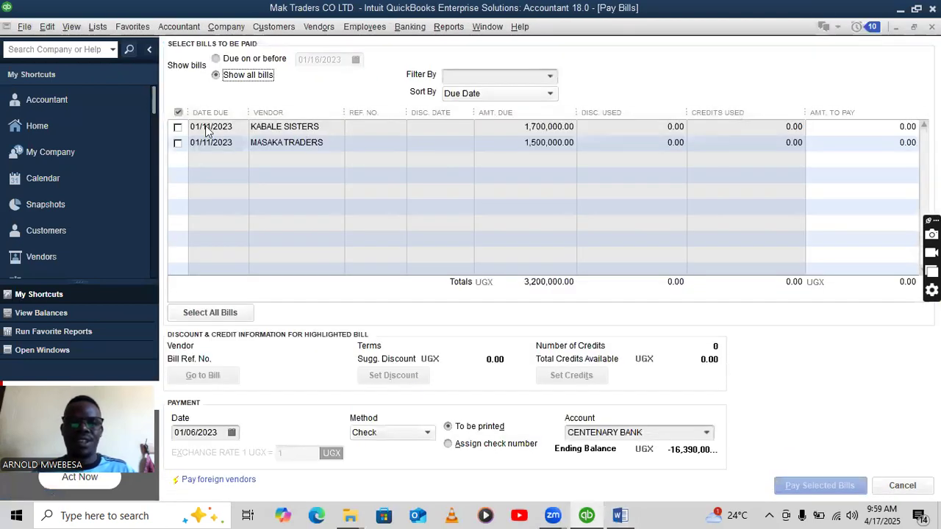
pyautogui.click(176, 143)
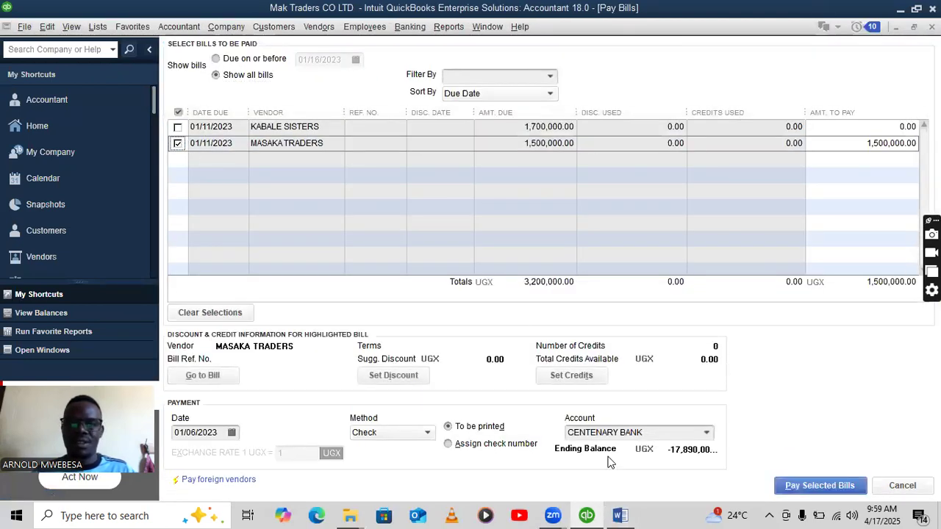
pyautogui.click(706, 434)
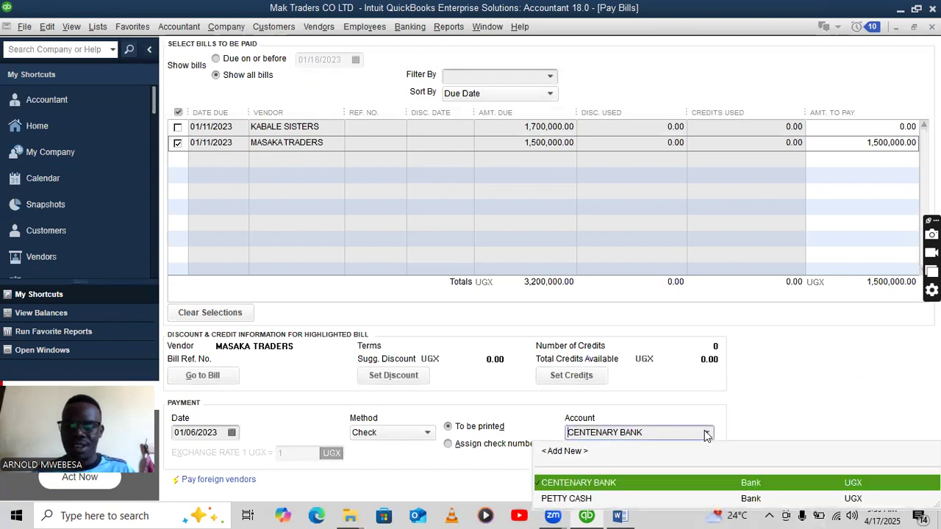
pyautogui.click(573, 498)
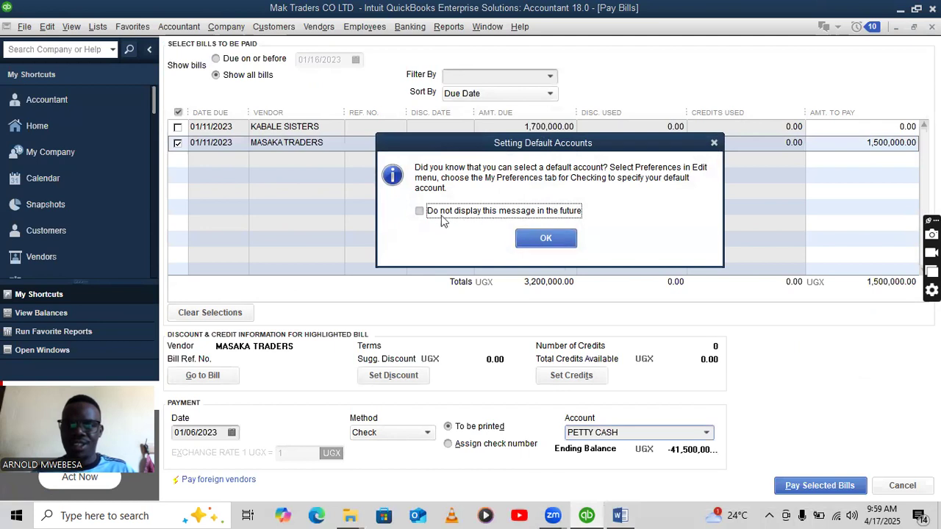
pyautogui.click(545, 238)
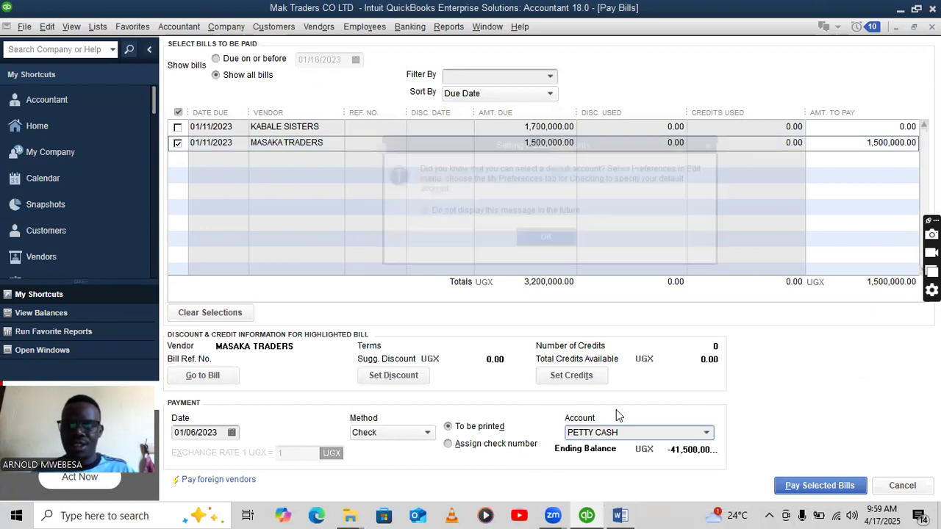
pyautogui.click(620, 516)
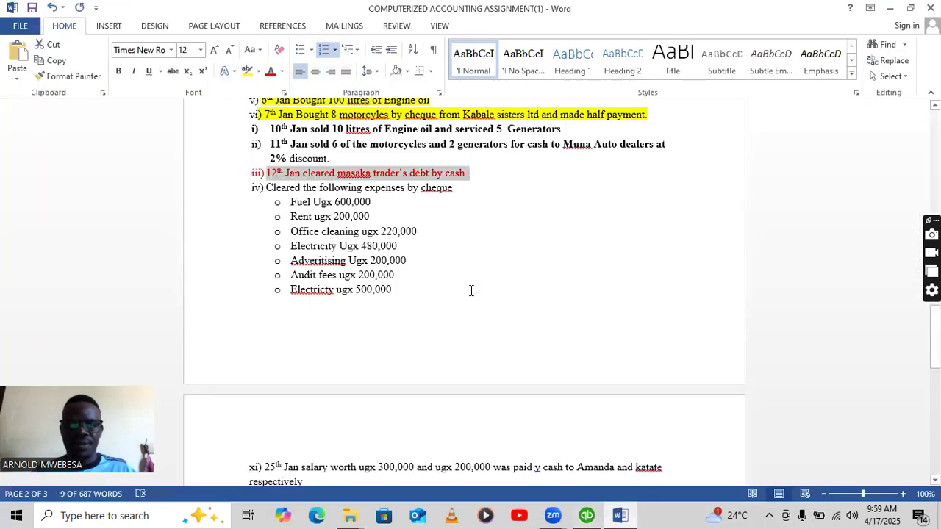
pyautogui.click(588, 515)
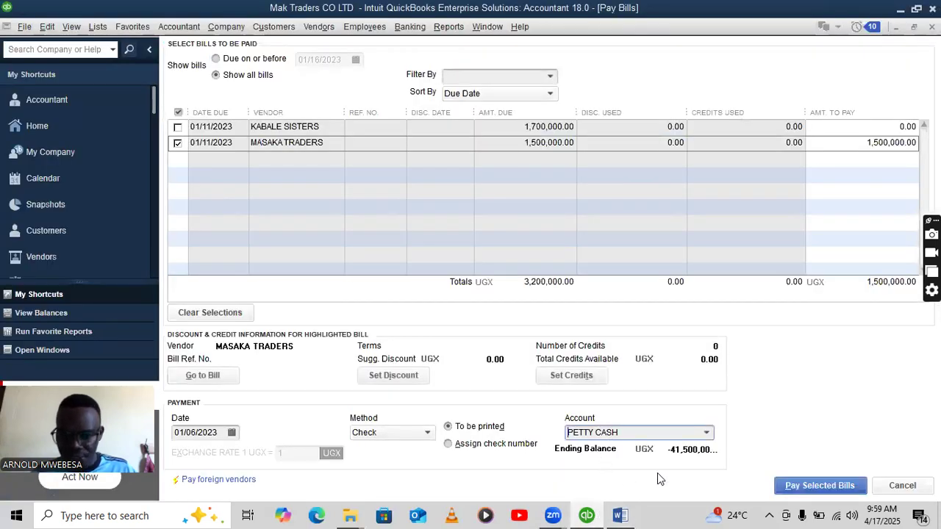
# Date the payment 01/12/2023 and pay the 1,500,000.00 bill, accepting the past-date warning.
pyautogui.click(194, 432)
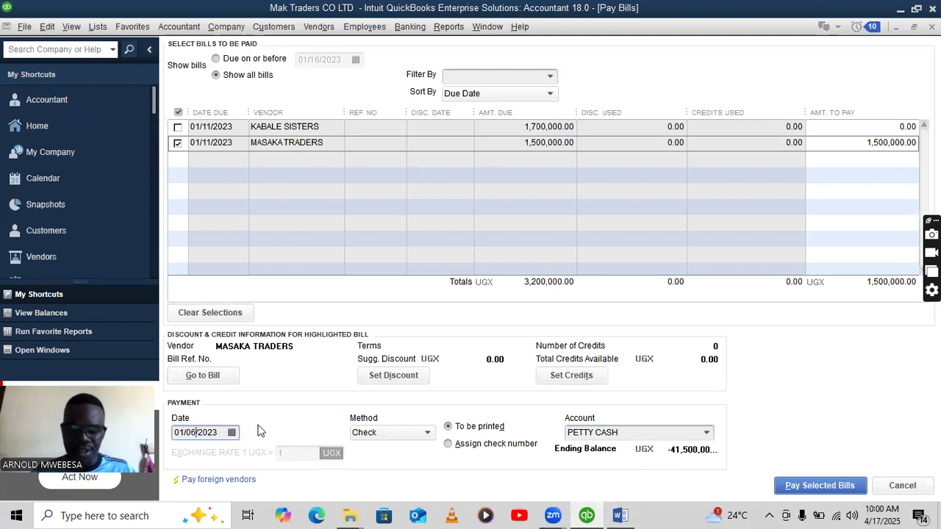
pyautogui.press('BackSpace')
pyautogui.press('BackSpace')
pyautogui.write('12')
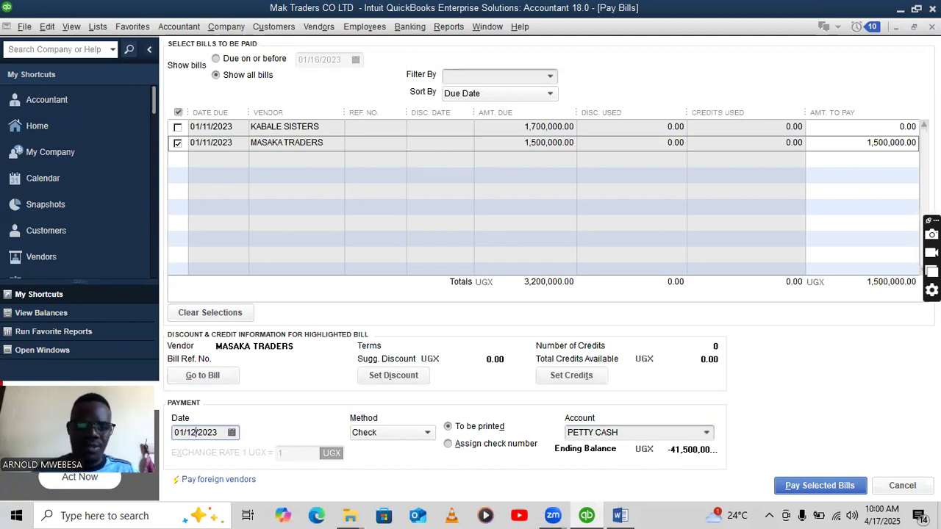
pyautogui.click(808, 485)
pyautogui.click(440, 252)
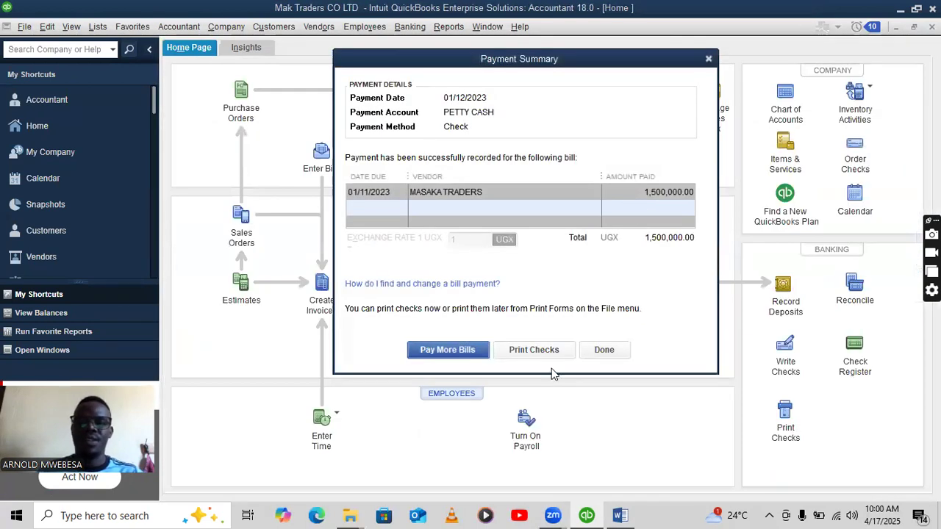
pyautogui.click(599, 351)
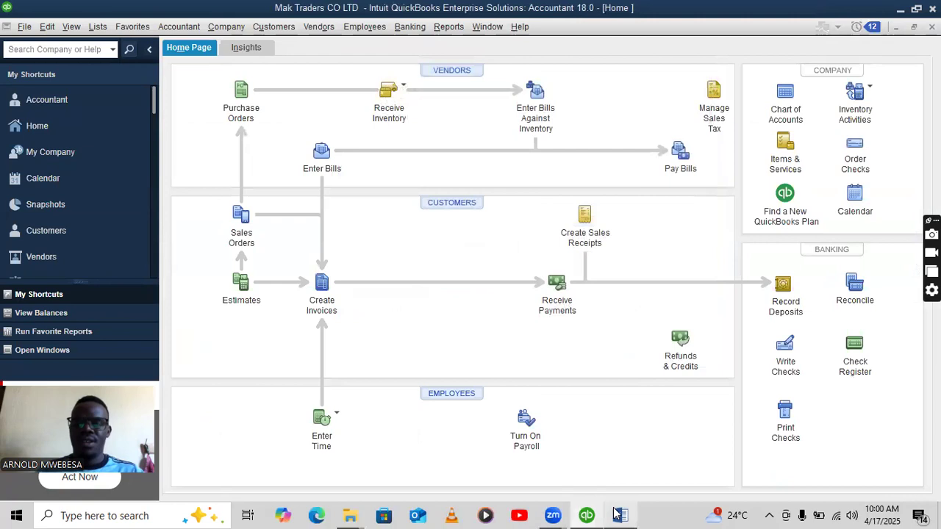
# Scroll through the Word assignment document, then bring QuickBooks back to the front.
pyautogui.click(619, 515)
pyautogui.scroll(-2, 343, 144)
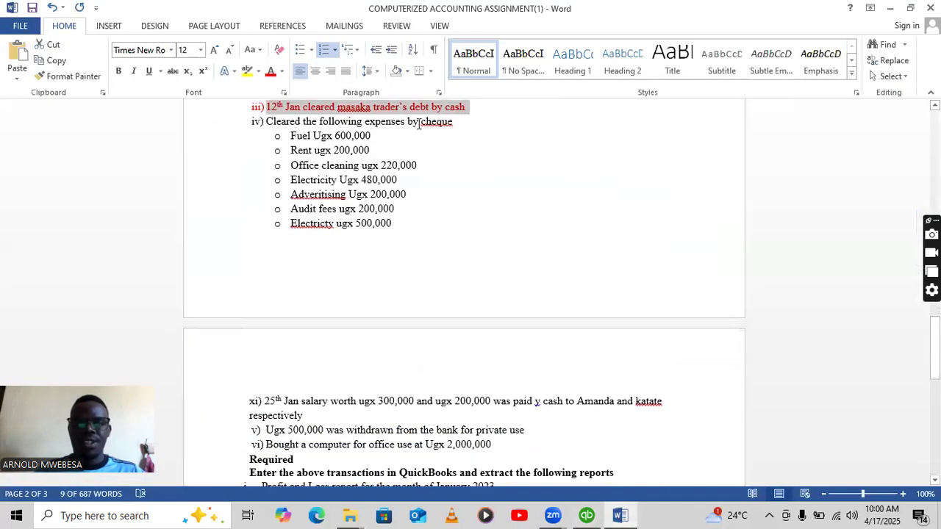
pyautogui.scroll(-1, 442, 170)
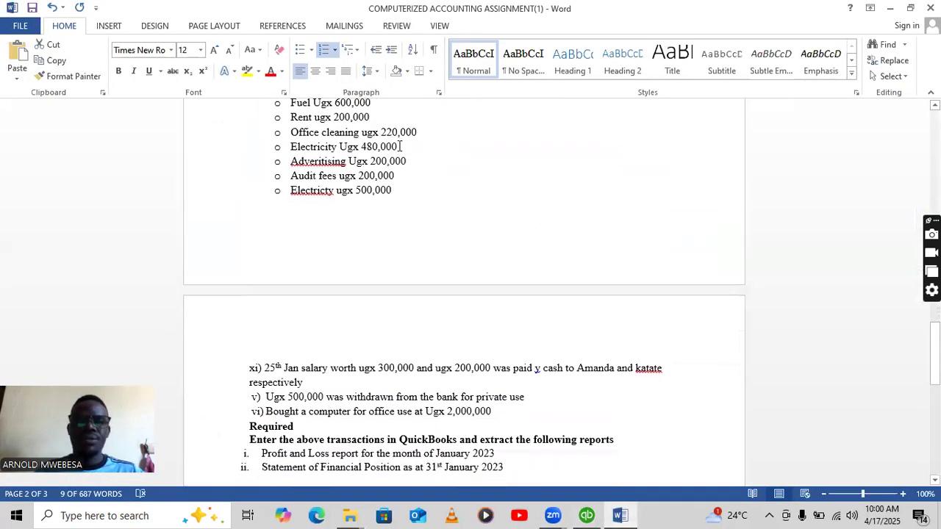
pyautogui.scroll(1, 400, 147)
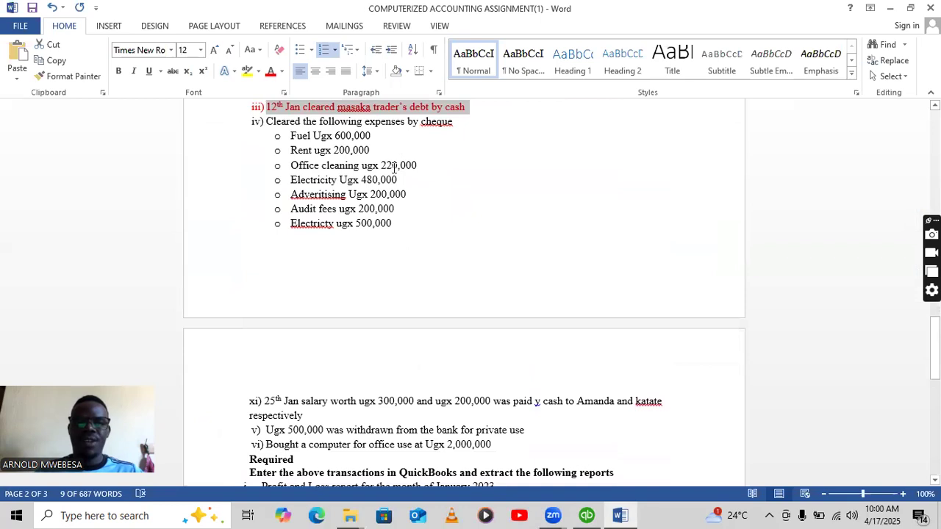
pyautogui.click(586, 516)
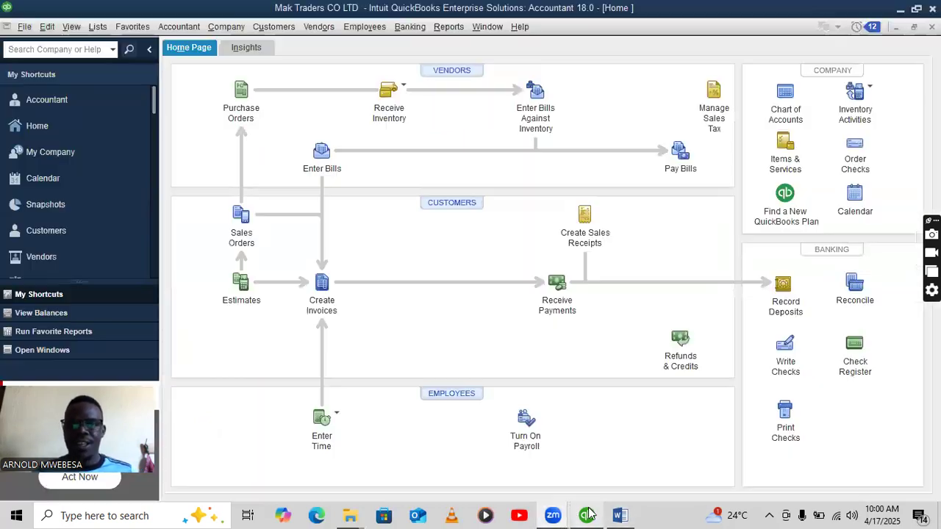
# Start a new Expense-type account from the Chart of Accounts.
pyautogui.click(781, 103)
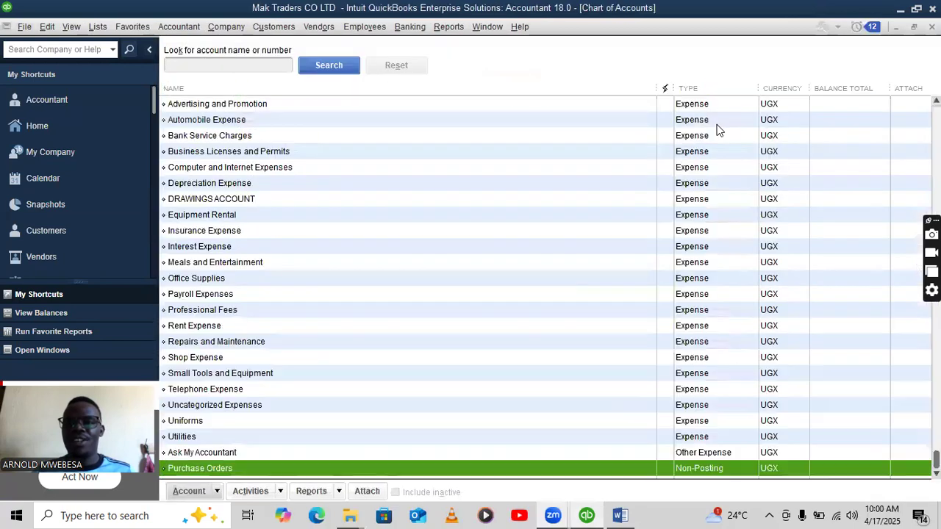
pyautogui.rightClick(299, 111)
pyautogui.click(336, 152)
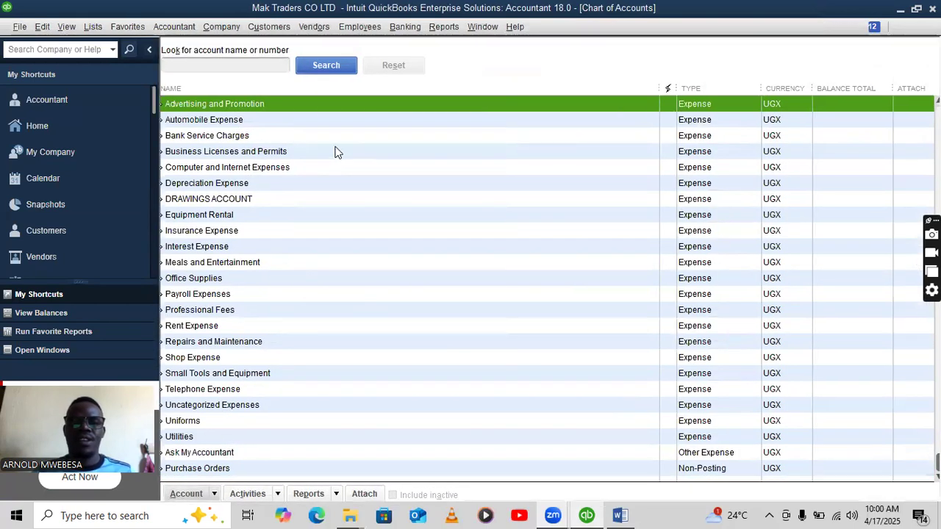
pyautogui.click(620, 515)
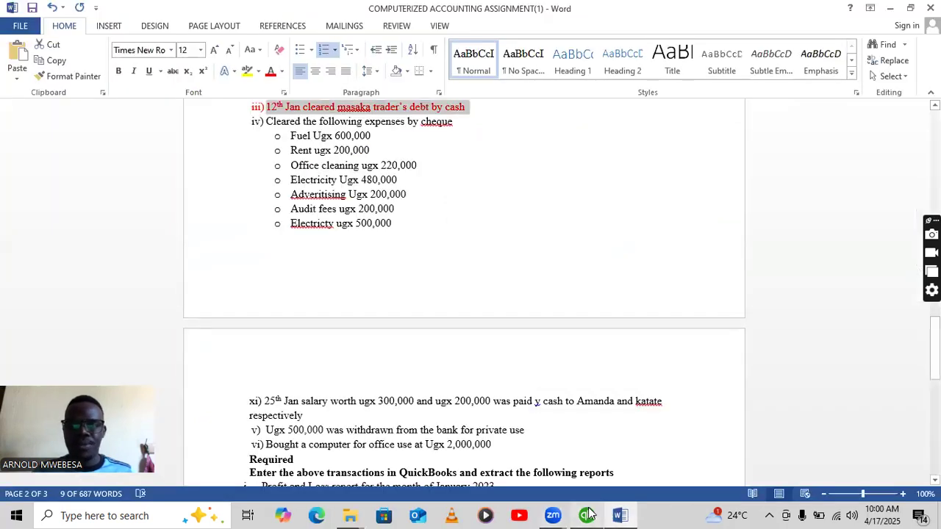
pyautogui.click(591, 515)
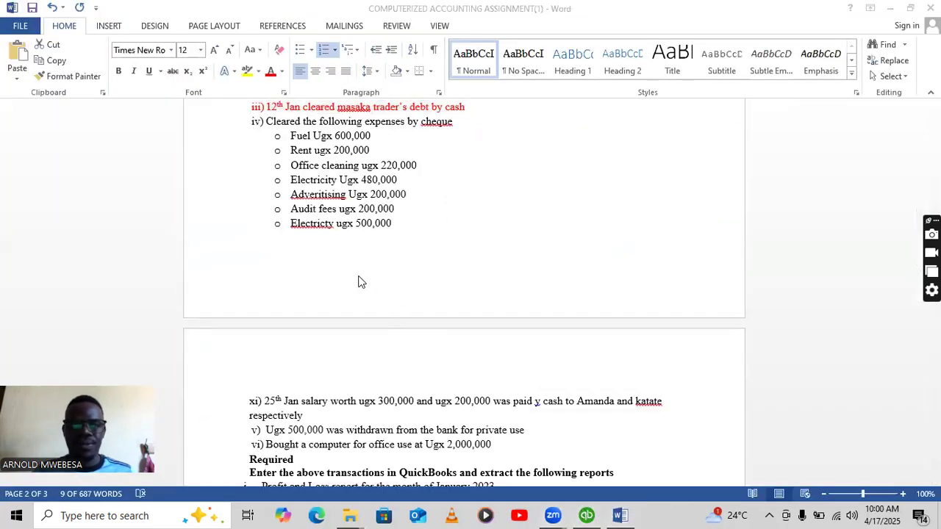
pyautogui.click(586, 515)
pyautogui.click(210, 121)
pyautogui.press('Return')
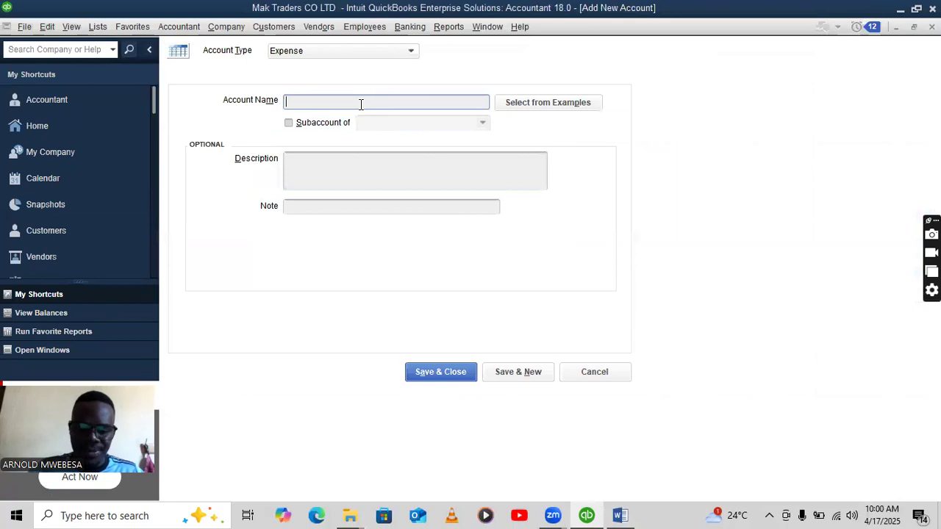
# Create the FUEL ACCOUNT, RENT ACCOUNT and OFFICE CLEANING expense accounts.
pyautogui.write('FUEL ACCOUNT')
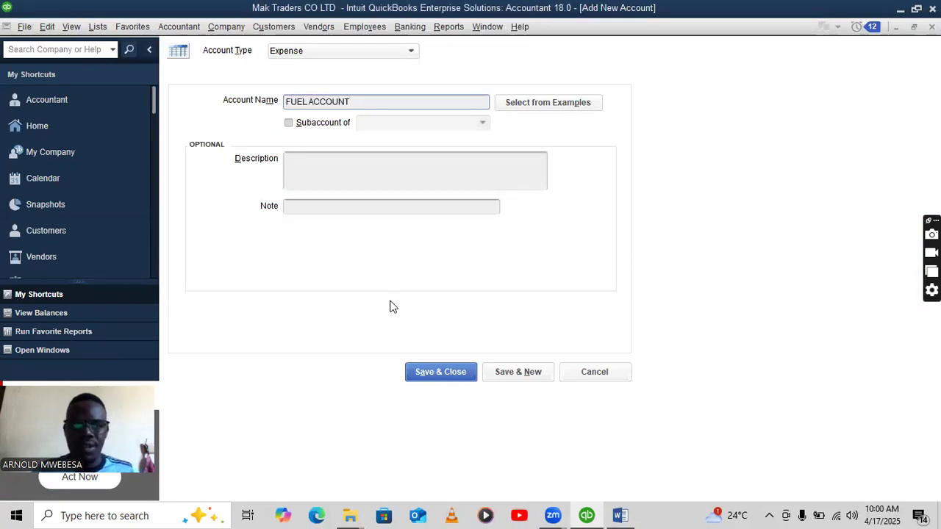
pyautogui.click(506, 374)
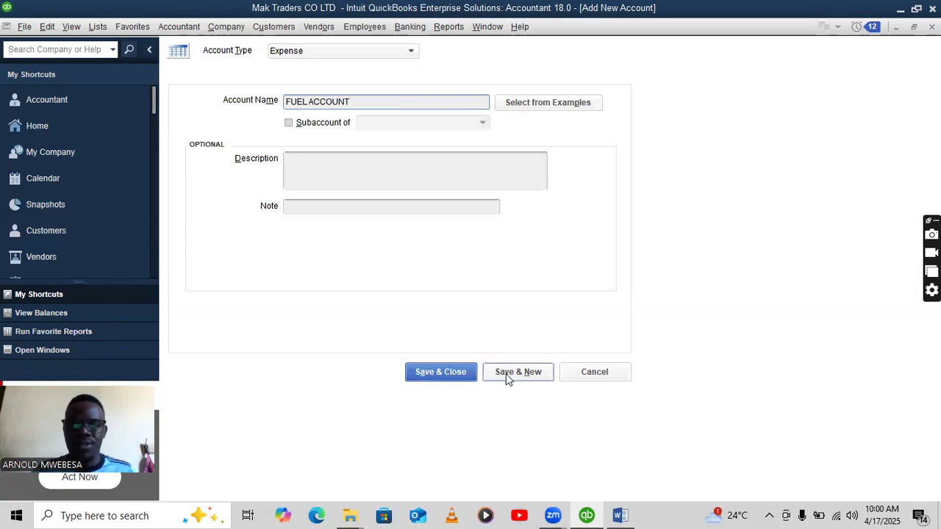
pyautogui.click(621, 515)
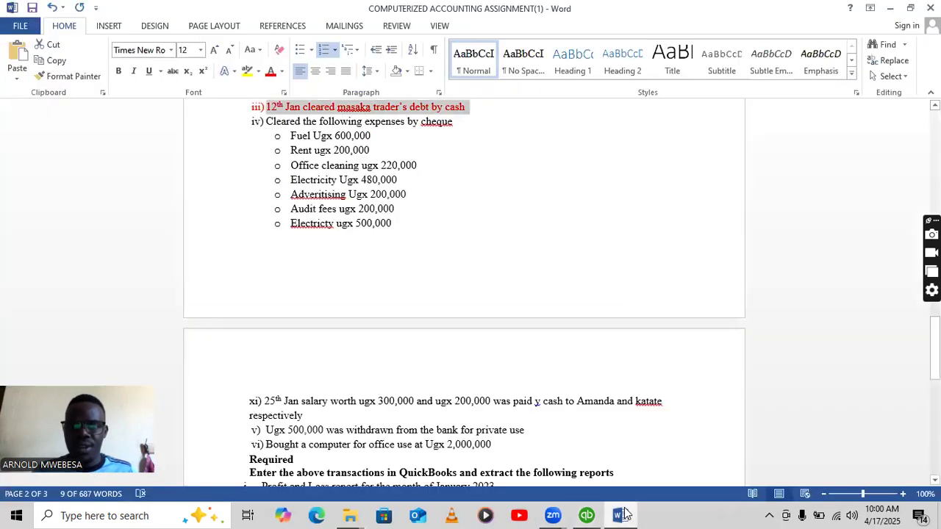
pyautogui.click(588, 516)
pyautogui.write('RENT ACCOUNT')
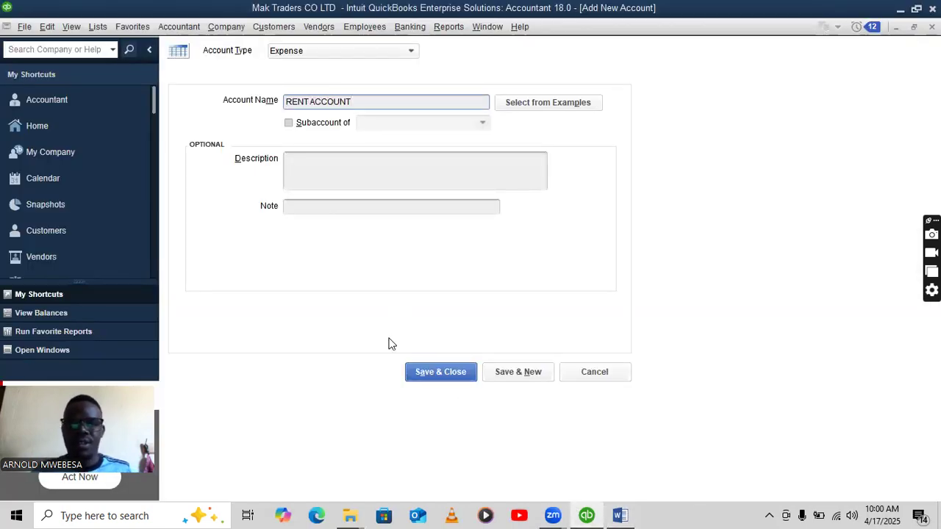
pyautogui.click(521, 372)
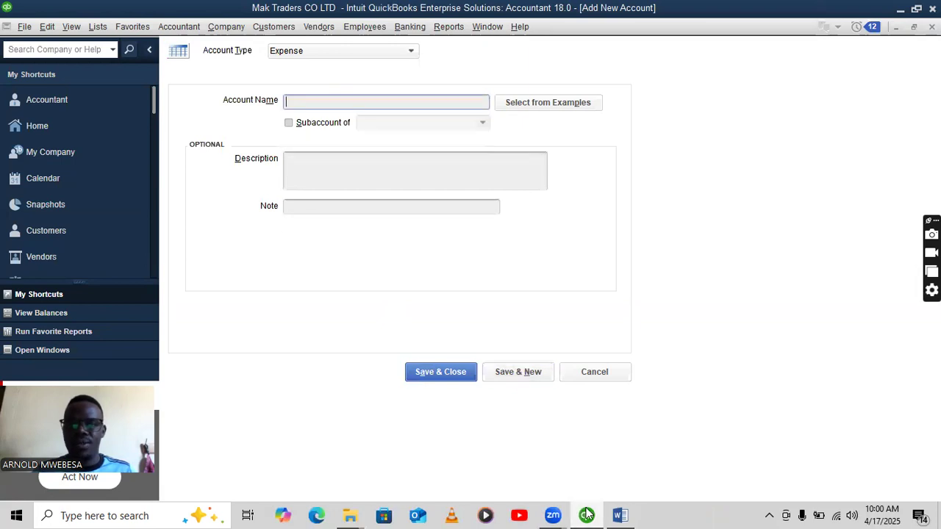
pyautogui.click(619, 516)
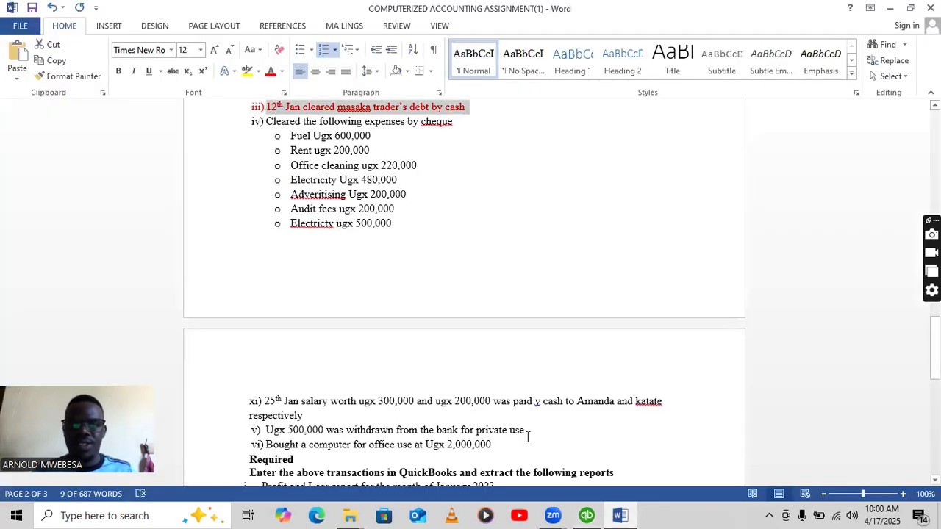
pyautogui.click(587, 515)
pyautogui.write('OFFICE CLEANING')
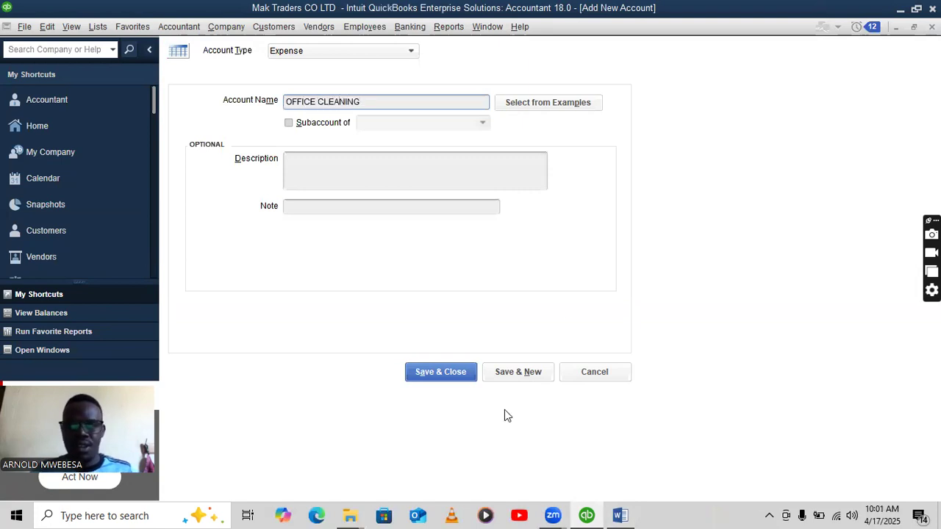
pyautogui.click(519, 373)
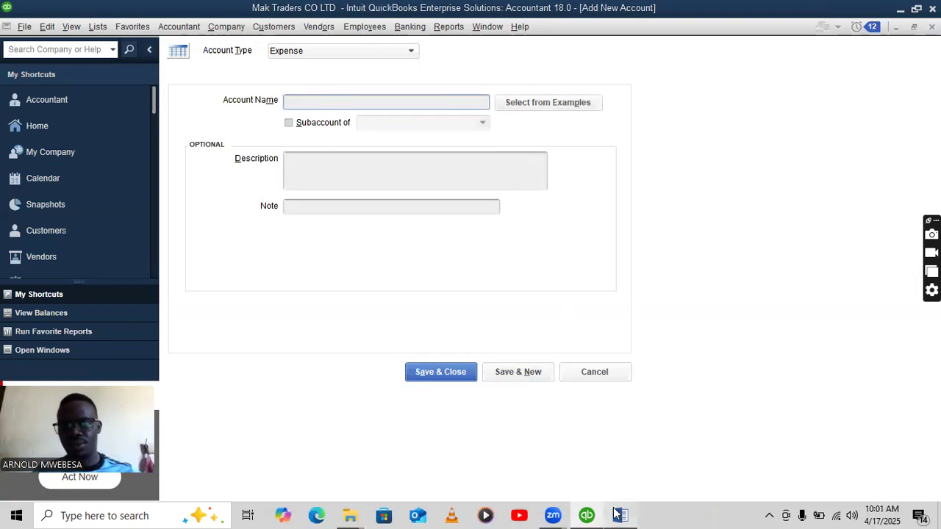
# Create the ELECTRICITY, ADVERTISING and AUDITING expense accounts.
pyautogui.click(620, 515)
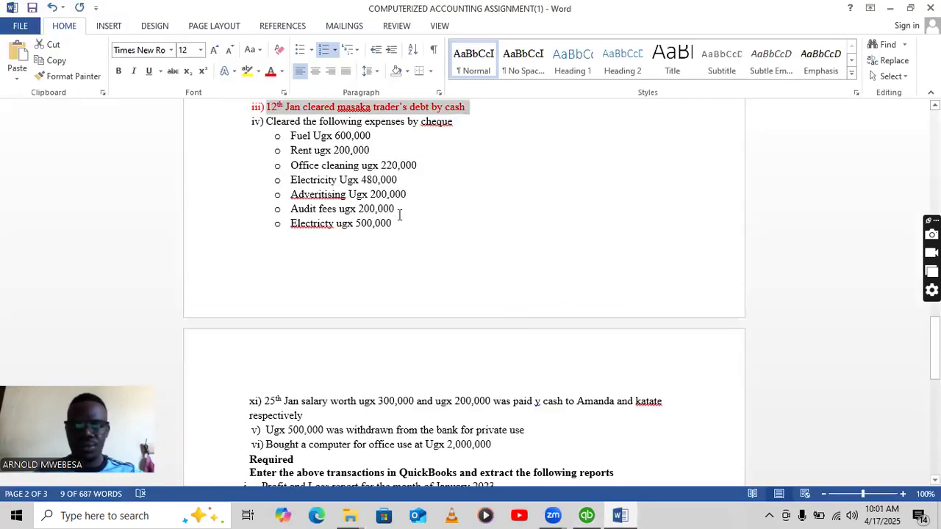
pyautogui.click(586, 515)
pyautogui.write('LECTRIC')
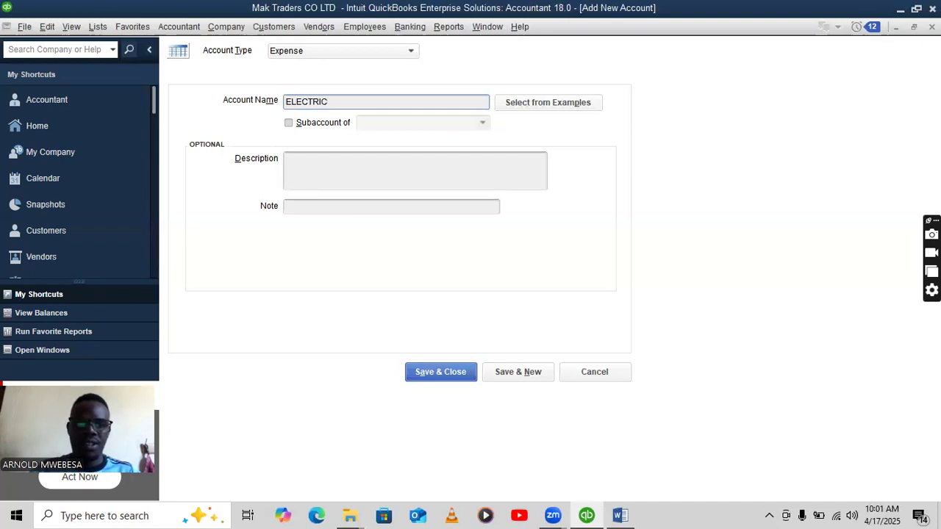
pyautogui.write('ITY')
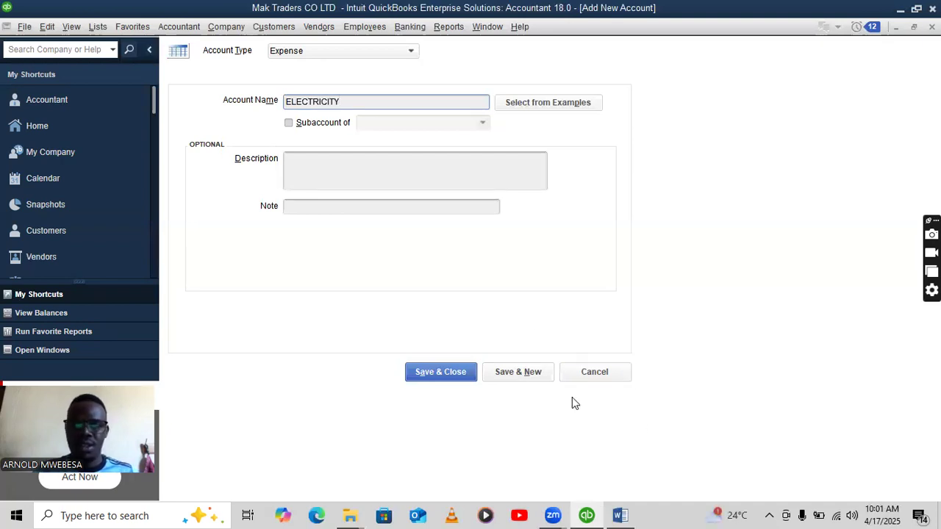
pyautogui.click(529, 376)
pyautogui.click(620, 513)
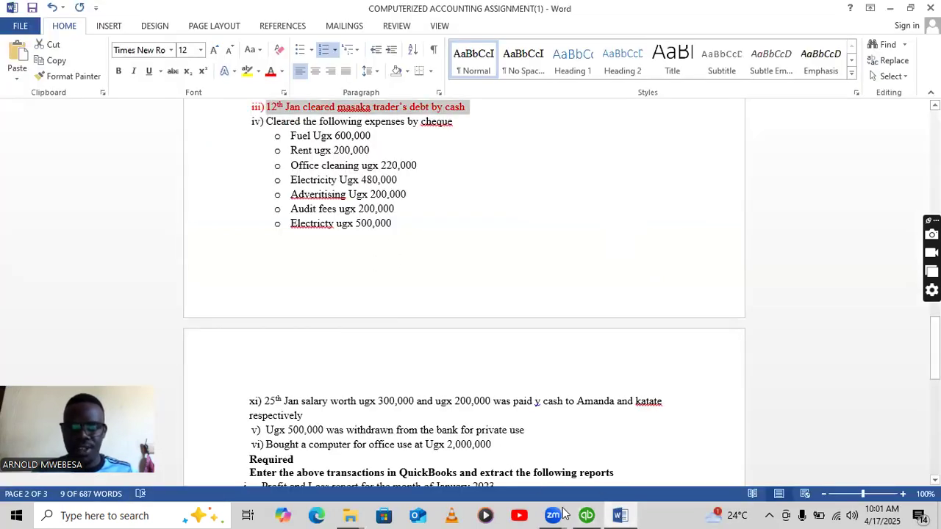
pyautogui.click(586, 515)
pyautogui.write('ADVERTISING')
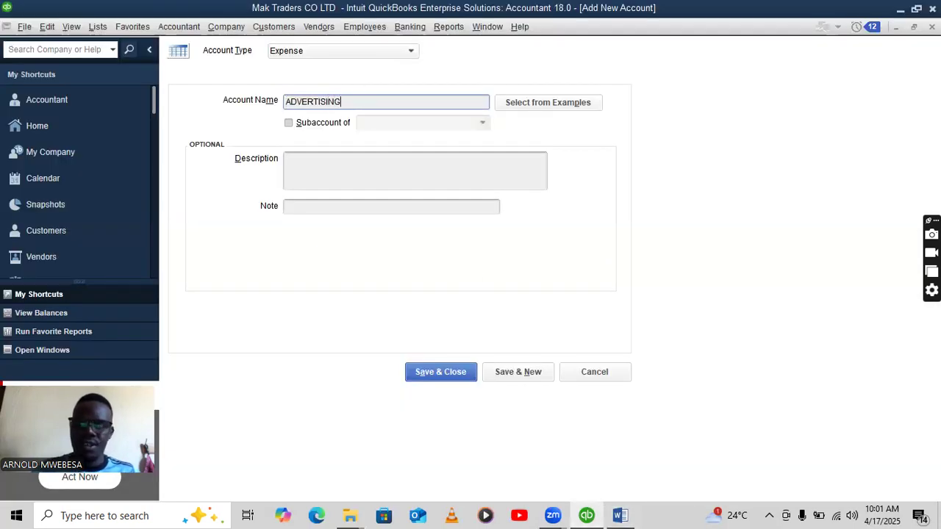
pyautogui.click(534, 378)
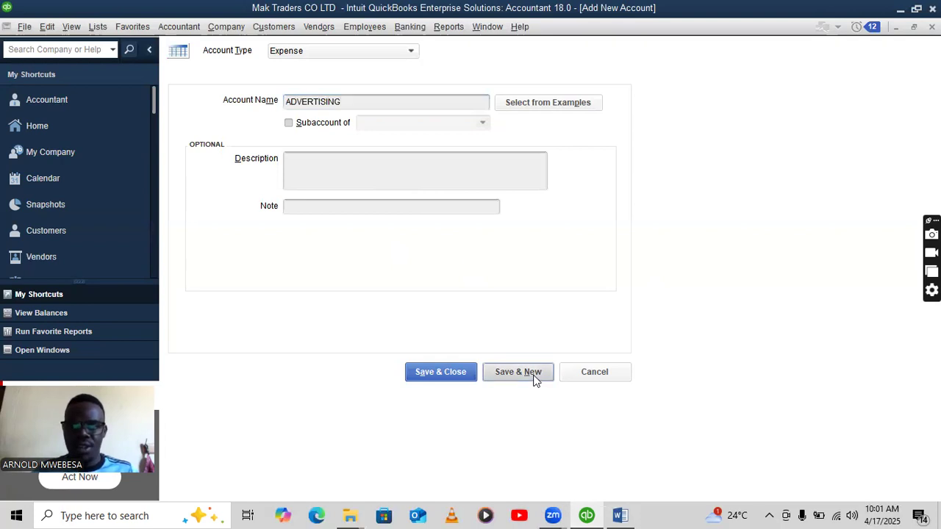
pyautogui.write('A')
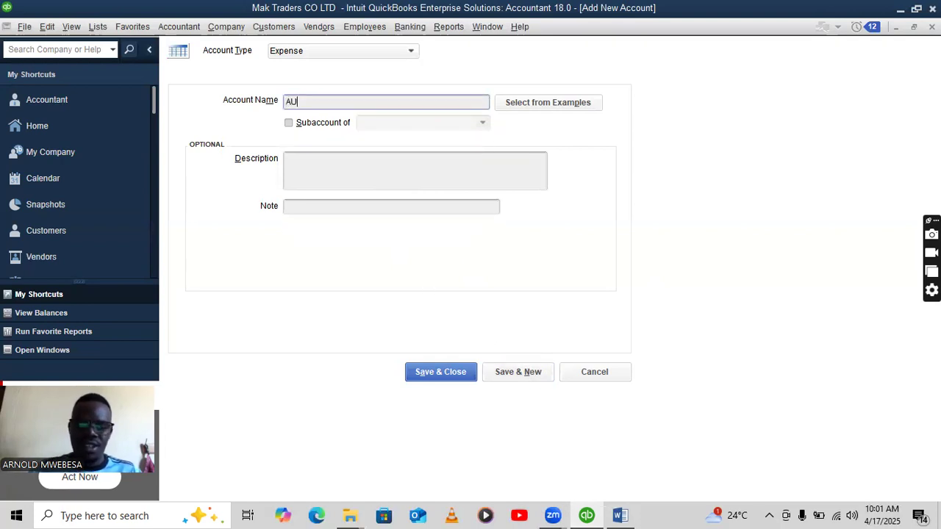
pyautogui.click(523, 371)
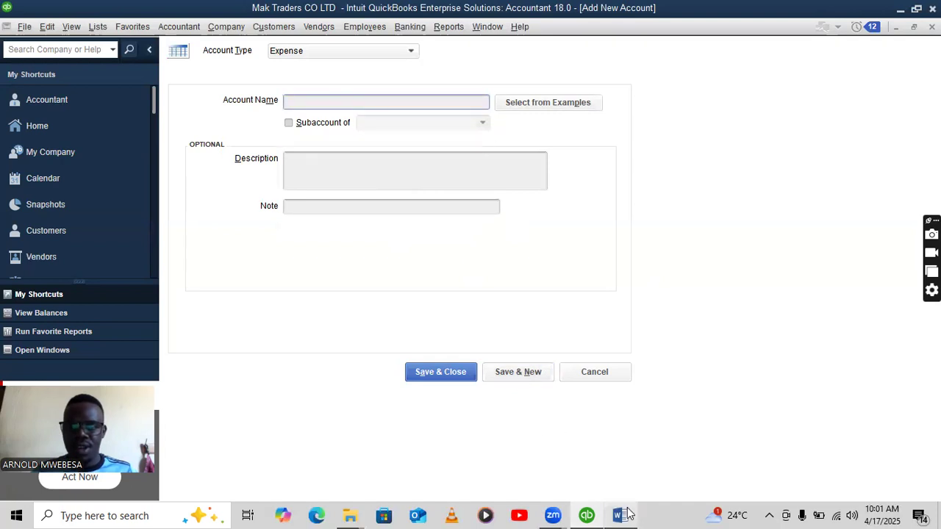
# Add ELECTRICITY 2 after the duplicate-name warning, then return to the Home page.
pyautogui.click(619, 515)
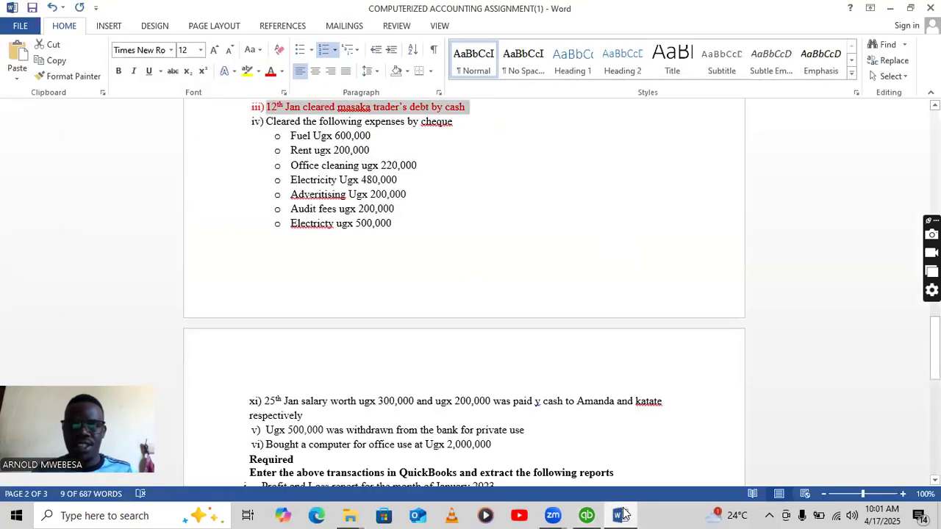
pyautogui.click(587, 516)
pyautogui.write('ELECTRICITY')
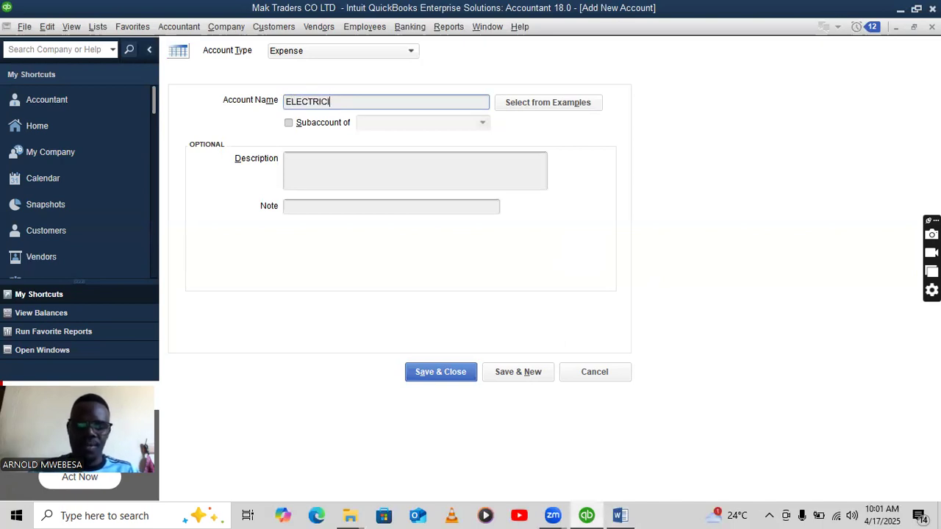
pyautogui.click(517, 372)
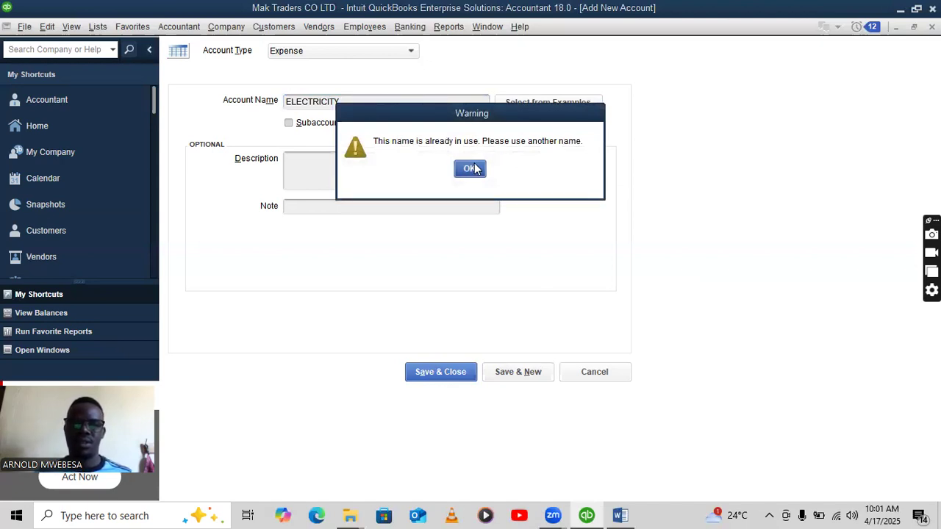
pyautogui.click(474, 168)
pyautogui.click(369, 103)
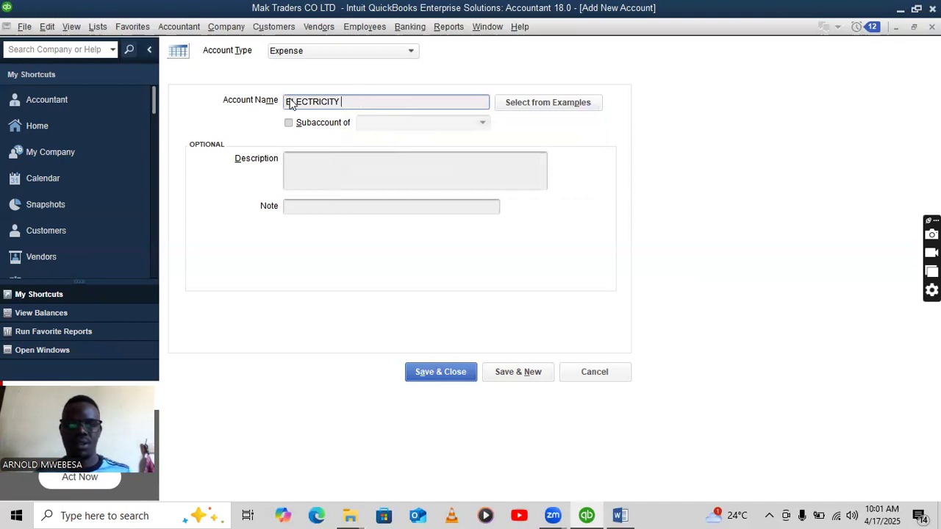
pyautogui.write('2')
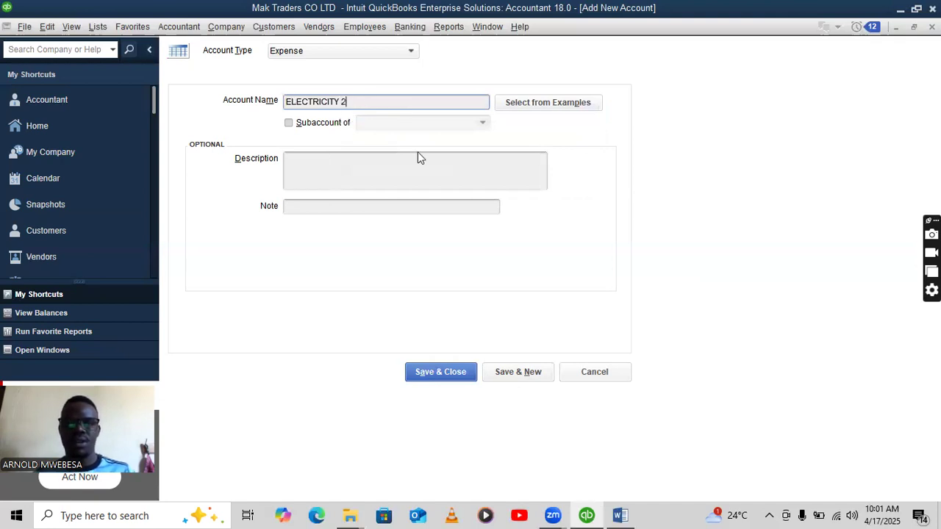
pyautogui.click(511, 376)
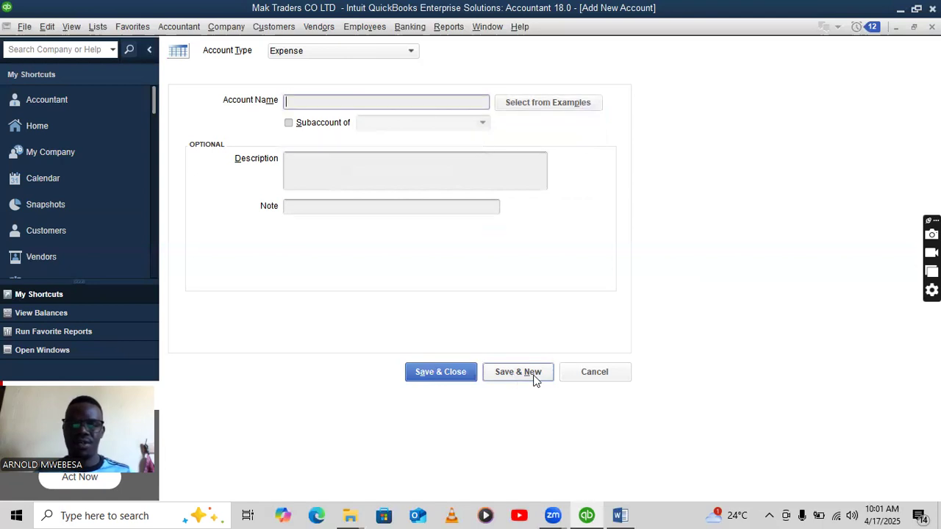
pyautogui.click(616, 515)
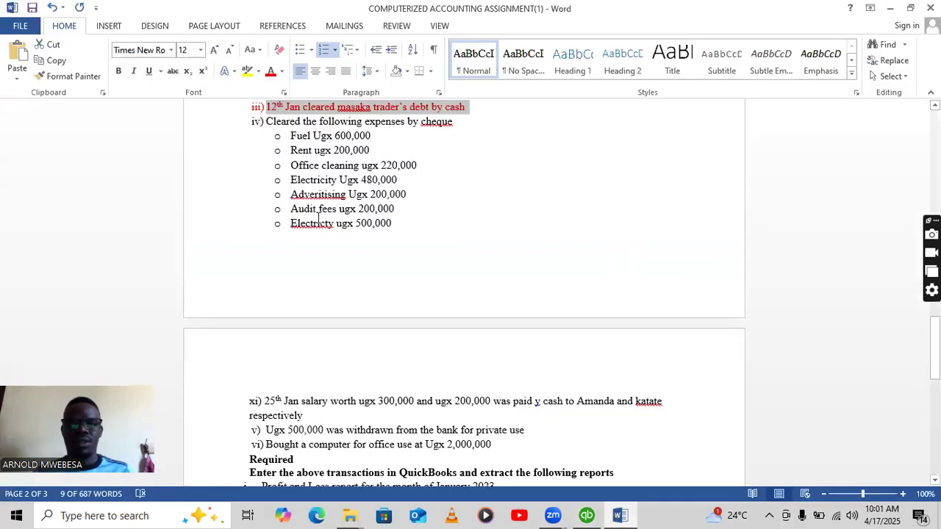
pyautogui.click(584, 514)
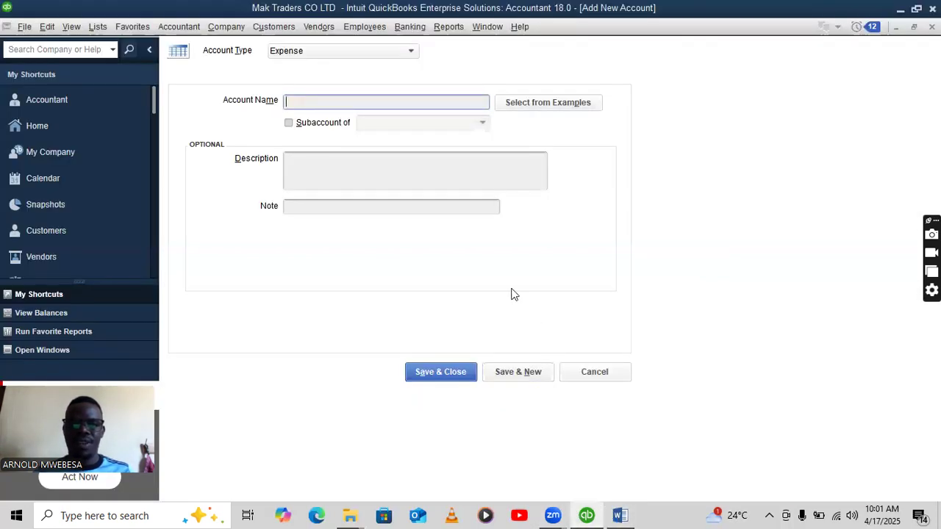
pyautogui.click(34, 132)
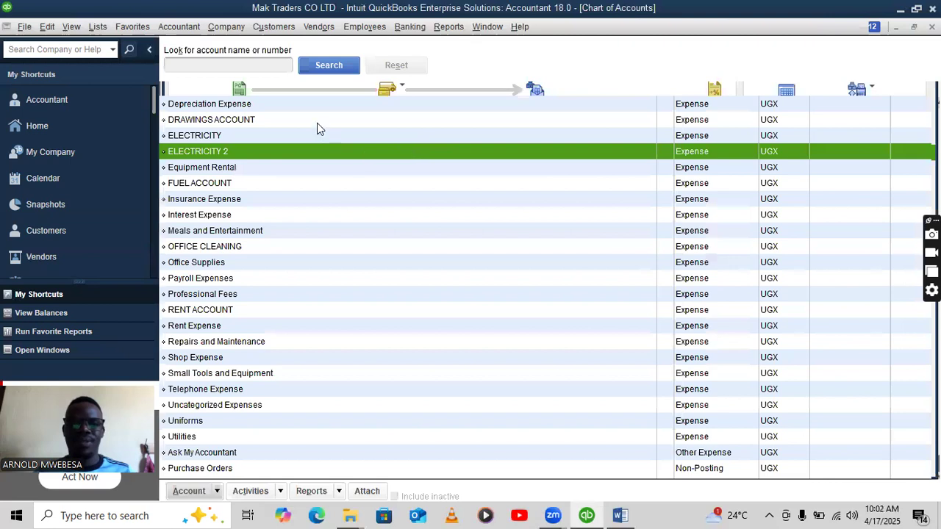
# Start a new general journal entry and bold the cheque-paid expense list in the Word assignment.
pyautogui.rightClick(317, 120)
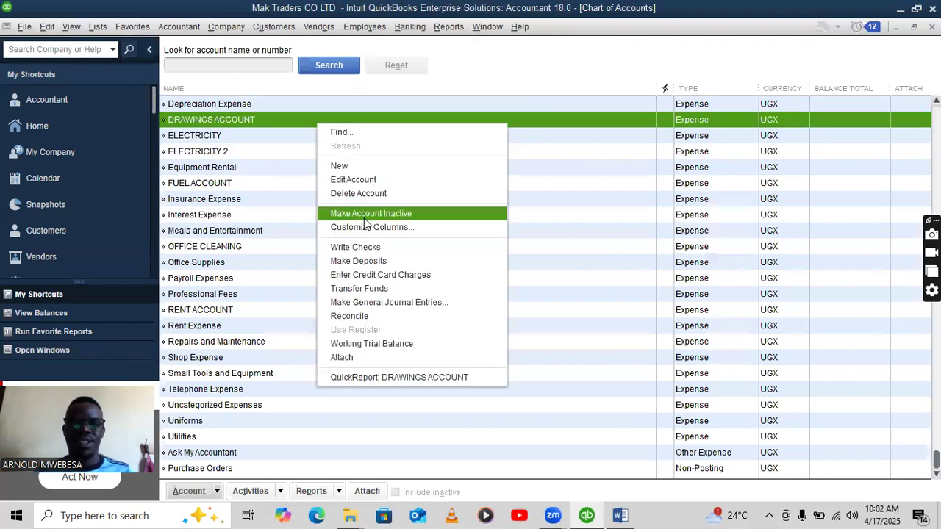
pyautogui.click(383, 303)
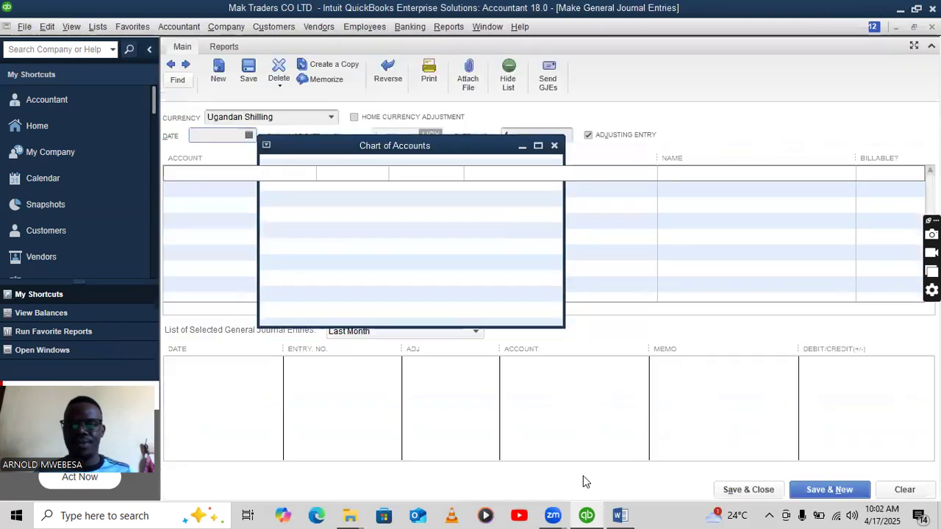
pyautogui.click(610, 507)
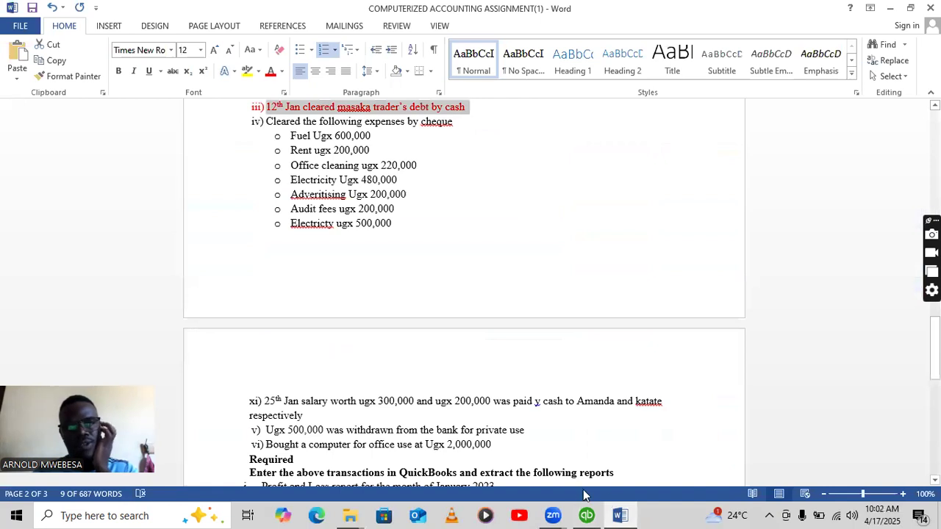
pyautogui.moveTo(288, 135); pyautogui.dragTo(391, 237)
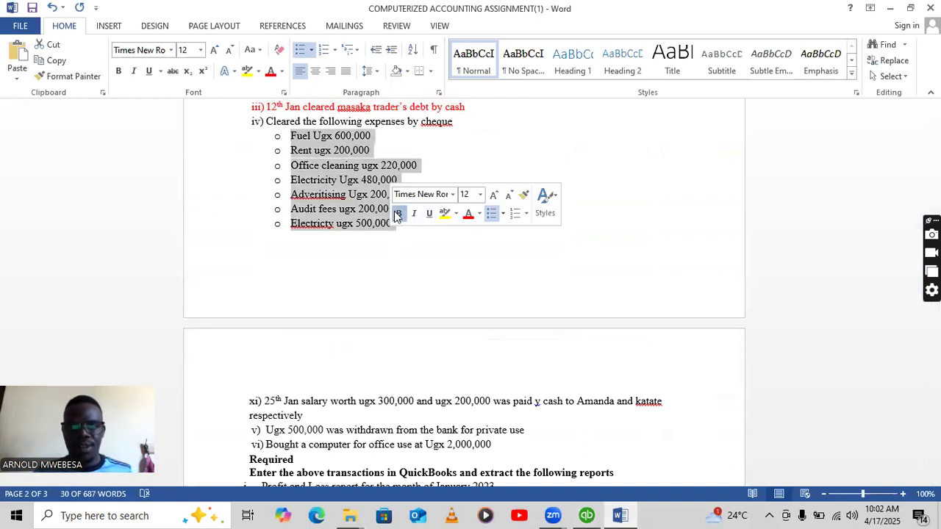
pyautogui.click(402, 213)
pyautogui.click(586, 515)
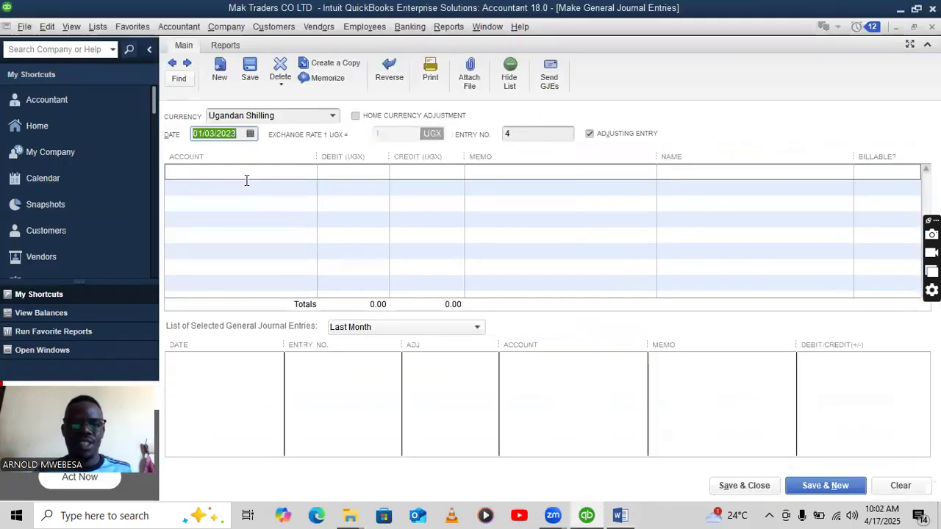
# Debit FUEL ACCOUNT 600,000 and credit CENTENARY BANK, saving the past-dated entry.
pyautogui.click(295, 174)
pyautogui.click(309, 172)
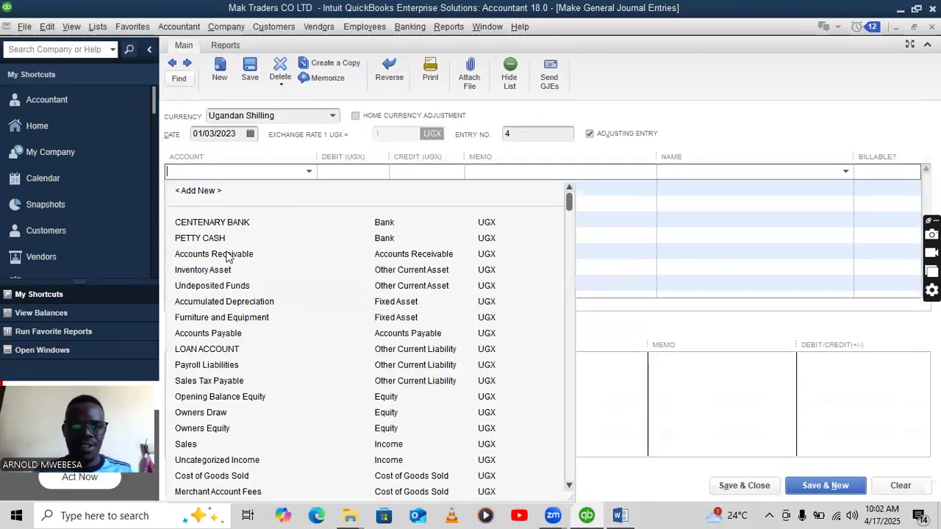
pyautogui.write('FUEL ACCOUNT')
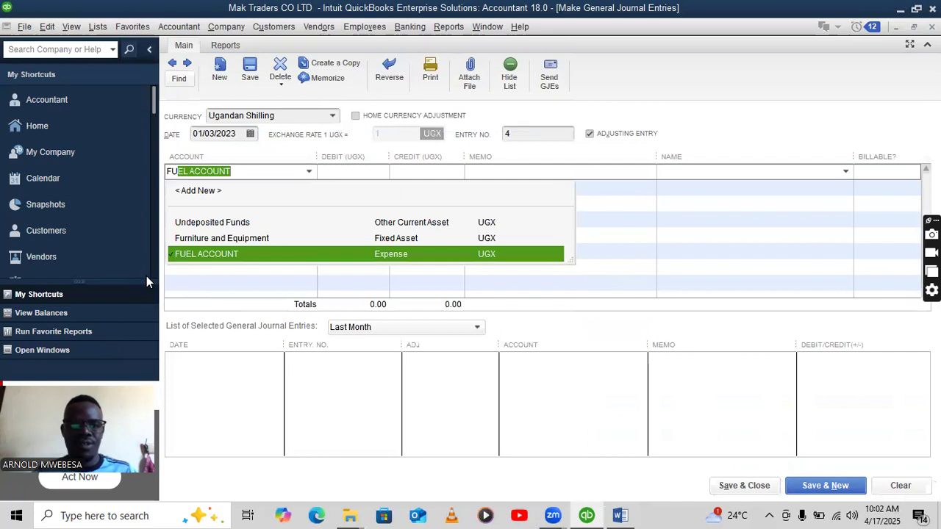
pyautogui.click(216, 255)
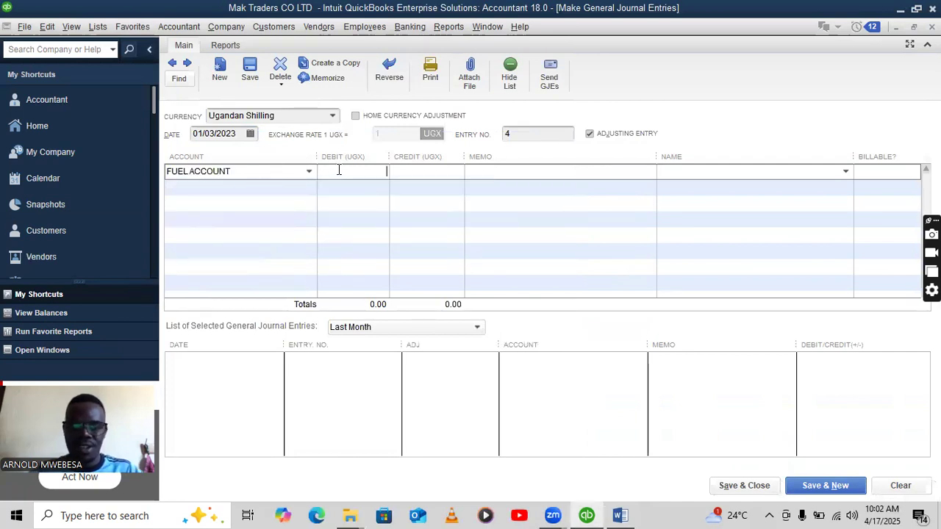
pyautogui.write('600,000')
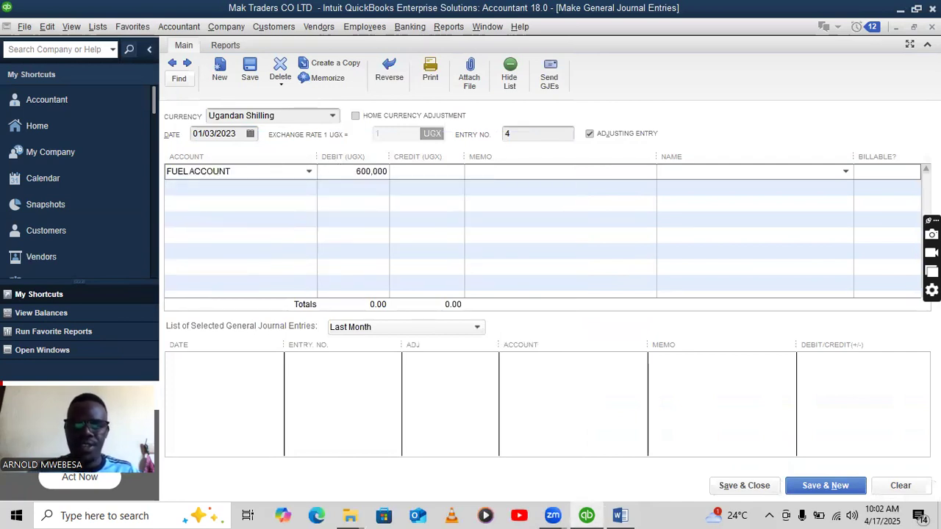
pyautogui.click(272, 189)
pyautogui.click(309, 187)
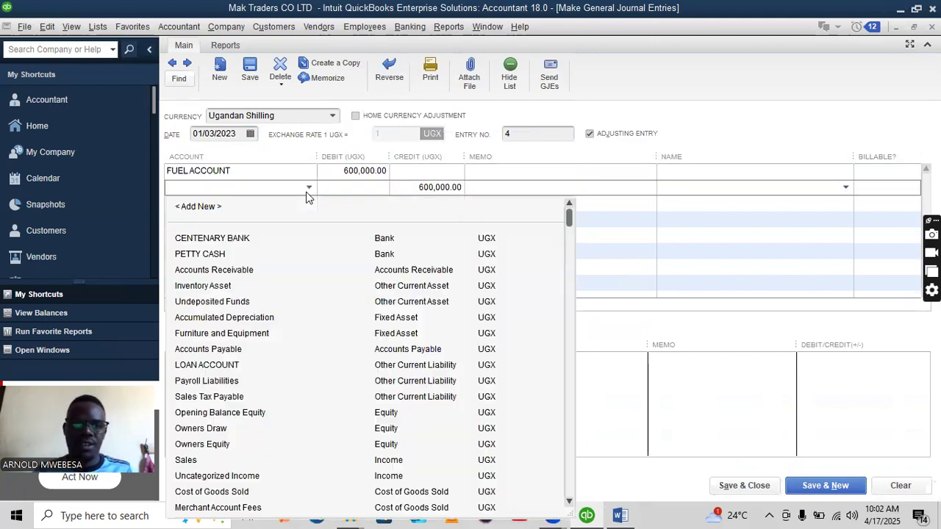
pyautogui.click(621, 514)
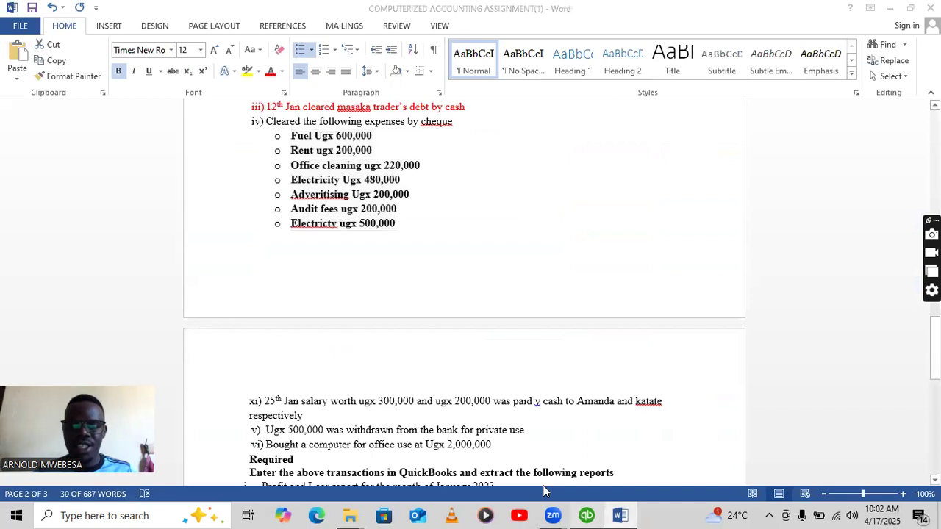
pyautogui.click(586, 515)
pyautogui.click(308, 189)
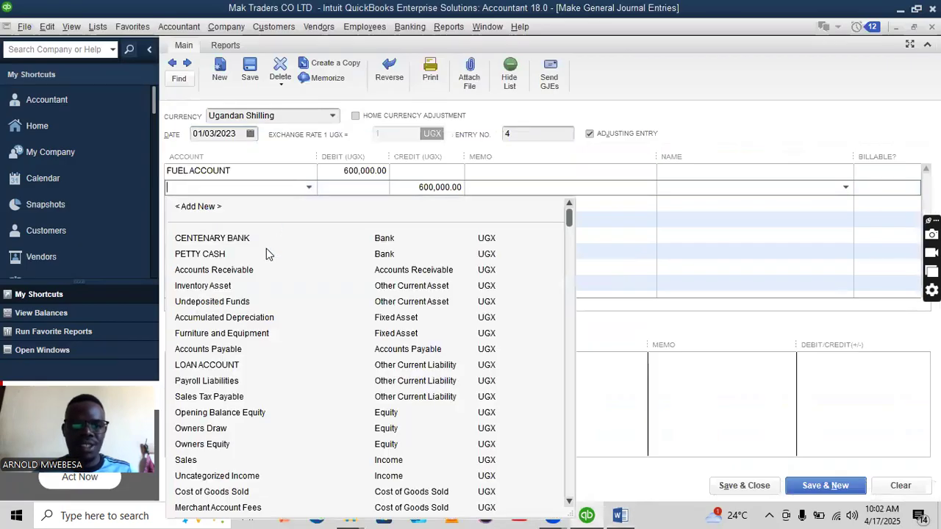
pyautogui.click(212, 244)
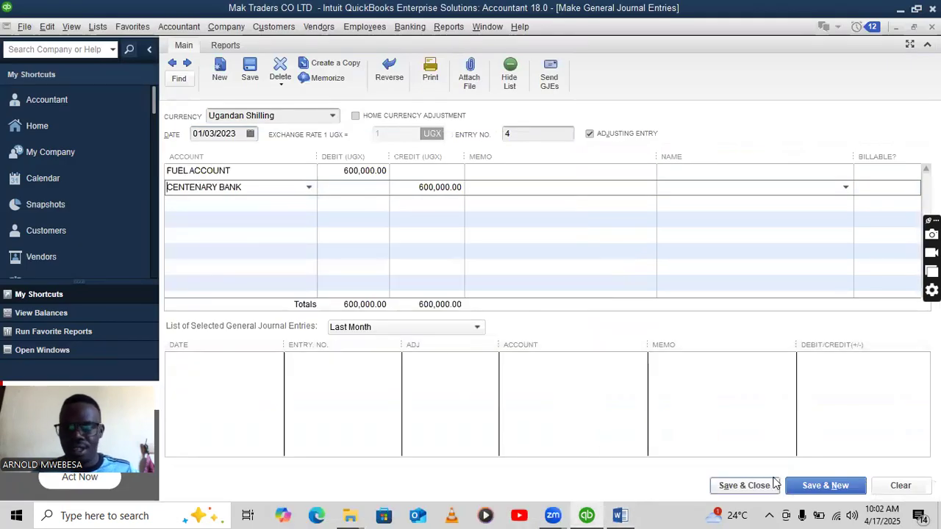
pyautogui.click(800, 490)
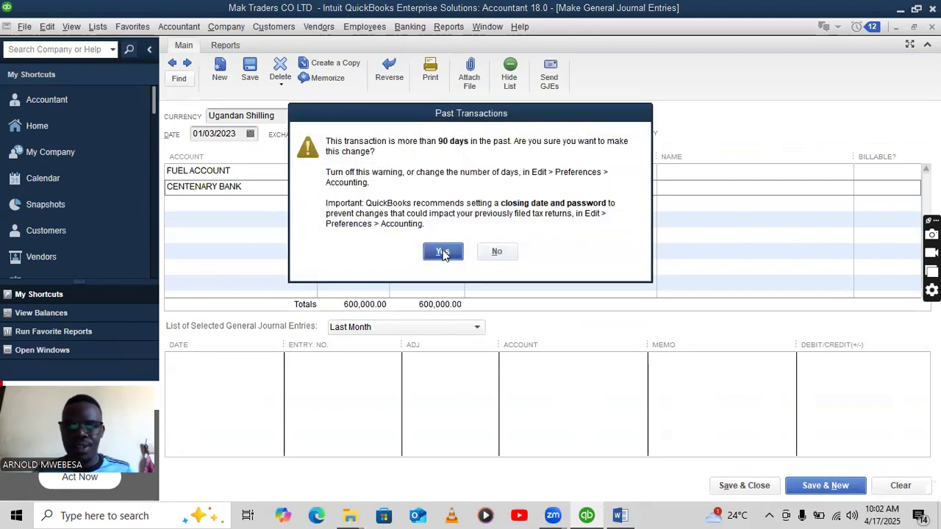
pyautogui.click(443, 252)
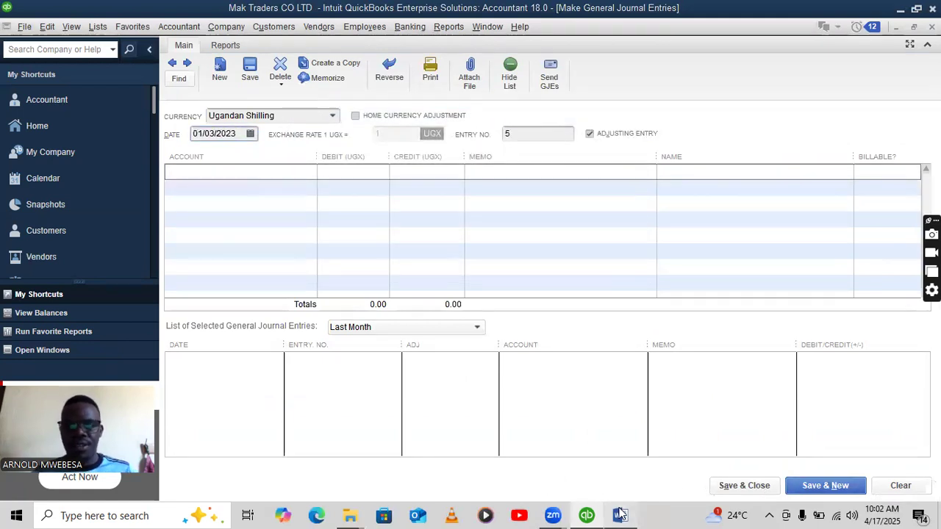
pyautogui.click(620, 514)
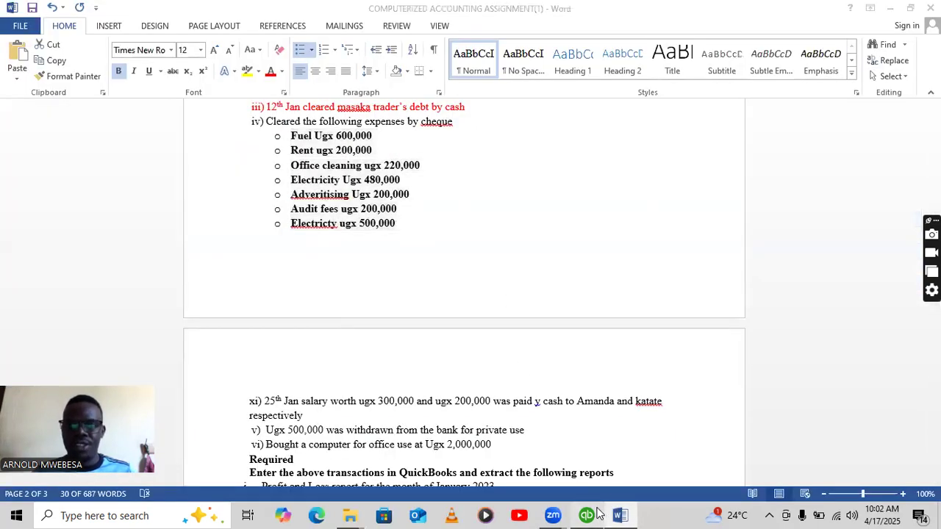
# Journal a 200,000 RENT ACCOUNT debit credited to CENTENARY BANK and save it.
pyautogui.click(593, 514)
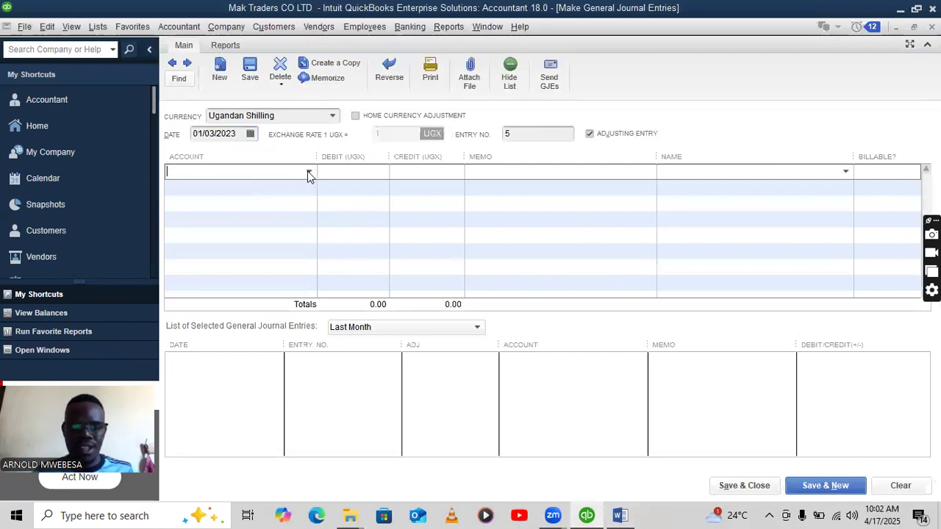
pyautogui.write('RENT ACCOUNT')
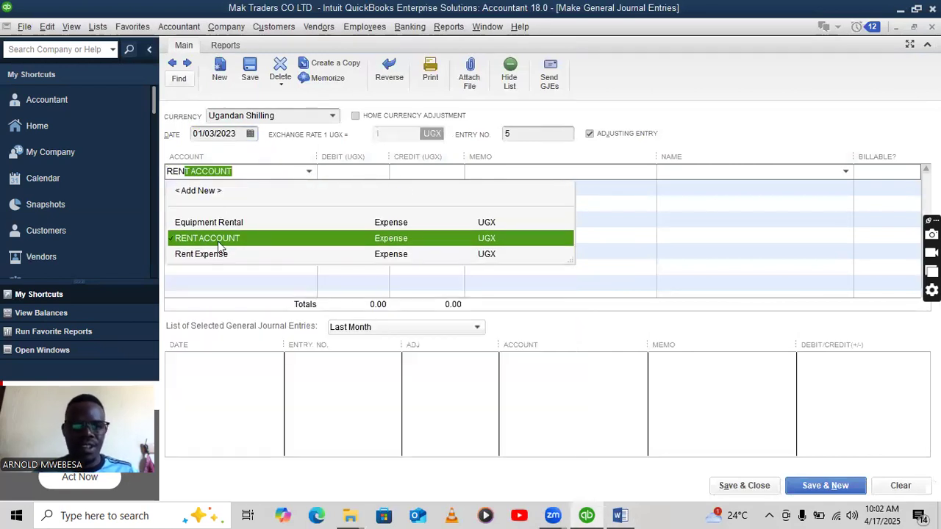
pyautogui.click(217, 241)
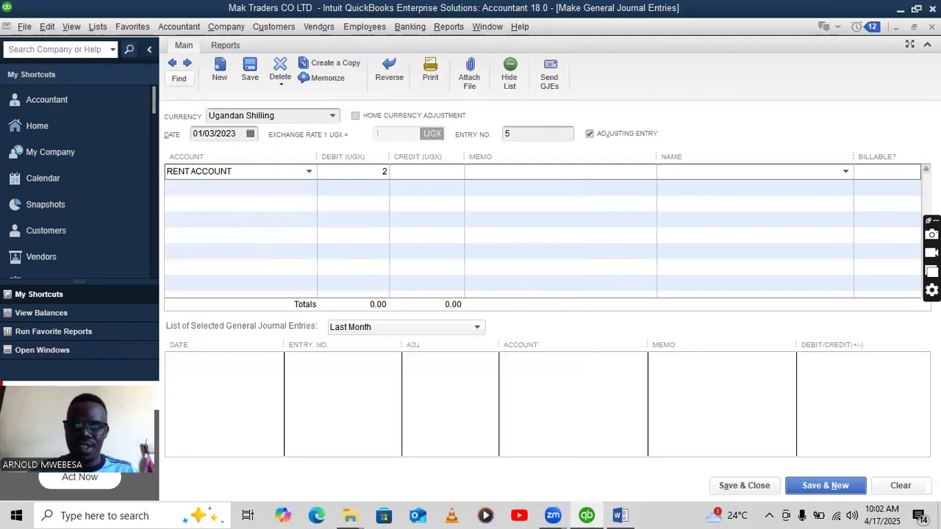
pyautogui.write('200,000')
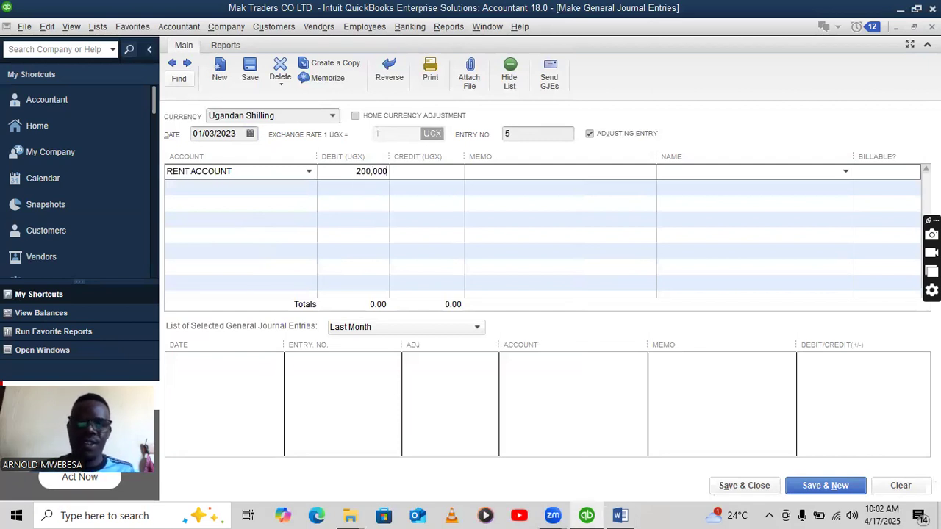
pyautogui.click(279, 187)
pyautogui.click(309, 188)
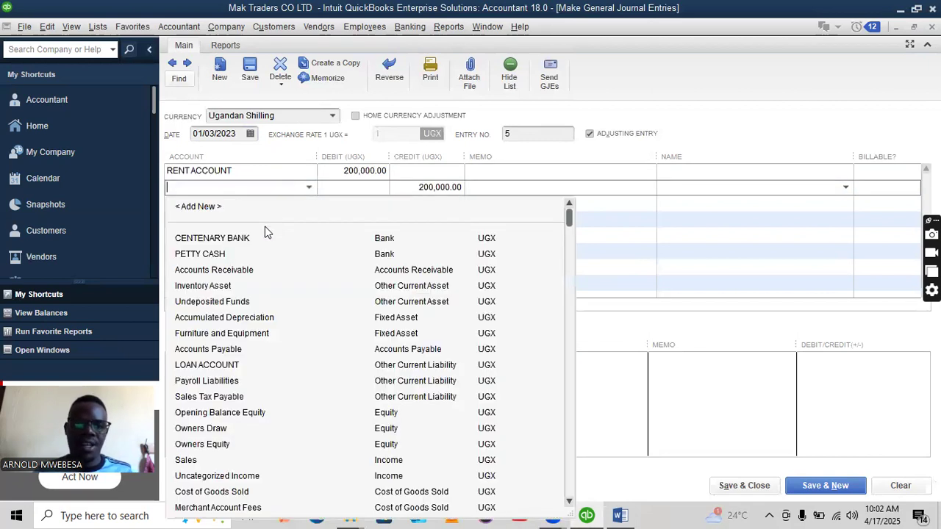
pyautogui.click(253, 241)
pyautogui.click(817, 487)
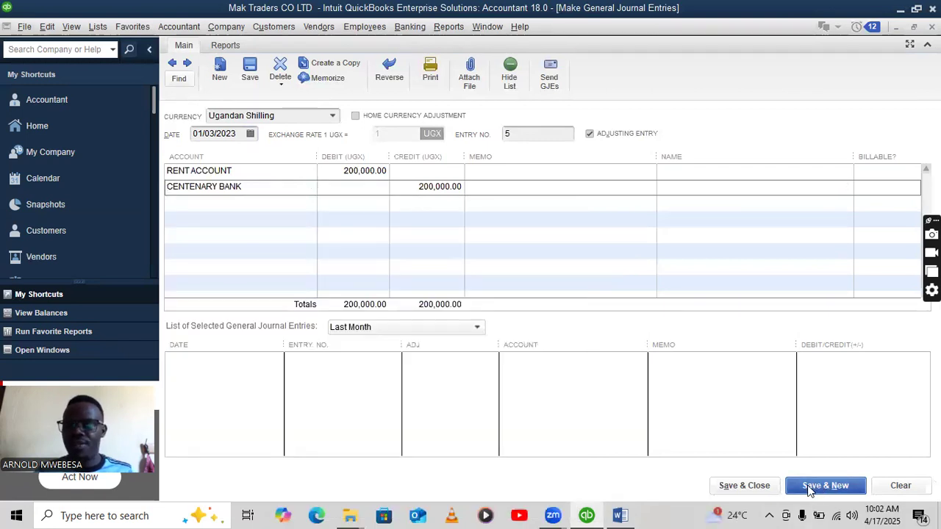
pyautogui.click(433, 254)
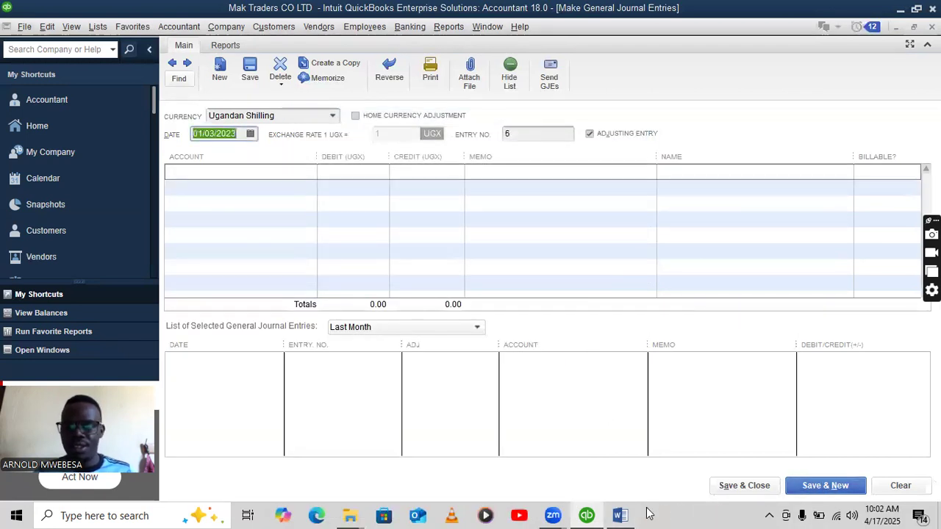
# Journal a 220,000 OFFICE CLEANING debit credited to CENTENARY BANK and save it.
pyautogui.click(618, 515)
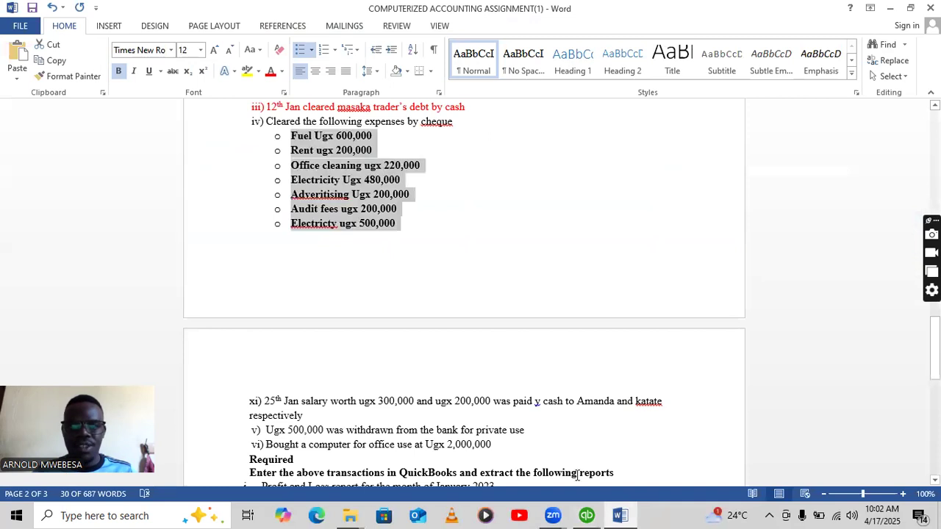
pyautogui.click(586, 515)
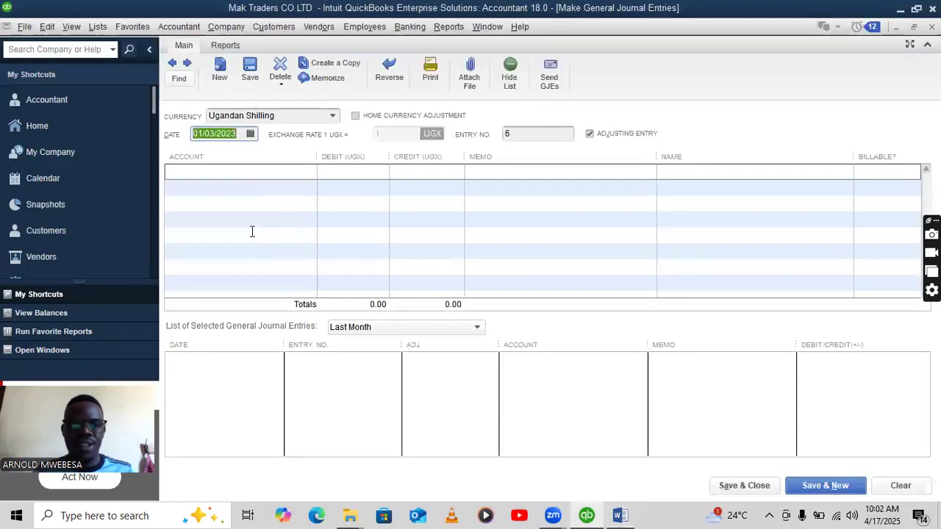
pyautogui.click(221, 174)
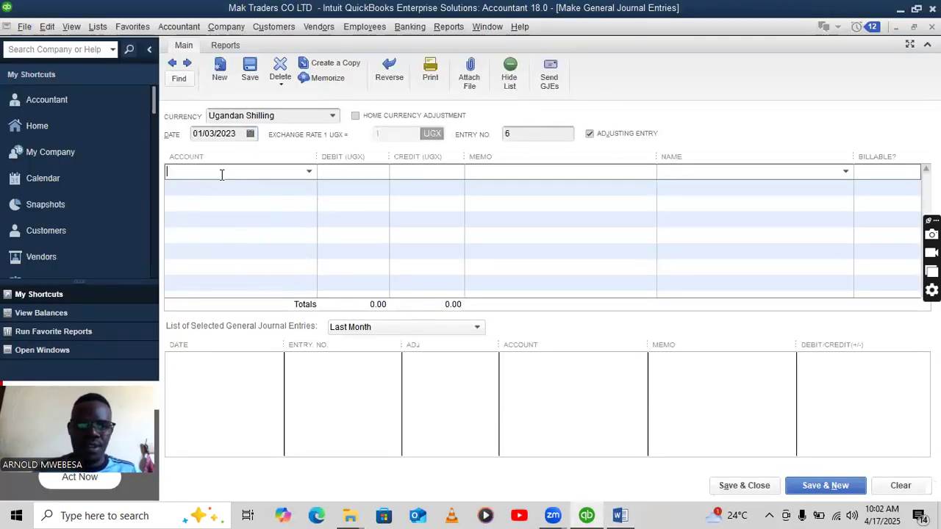
pyautogui.click(308, 172)
pyautogui.write('OFFICE CLEANING')
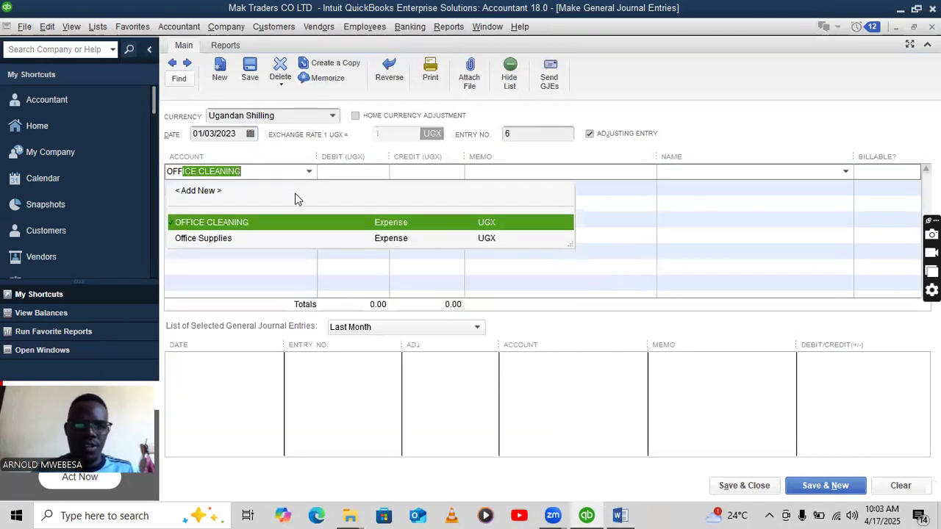
pyautogui.click(290, 224)
pyautogui.click(358, 173)
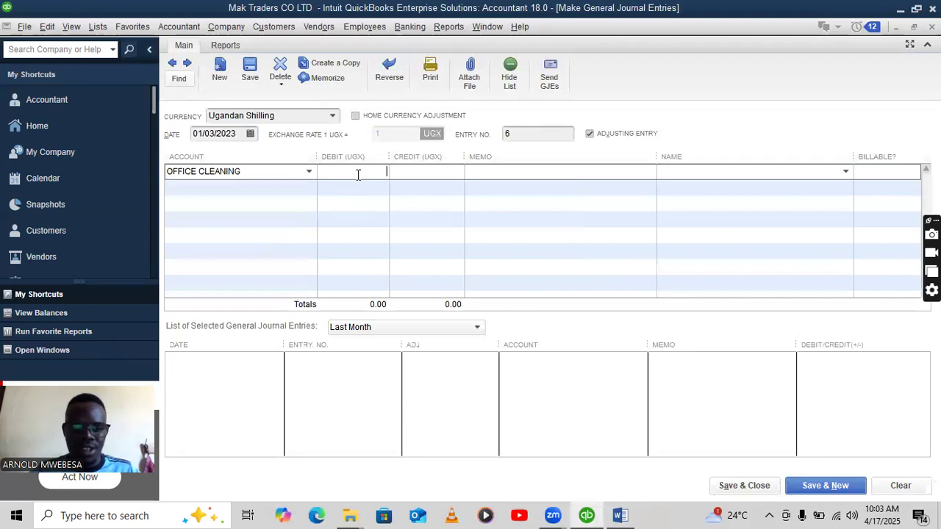
pyautogui.write('220,0')
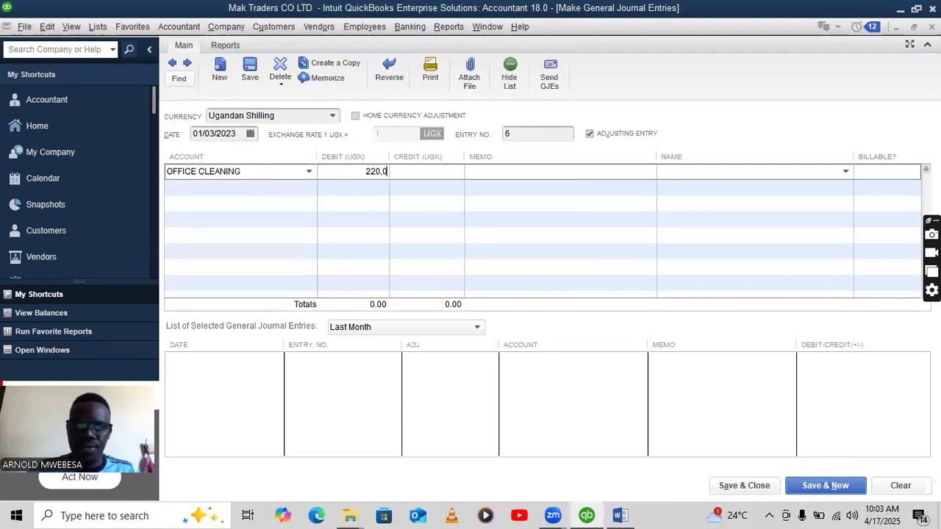
pyautogui.write('00')
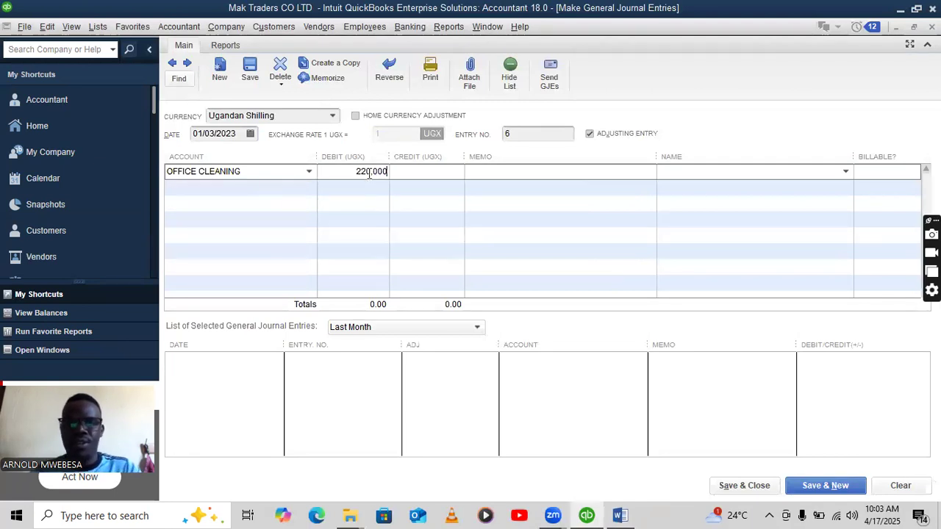
pyautogui.click(271, 188)
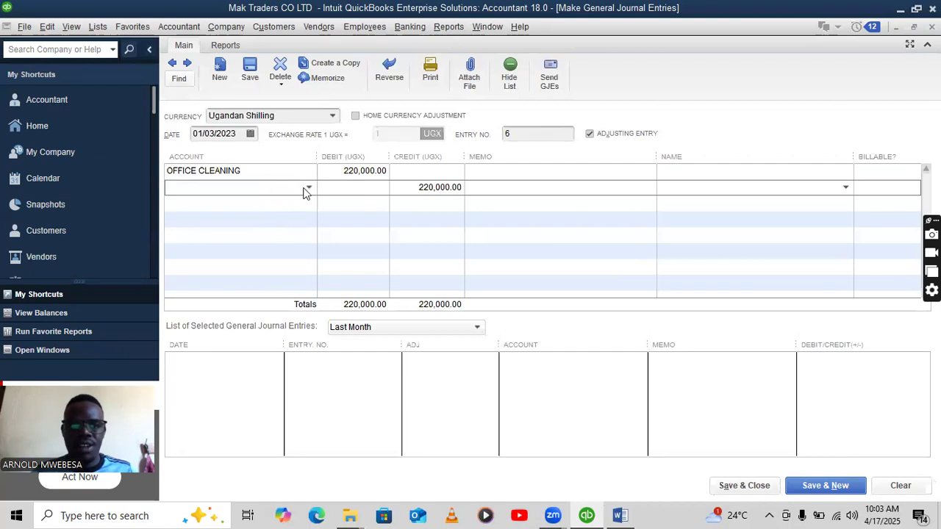
pyautogui.click(308, 187)
pyautogui.click(198, 236)
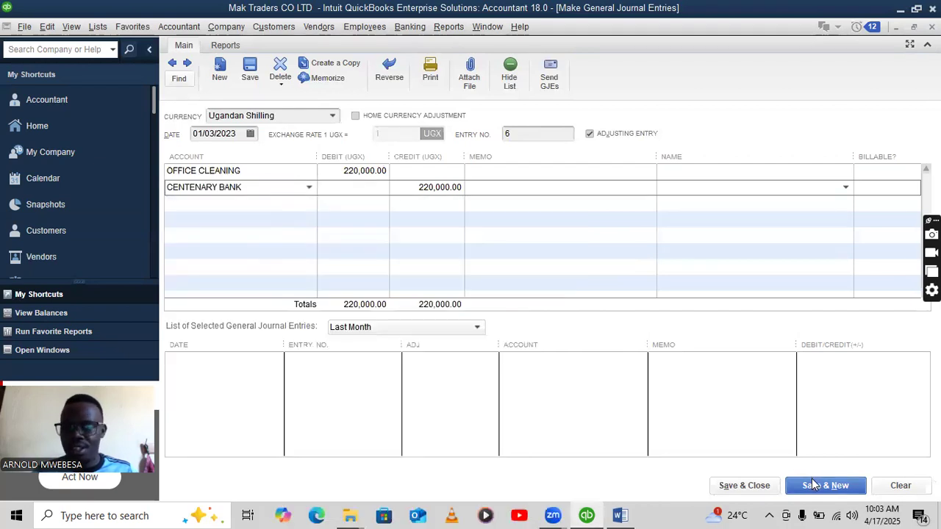
pyautogui.click(798, 483)
pyautogui.click(440, 252)
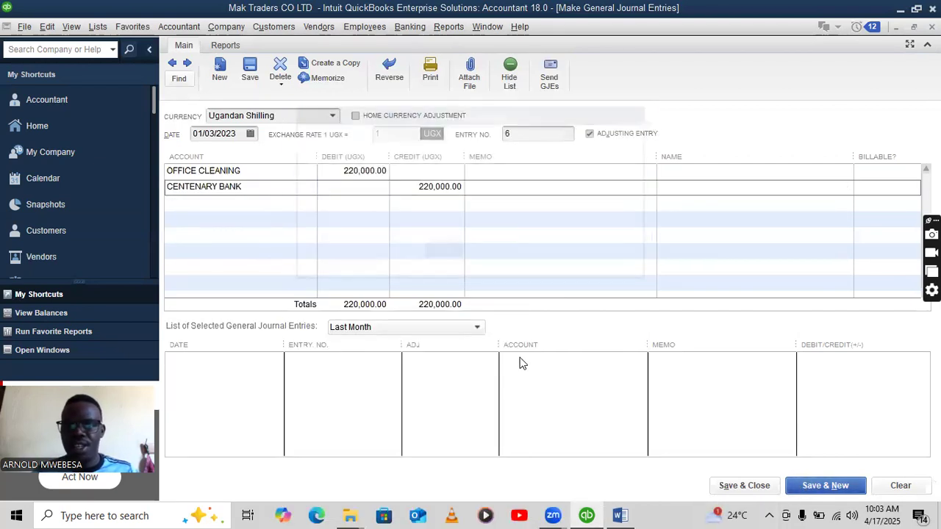
# Journal a 480,000 ELECTRICITY debit credited to CENTENARY BANK and save it.
pyautogui.click(619, 516)
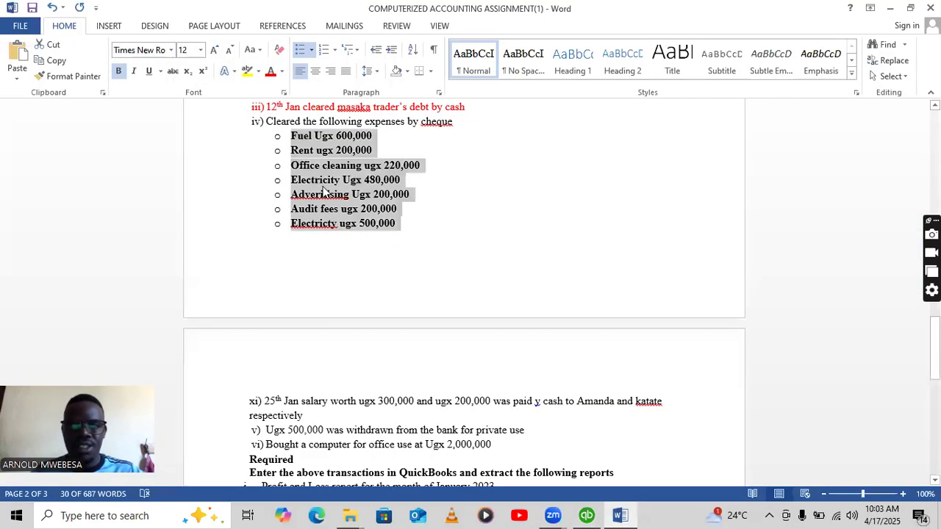
pyautogui.click(586, 515)
pyautogui.click(308, 172)
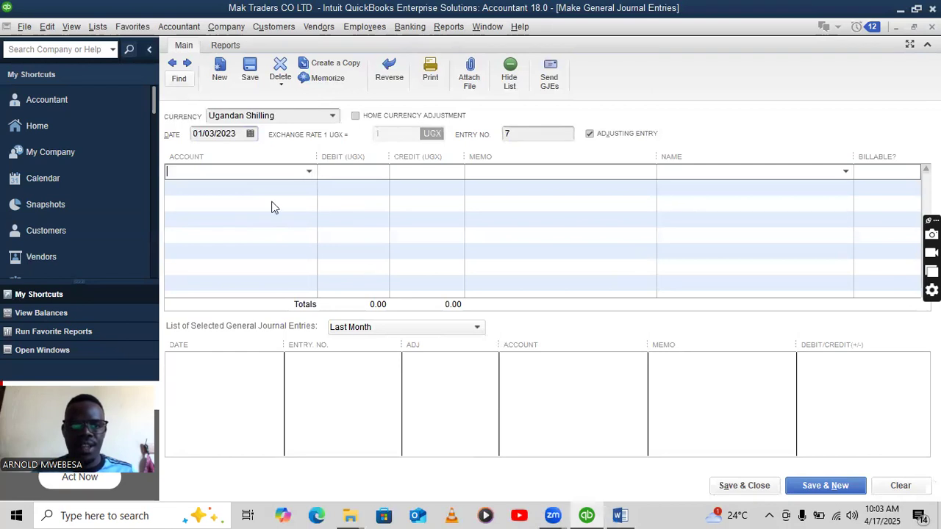
pyautogui.write('EL')
pyautogui.click(227, 225)
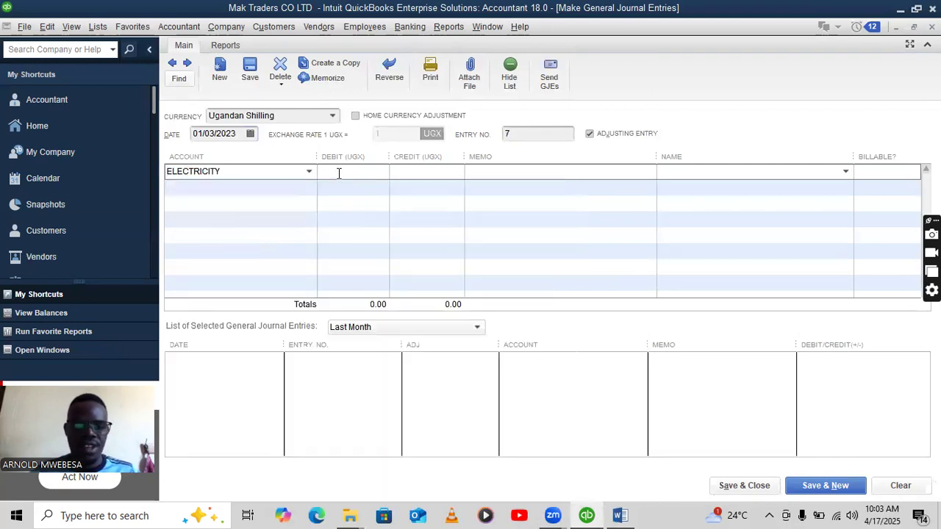
pyautogui.write('480,000')
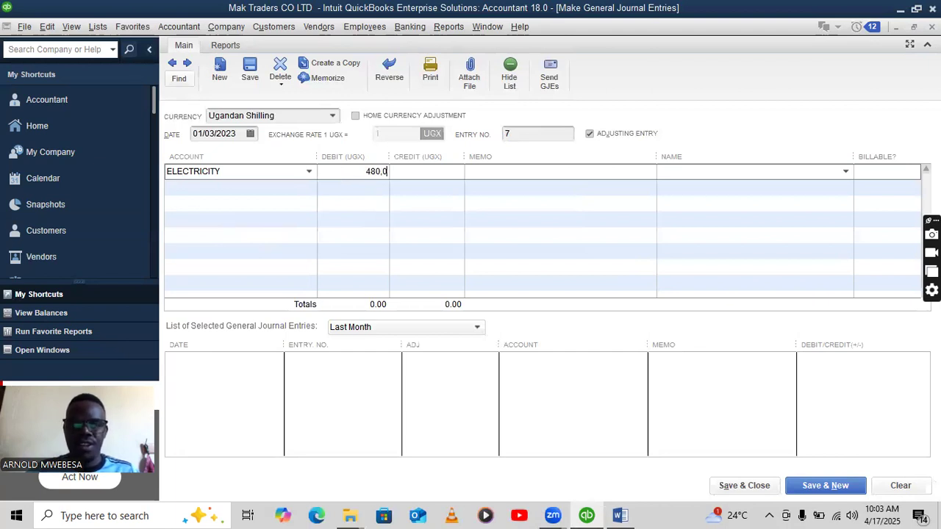
pyautogui.click(309, 190)
pyautogui.click(308, 189)
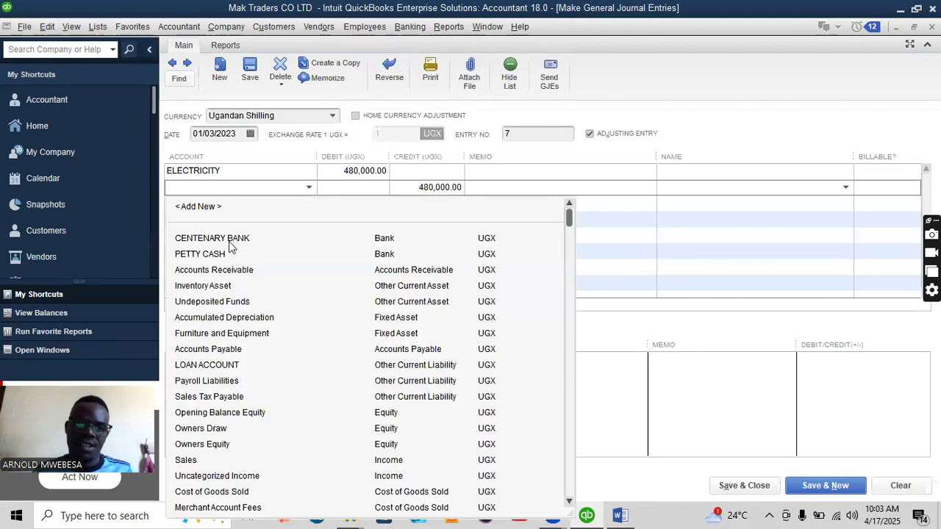
pyautogui.click(206, 237)
pyautogui.click(816, 488)
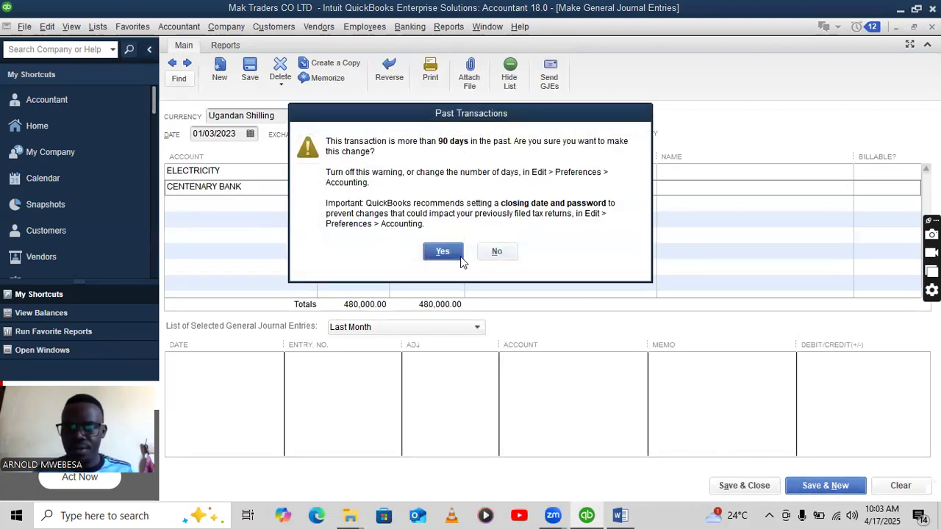
pyautogui.press('Return')
pyautogui.click(618, 514)
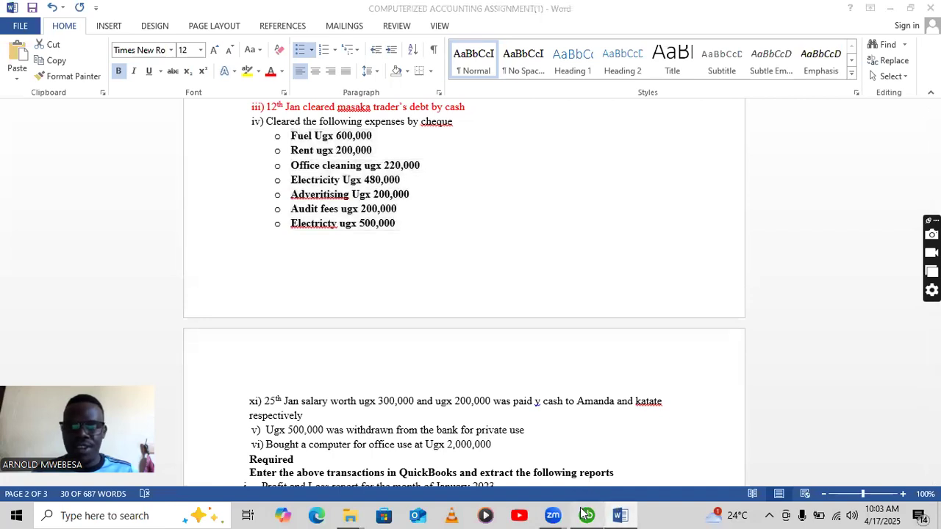
pyautogui.click(588, 515)
# Record a journal entry debiting ADVERTISING 200,000 and crediting CENTENARY BANK, and save it.
pyautogui.click(298, 170)
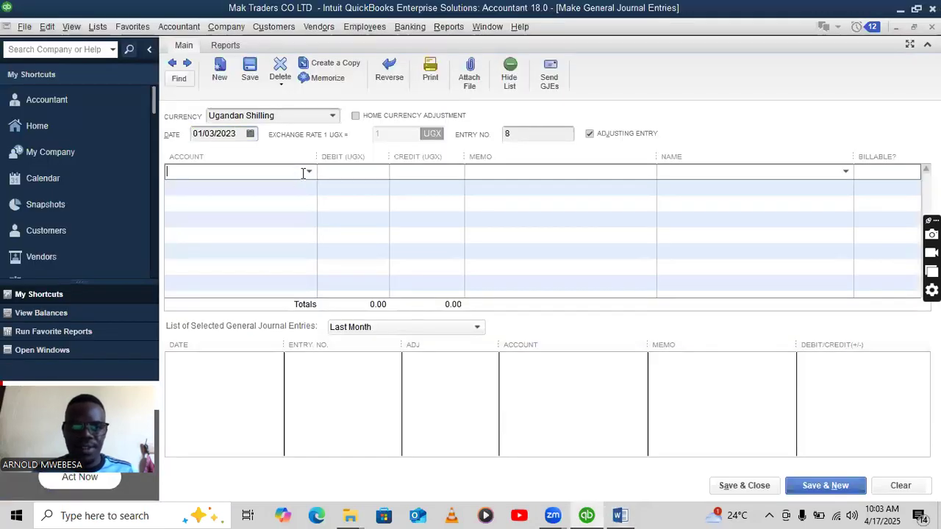
pyautogui.click(309, 177)
pyautogui.write('vead')
pyautogui.click(222, 223)
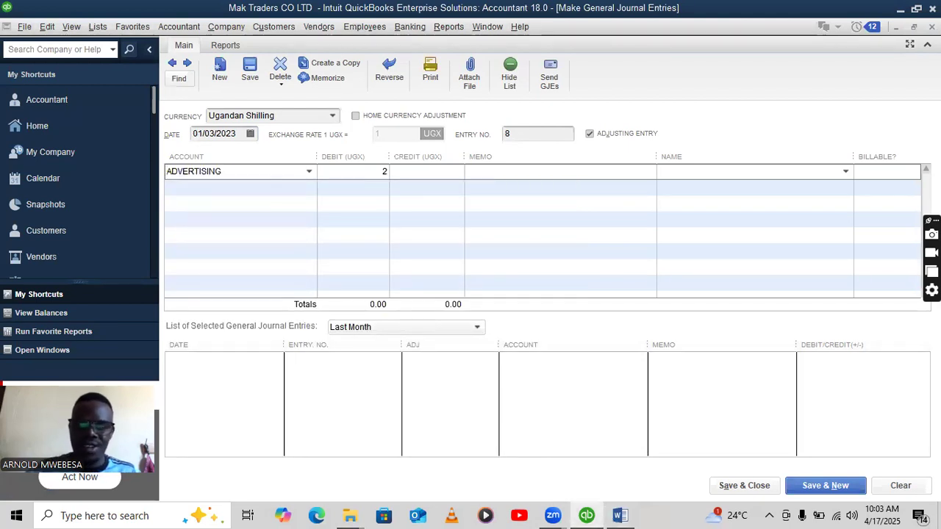
pyautogui.write('200,000')
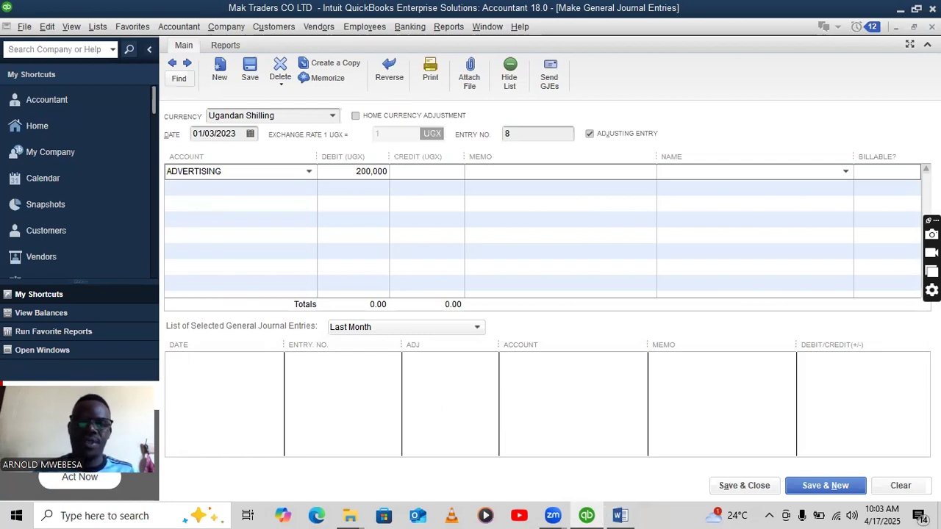
pyautogui.click(306, 194)
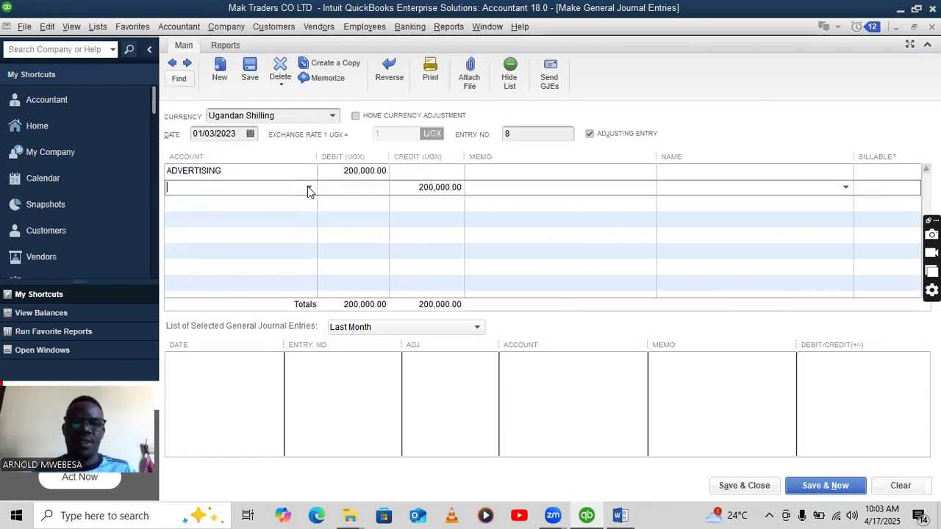
pyautogui.click(309, 188)
pyautogui.click(215, 237)
pyautogui.click(812, 496)
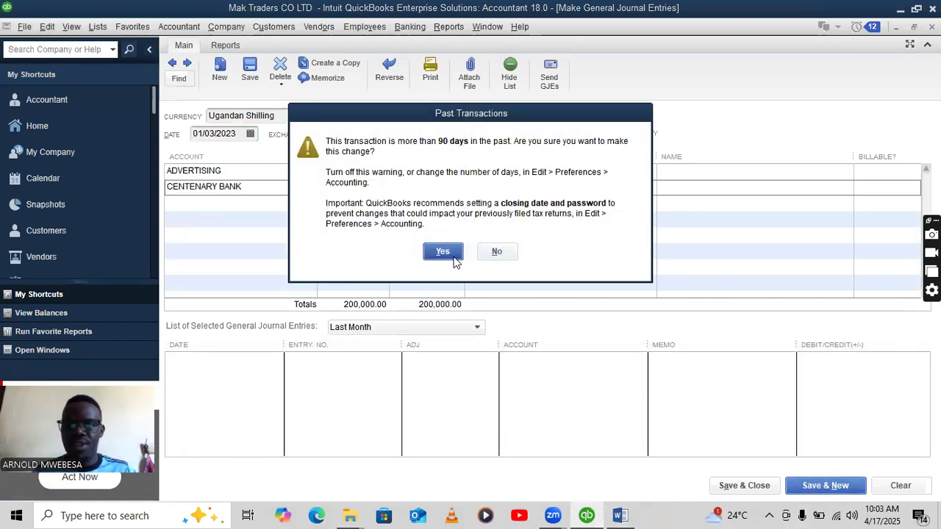
pyautogui.click(443, 251)
# Record and save the next entry: AUDITING debit 200,000 credited to CENTENARY BANK.
pyautogui.click(620, 515)
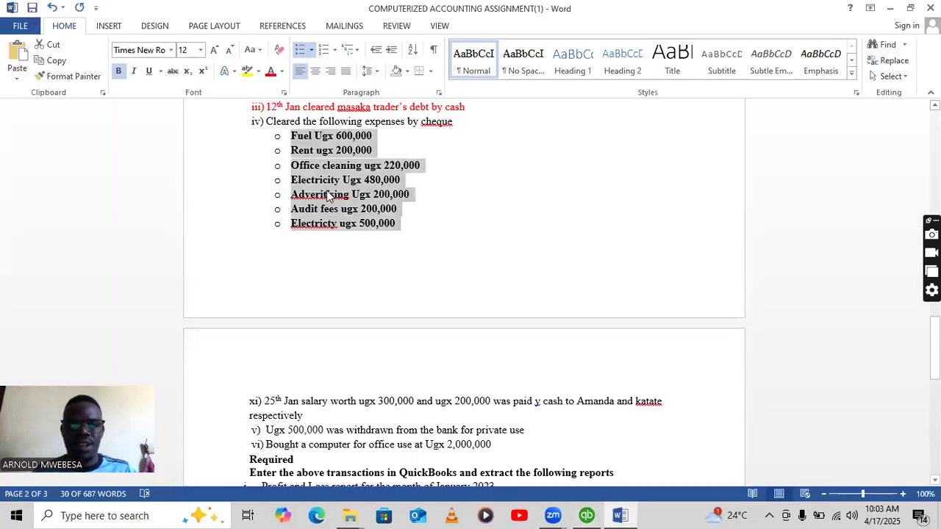
pyautogui.click(418, 221)
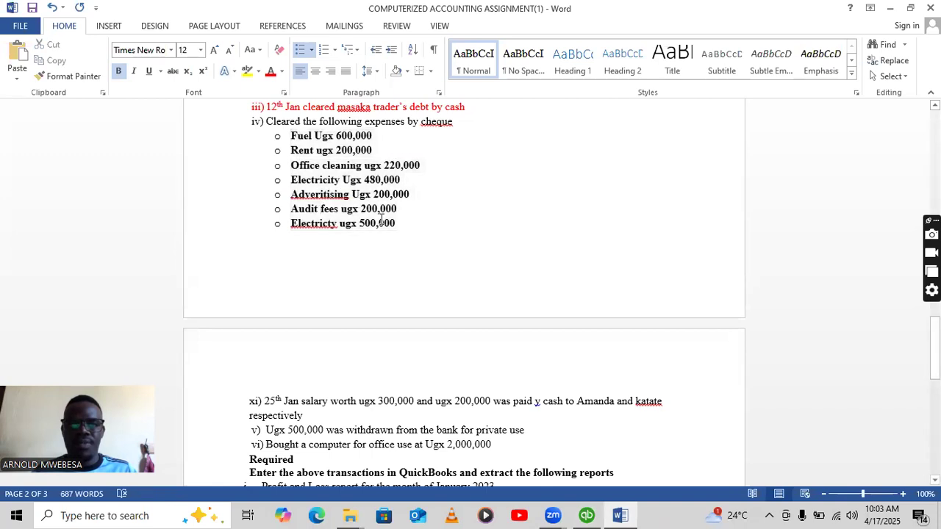
pyautogui.click(590, 514)
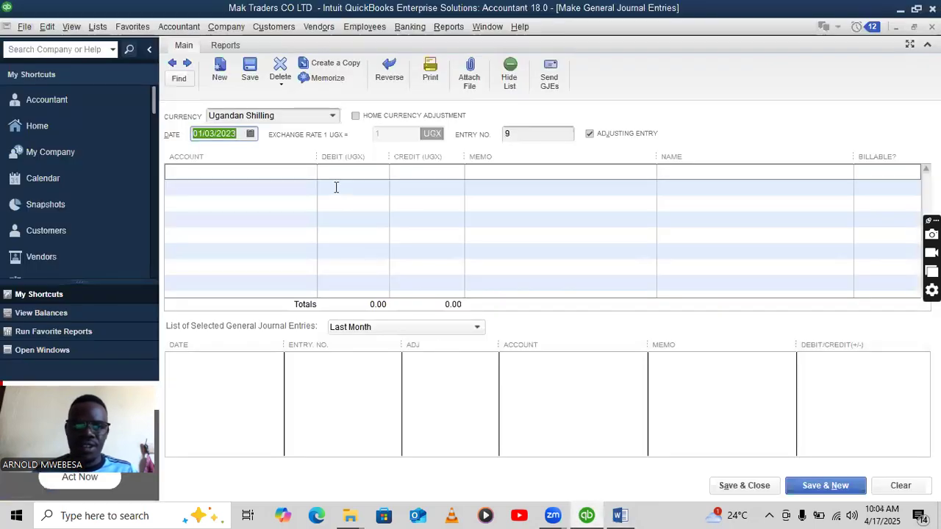
pyautogui.click(306, 173)
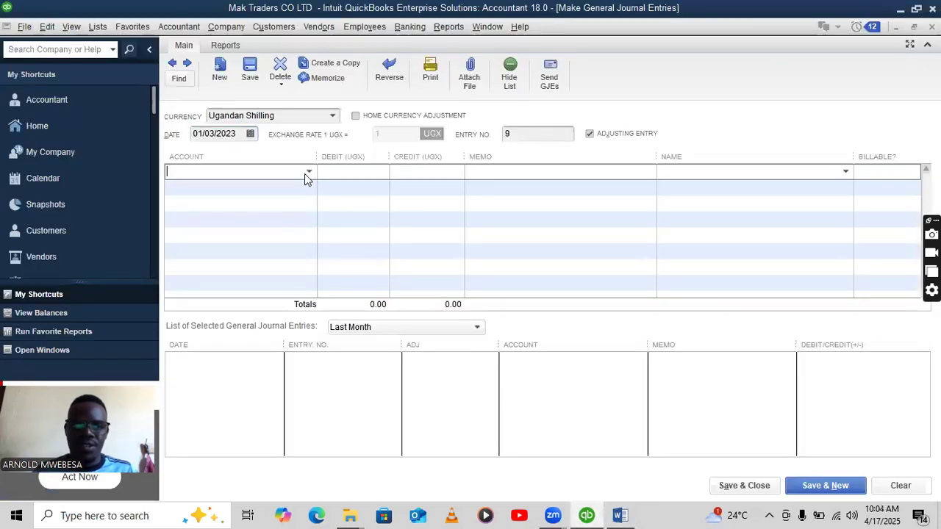
pyautogui.click(307, 173)
pyautogui.write('ad')
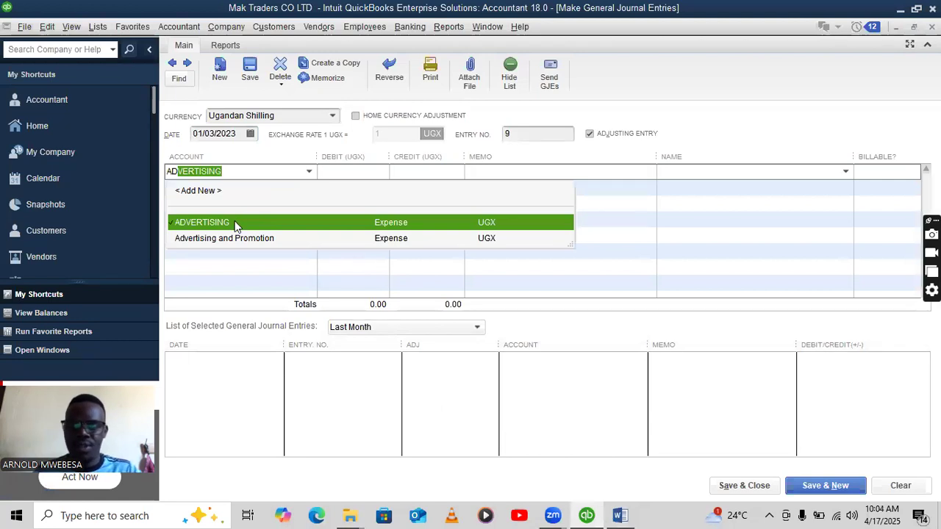
pyautogui.press('BackSpace')
pyautogui.write('u')
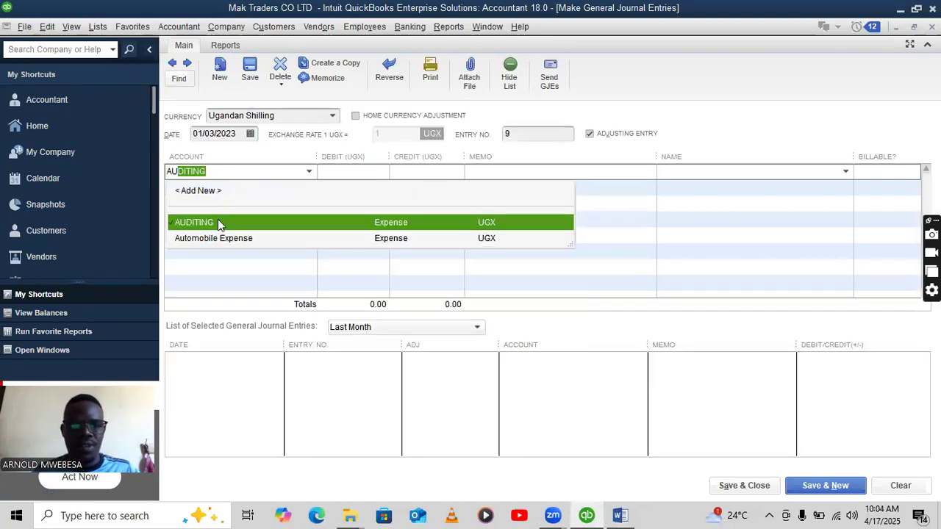
pyautogui.click(217, 222)
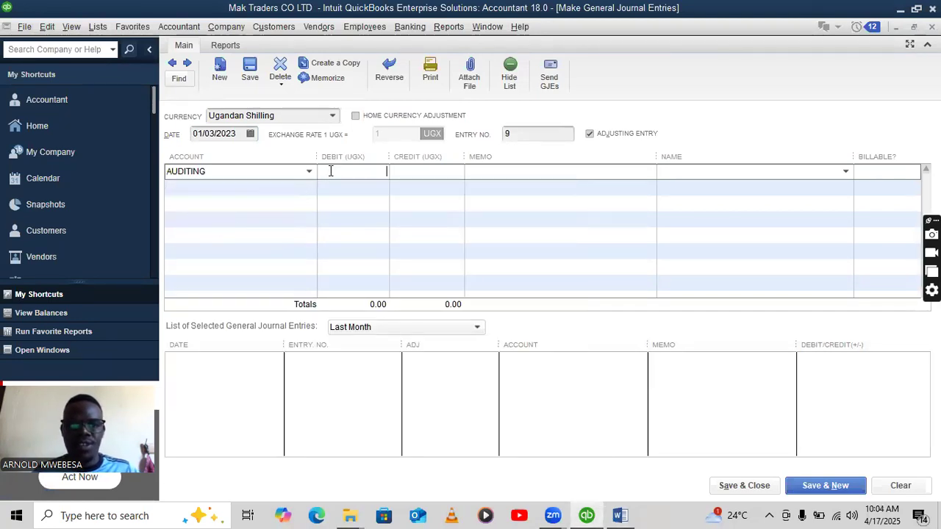
pyautogui.write('200,000')
pyautogui.click(280, 189)
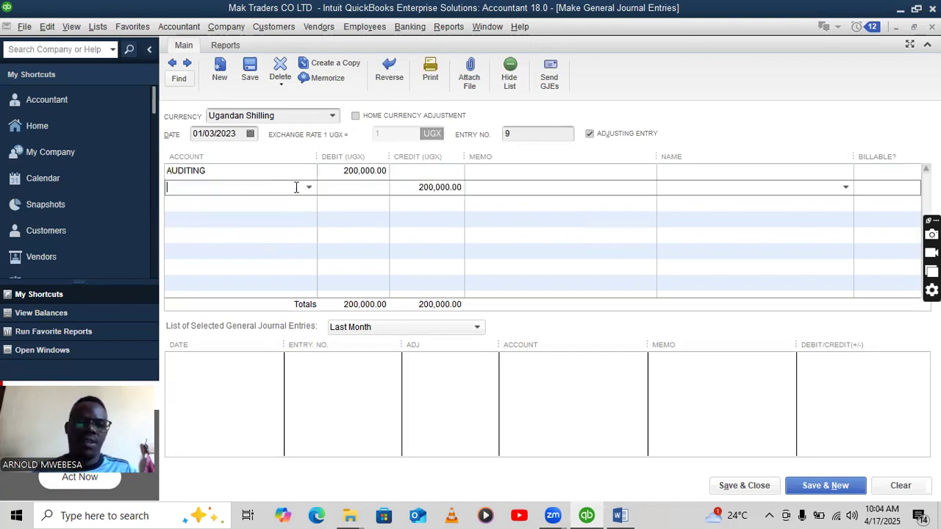
pyautogui.click(308, 188)
pyautogui.click(254, 236)
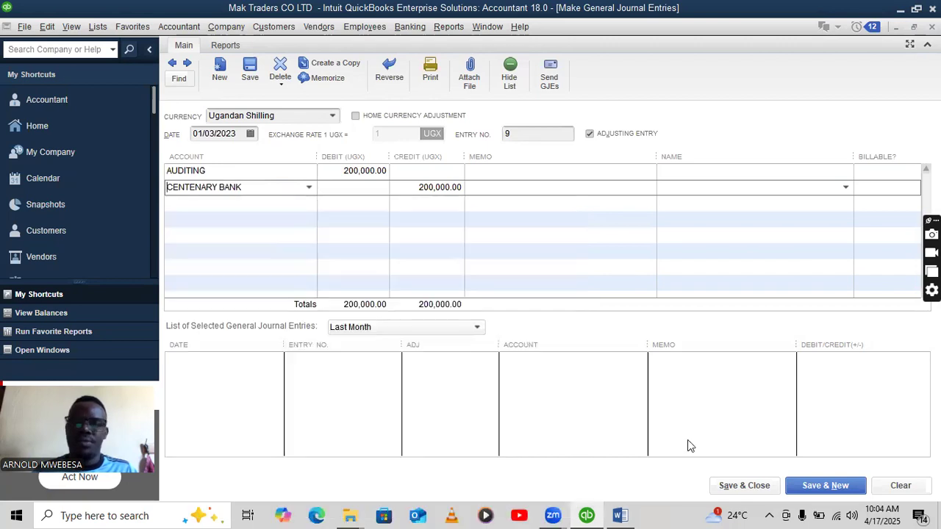
pyautogui.click(820, 489)
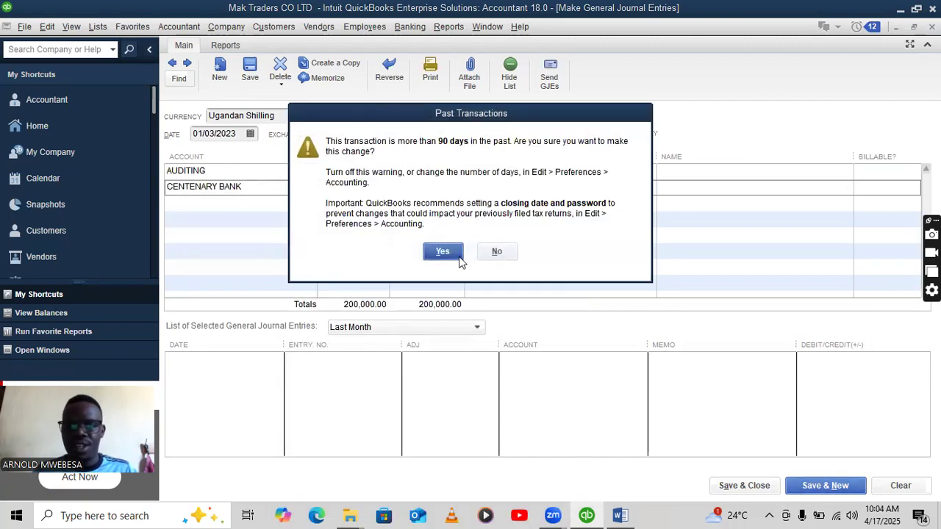
pyautogui.click(443, 250)
pyautogui.click(620, 515)
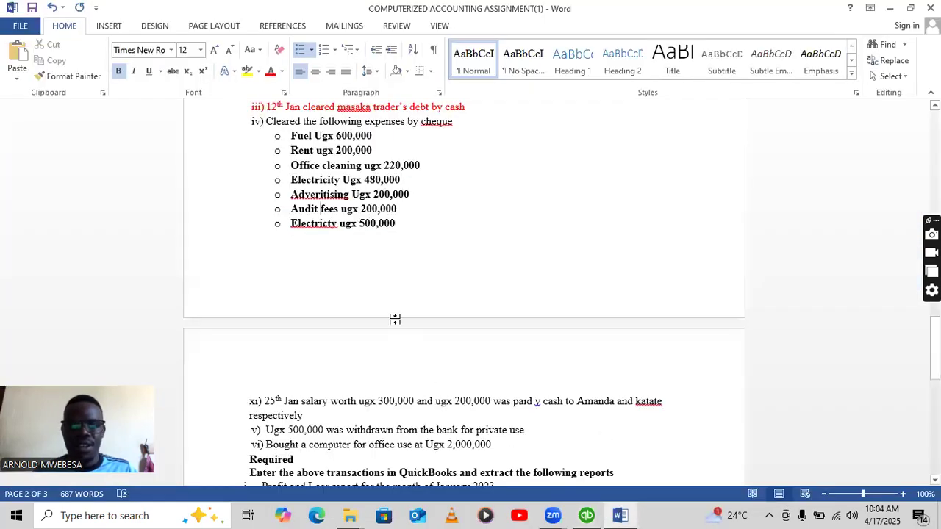
# Debit ELECTRICITY 2 and credit CENTENARY BANK 500,000 on entry 10, then save and close it.
pyautogui.click(587, 515)
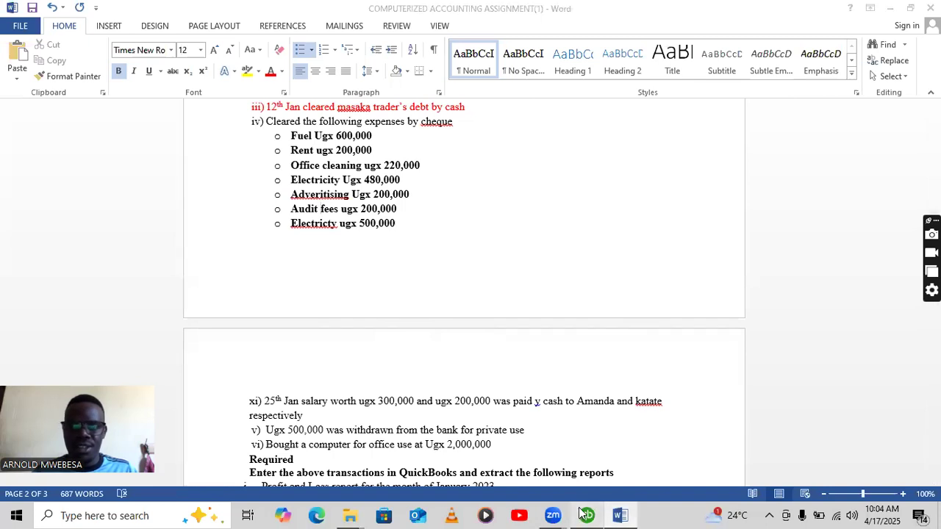
pyautogui.click(296, 173)
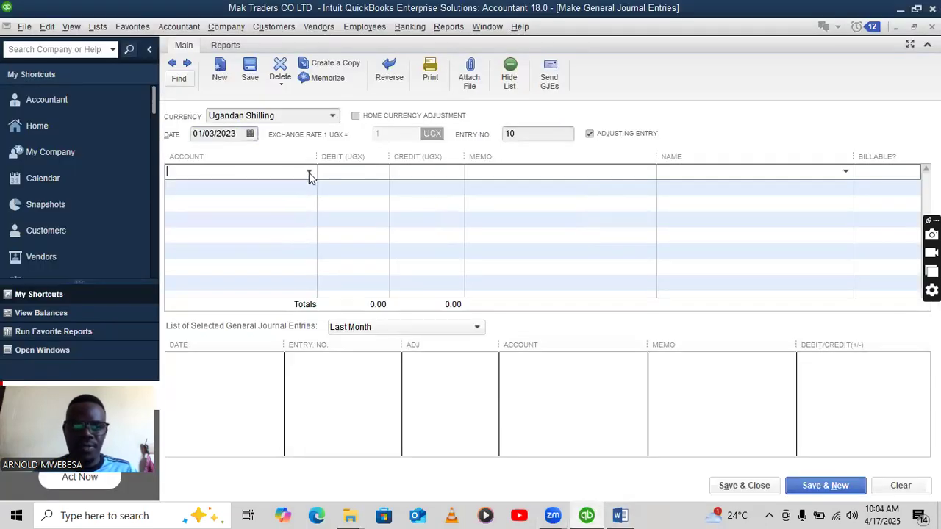
pyautogui.click(309, 172)
pyautogui.write('ELECTRICITY')
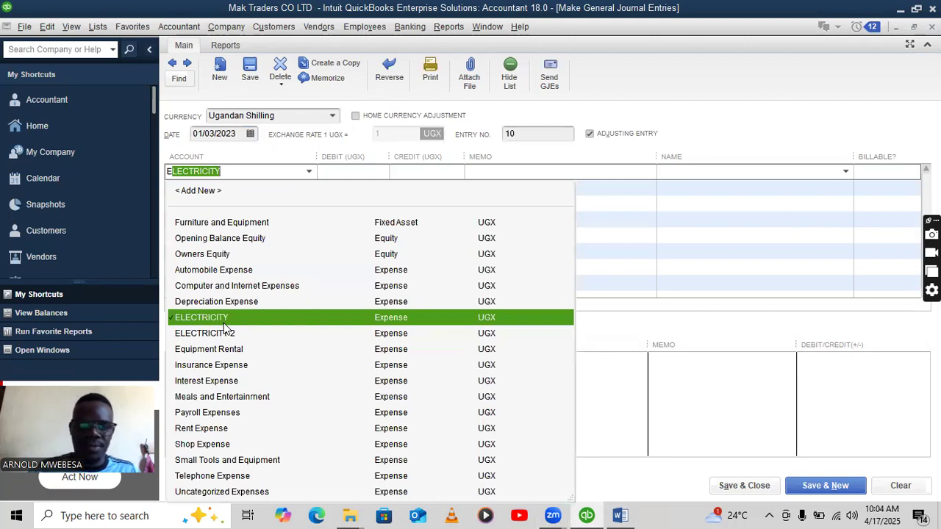
pyautogui.click(213, 243)
pyautogui.click(359, 170)
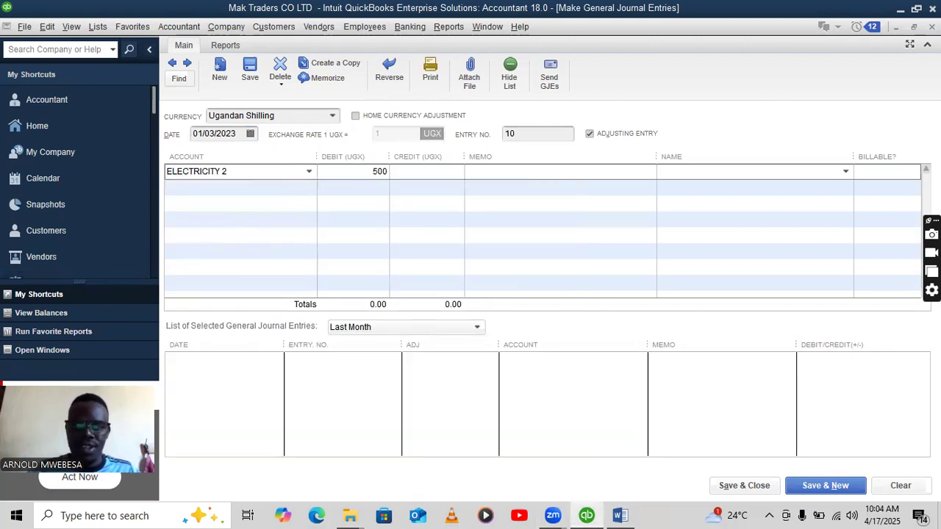
pyautogui.write('500,000')
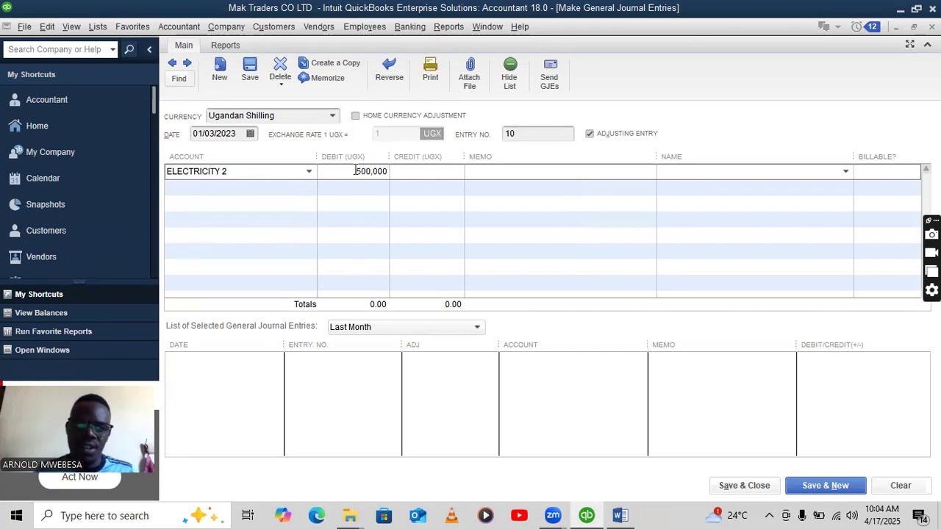
pyautogui.click(306, 188)
pyautogui.click(308, 187)
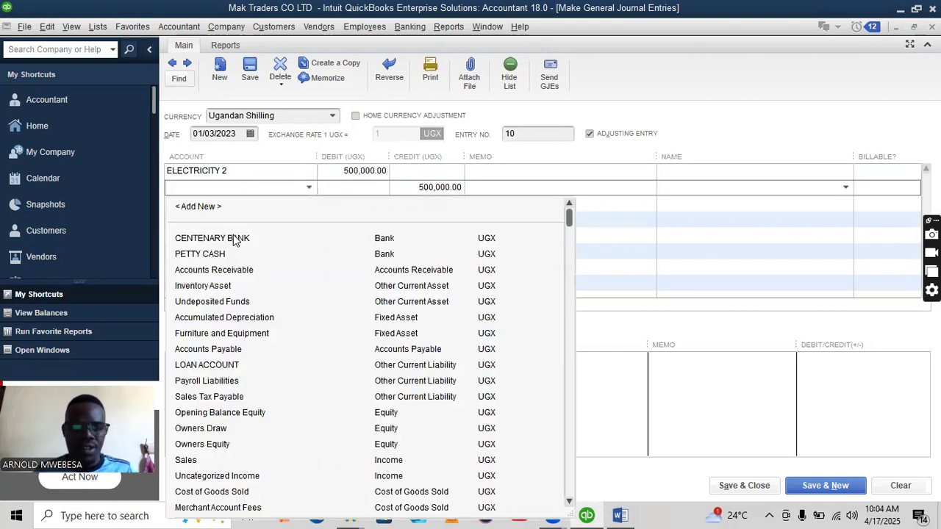
pyautogui.click(235, 239)
pyautogui.click(750, 485)
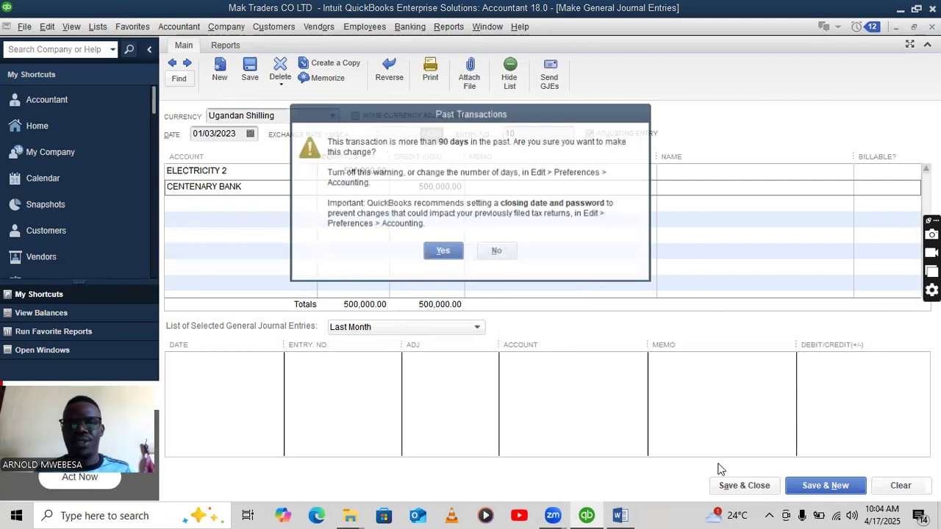
pyautogui.click(452, 254)
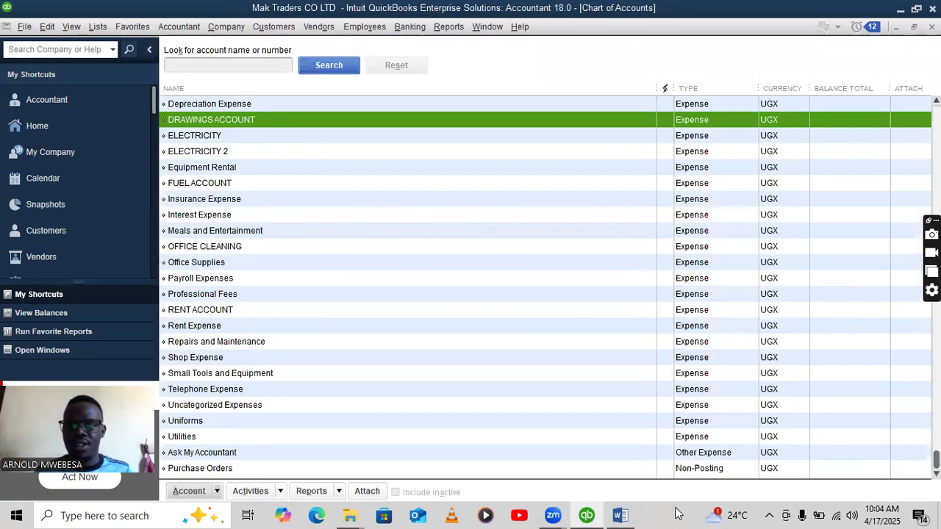
# Read the next assignment transaction, then start a general journal entry from DRAWINGS ACCOUNT's right-click menu.
pyautogui.click(594, 514)
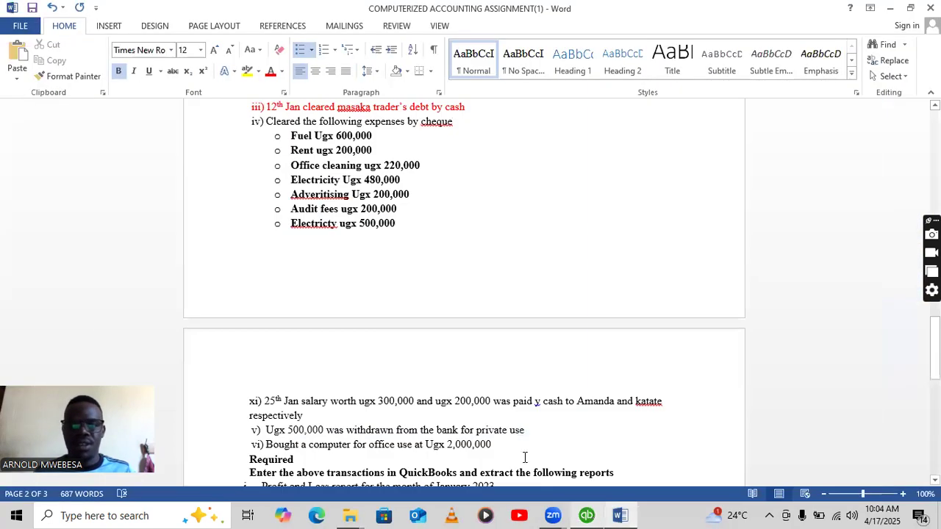
pyautogui.scroll(-3, 394, 303)
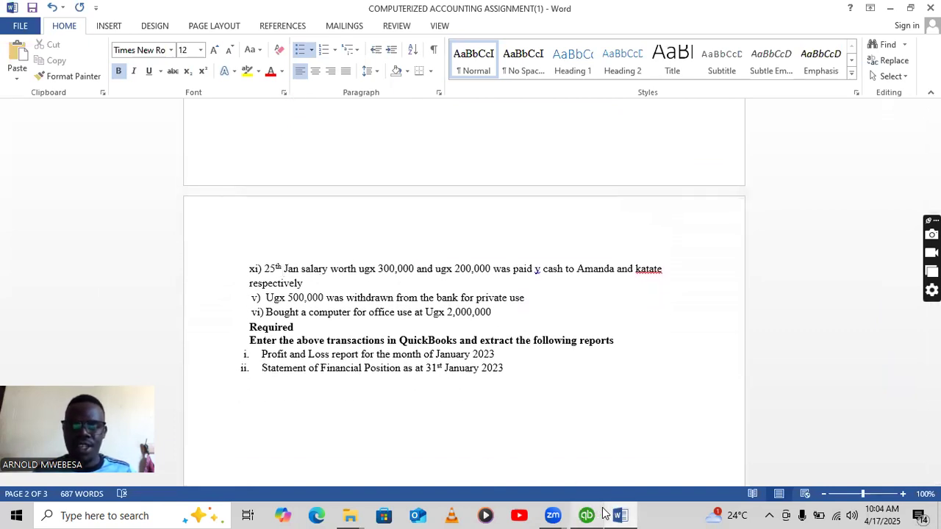
pyautogui.moveTo(603, 512)
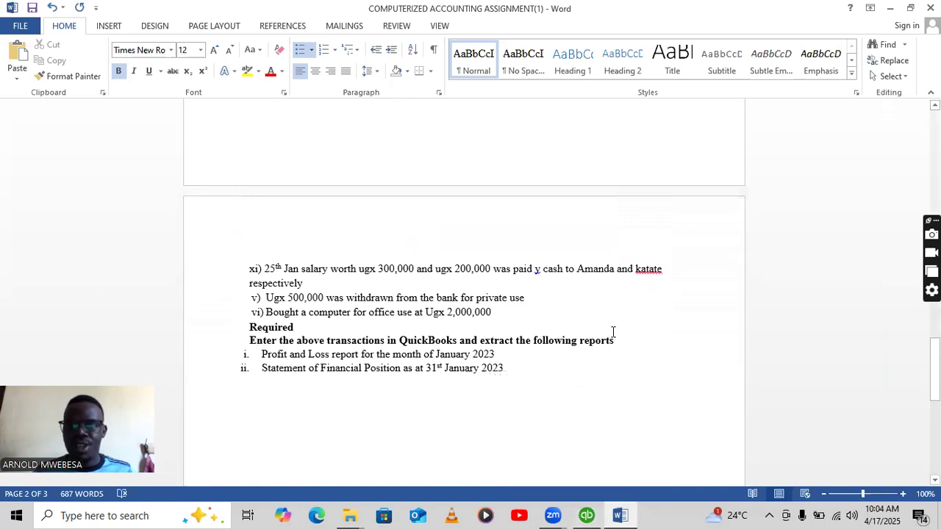
pyautogui.click(621, 514)
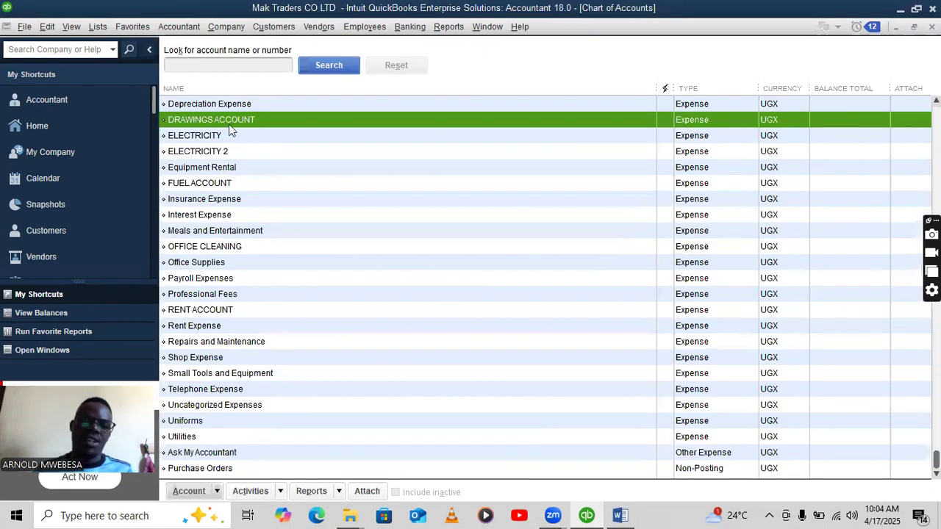
pyautogui.rightClick(241, 123)
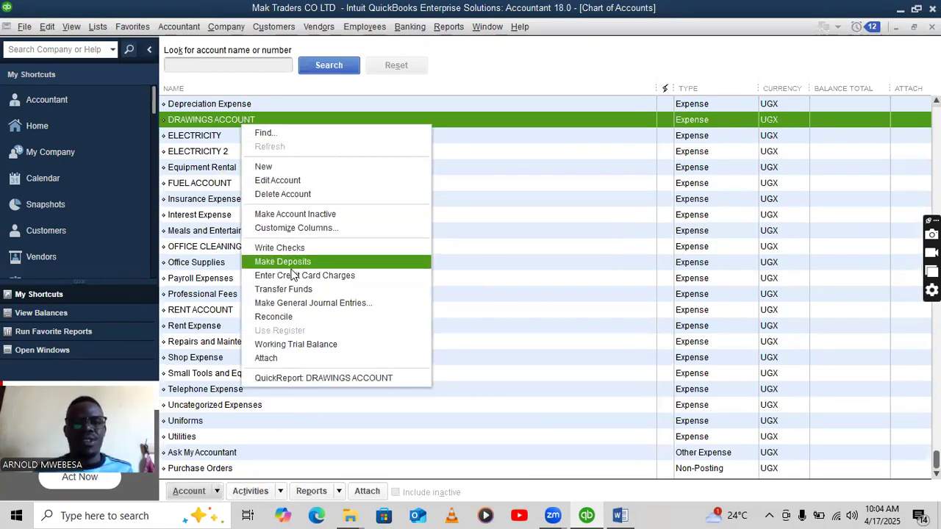
pyautogui.click(307, 306)
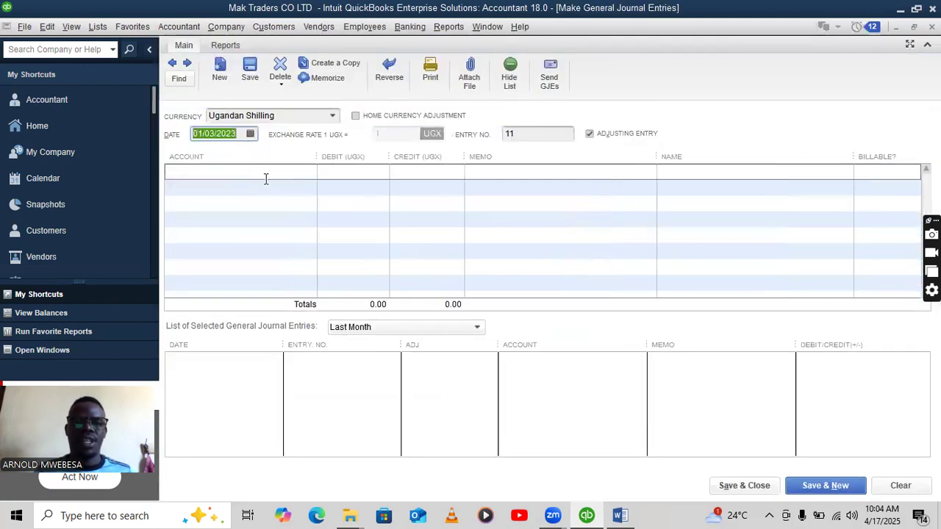
# Create a new SALARY ACCOUNT expense account and debit it 500,000 on the first line.
pyautogui.click(281, 177)
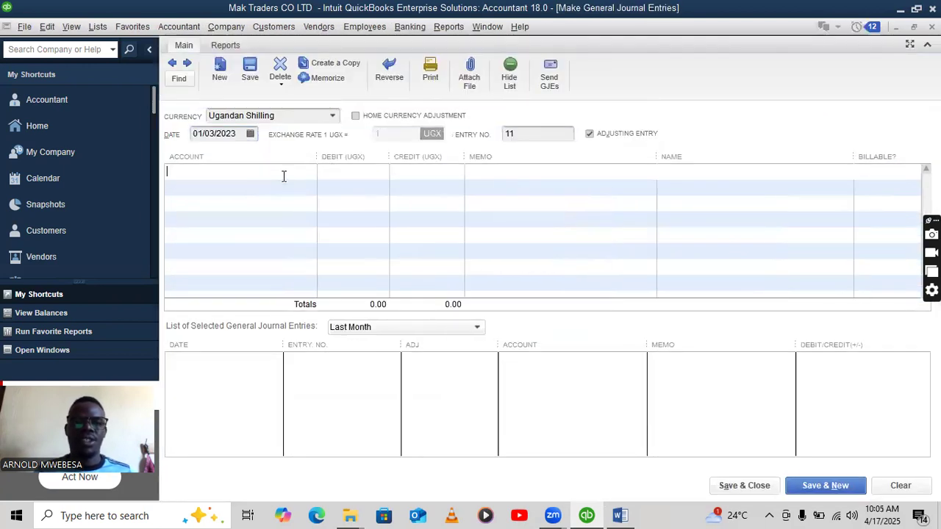
pyautogui.click(309, 173)
pyautogui.click(272, 191)
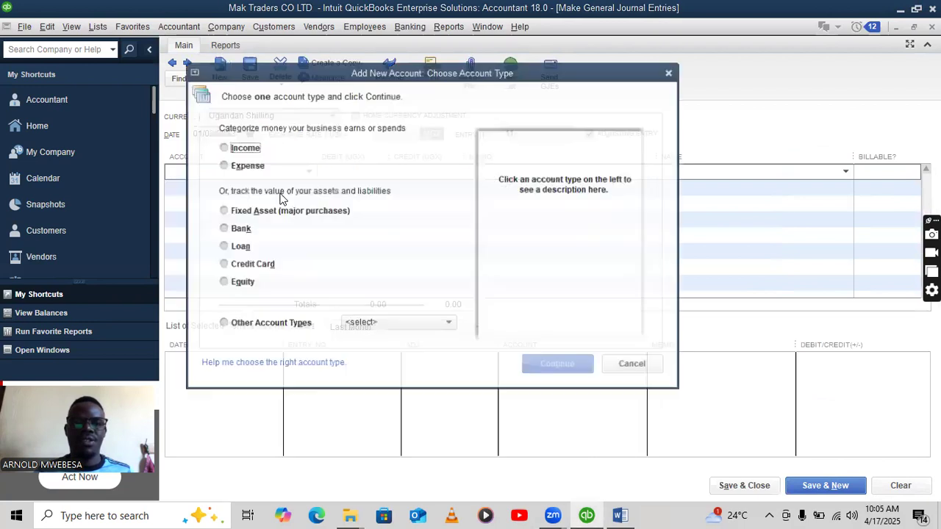
pyautogui.click(239, 164)
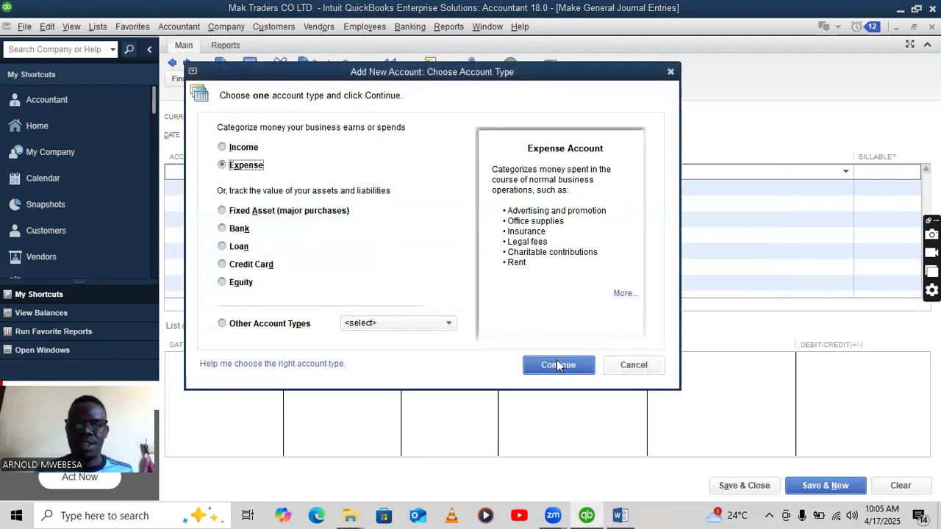
pyautogui.click(558, 360)
pyautogui.write('S')
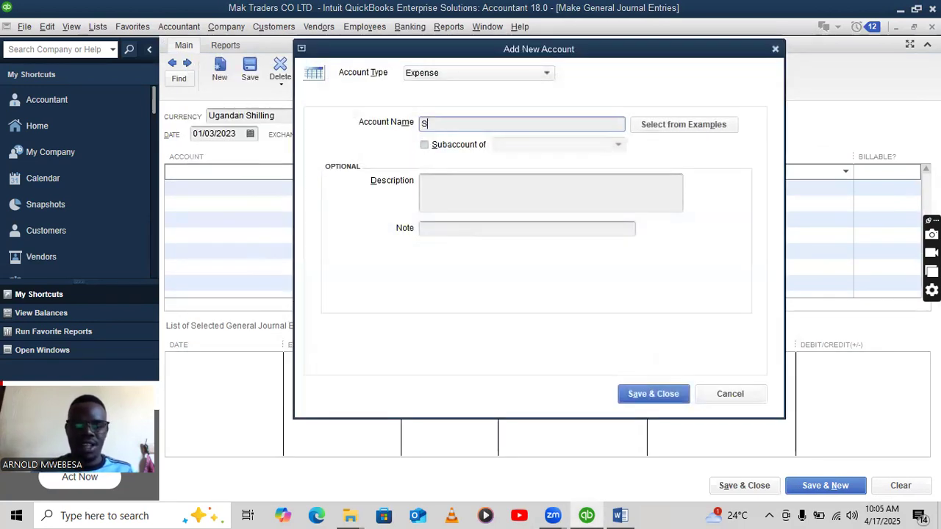
pyautogui.write('ALARY ACCOUNT')
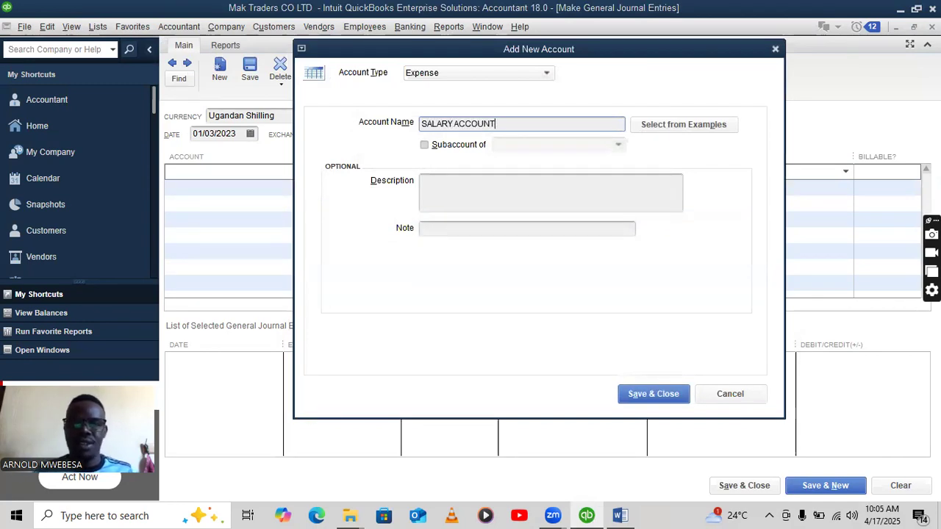
pyautogui.click(683, 398)
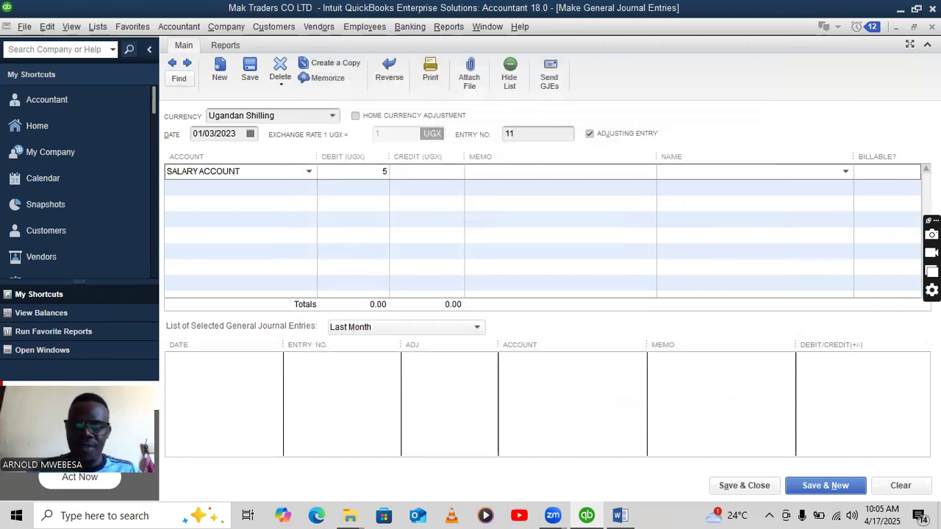
pyautogui.write('00,000')
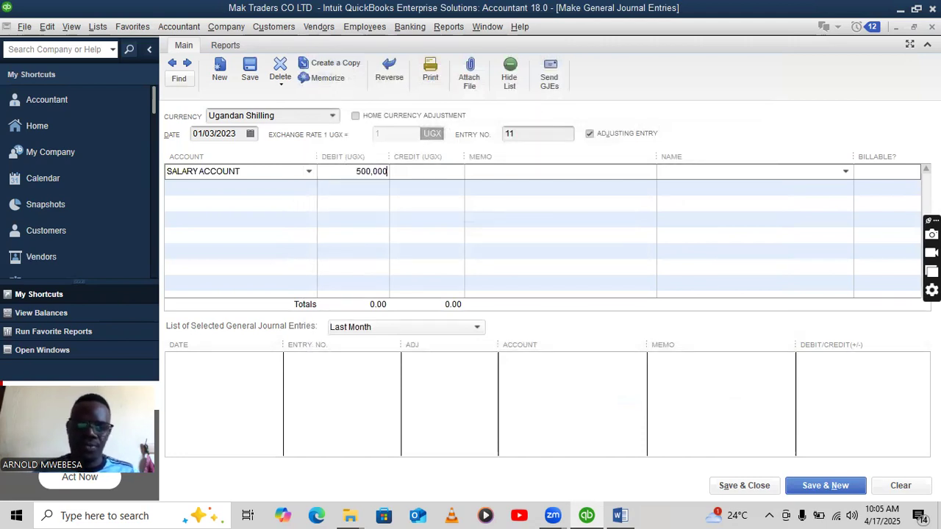
pyautogui.click(286, 188)
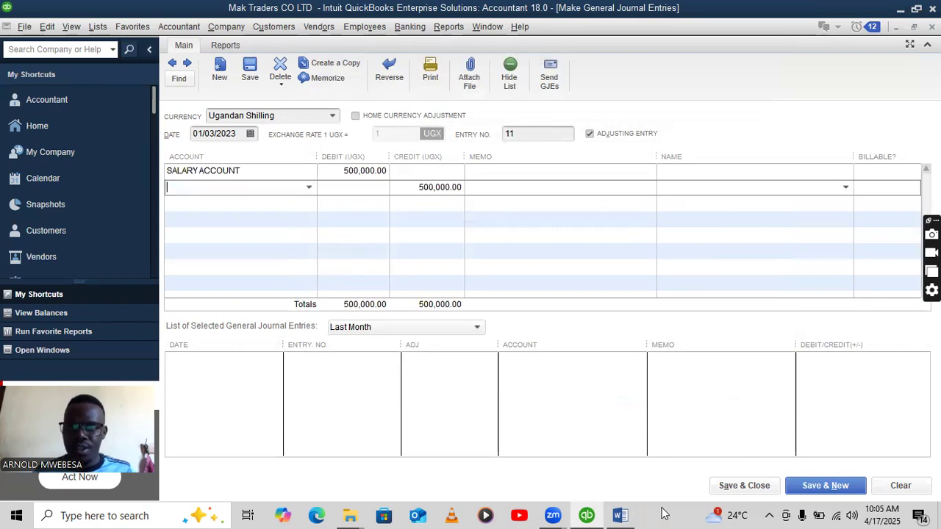
# Add a new account for the first employee and credit it 300,000 on the second line.
pyautogui.click(620, 516)
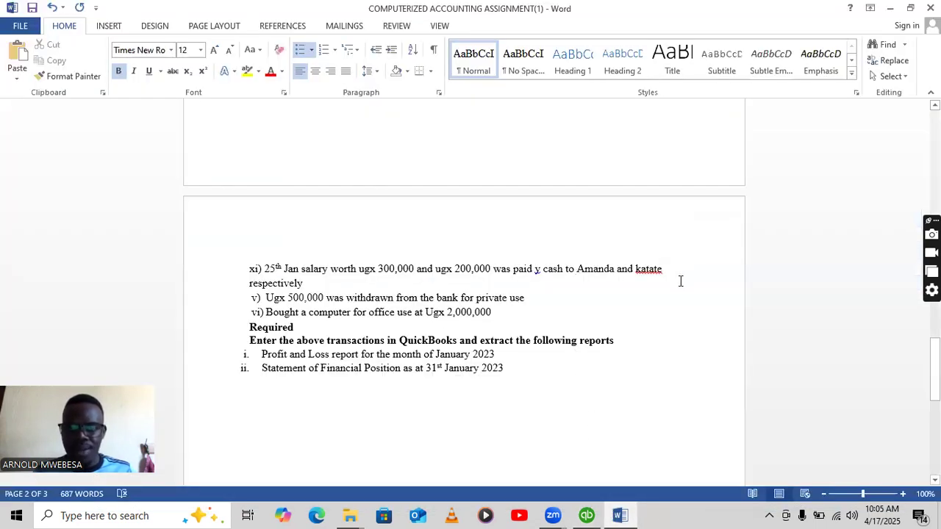
pyautogui.click(612, 514)
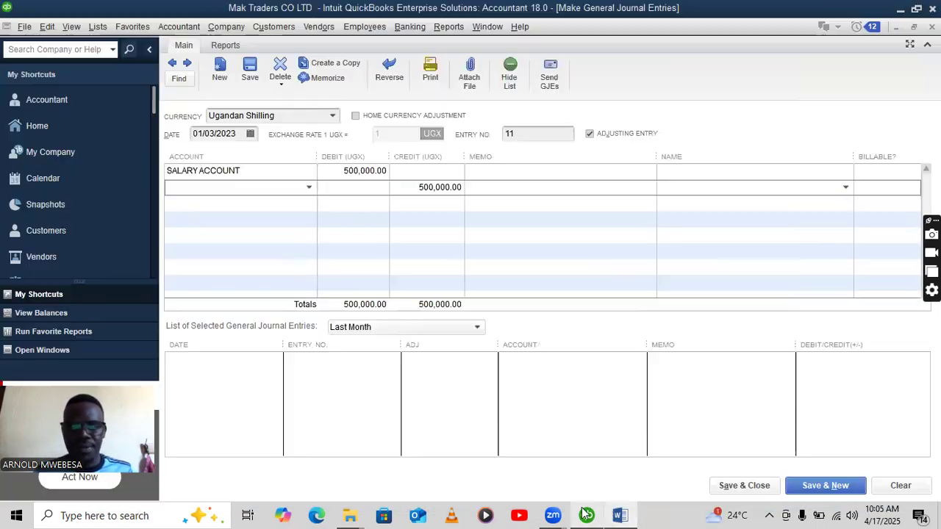
pyautogui.click(308, 190)
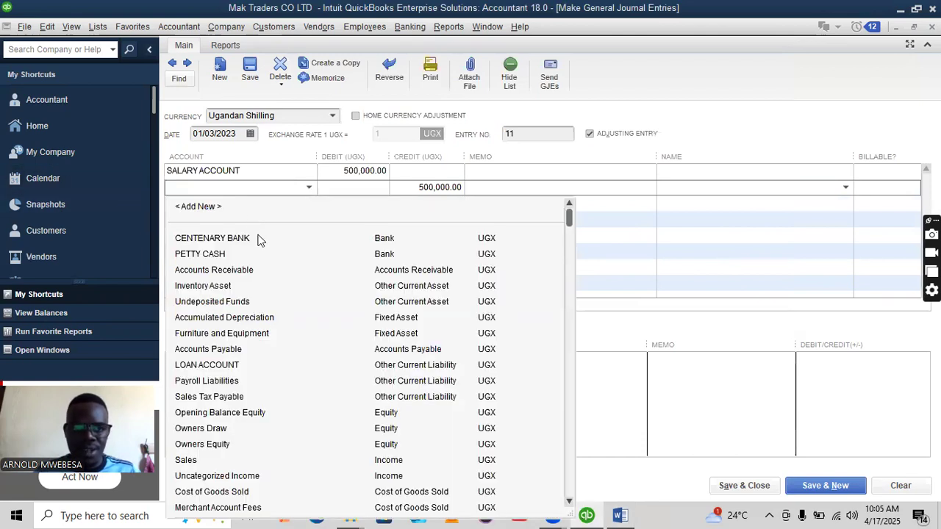
pyautogui.click(218, 206)
pyautogui.click(247, 162)
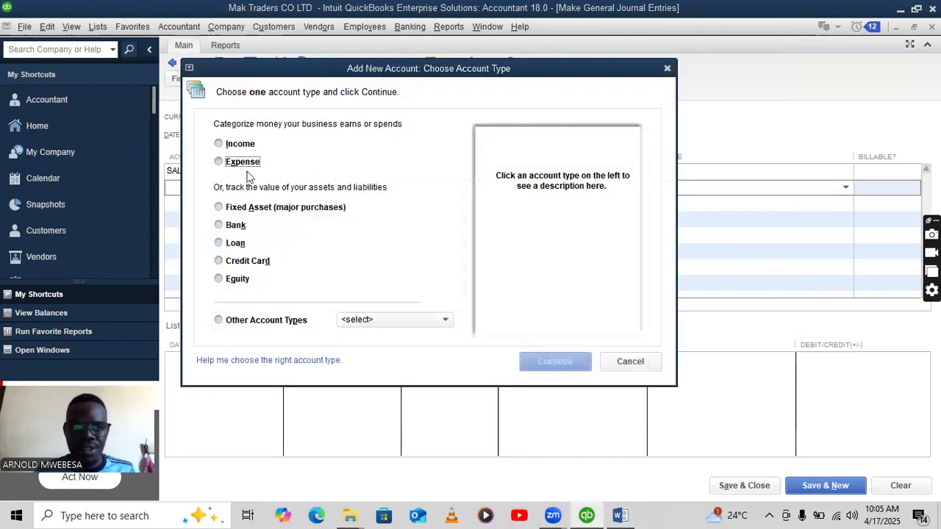
pyautogui.click(558, 362)
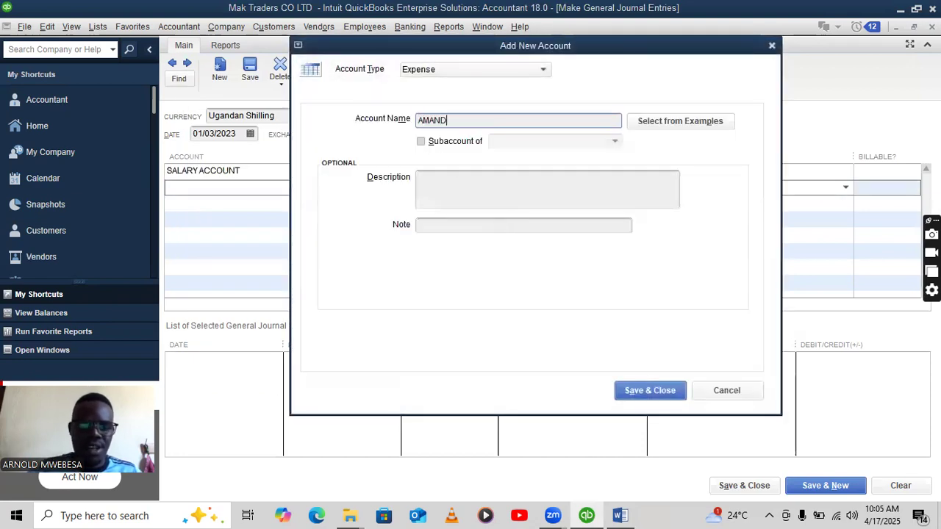
pyautogui.click(622, 390)
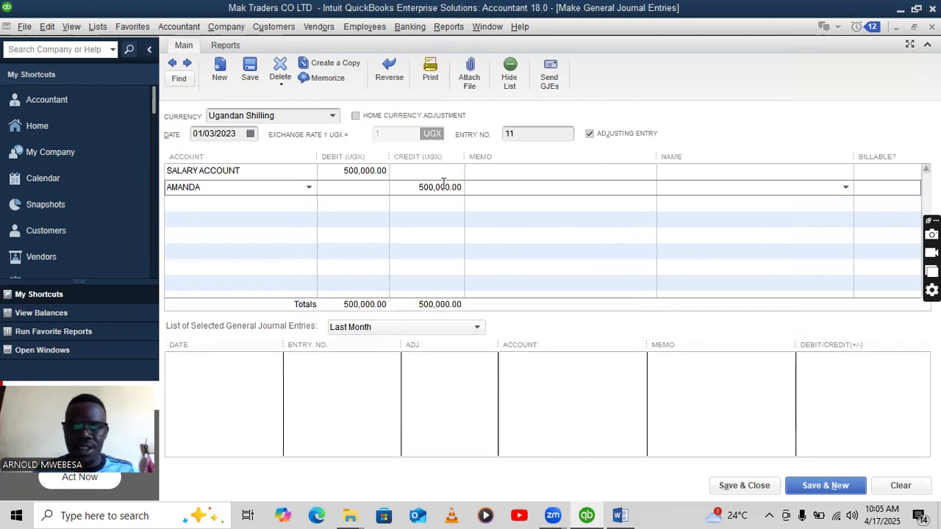
pyautogui.click(425, 189)
pyautogui.press('BackSpace')
pyautogui.write('3')
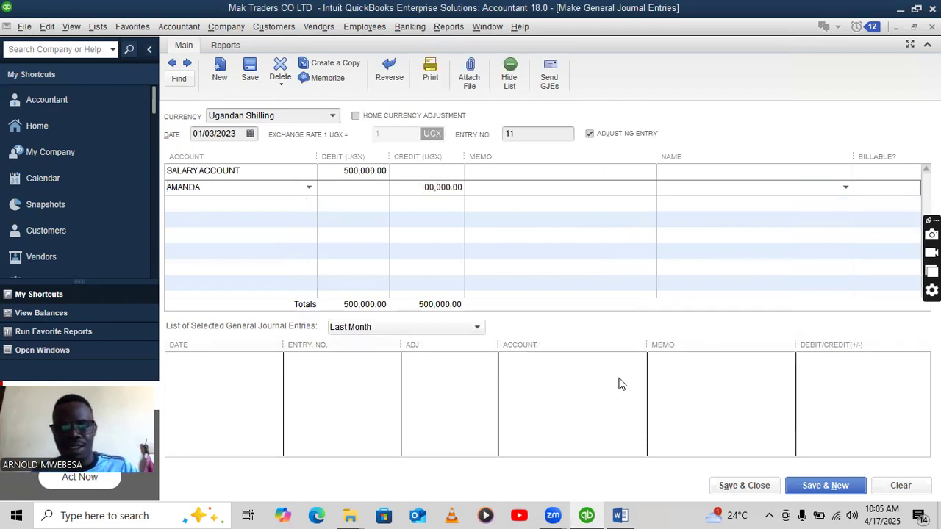
pyautogui.click(622, 514)
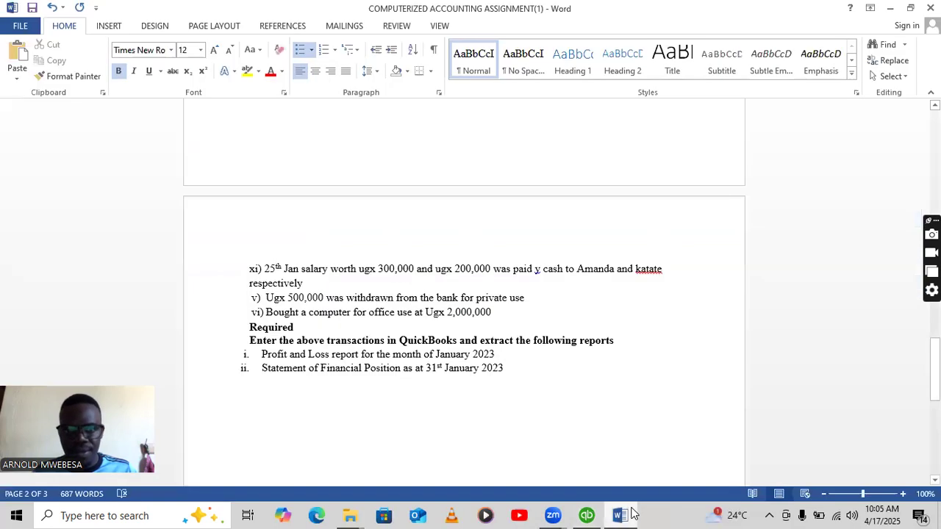
pyautogui.click(587, 515)
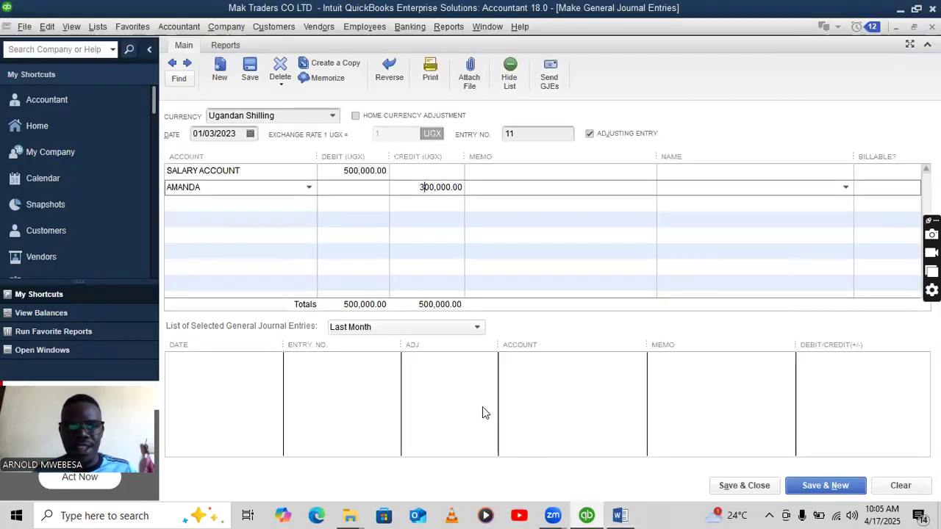
pyautogui.click(240, 203)
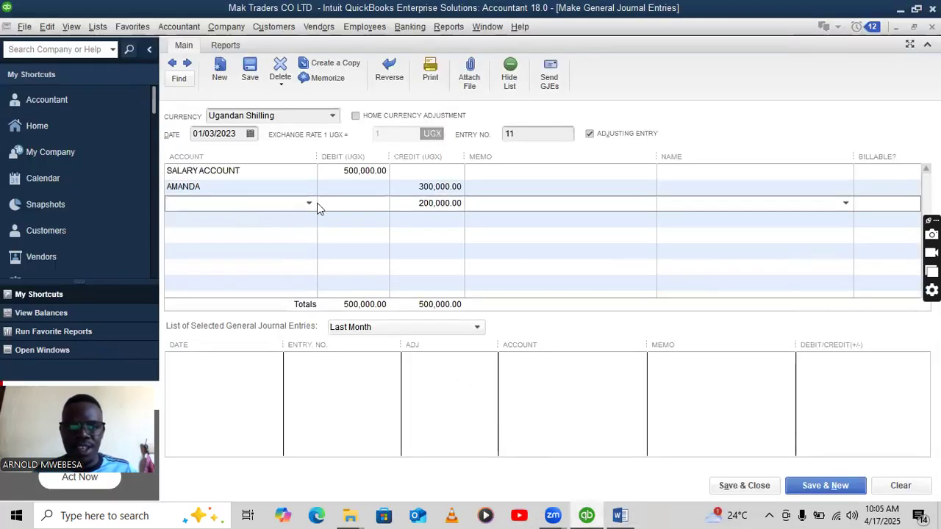
# Create the second employee's new expense account for the 200,000 credit and save the entry.
pyautogui.click(309, 203)
pyautogui.click(246, 222)
pyautogui.click(247, 158)
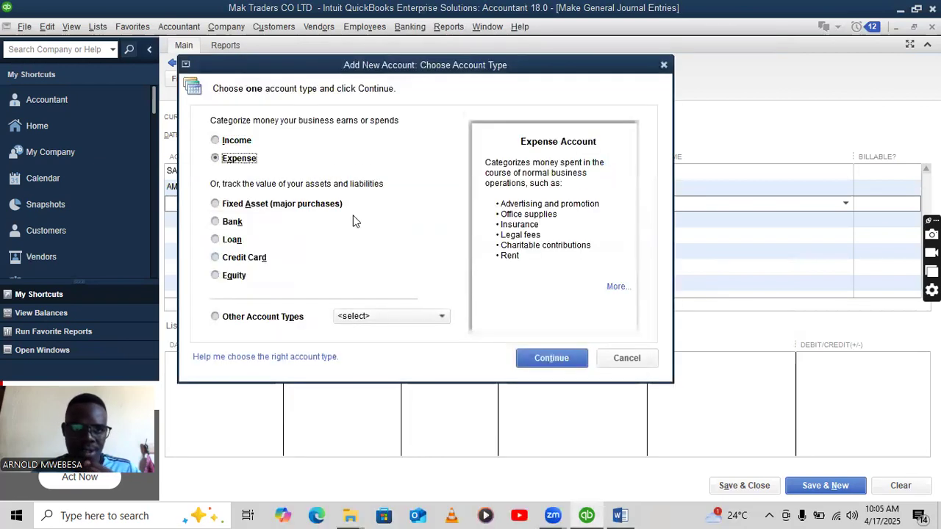
pyautogui.click(530, 355)
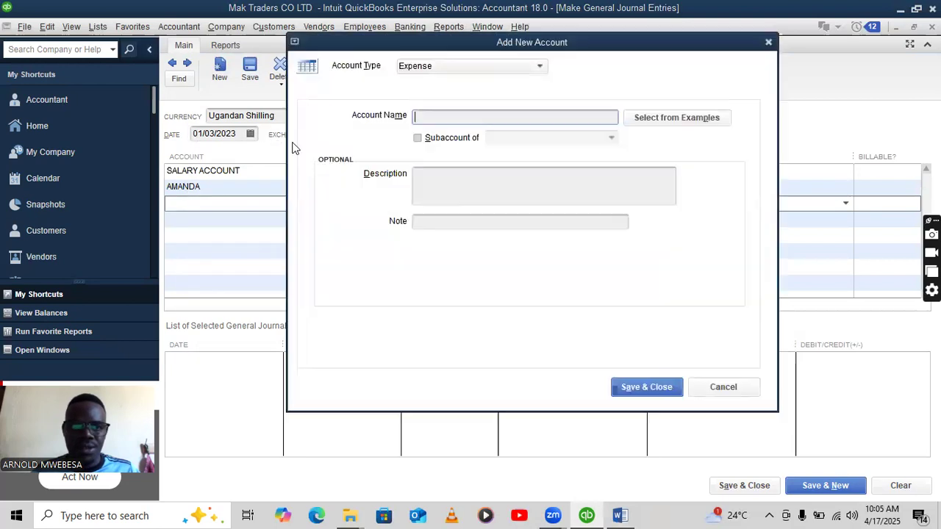
pyautogui.click(665, 388)
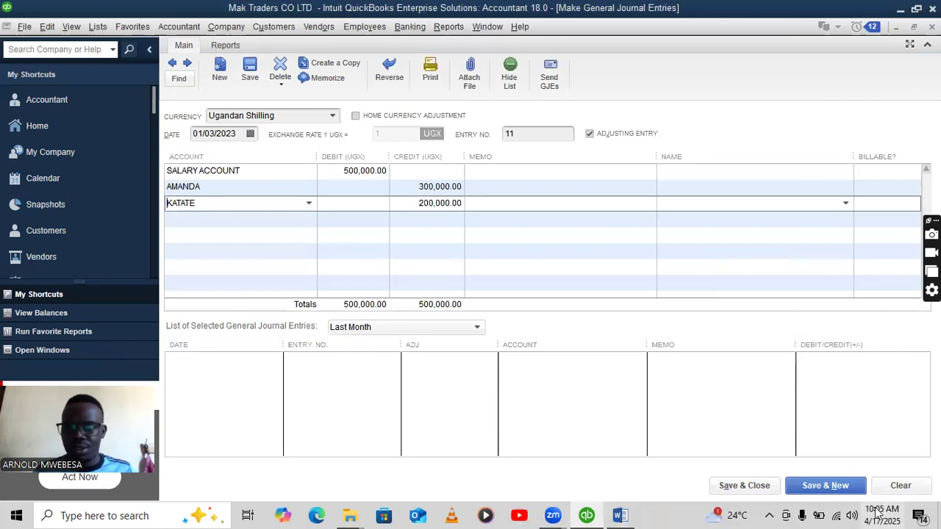
pyautogui.click(620, 516)
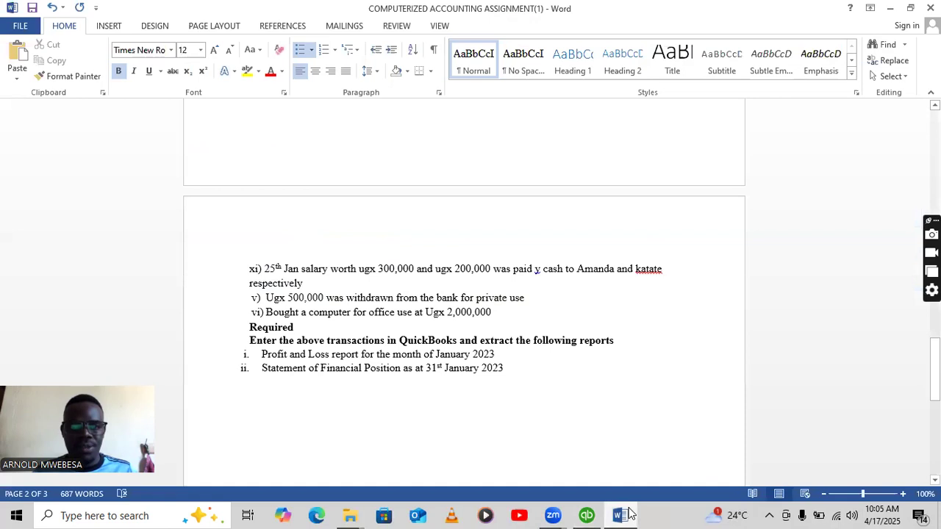
pyautogui.click(586, 515)
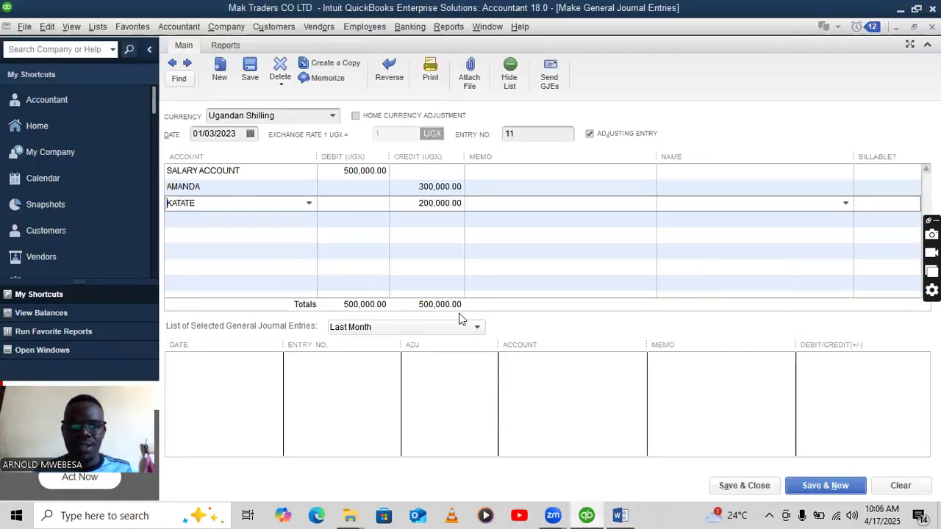
pyautogui.click(802, 491)
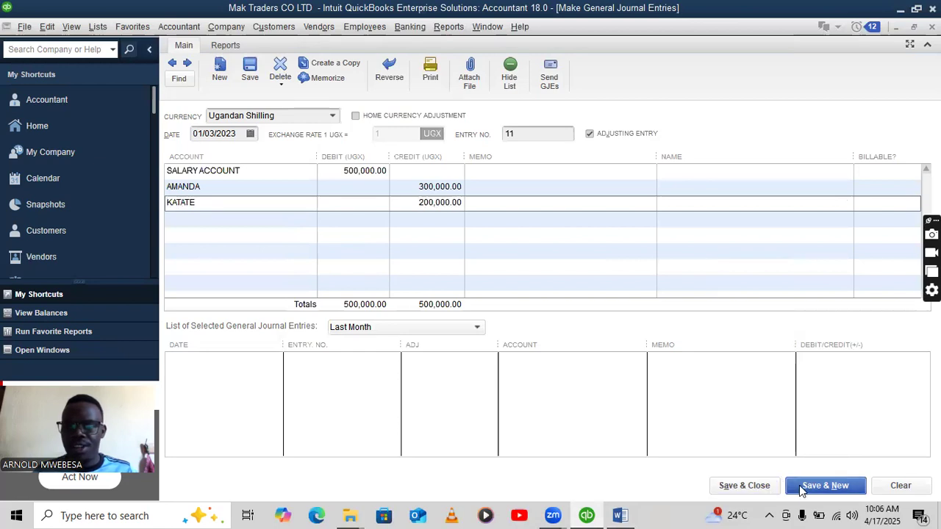
# Confirm saving the back-dated salary entry and check the next assignment transaction.
pyautogui.click(444, 251)
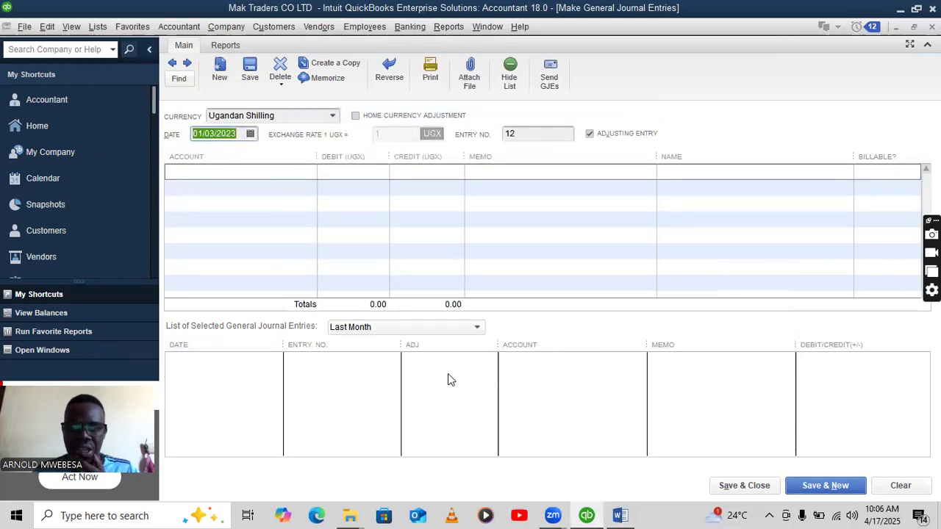
pyautogui.click(620, 515)
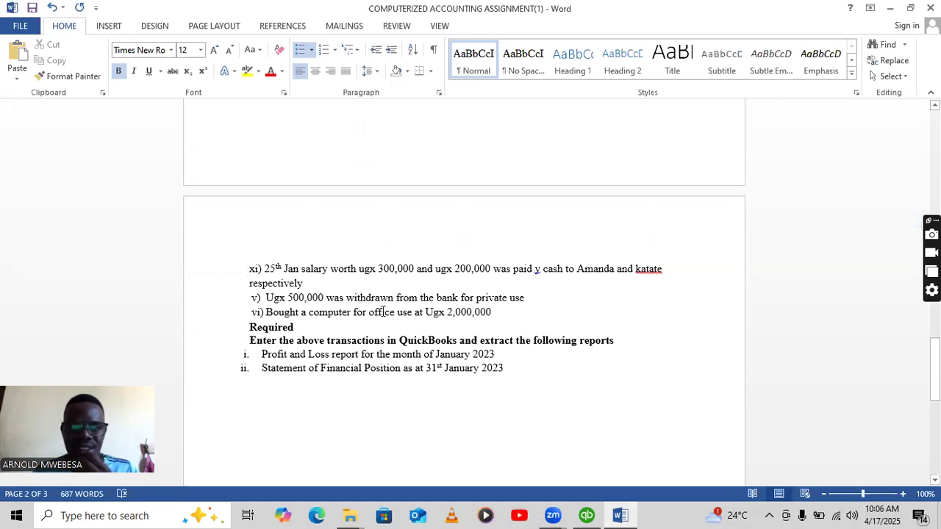
pyautogui.click(586, 515)
# Record and save a 01/25/2023 entry debiting DRAWINGS ACCOUNT, crediting CENTENARY BANK 500,000.
pyautogui.click(307, 174)
pyautogui.write('DR')
pyautogui.click(205, 239)
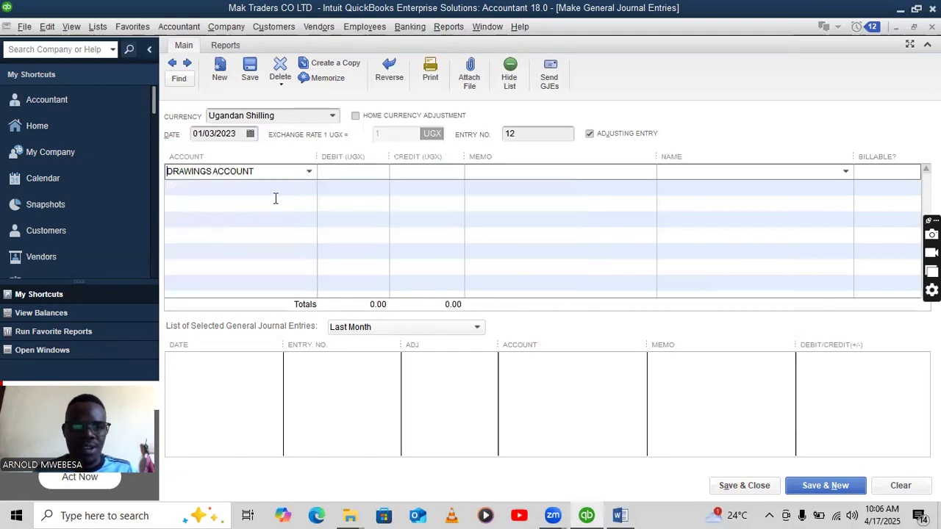
pyautogui.write('500,000')
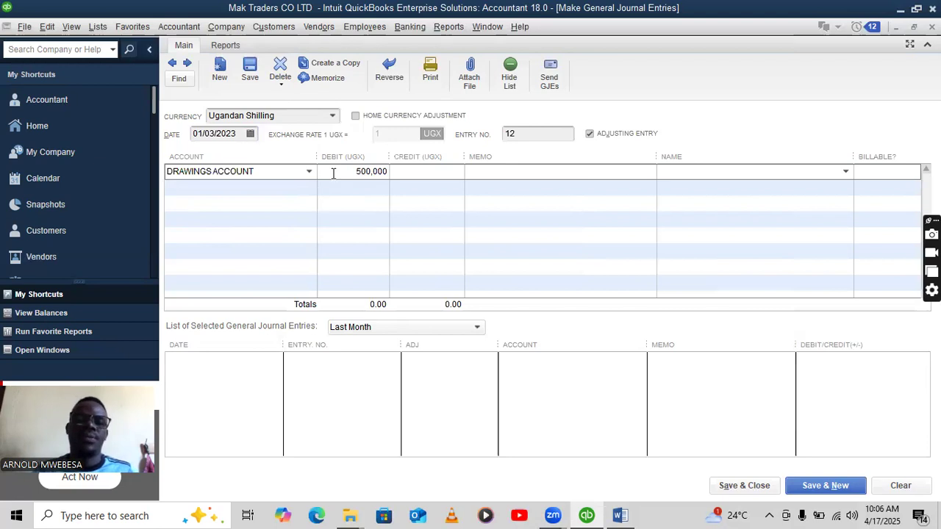
pyautogui.click(293, 193)
pyautogui.click(310, 187)
pyautogui.click(256, 238)
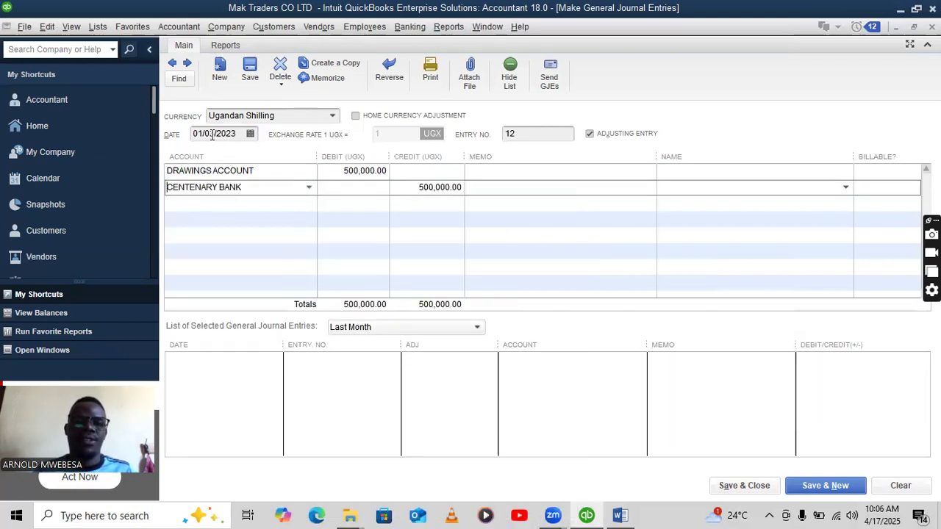
pyautogui.press('BackSpace')
pyautogui.press('BackSpace')
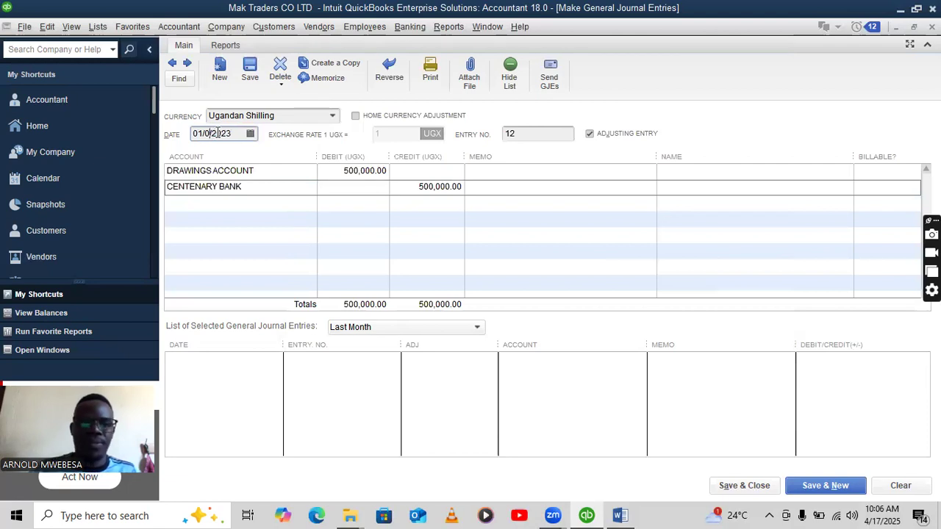
pyautogui.write('25')
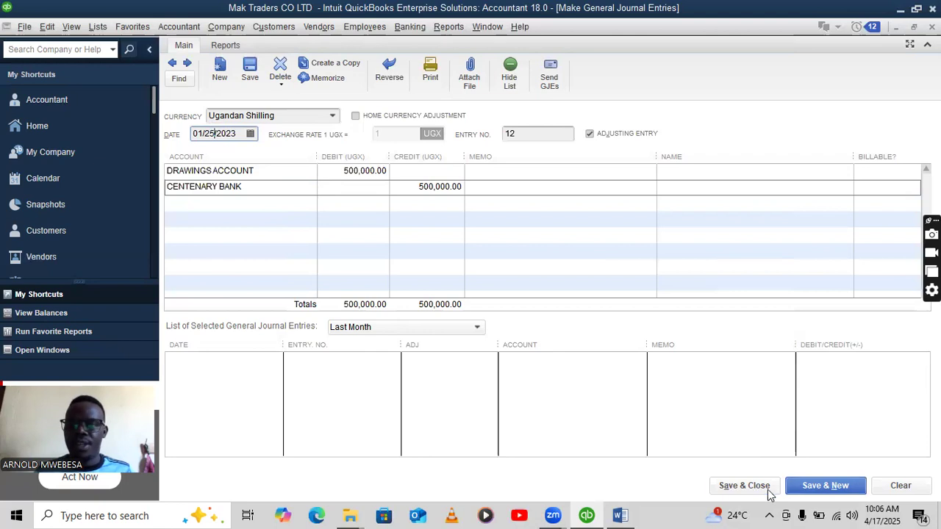
pyautogui.click(816, 486)
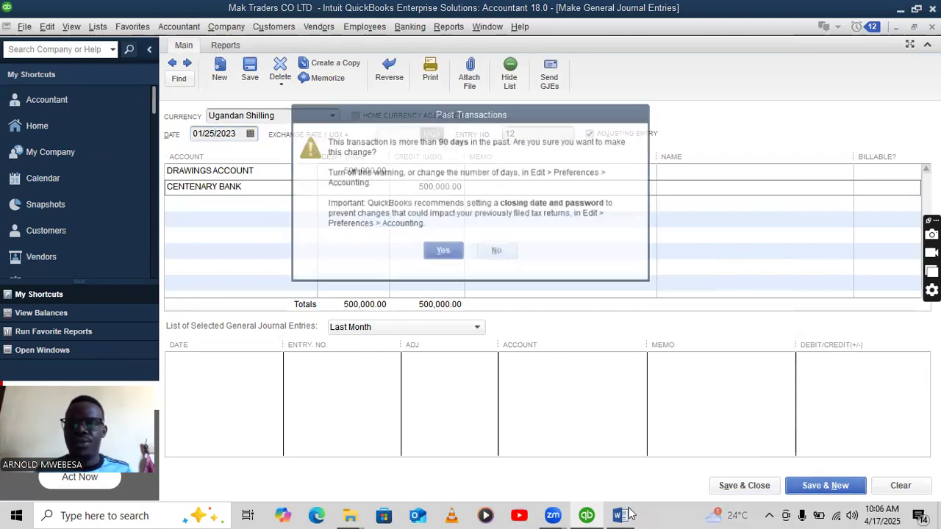
pyautogui.click(446, 254)
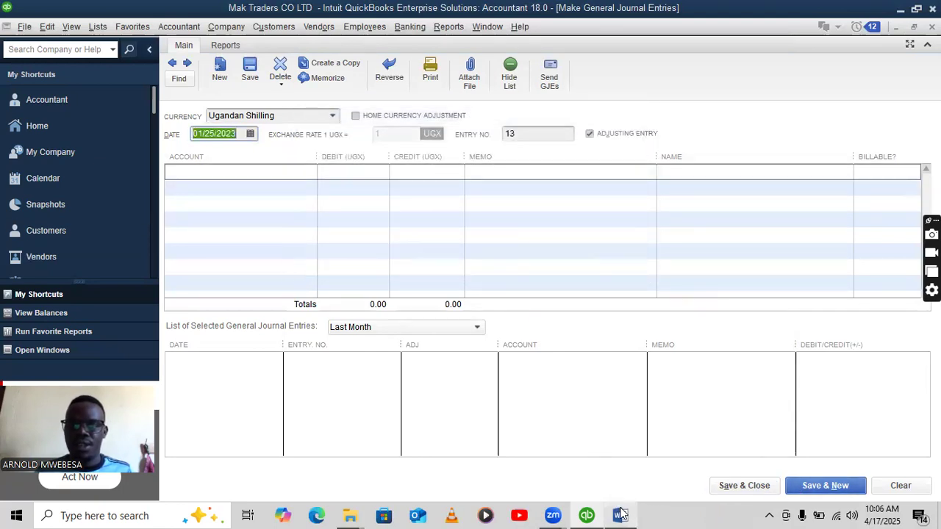
pyautogui.click(620, 516)
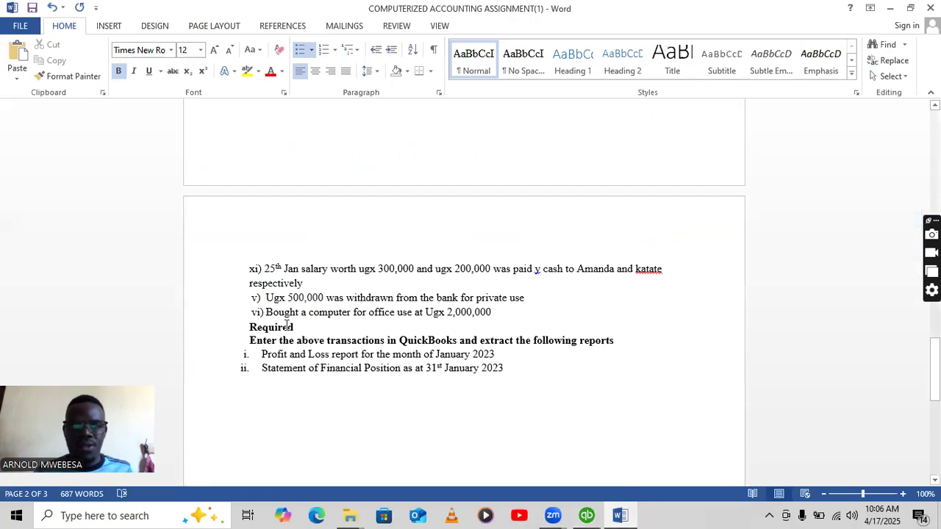
# Credit PETTY CASH 2,000,000 on the first line of the computer purchase entry.
pyautogui.click(586, 516)
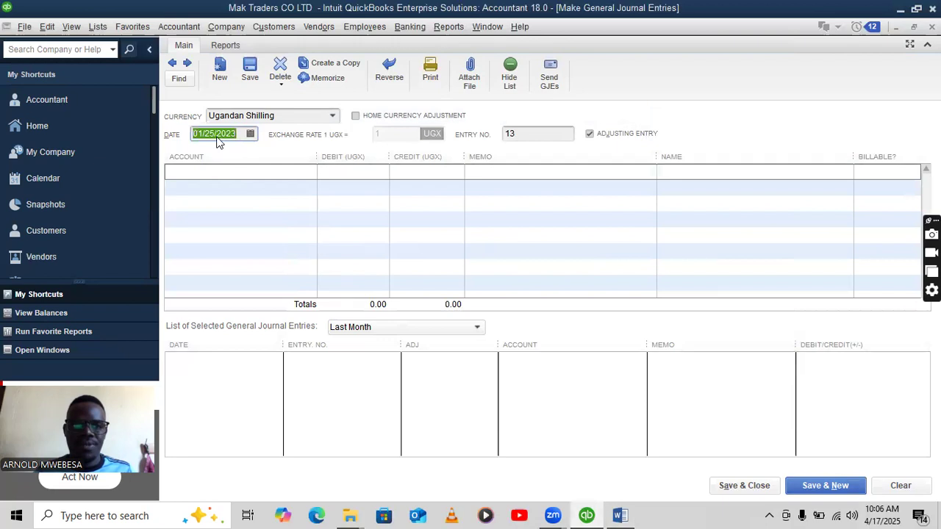
pyautogui.click(294, 173)
pyautogui.click(309, 172)
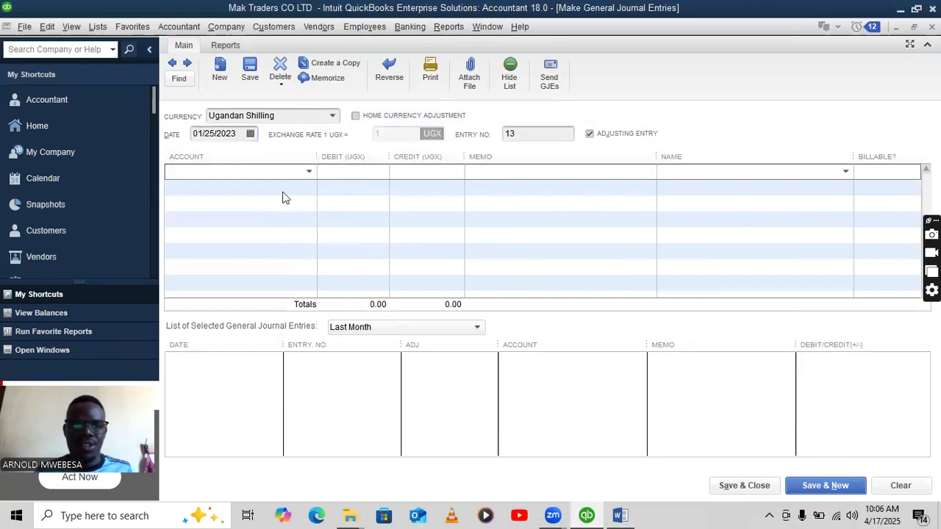
pyautogui.click(620, 514)
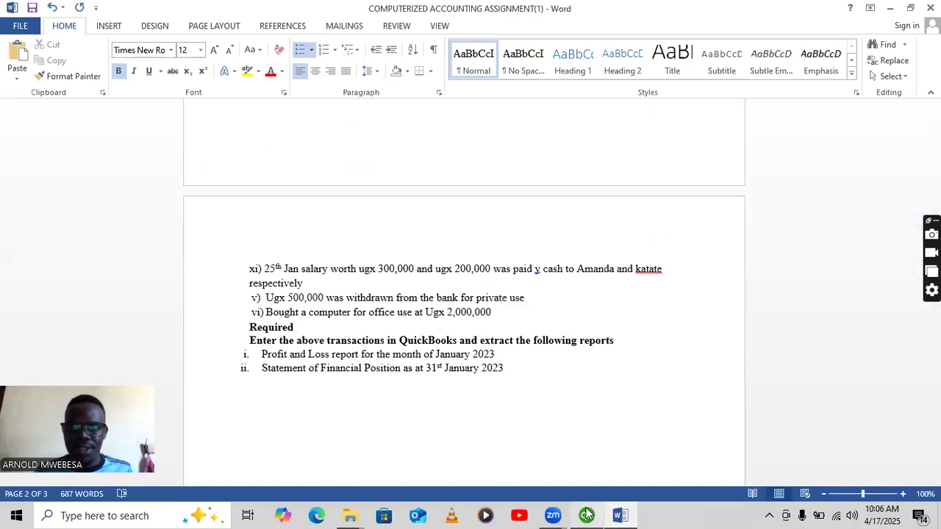
pyautogui.click(589, 514)
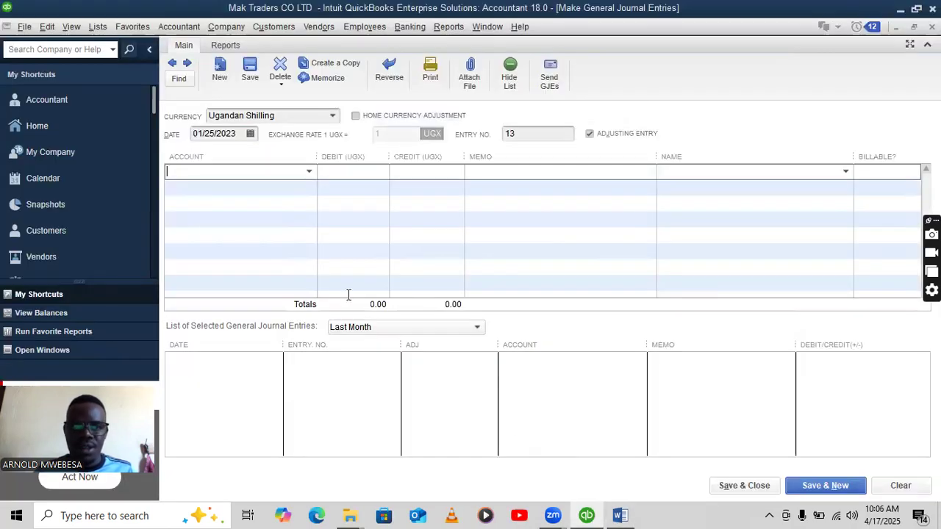
pyautogui.click(308, 172)
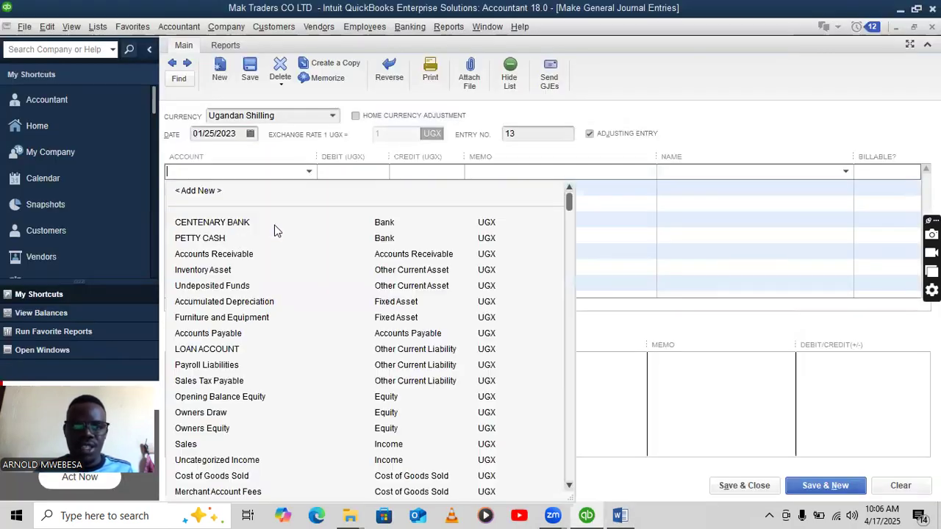
pyautogui.click(232, 238)
pyautogui.write('2')
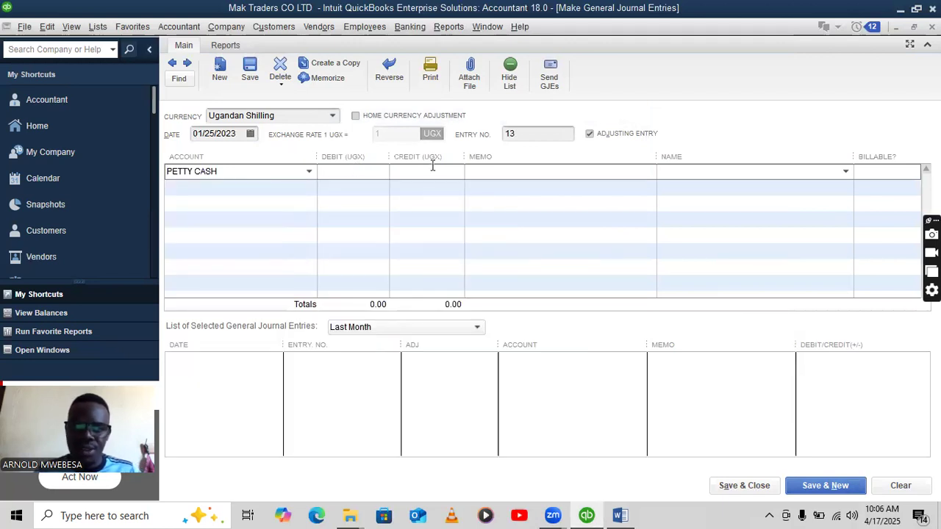
pyautogui.write('2,000,000')
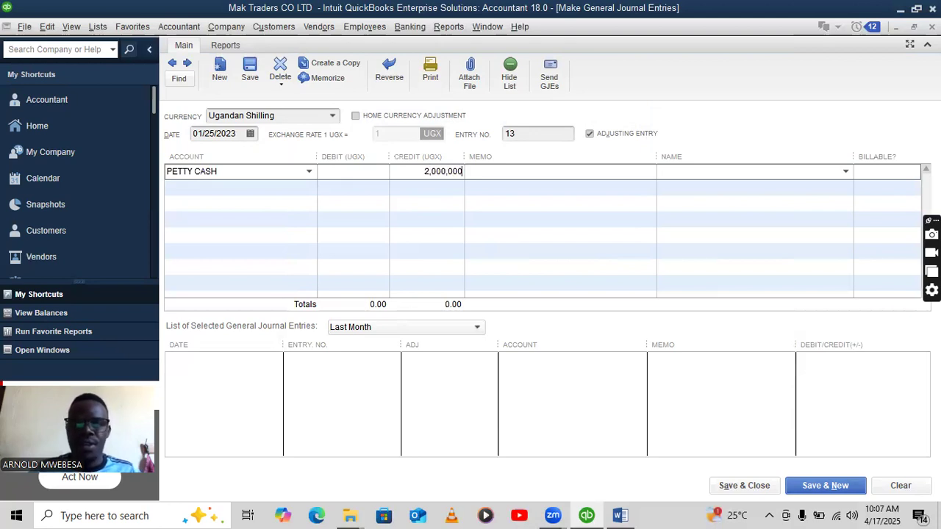
pyautogui.click(306, 187)
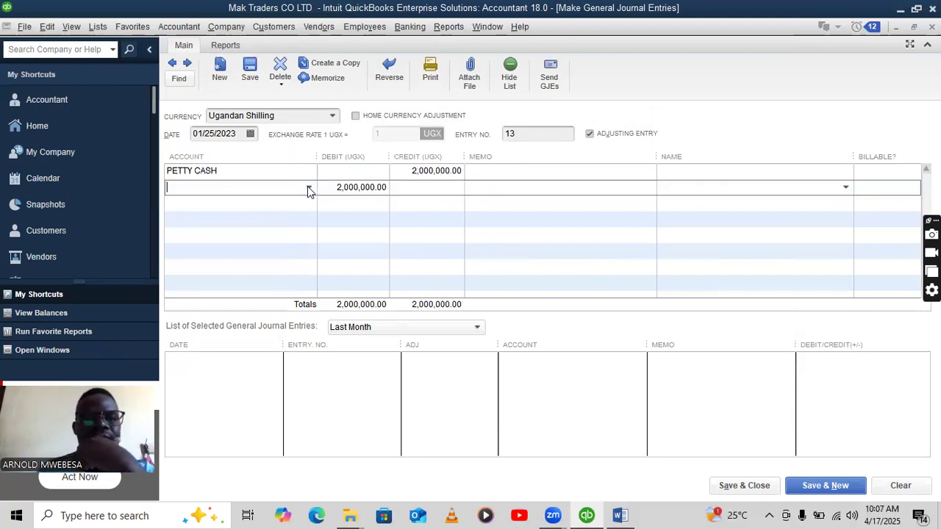
# Debit a newly created COMPUTER ACCOUNT expense account, then save and close the entry.
pyautogui.click(309, 187)
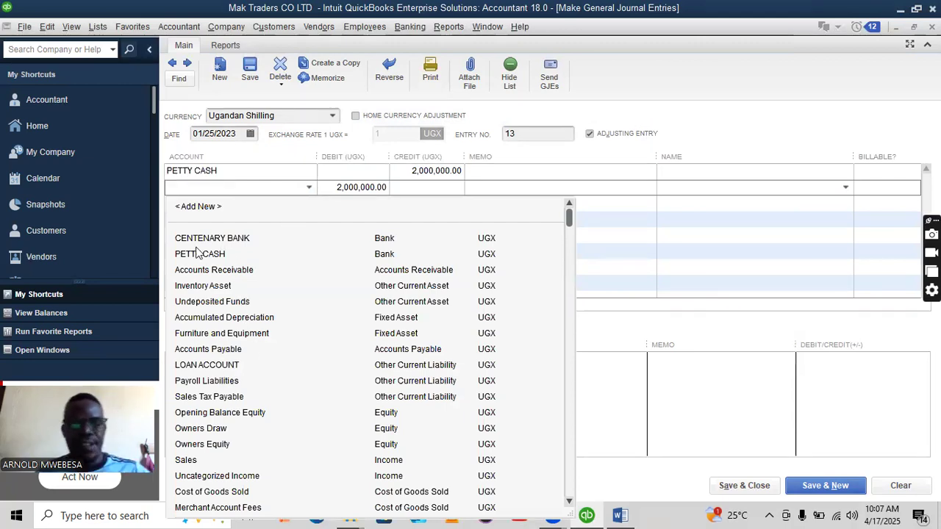
pyautogui.click(222, 207)
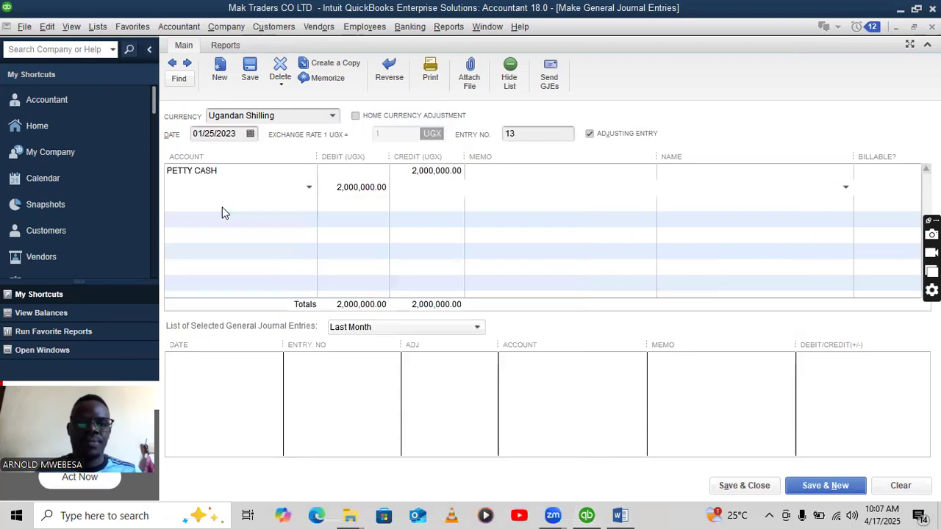
pyautogui.click(248, 156)
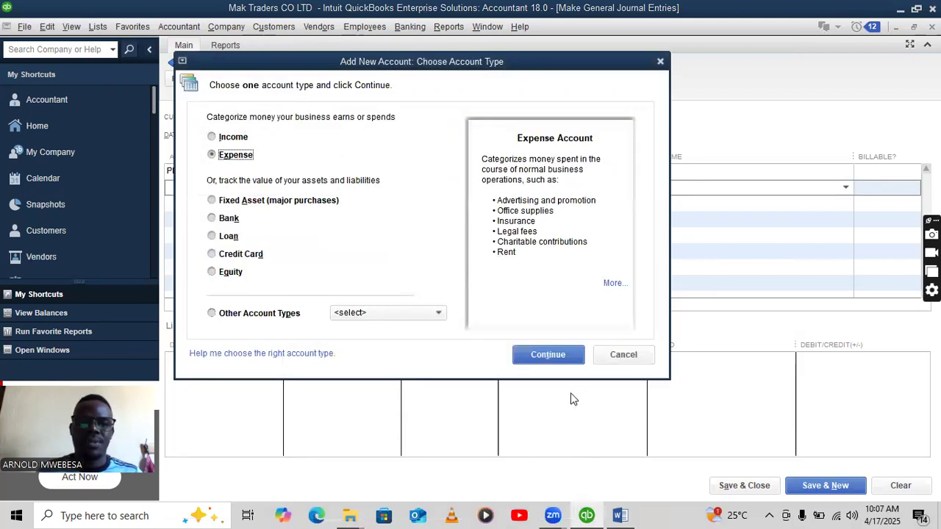
pyautogui.click(542, 355)
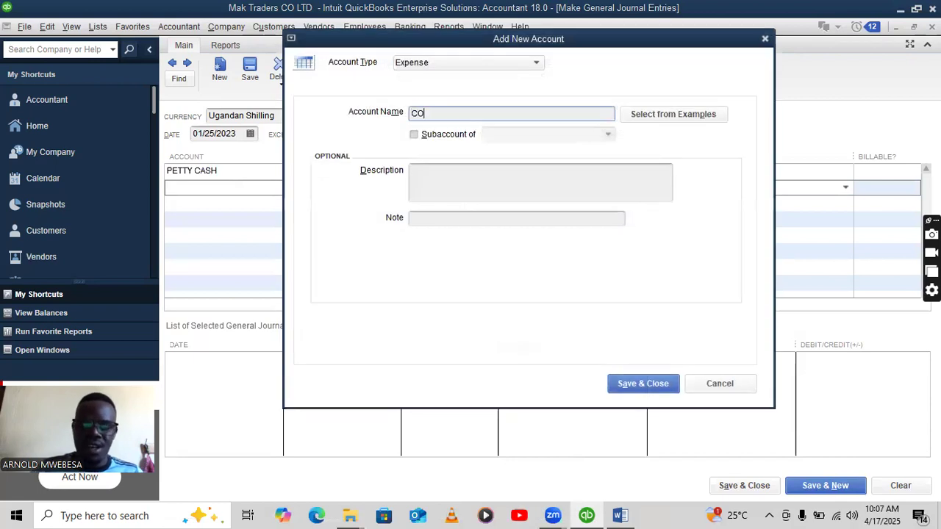
pyautogui.write('COMPUTER ACCOUNT')
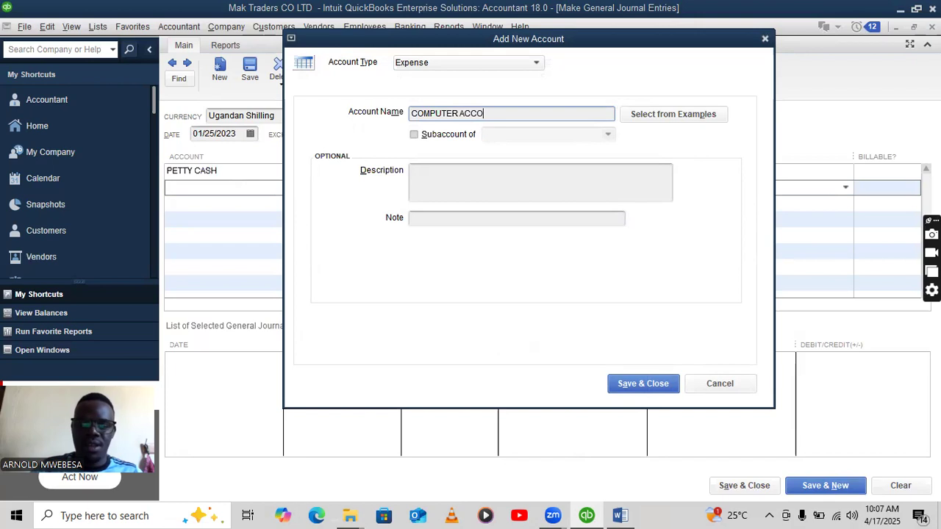
pyautogui.click(651, 389)
pyautogui.click(745, 486)
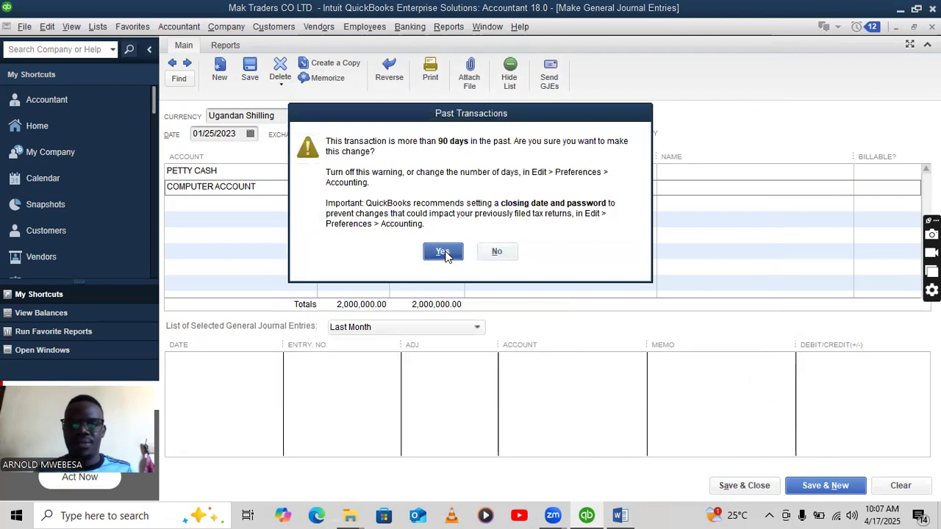
pyautogui.click(443, 252)
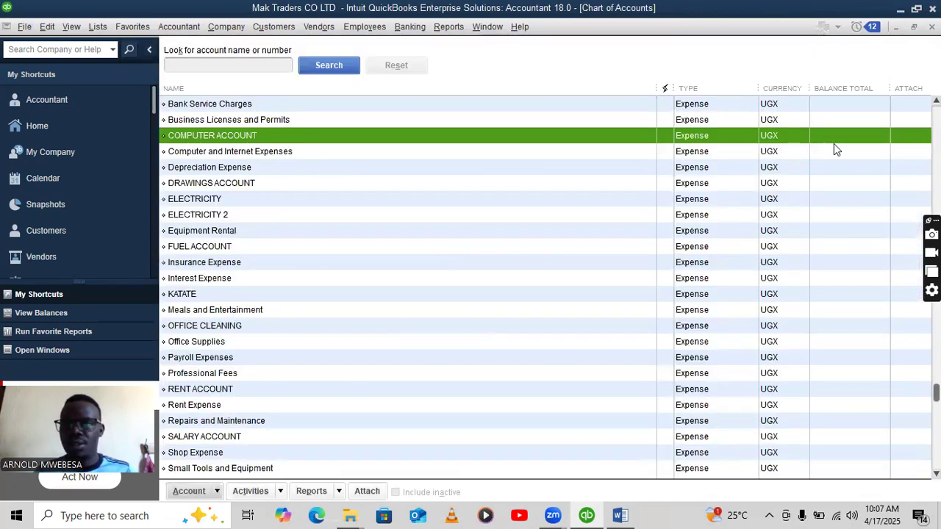
# Narrow the Chart of Accounts name column and review the assignment's required January 2023 reports.
pyautogui.scroll(1, 835, 149)
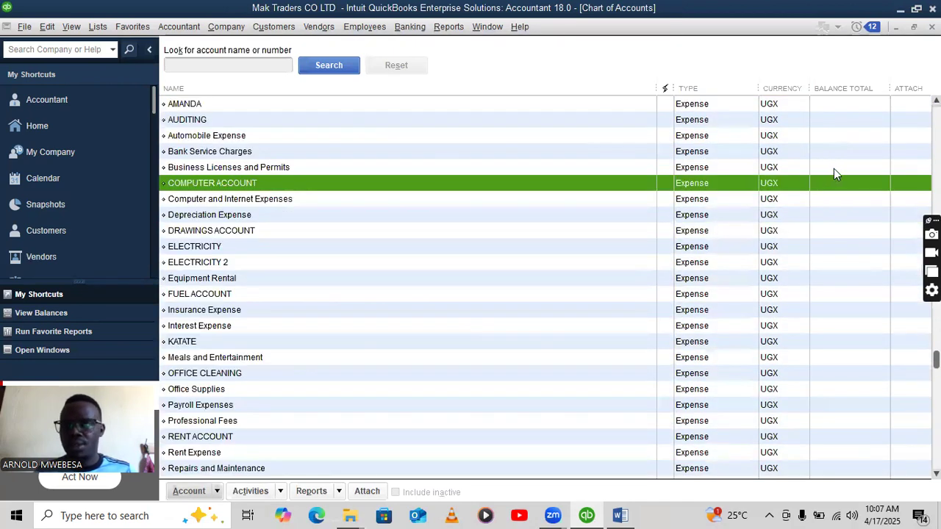
pyautogui.scroll(3, 834, 168)
pyautogui.moveTo(659, 88); pyautogui.dragTo(371, 128)
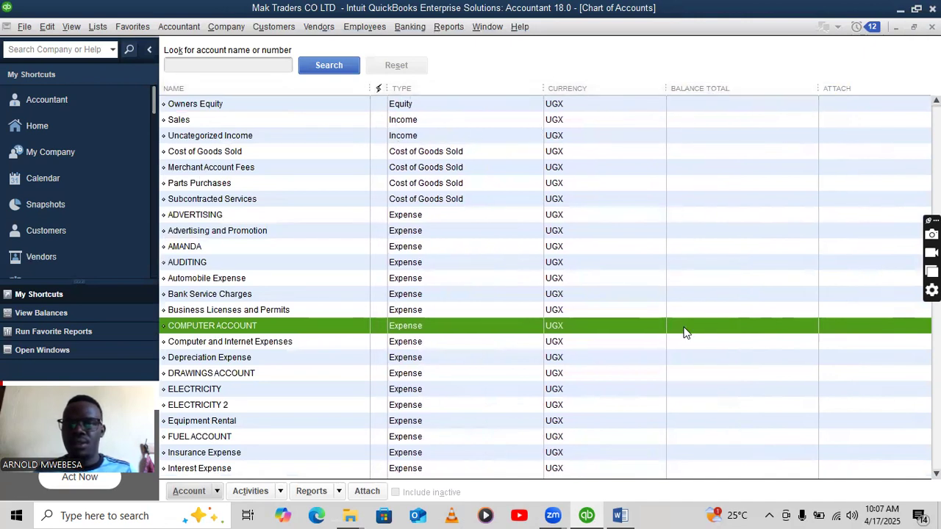
pyautogui.scroll(5, 578, 241)
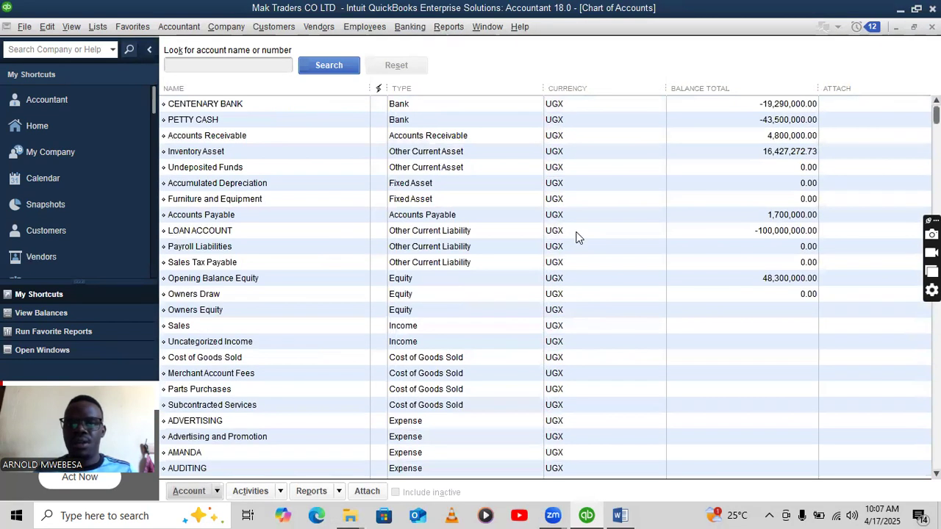
pyautogui.scroll(-8, 578, 236)
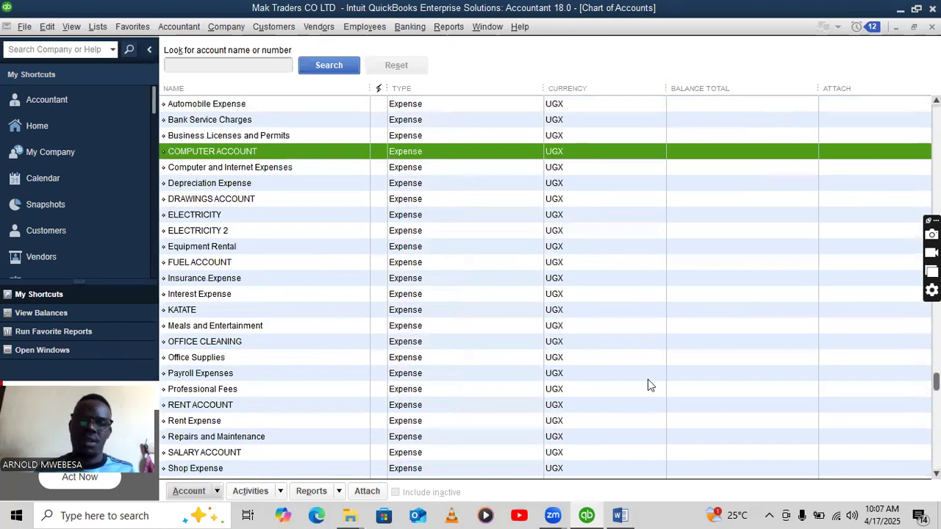
pyautogui.click(620, 515)
pyautogui.scroll(-3, 325, 325)
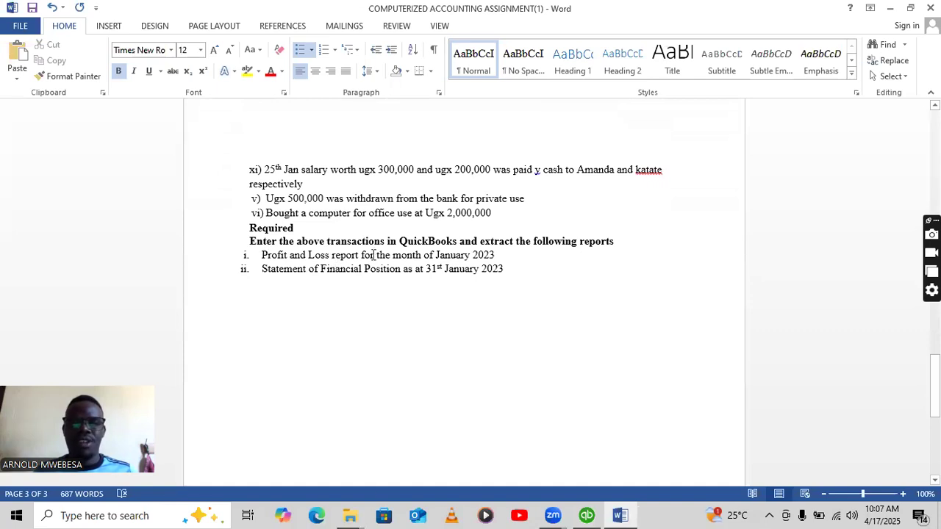
pyautogui.click(587, 516)
# Close the Chart of Accounts and run Reports > Company & Financial > Profit & Loss Standard.
pyautogui.click(448, 26)
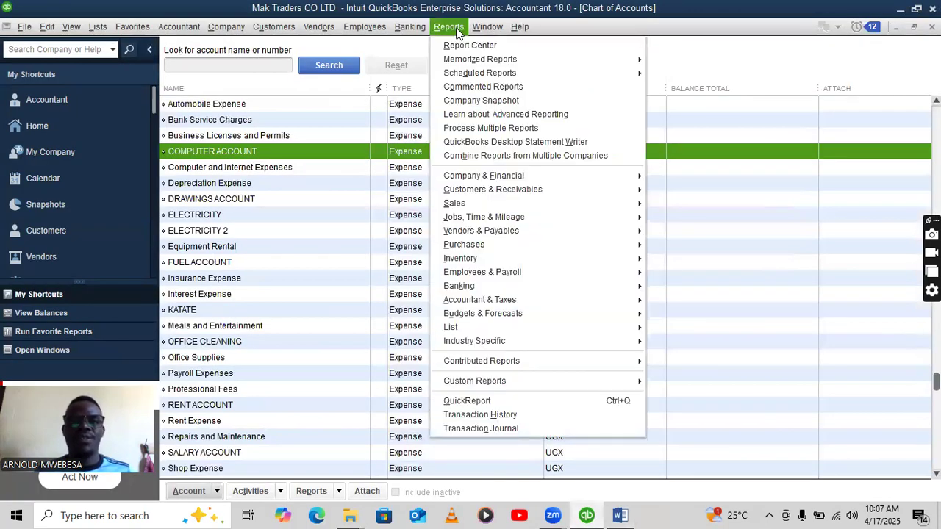
pyautogui.click(455, 46)
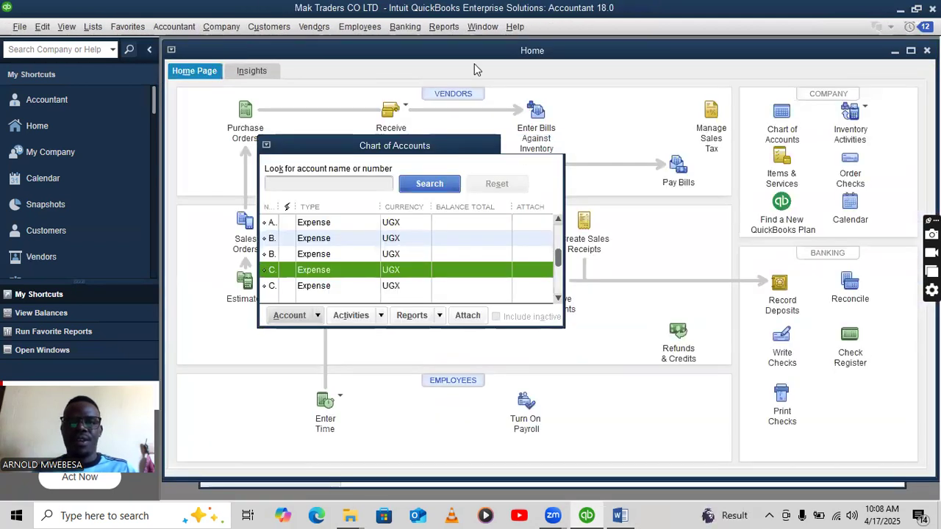
pyautogui.click(444, 27)
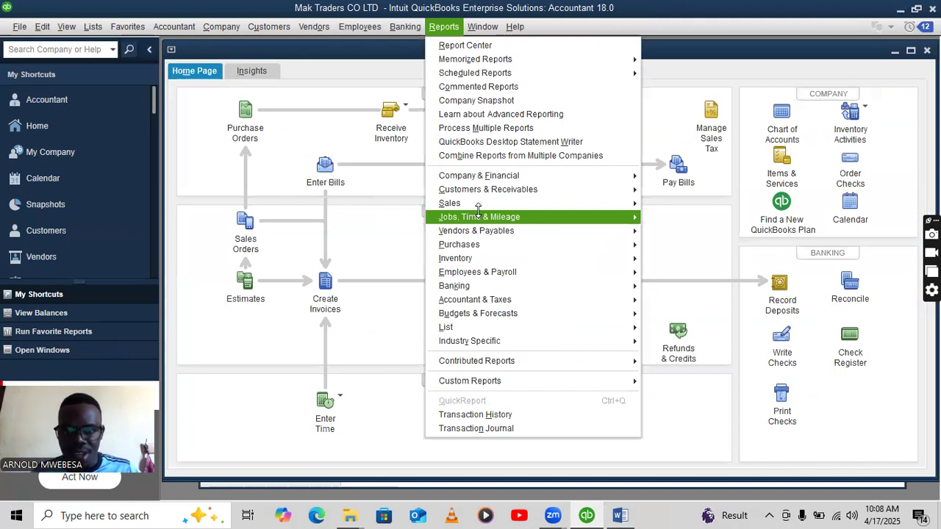
pyautogui.moveTo(471, 175)
pyautogui.click(647, 178)
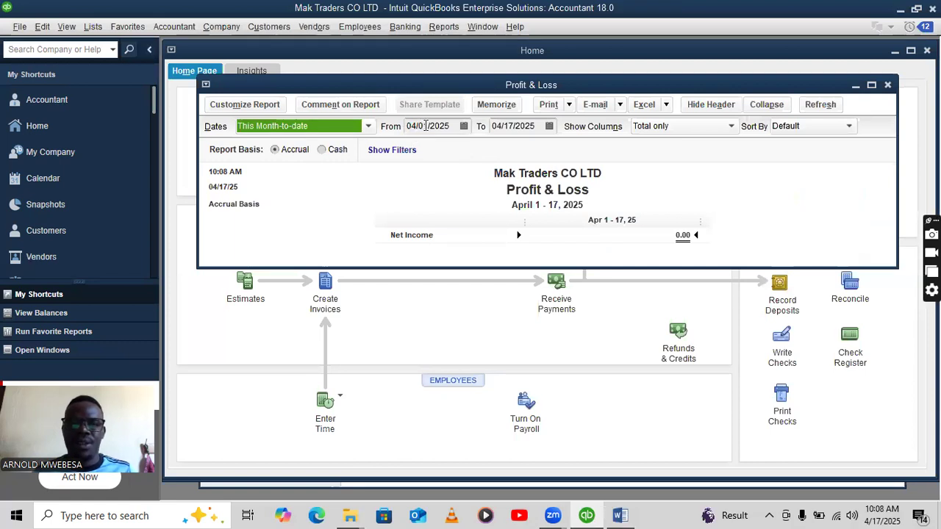
# Change the report dates to January 1 through January 25 and maximize the report.
pyautogui.click(418, 126)
pyautogui.press('BackSpace')
pyautogui.write('1')
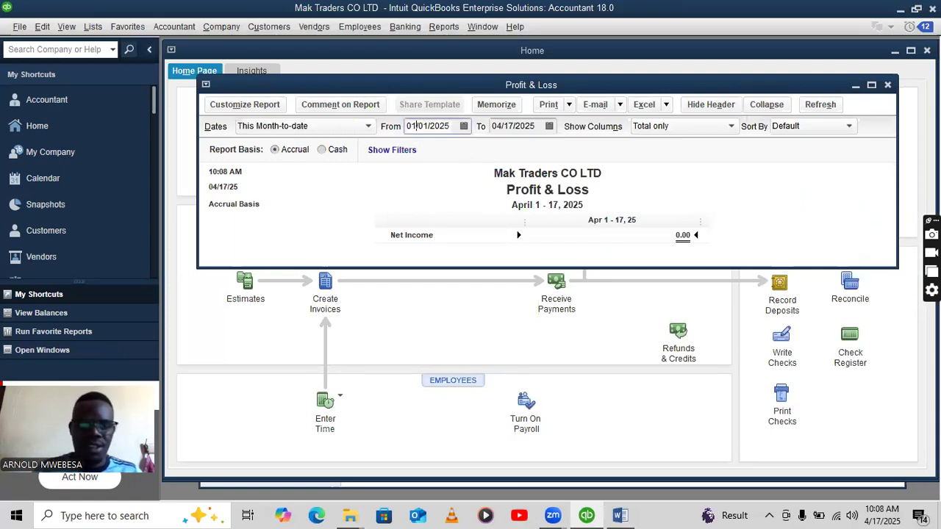
pyautogui.click(514, 125)
pyautogui.press('BackSpace')
pyautogui.press('BackSpace')
pyautogui.write('25')
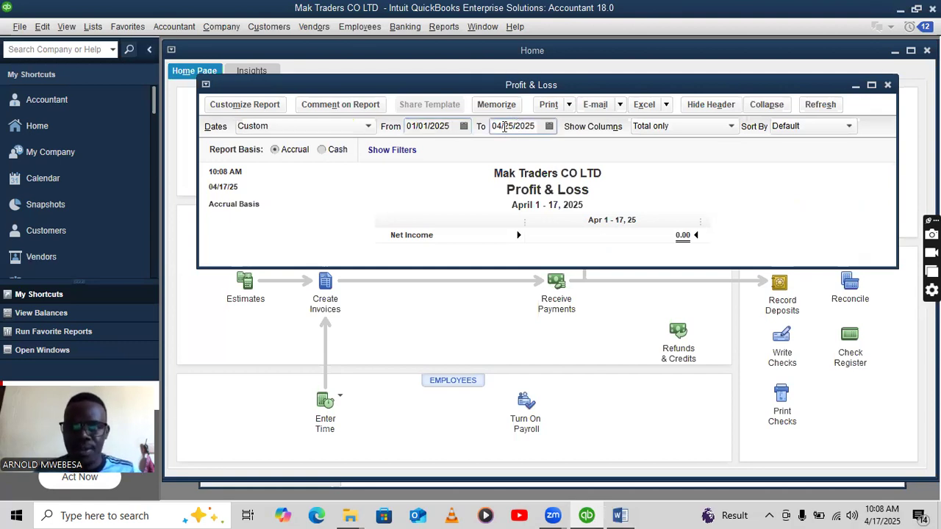
pyautogui.press('BackSpace')
pyautogui.write('1')
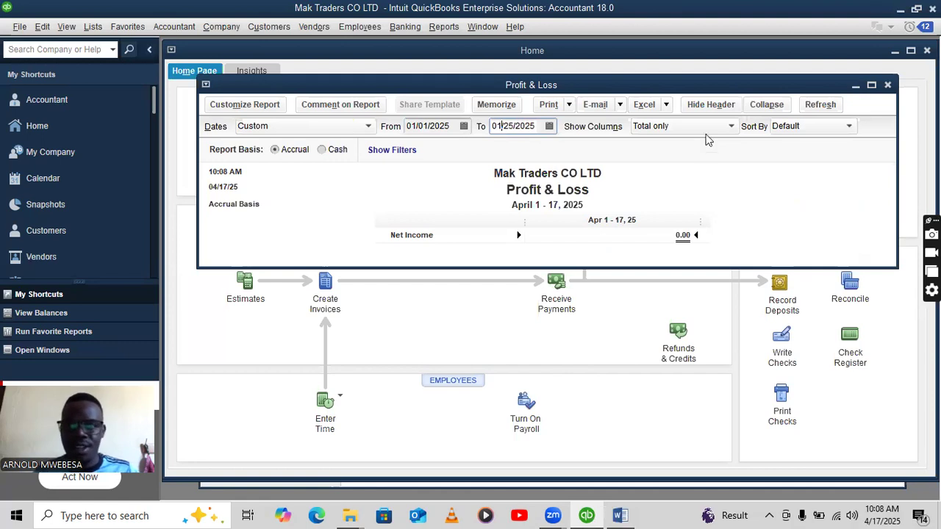
pyautogui.click(872, 84)
pyautogui.click(850, 213)
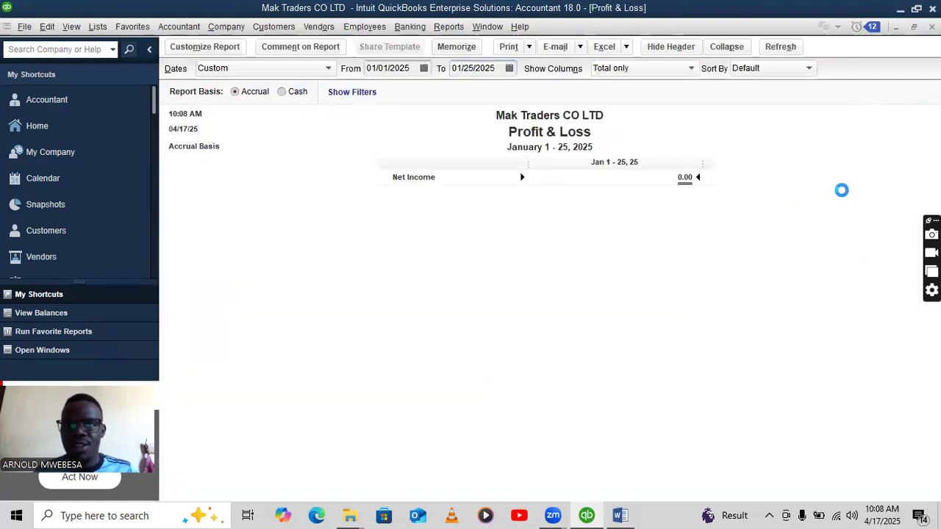
# Correct both years to 2023 so the report shows Net Income 8,437,272.73.
pyautogui.click(411, 69)
pyautogui.press('BackSpace')
pyautogui.write('3')
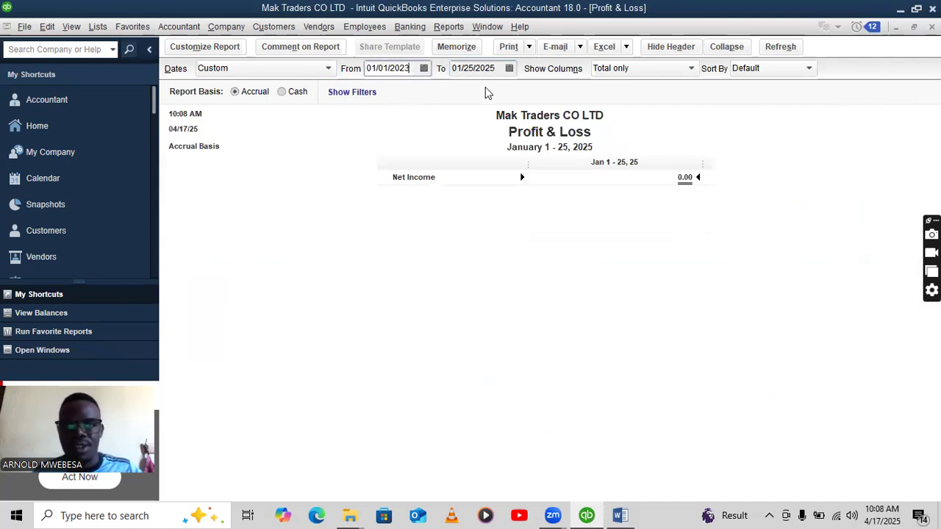
pyautogui.click(496, 69)
pyautogui.press('BackSpace')
pyautogui.write('3')
pyautogui.press('Tab')
pyautogui.scroll(-2, 773, 224)
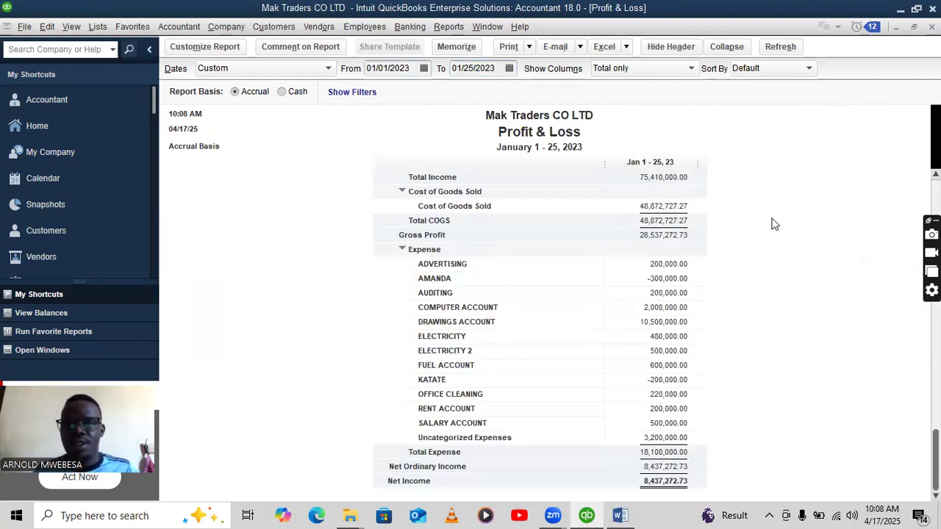
pyautogui.scroll(2, 773, 224)
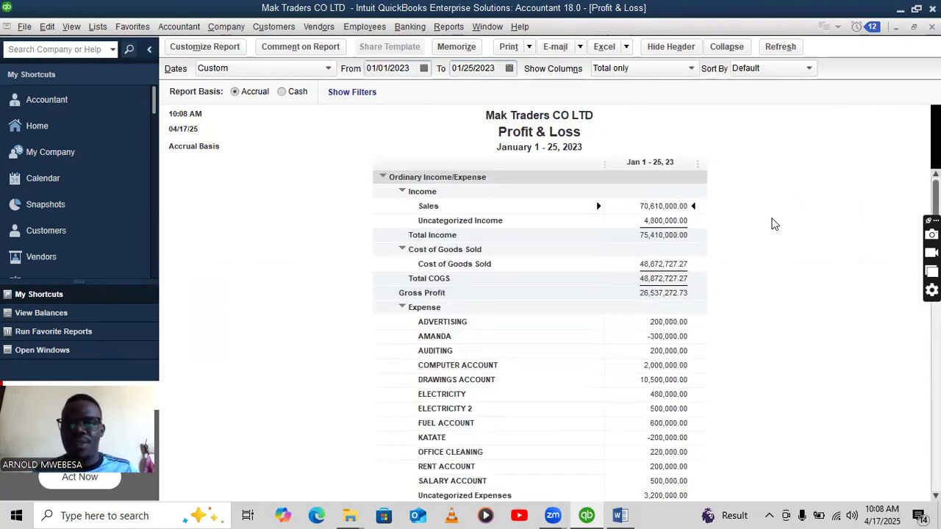
pyautogui.click(615, 48)
# Export the January 1–25, 2023 Profit & Loss to a new Excel workbook (Book2).
pyautogui.click(625, 65)
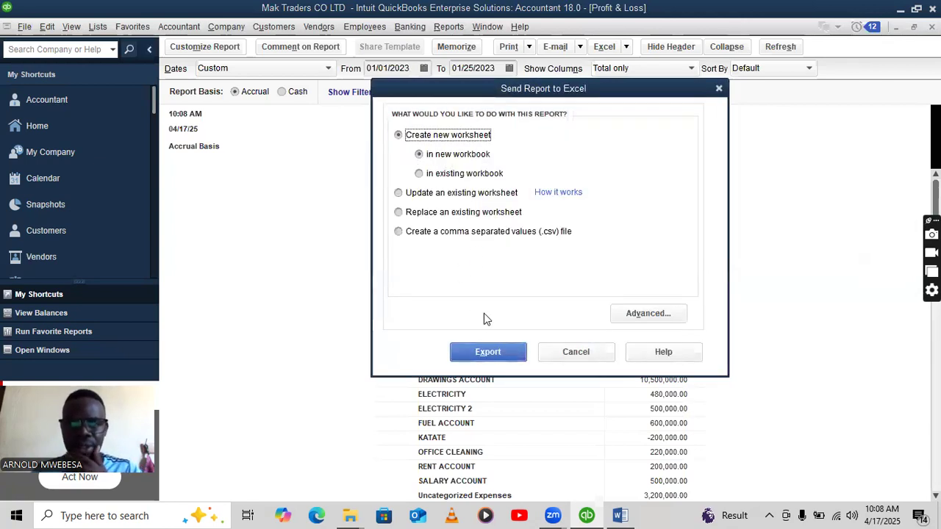
pyautogui.click(478, 353)
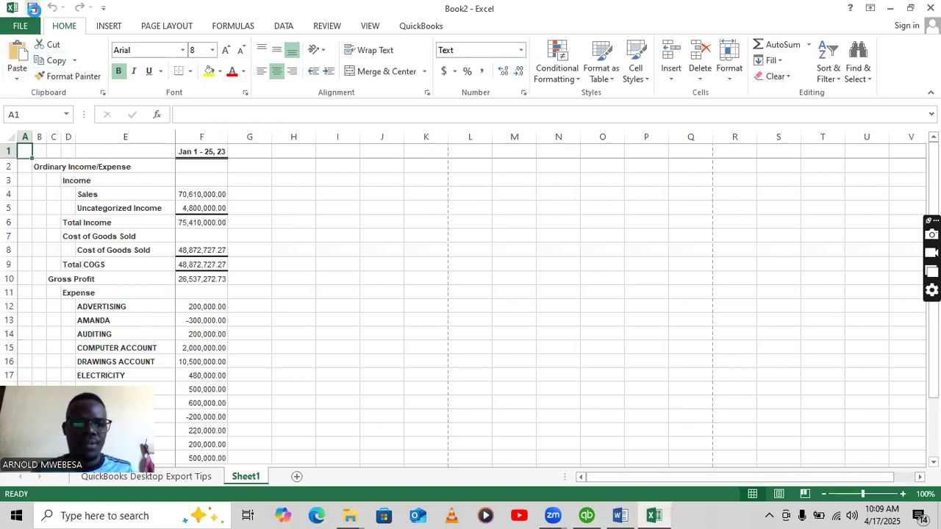
# Save Book2 as a macro-free workbook 'MAK TRADERS INCOME STATEMENT' on the Desktop, then return to QuickBooks.
pyautogui.click(19, 26)
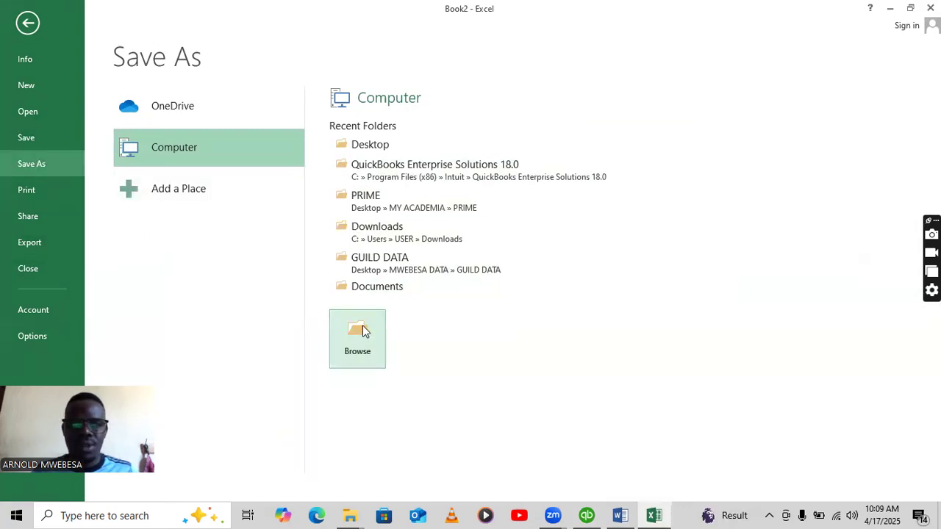
pyautogui.click(379, 144)
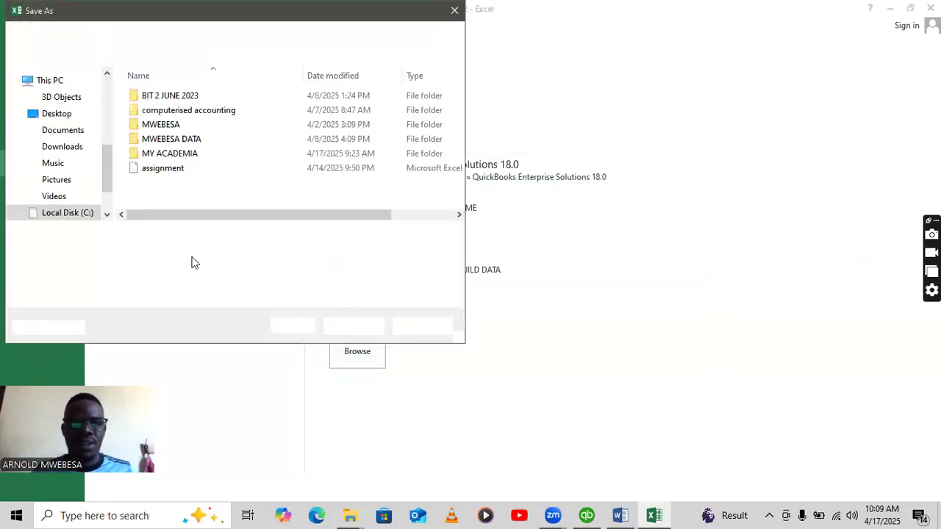
pyautogui.click(186, 156)
pyautogui.doubleClick(164, 235)
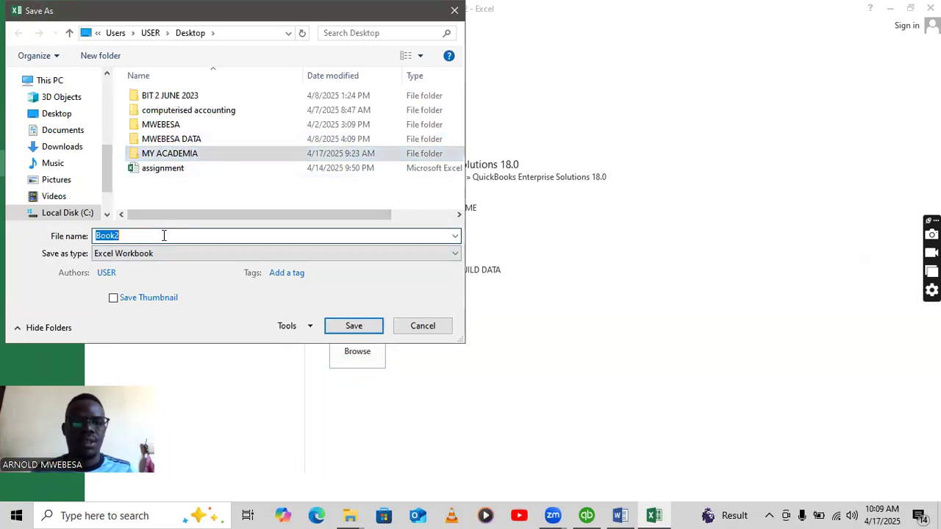
pyautogui.press('BackSpace')
pyautogui.write('MAK TRAD')
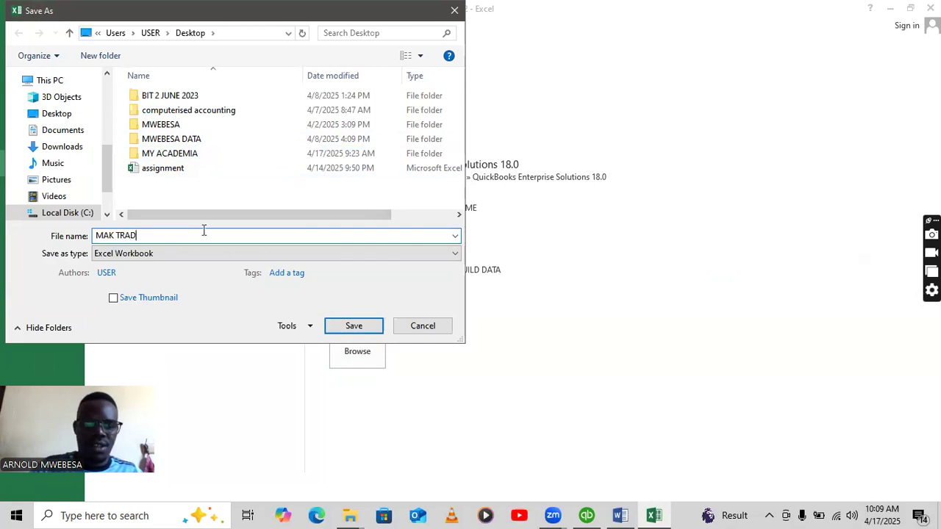
pyautogui.write('ERS INCOME STATEMENY')
pyautogui.press('BackSpace')
pyautogui.write('T')
pyautogui.click(376, 326)
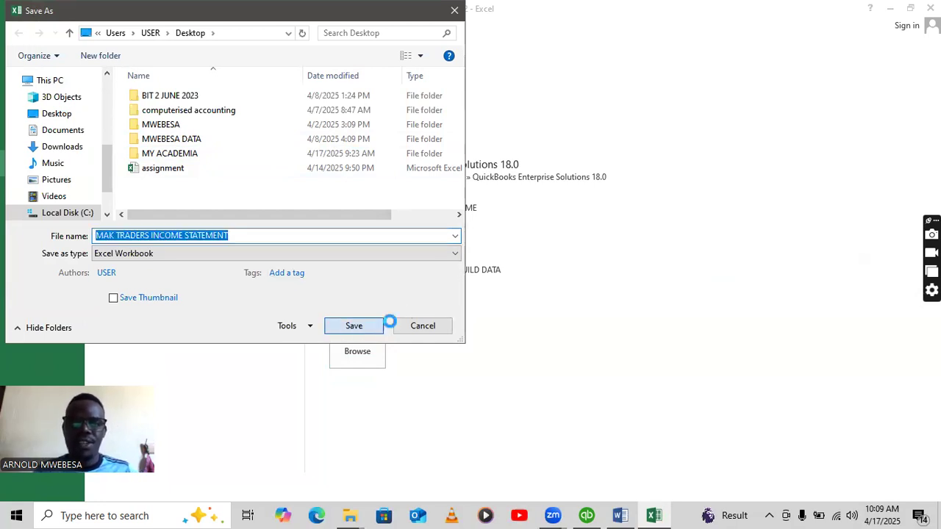
pyautogui.click(416, 314)
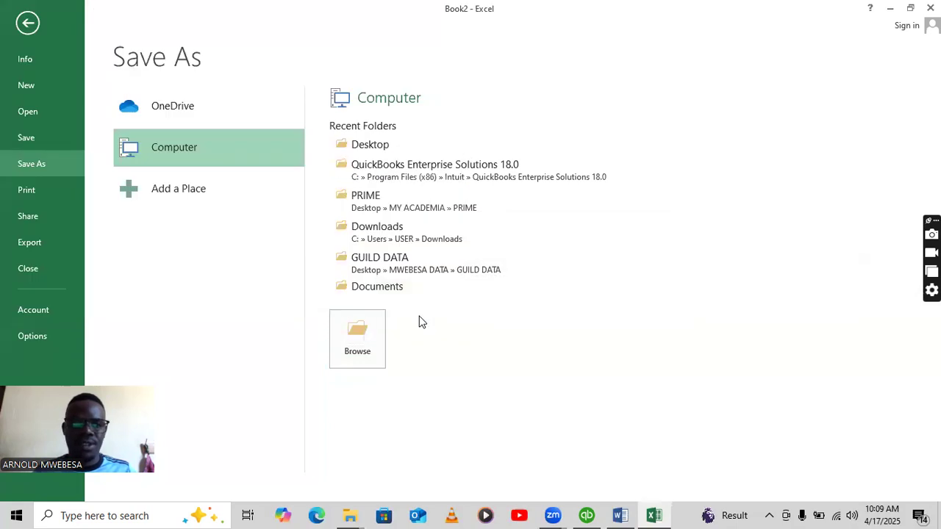
pyautogui.click(586, 515)
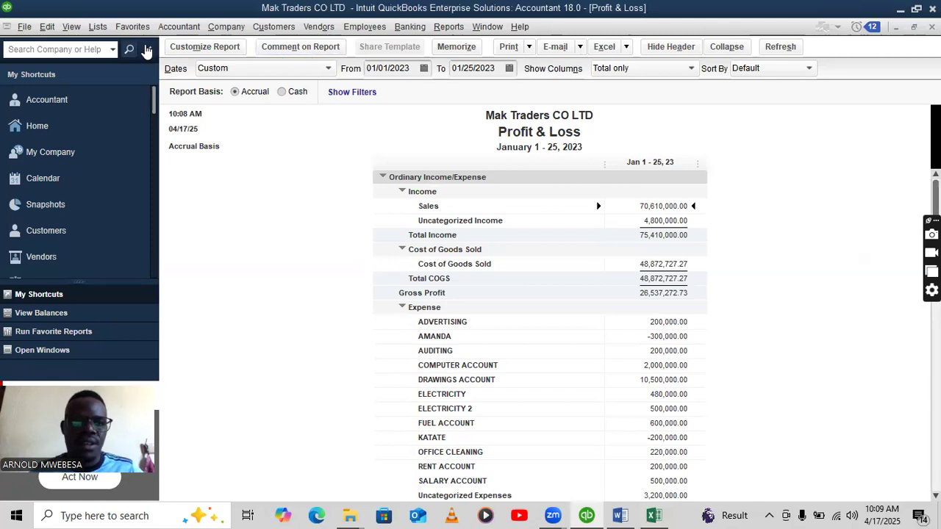
# Open the standard Balance Sheet report from the Reports menu.
pyautogui.click(447, 27)
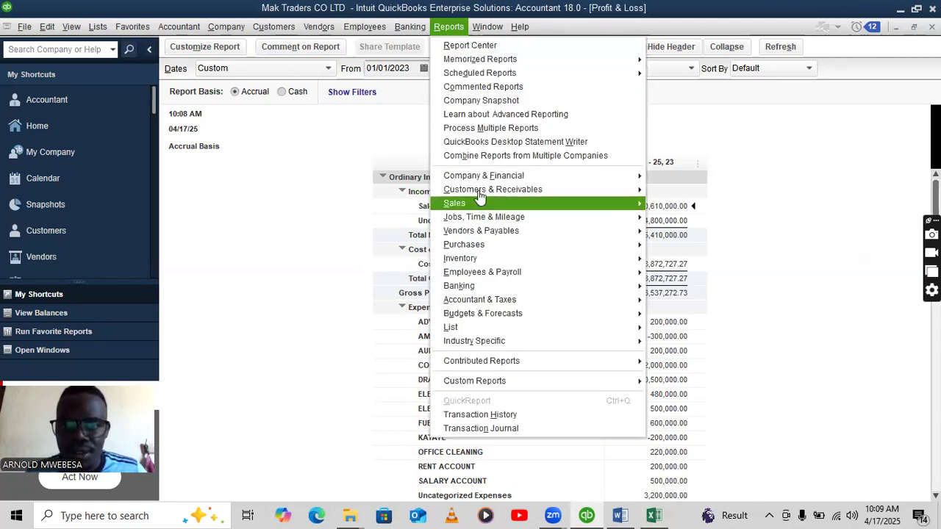
pyautogui.moveTo(478, 178)
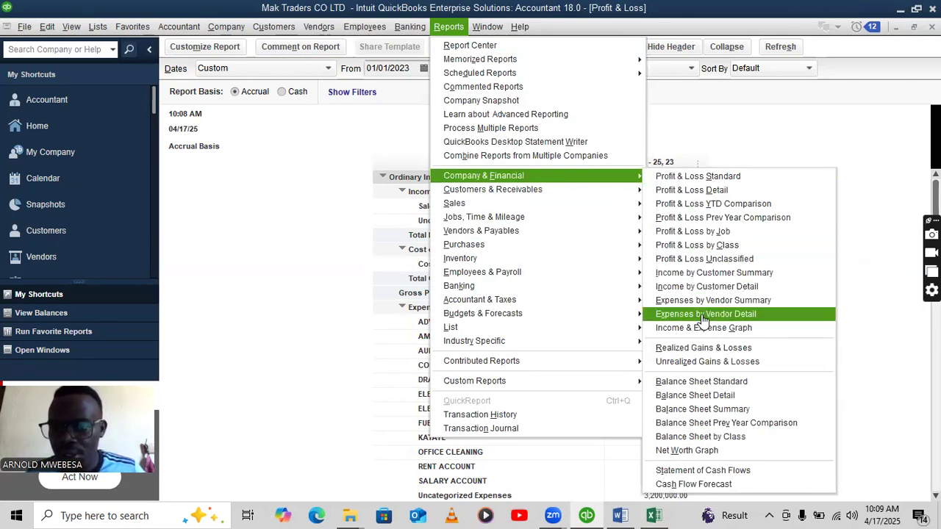
pyautogui.click(701, 382)
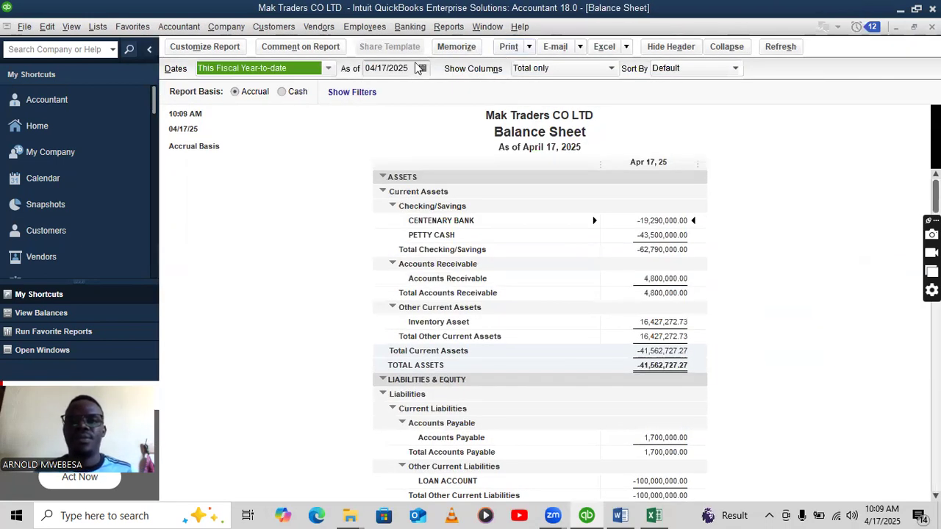
# Change the Balance Sheet's As of date to 01/25/2023 and refresh the report.
pyautogui.click(387, 73)
pyautogui.press('BackSpace')
pyautogui.press('BackSpace')
pyautogui.write('01/')
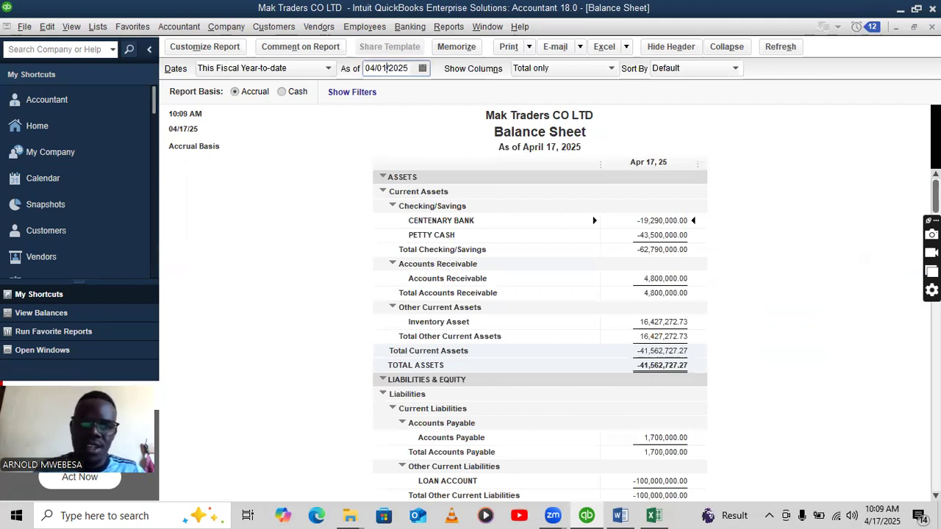
pyautogui.click(375, 67)
pyautogui.press('BackSpace')
pyautogui.press('BackSpace')
pyautogui.write('01')
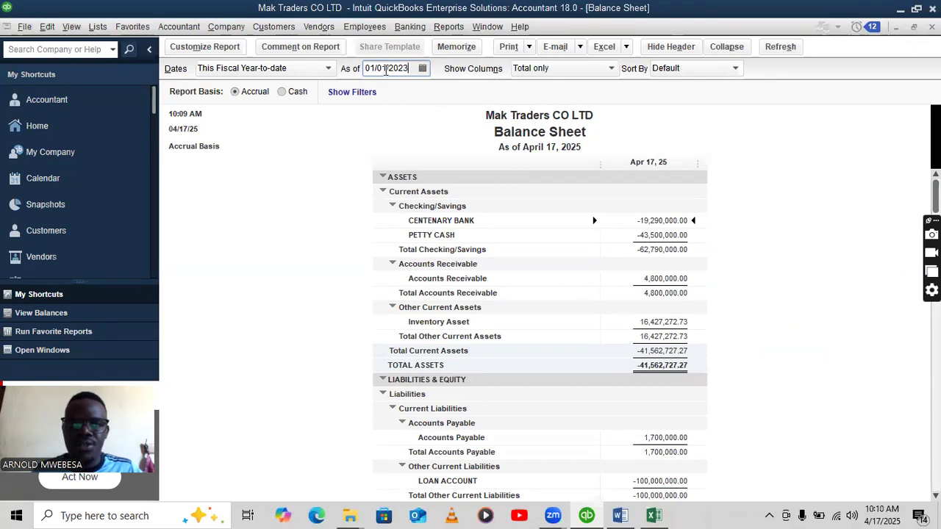
pyautogui.press('BackSpace')
pyautogui.write('25')
pyautogui.press('Tab')
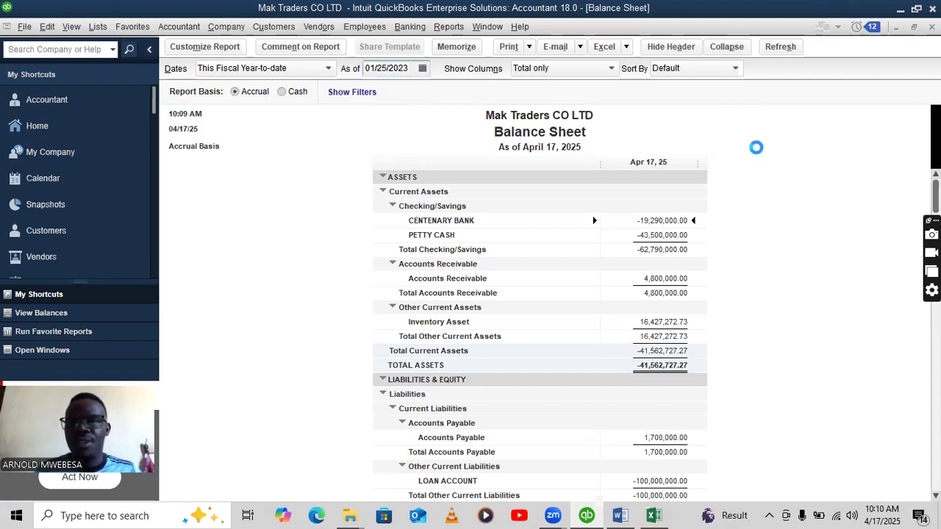
pyautogui.scroll(-3, 720, 270)
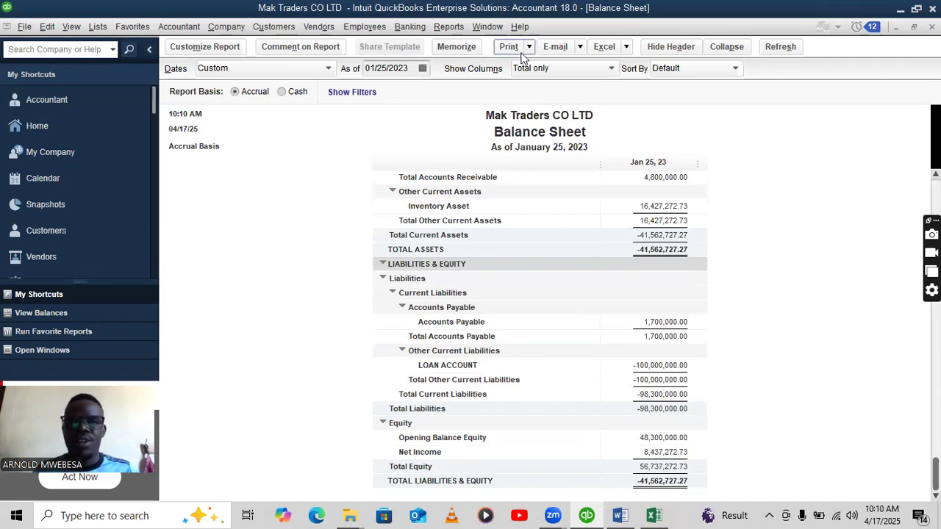
# Export the January 25, 2023 Balance Sheet to Excel as a new workbook.
pyautogui.click(613, 47)
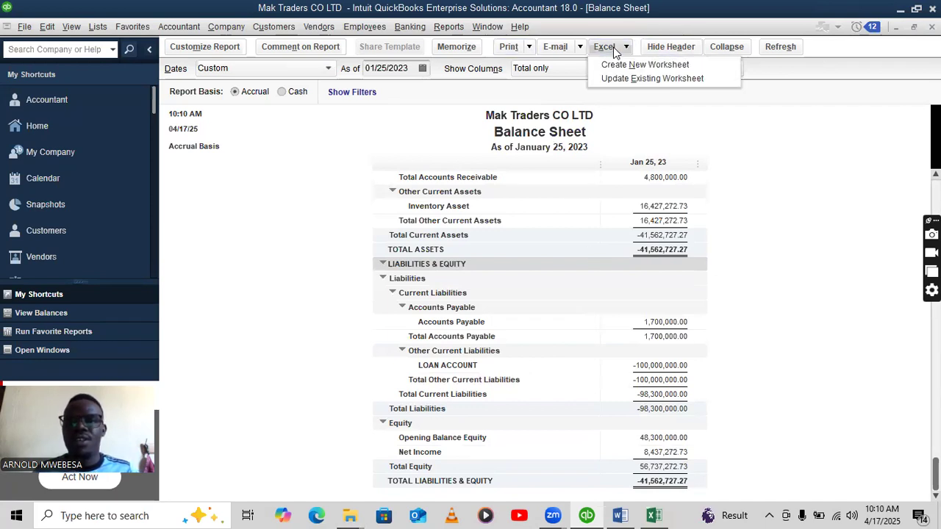
pyautogui.click(617, 66)
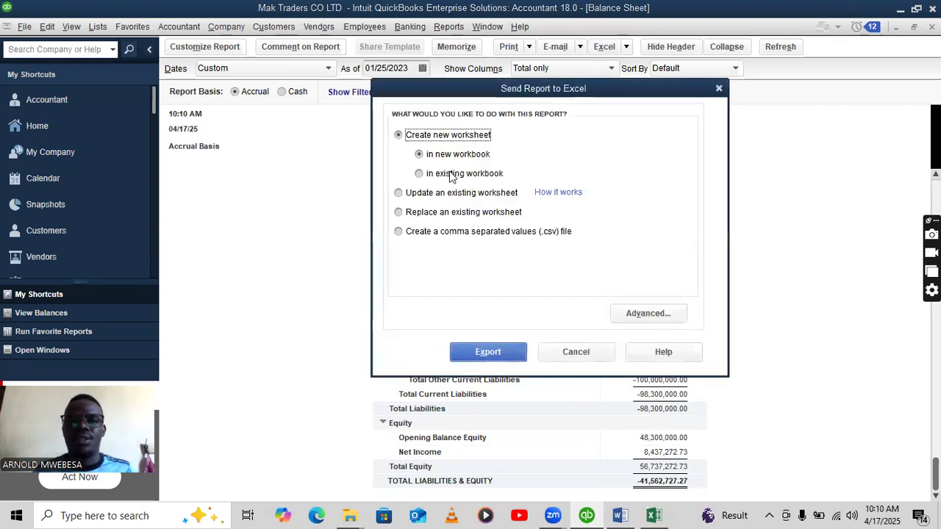
pyautogui.click(480, 352)
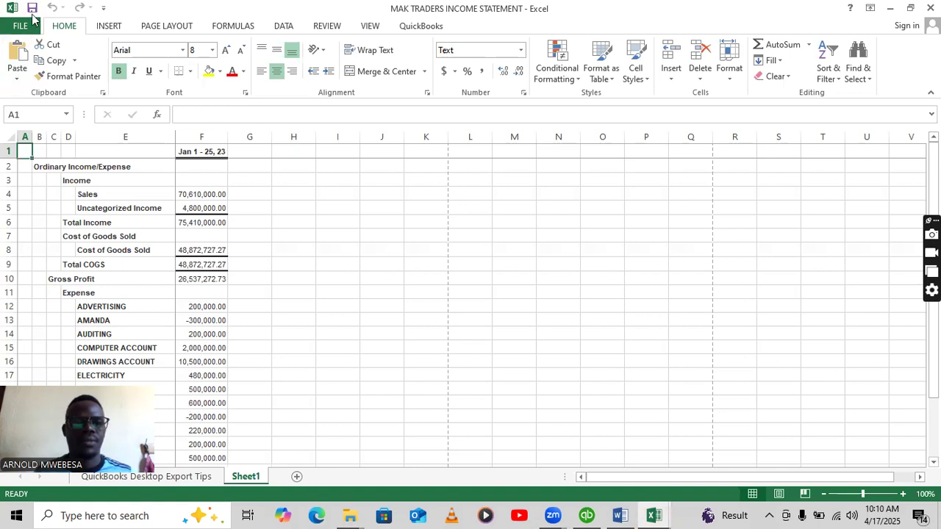
# Re-save the MAK TRADERS INCOME STATEMENT workbook after reviewing its sheet.
pyautogui.scroll(-6, 314, 266)
pyautogui.scroll(2, 306, 263)
pyautogui.scroll(5, 304, 258)
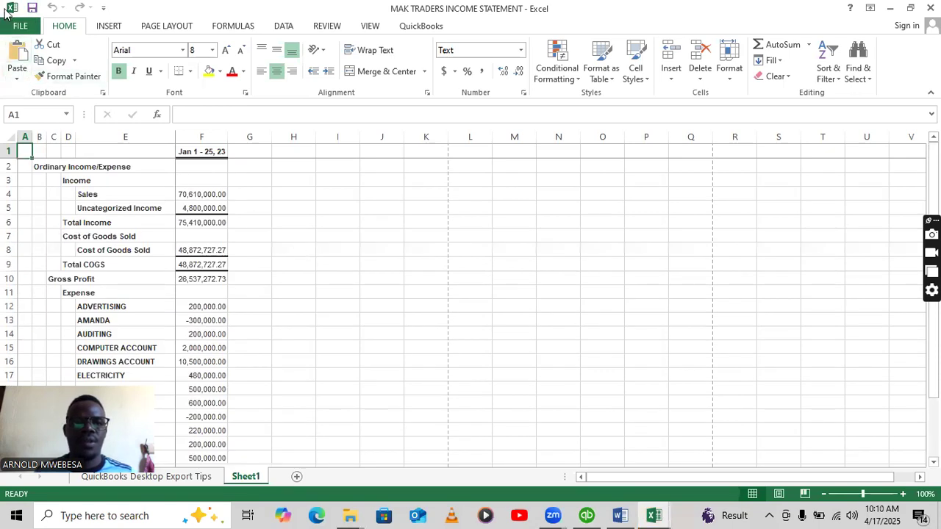
pyautogui.click(31, 8)
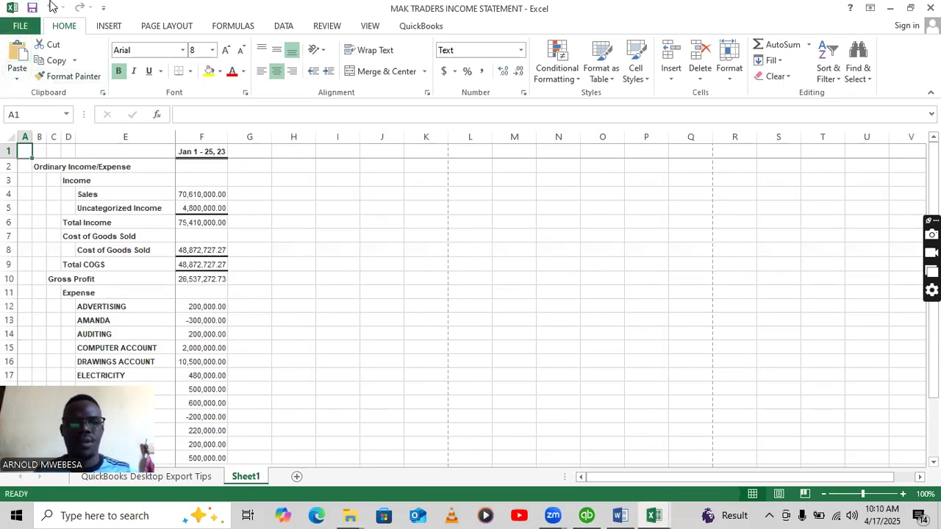
pyautogui.click(31, 12)
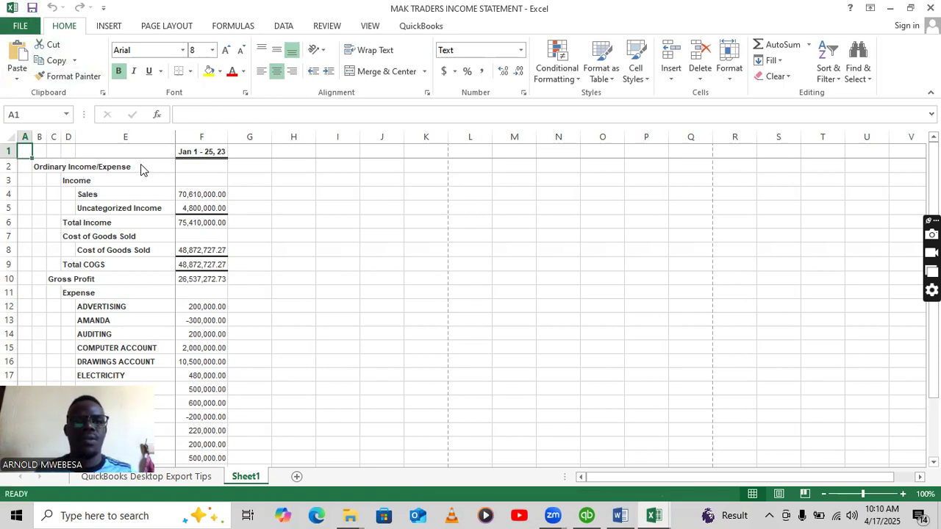
pyautogui.moveTo(176, 140); pyautogui.dragTo(172, 140)
pyautogui.click(351, 224)
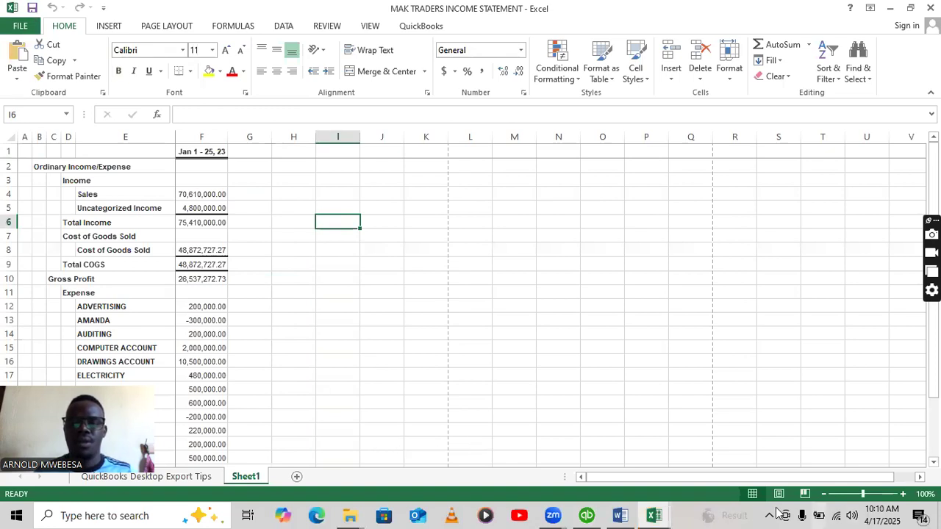
# Save the Book4 balance sheet workbook on the Desktop as macro-free 'MAK TRADERS BALANCE SHEET'.
pyautogui.moveTo(655, 514)
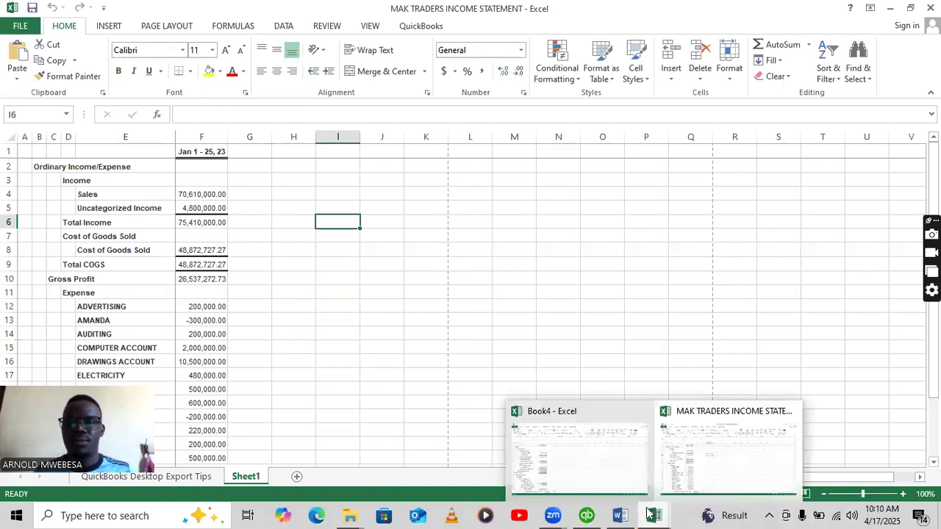
pyautogui.click(601, 452)
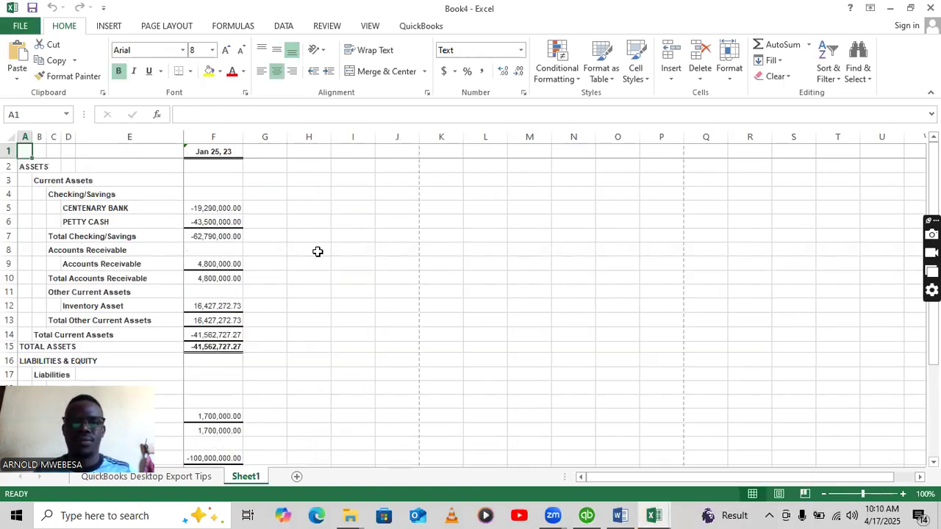
pyautogui.click(31, 7)
pyautogui.click(364, 144)
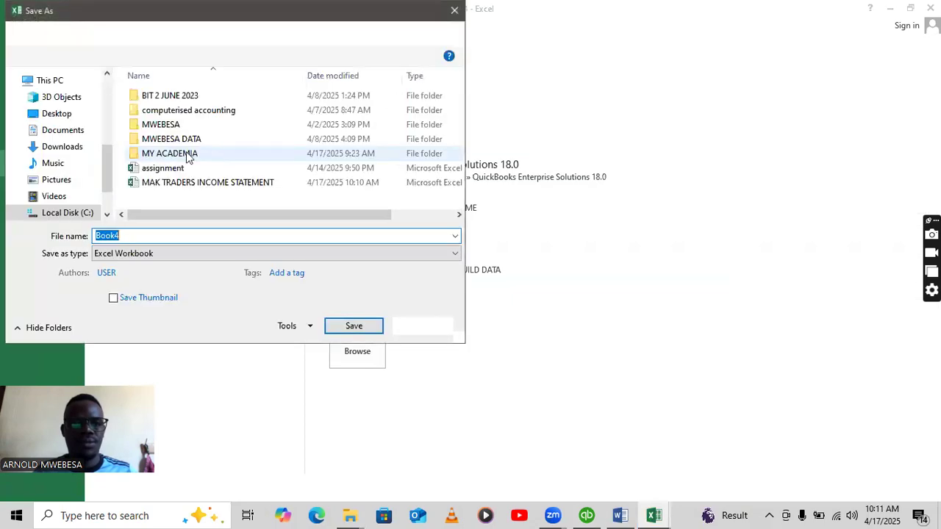
pyautogui.click(181, 158)
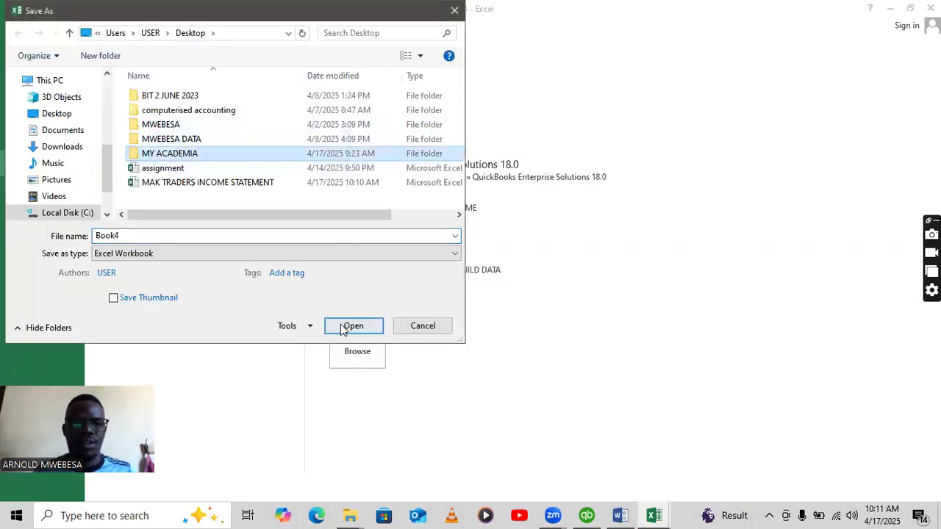
pyautogui.click(185, 233)
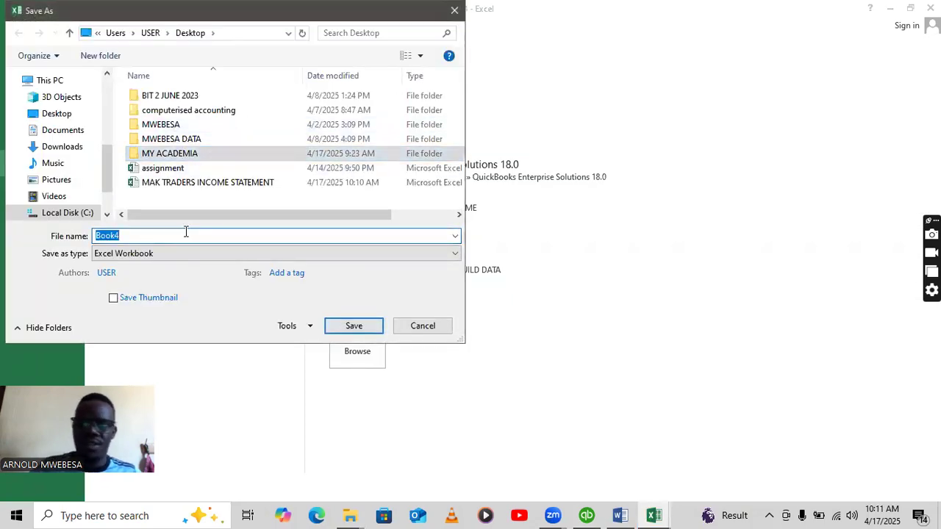
pyautogui.write('MAK TRAD')
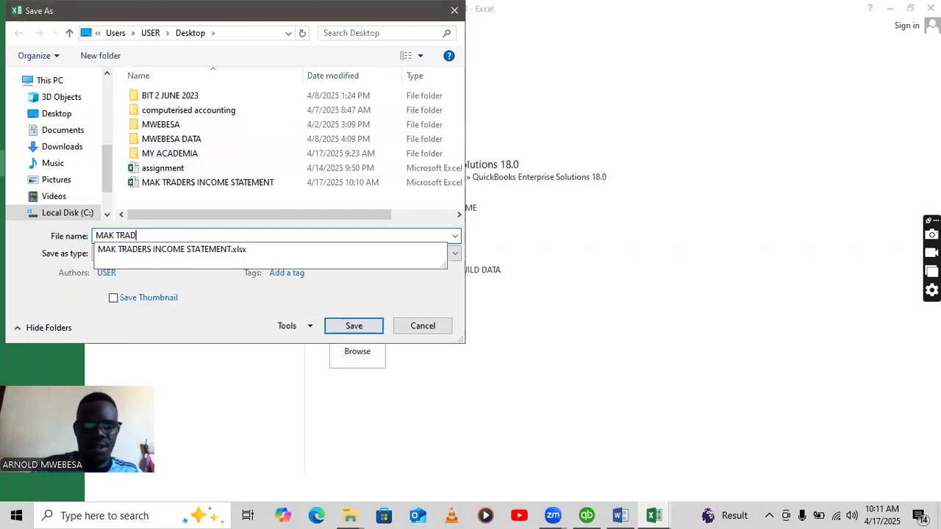
pyautogui.write('RS')
pyautogui.press('BackSpace')
pyautogui.press('BackSpace')
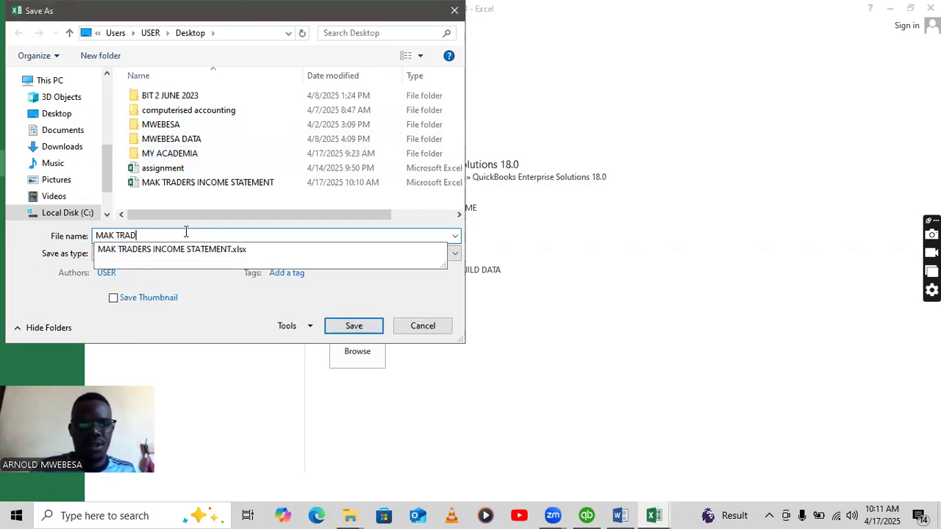
pyautogui.write('ERS ')
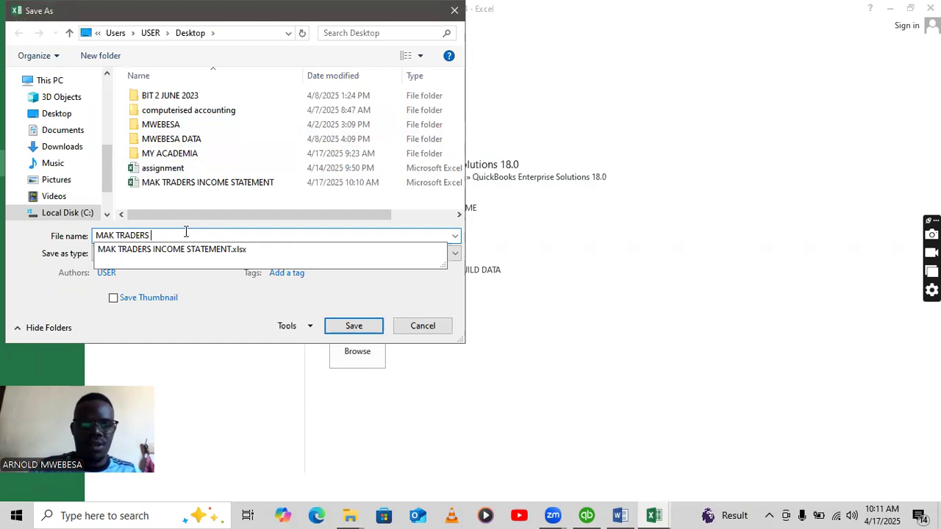
pyautogui.write('BALANCE SHEET')
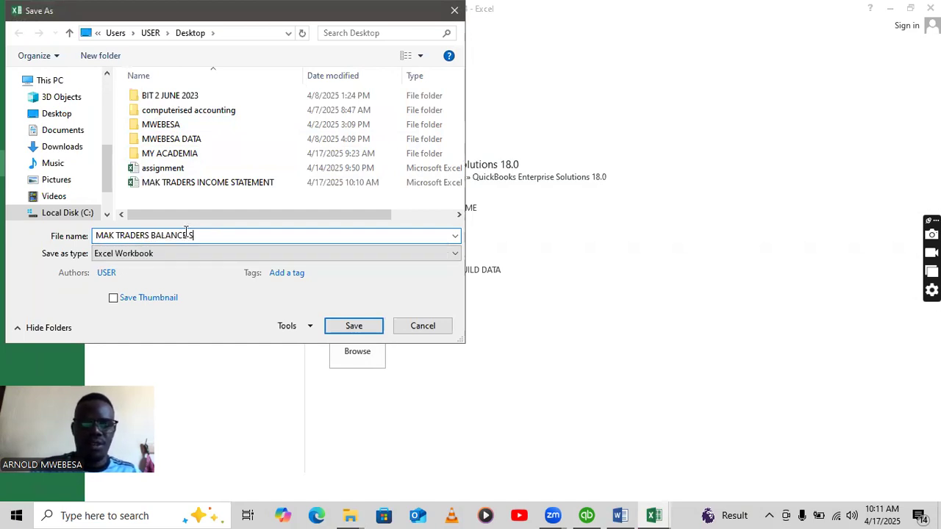
pyautogui.click(352, 325)
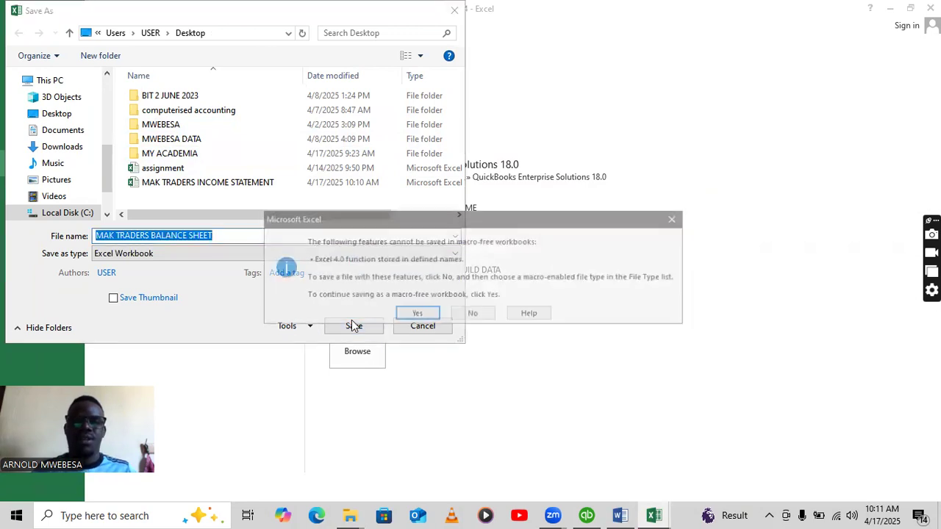
pyautogui.click(401, 319)
pyautogui.press('Return')
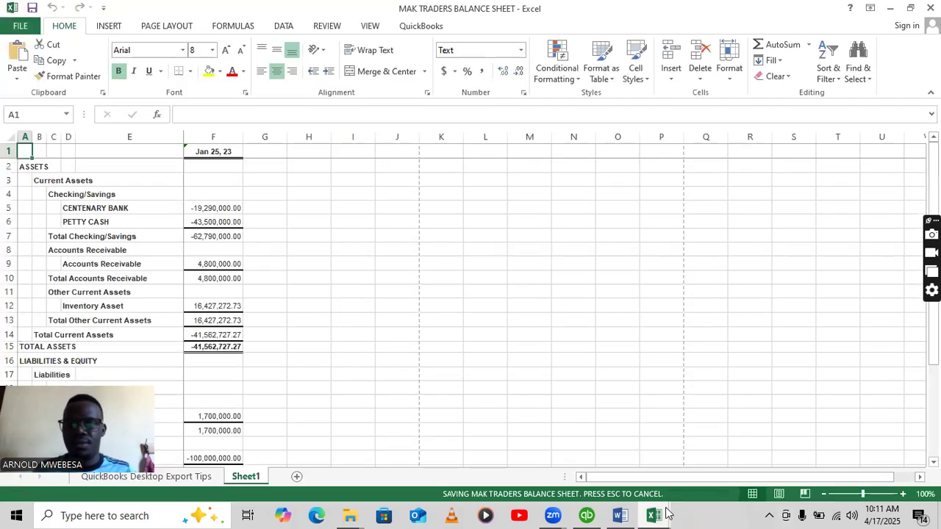
# Glance at the Word assignment document, then return to QuickBooks' January 25, 2023 Balance Sheet.
pyautogui.click(596, 514)
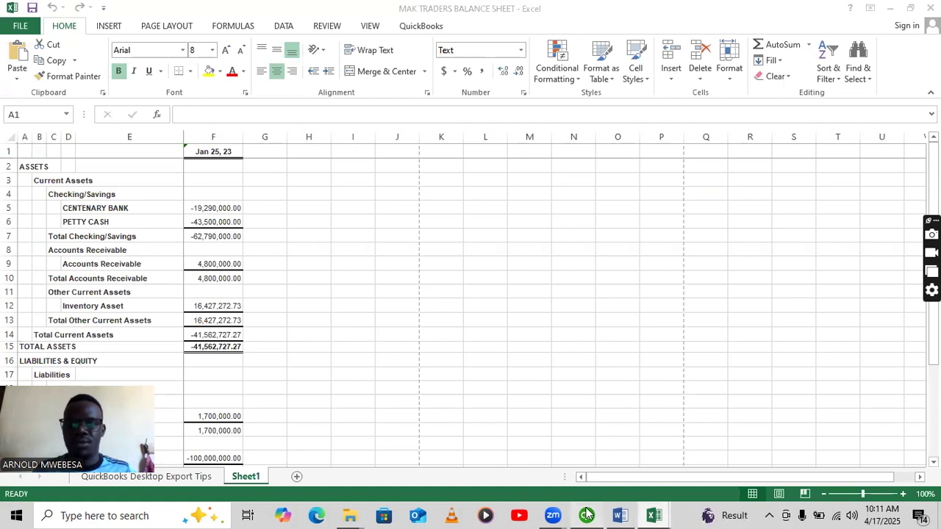
pyautogui.click(622, 516)
pyautogui.scroll(-2, 560, 384)
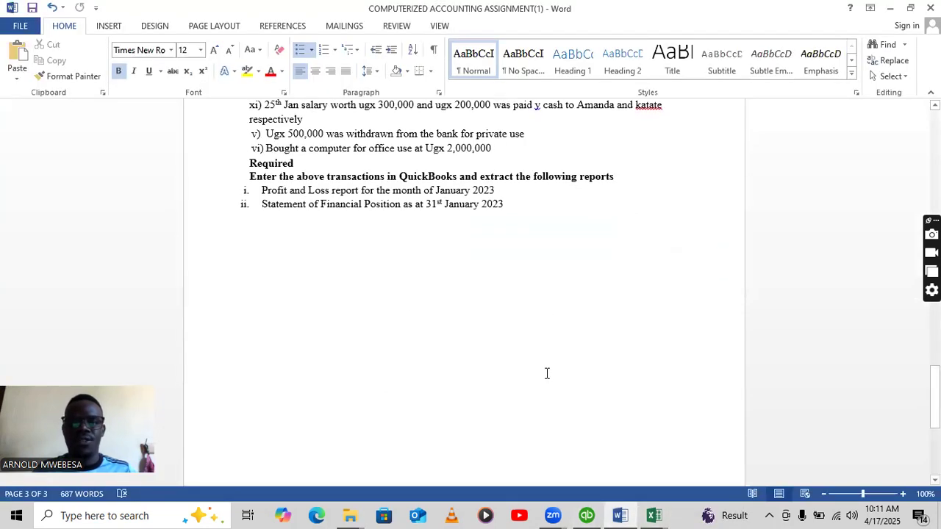
pyautogui.scroll(2, 547, 373)
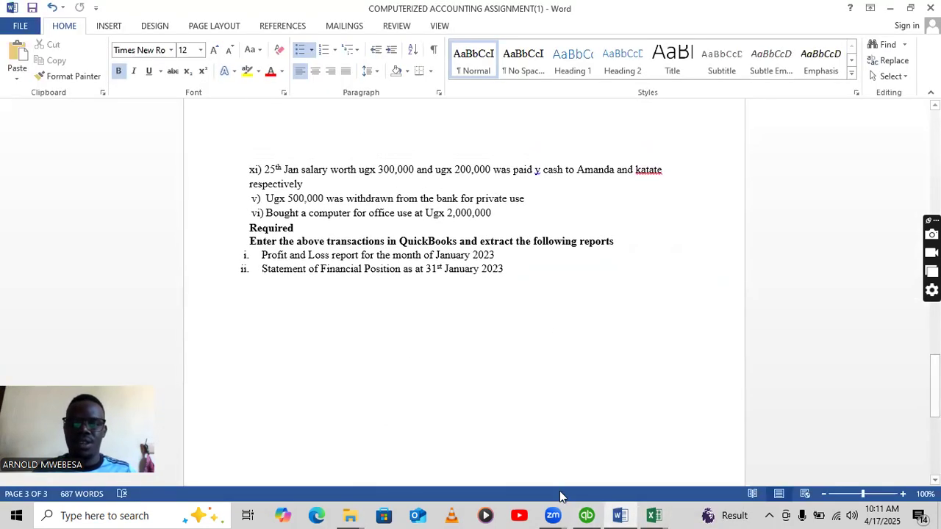
pyautogui.click(586, 515)
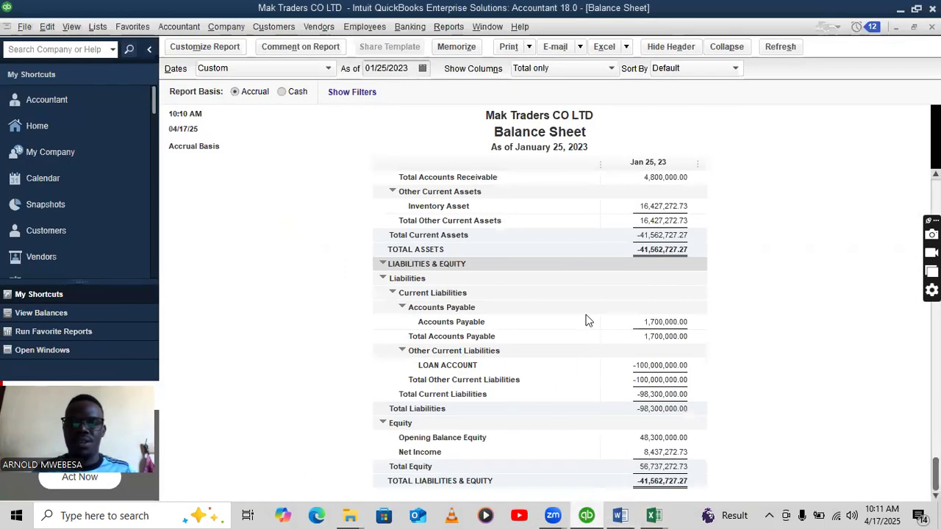
pyautogui.scroll(3, 594, 318)
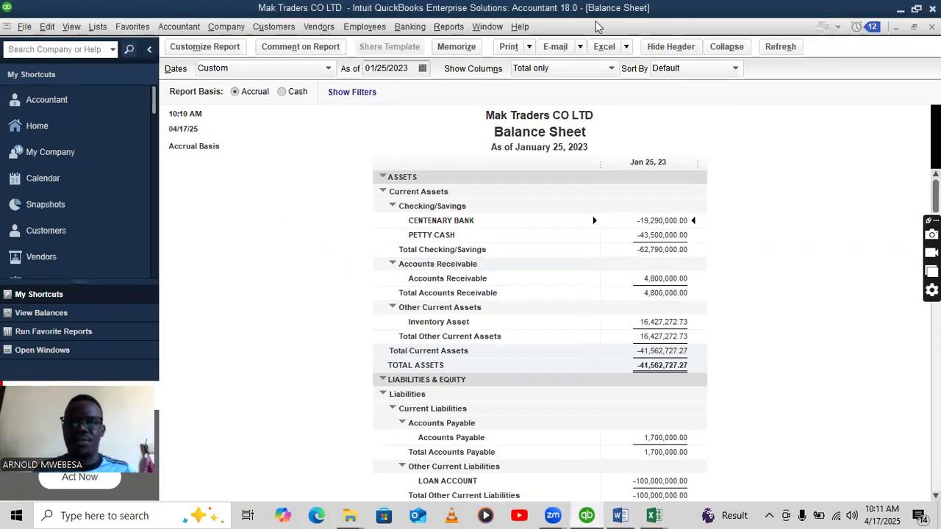